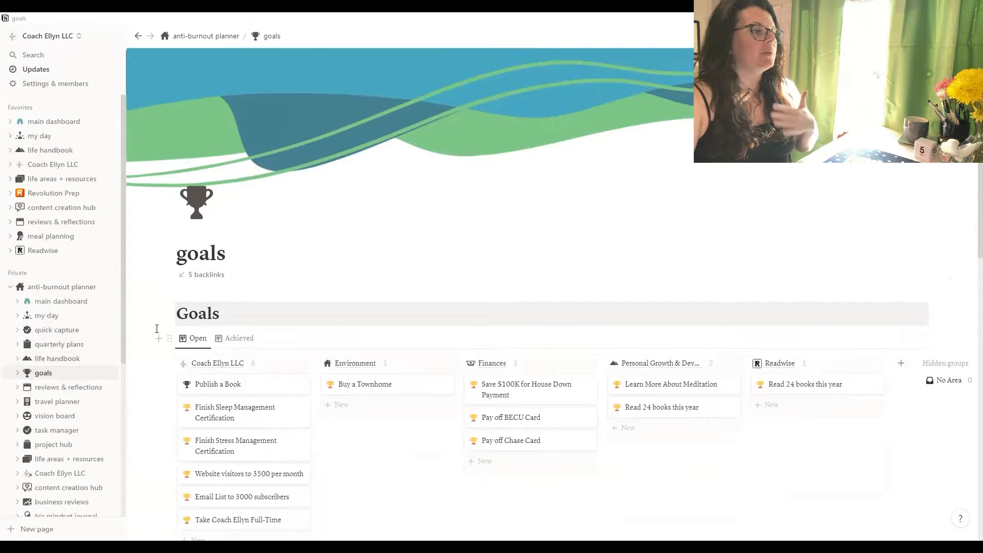
Step: Look over the open goals, open the life areas + resources page and review its areas gallery and resources list
scroll(172, 326, "down", 1)
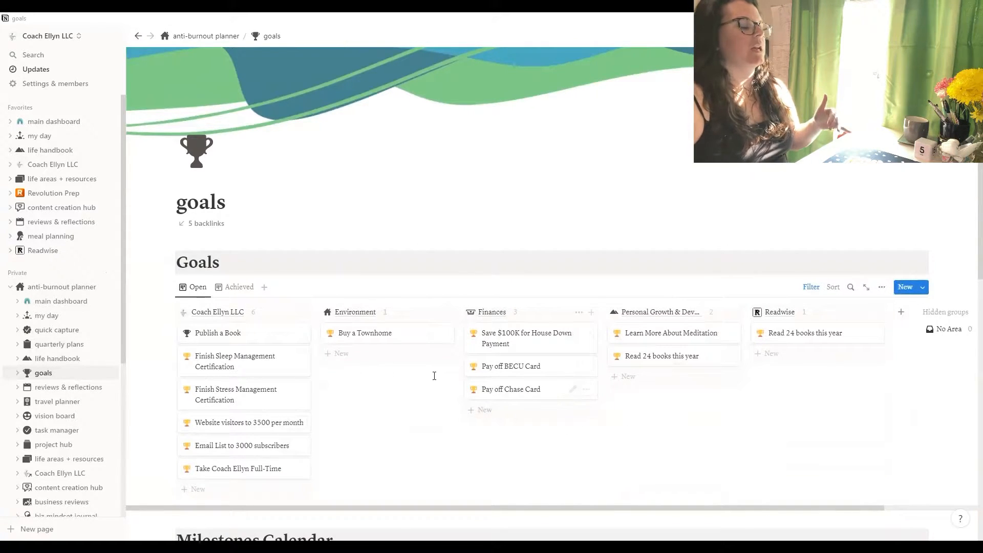
left_click(61, 460)
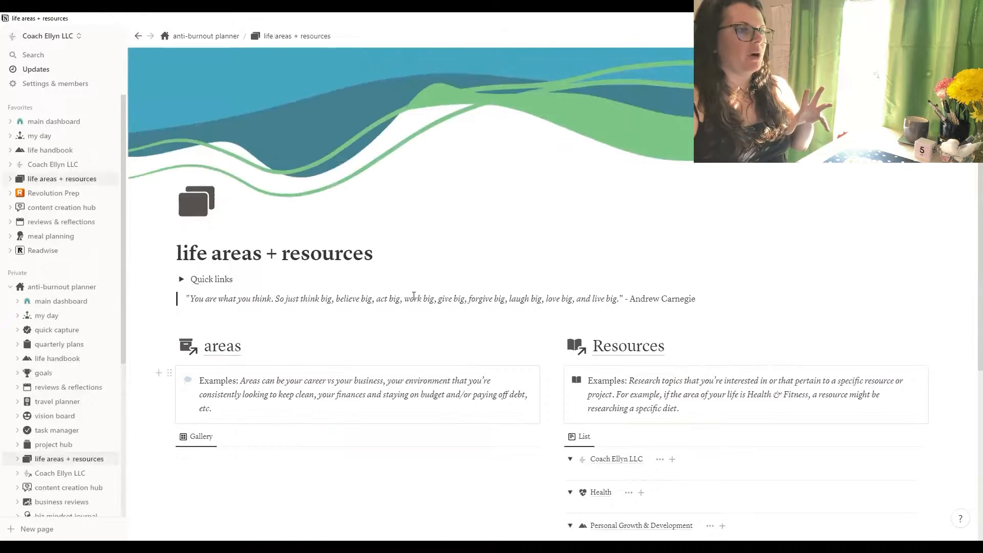
scroll(413, 298, "down", 4)
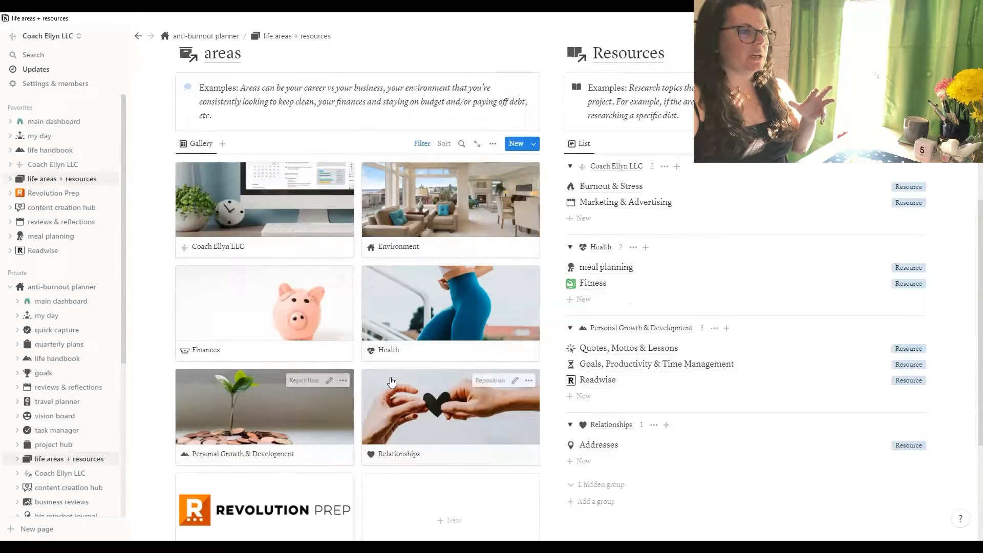
scroll(294, 383, "down", 3)
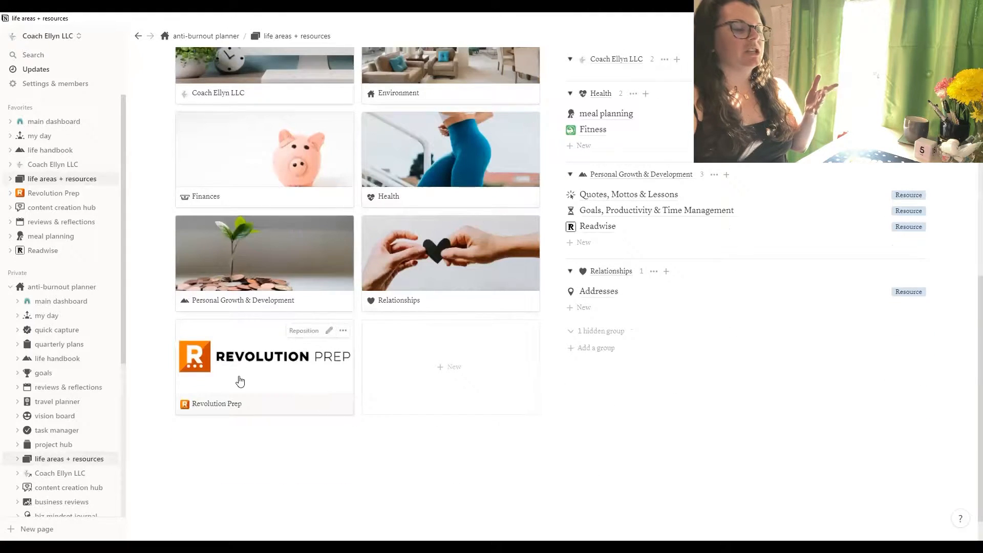
scroll(348, 408, "up", 3)
scroll(334, 397, "up", 2)
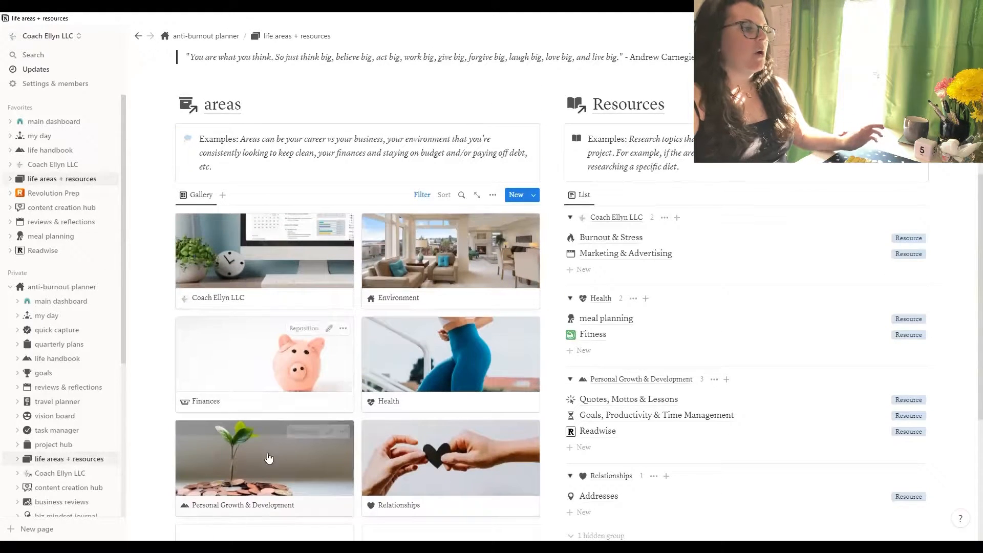
Step: Open the Personal Growth & Development area as a full page and go to its Area Projects and Area Goals
left_click(264, 456)
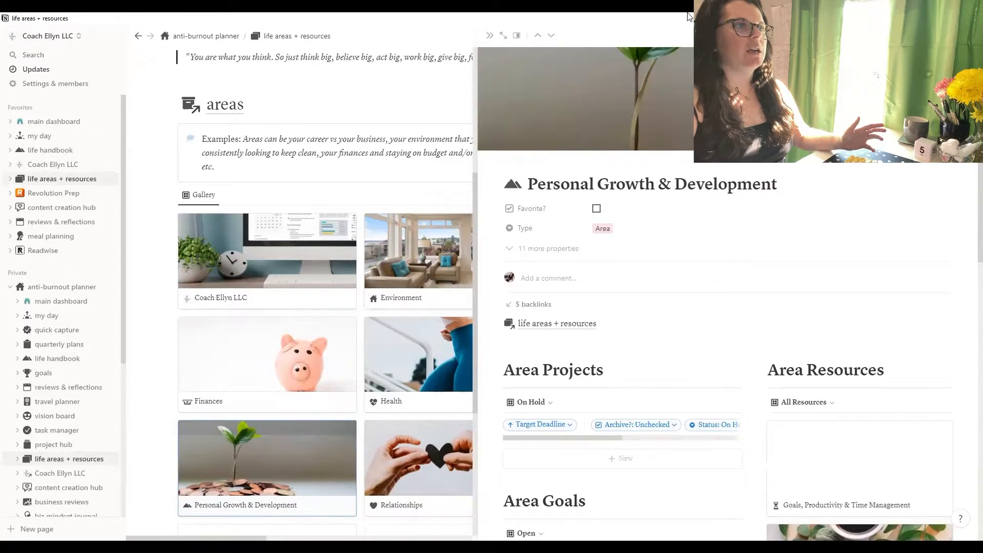
left_click(508, 37)
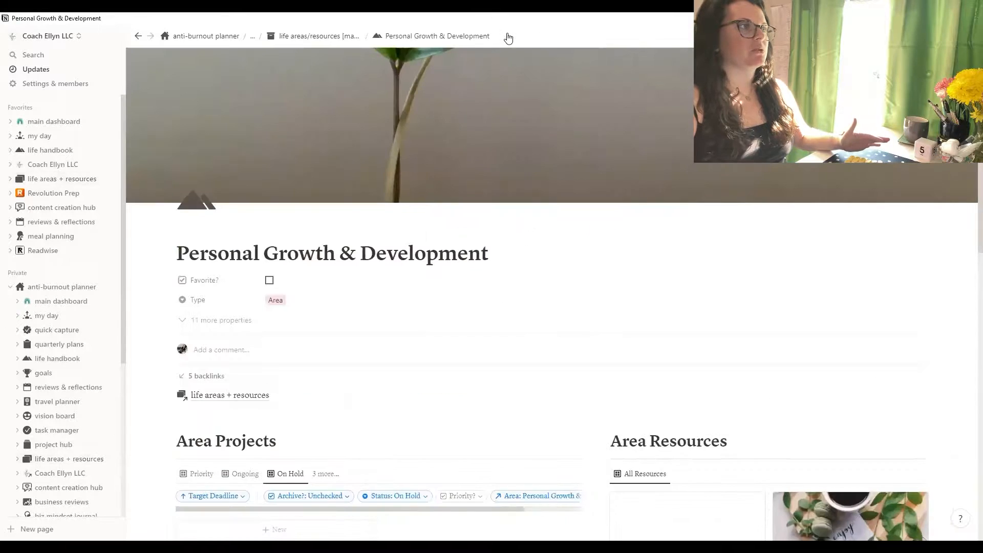
scroll(441, 307, "down", 5)
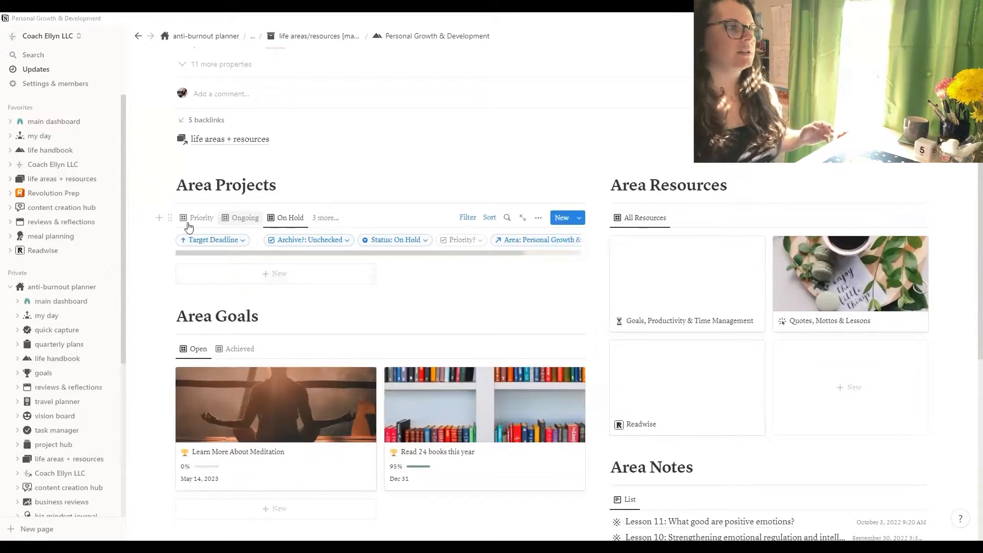
Step: Switch Area Projects to the Doing view and check which other project views are available
left_click(286, 218)
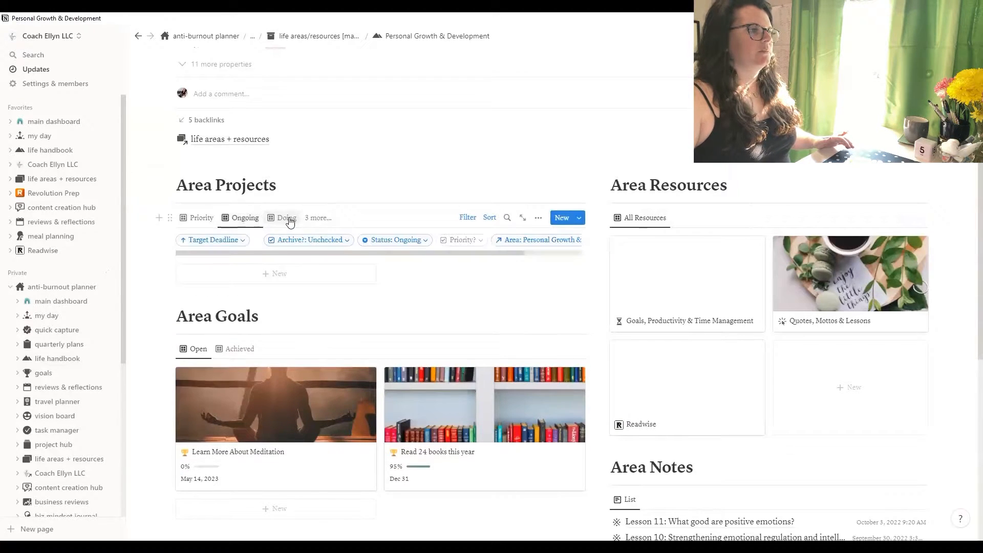
left_click(317, 218)
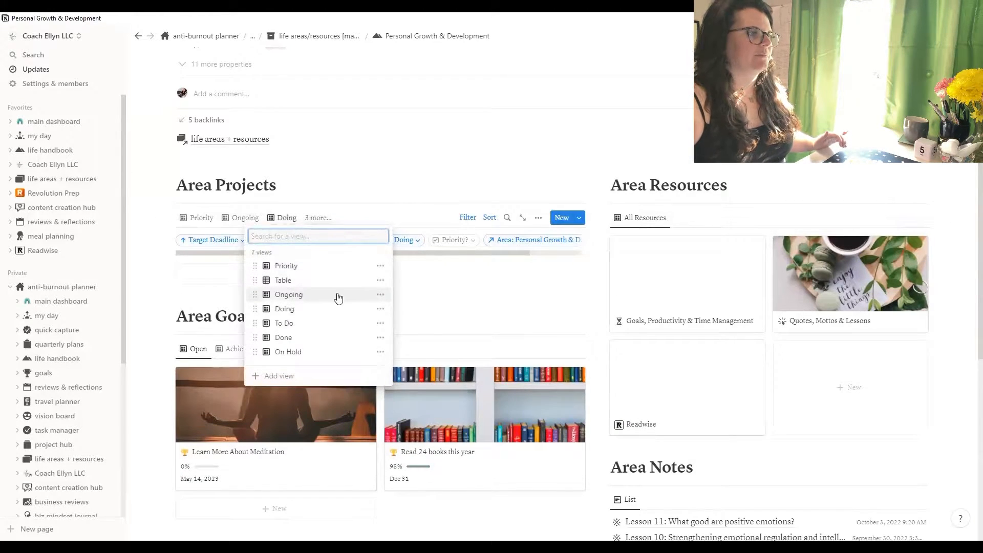
left_click(391, 180)
Step: Review the area's goals in the Achieved and Open views, along with its resources and notes
scroll(391, 182, "down", 3)
scroll(391, 182, "down", 2)
scroll(401, 202, "up", 3)
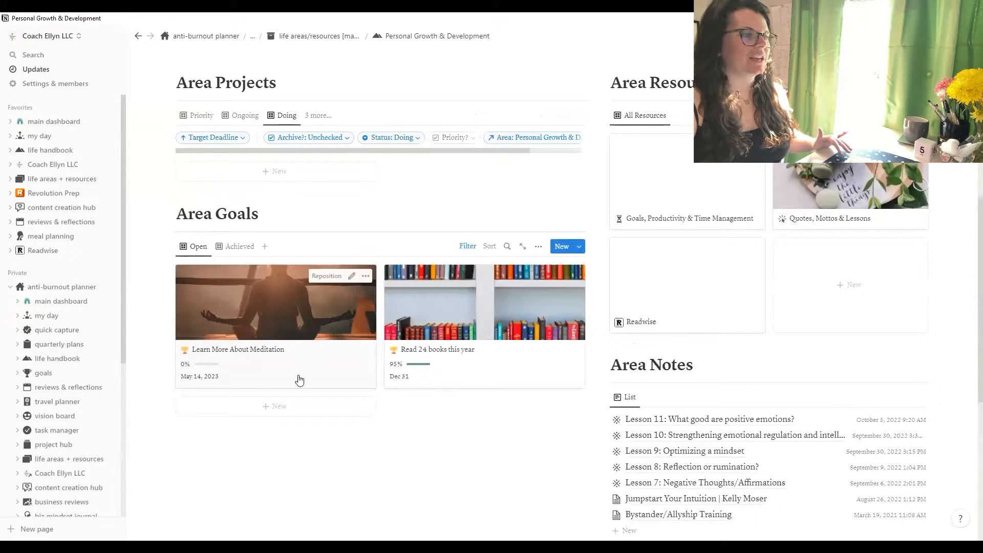
left_click(235, 246)
left_click(199, 247)
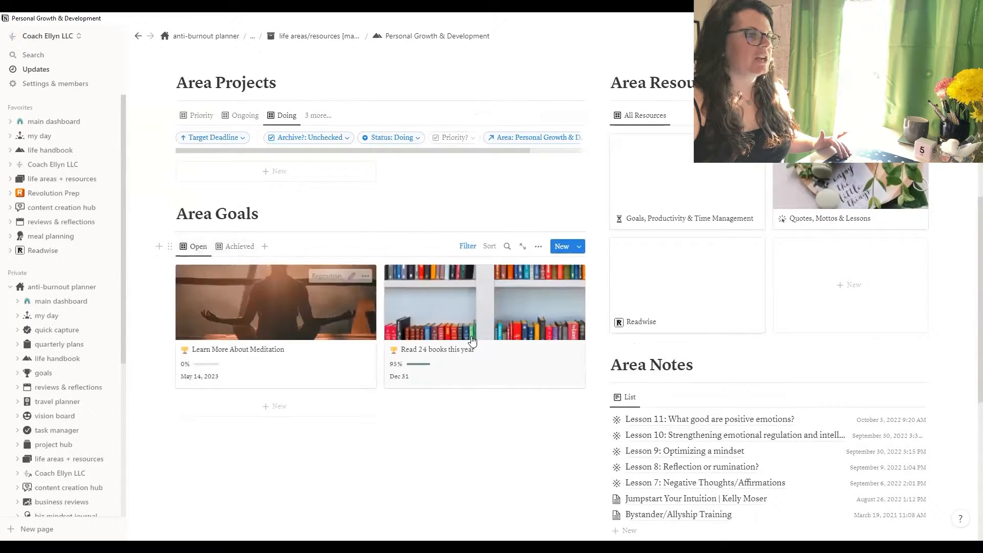
scroll(513, 365, "up", 2)
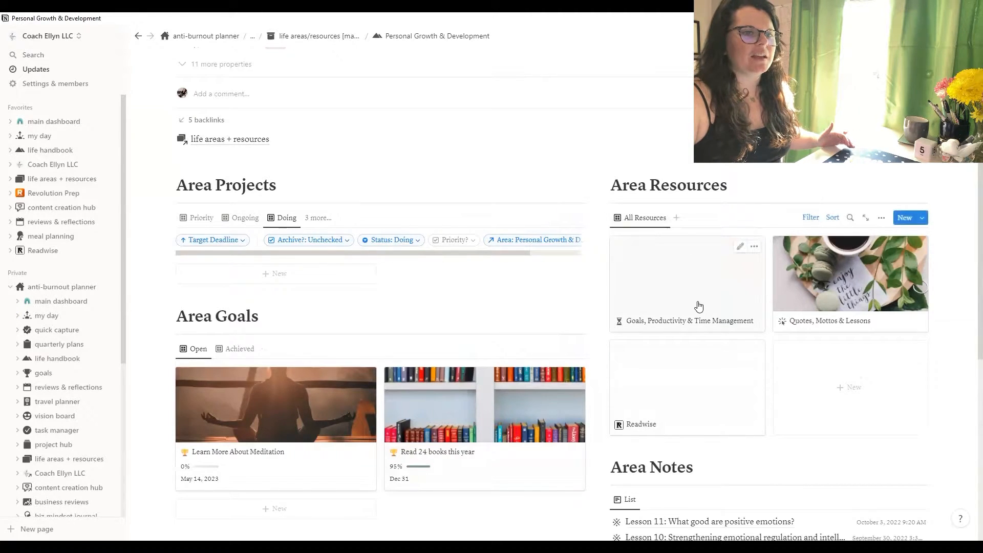
Step: Open the Readwise resource and change its cover to a photo of stacked books
left_click(656, 400)
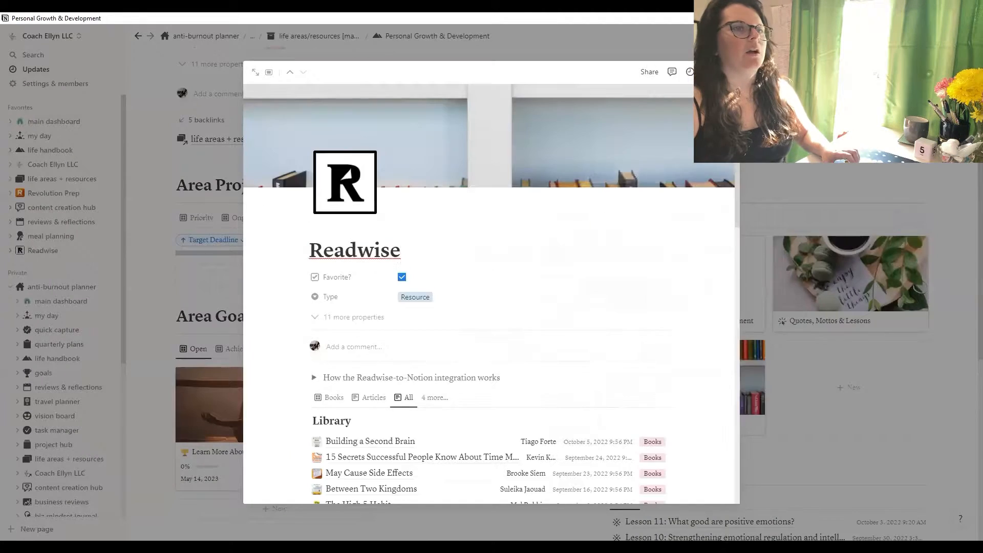
key("Escape")
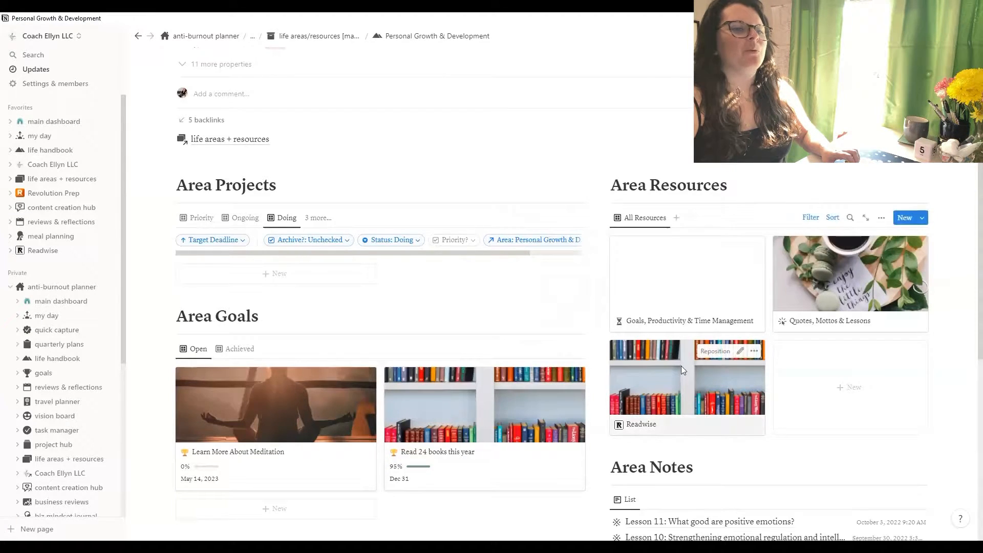
left_click(688, 384)
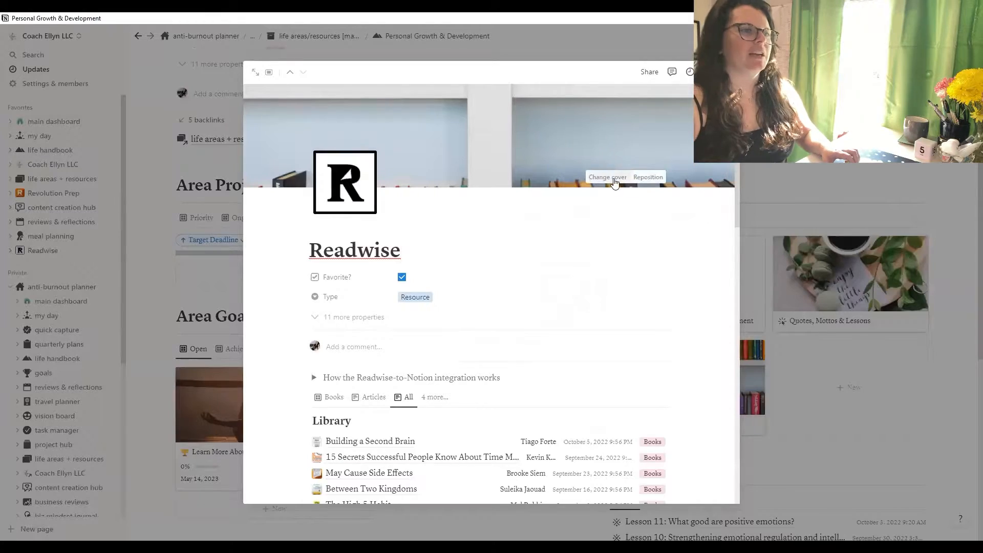
left_click(609, 176)
left_click(638, 251)
Step: Give the Goals, Productivity & Time Management resource a planner-and-coffee cover photo, found on Unsplash by searching "goals"
left_click(689, 287)
left_click(334, 185)
left_click(610, 176)
left_click(578, 196)
type("goals")
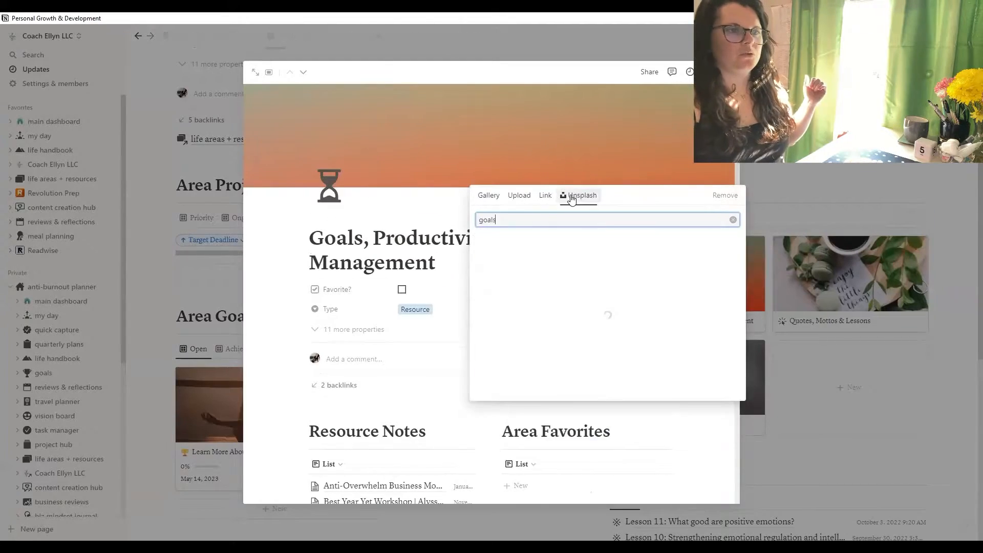
left_click(589, 255)
key("Escape")
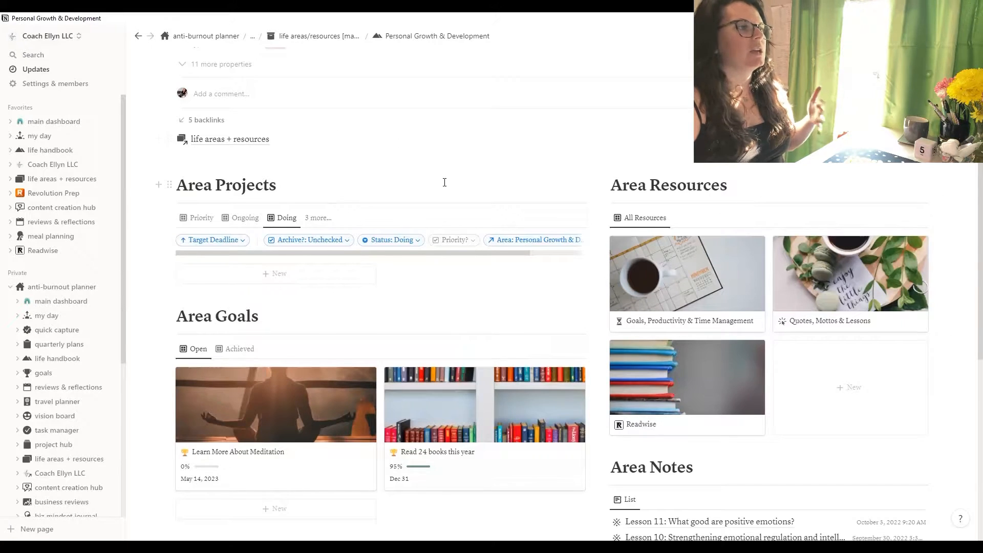
Step: Open the life handbook page and review the Personal Growth Plan board by year
scroll(444, 183, "down", 2)
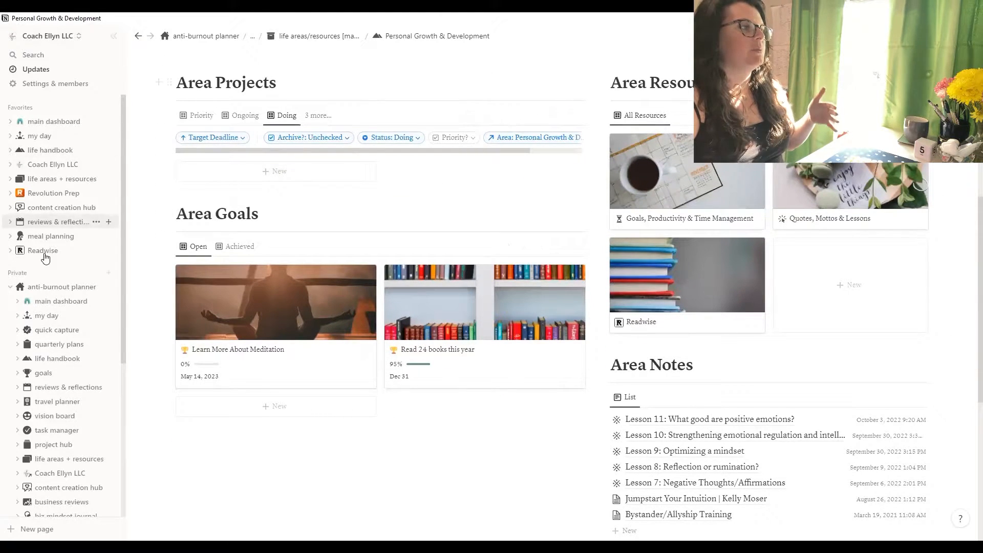
left_click(51, 359)
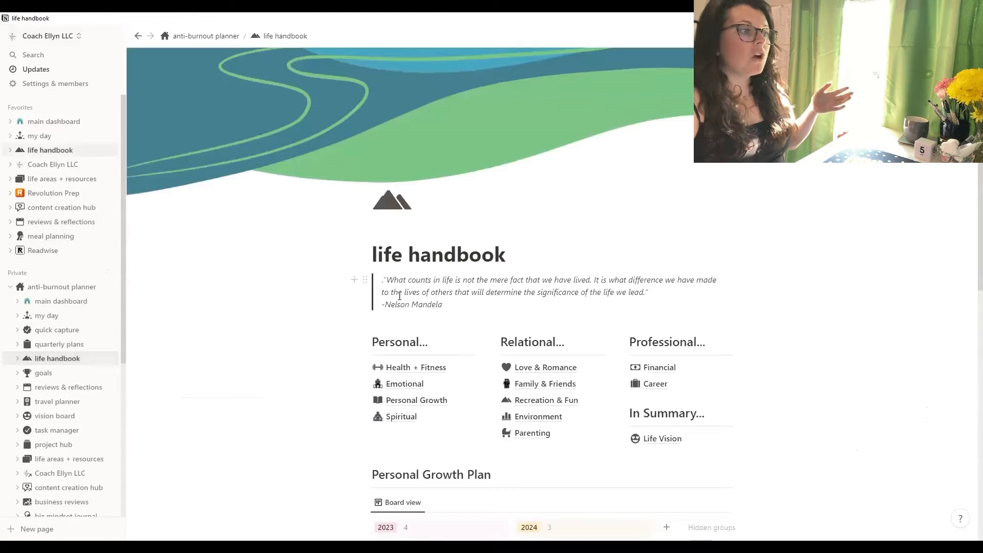
scroll(192, 342, "down", 3)
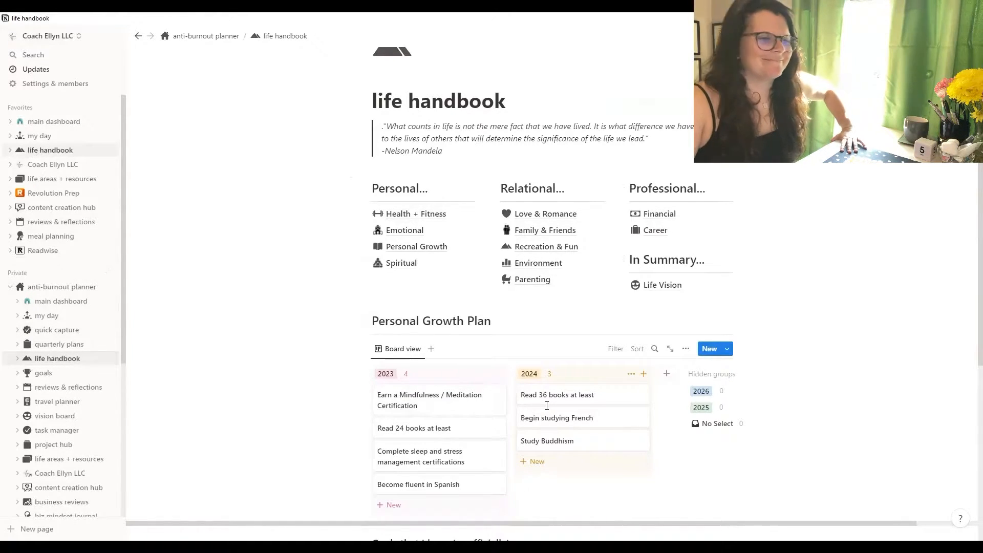
scroll(798, 459, "up", 3)
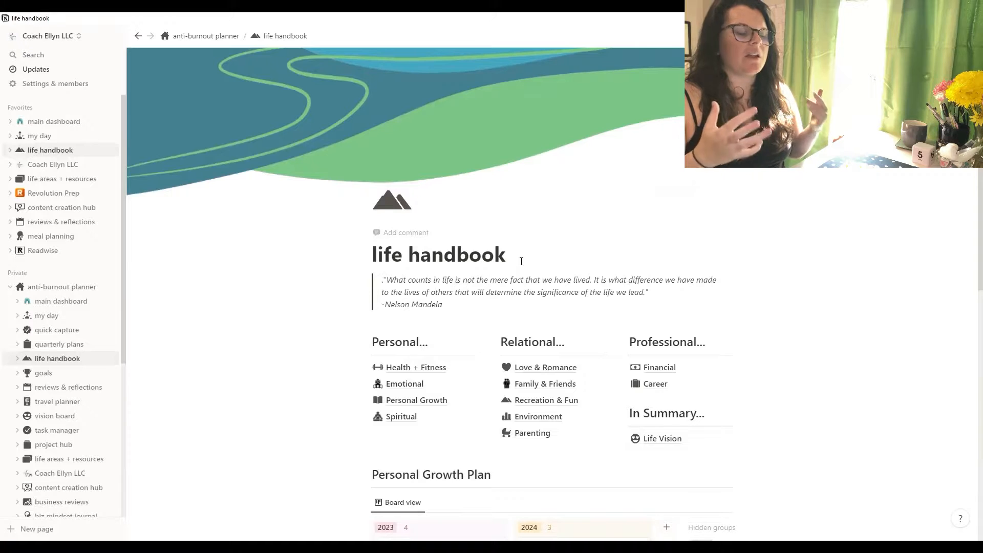
scroll(522, 261, "down", 5)
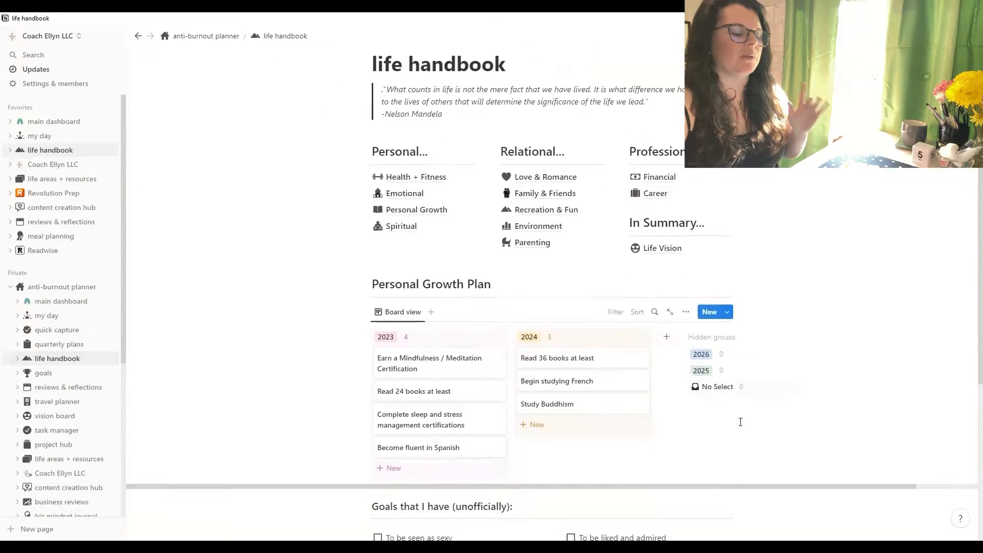
left_click_drag(286, 200, 697, 371)
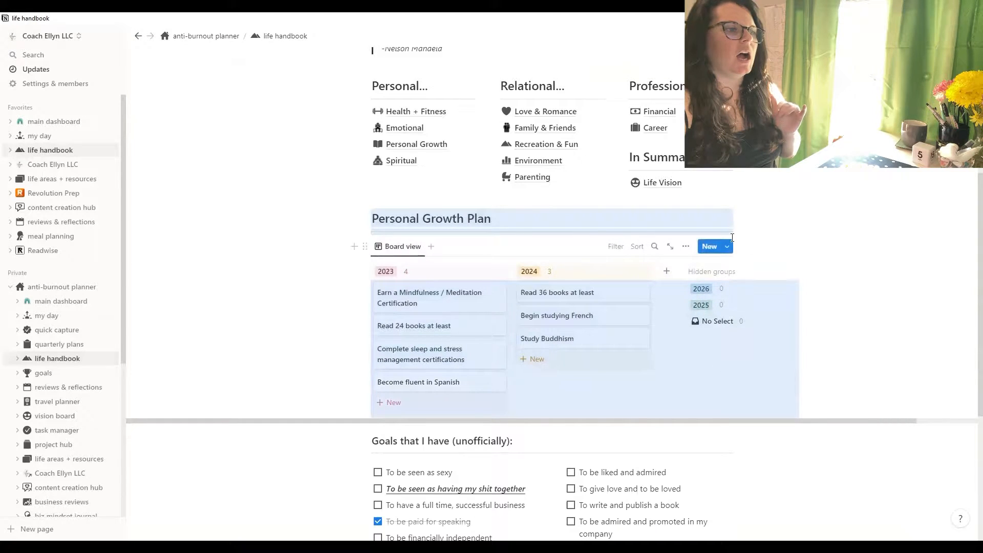
left_click(795, 232)
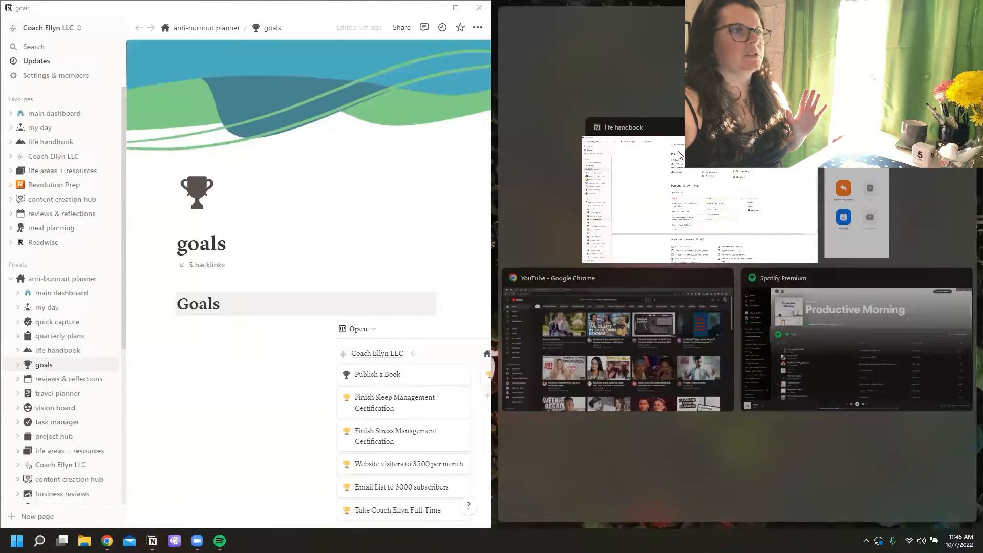
Step: Place the life handbook window beside the goals window and collapse the sidebar in both
left_click(679, 155)
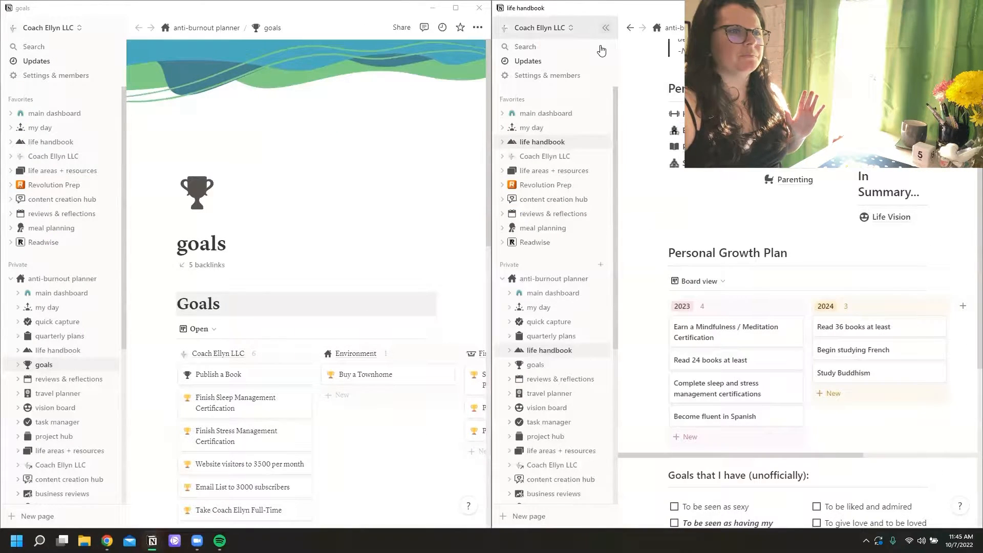
left_click(606, 27)
left_click(113, 28)
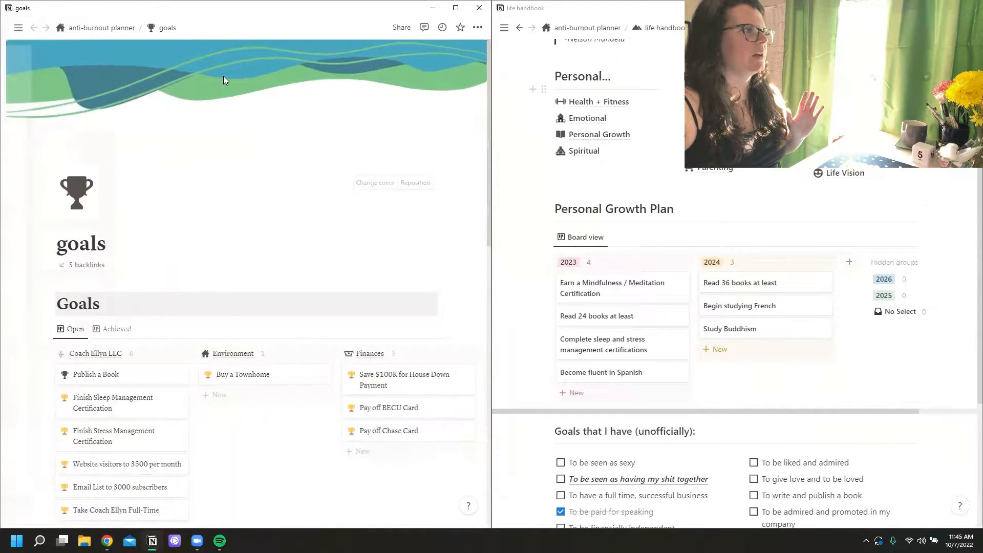
Step: Open the "Read 24 books this year" goal under Personal Growth & Development, review its deadline, progress and milestones, and close it
scroll(215, 451, "down", 2)
left_click_drag(215, 451, 363, 447)
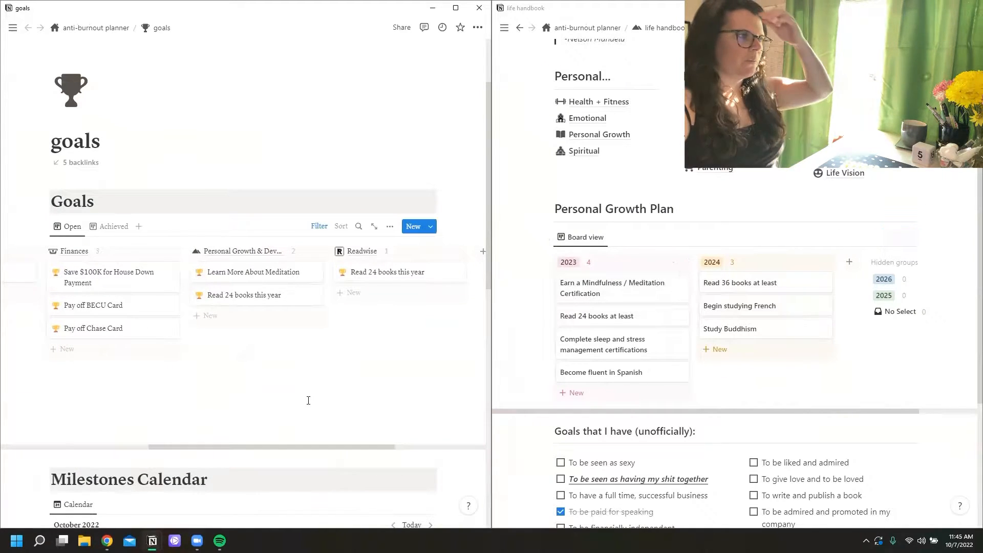
left_click_drag(283, 447, 305, 437)
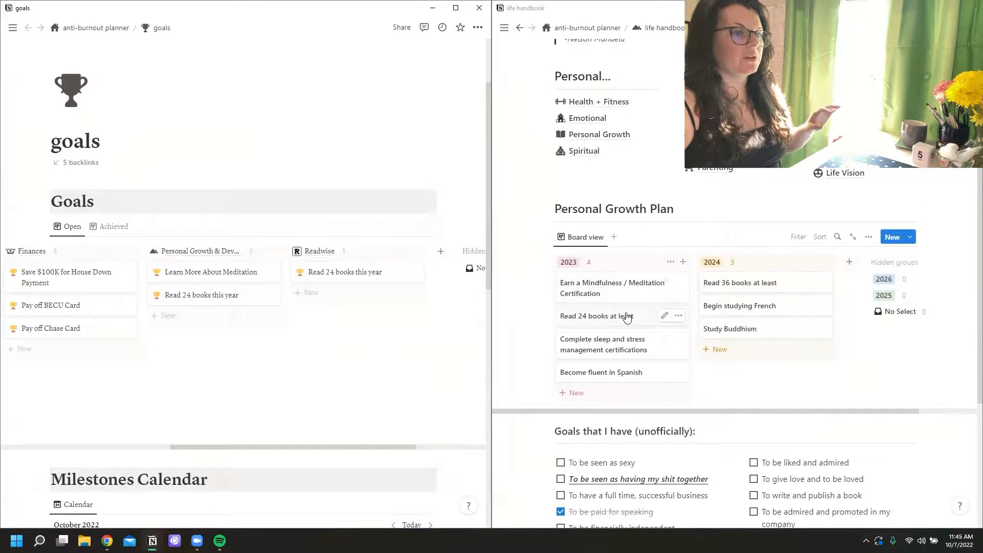
left_click(206, 299)
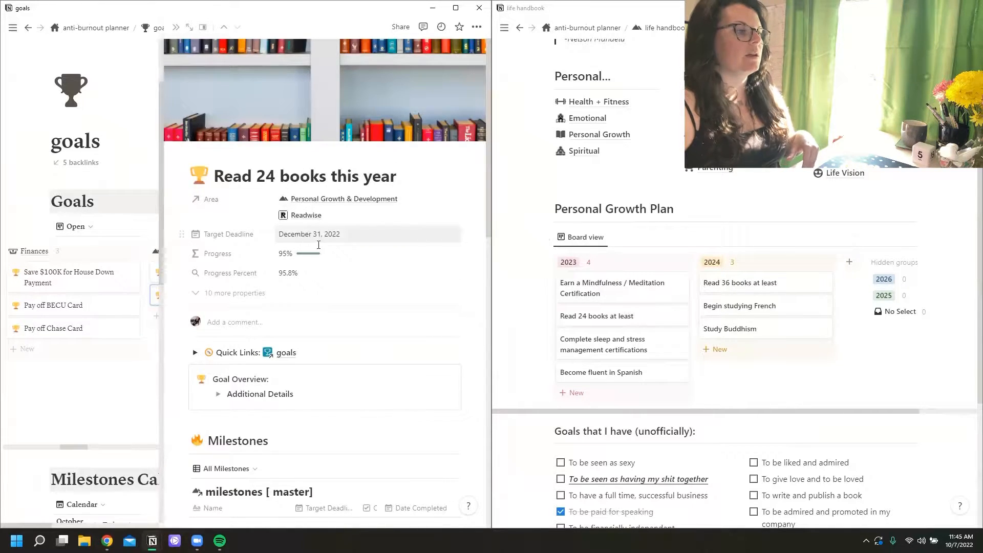
scroll(330, 271, "down", 4)
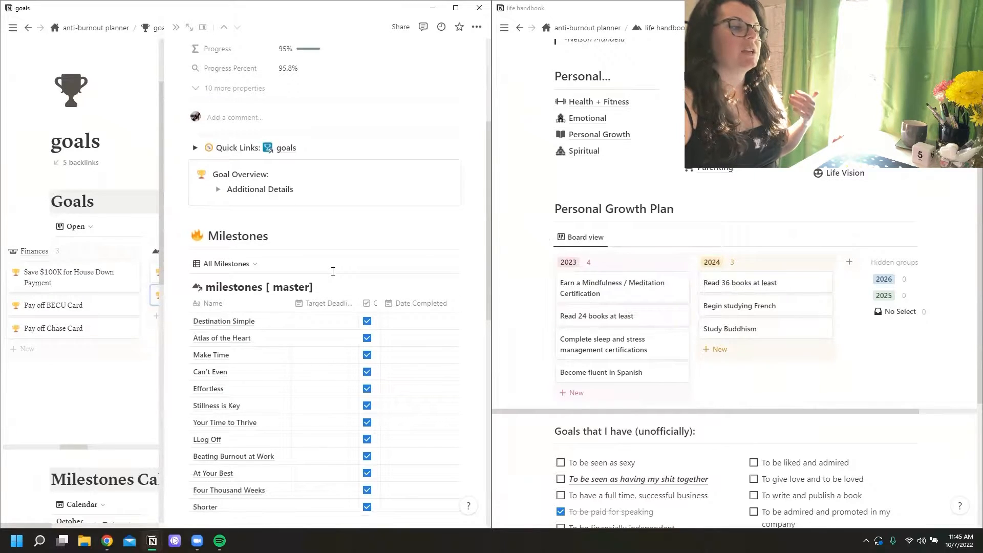
scroll(333, 271, "up", 4)
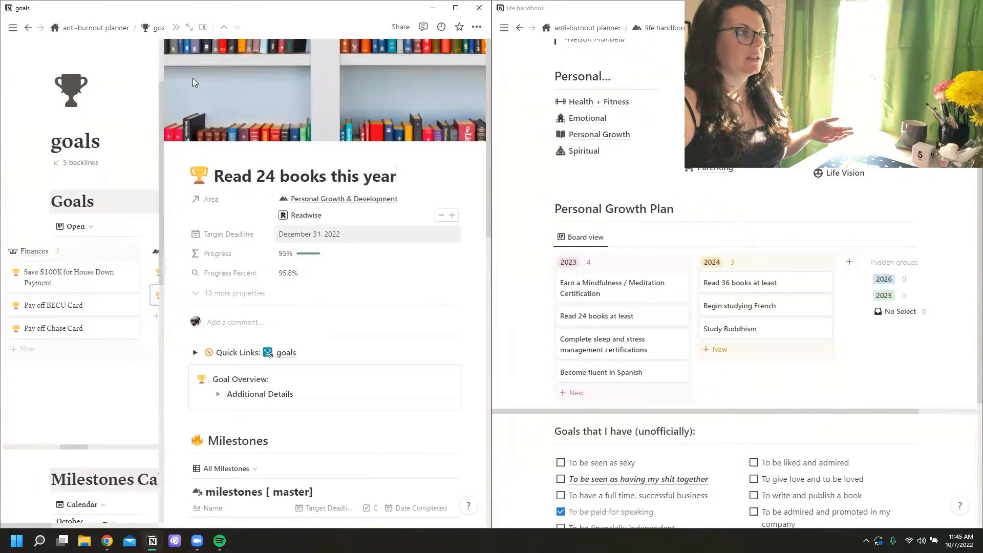
left_click(176, 27)
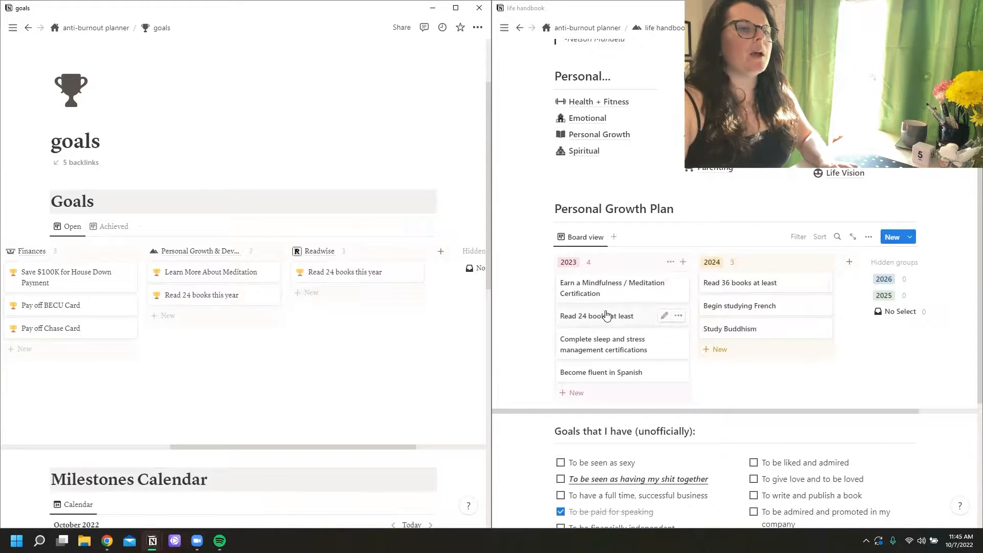
Step: Add the goal "Read 30 books this year (2023)" under Personal Growth & Development, apply the Goal Template and open it as a full page
left_click(182, 321)
type("Read 30 books this y")
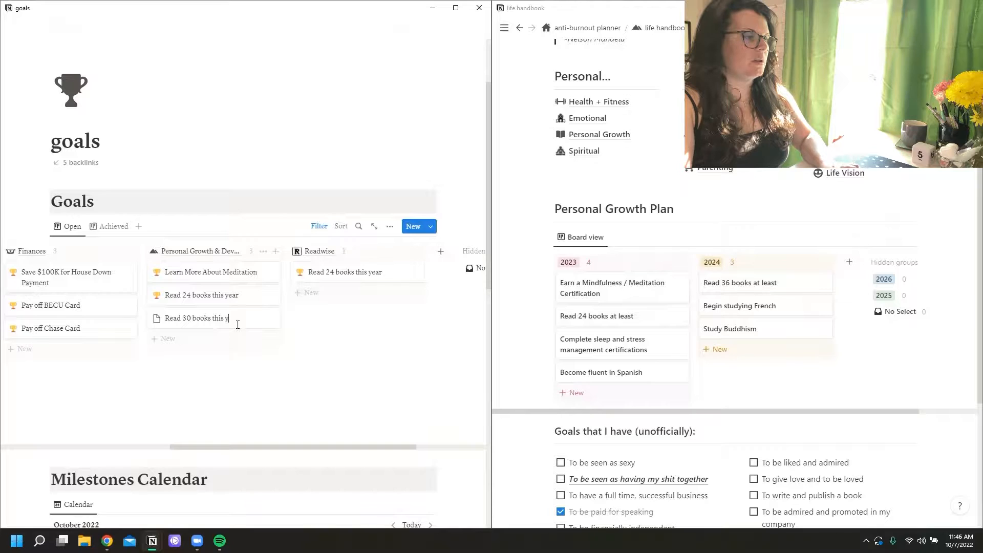
type("ear (2023)")
key("Return")
key("Down")
key("Down")
key("Down")
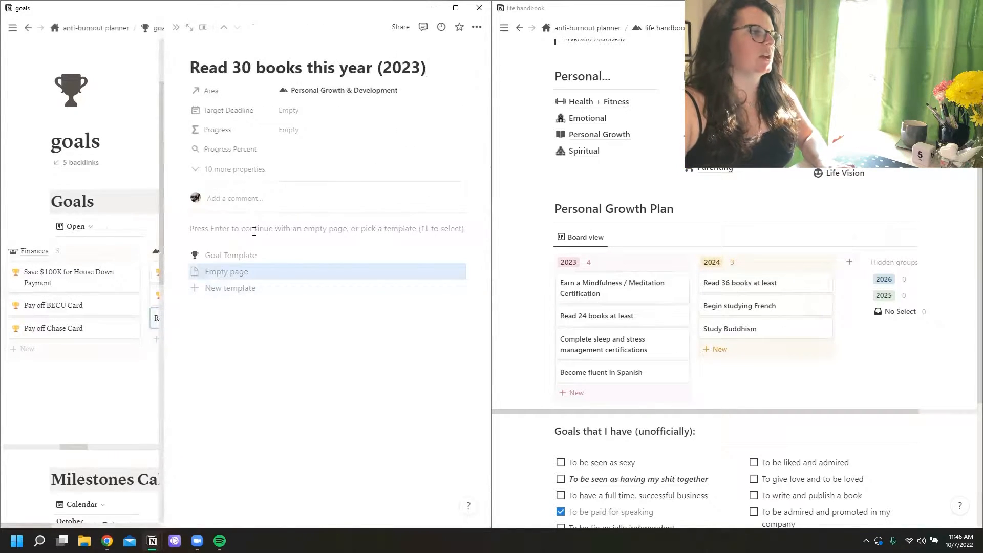
key("Return")
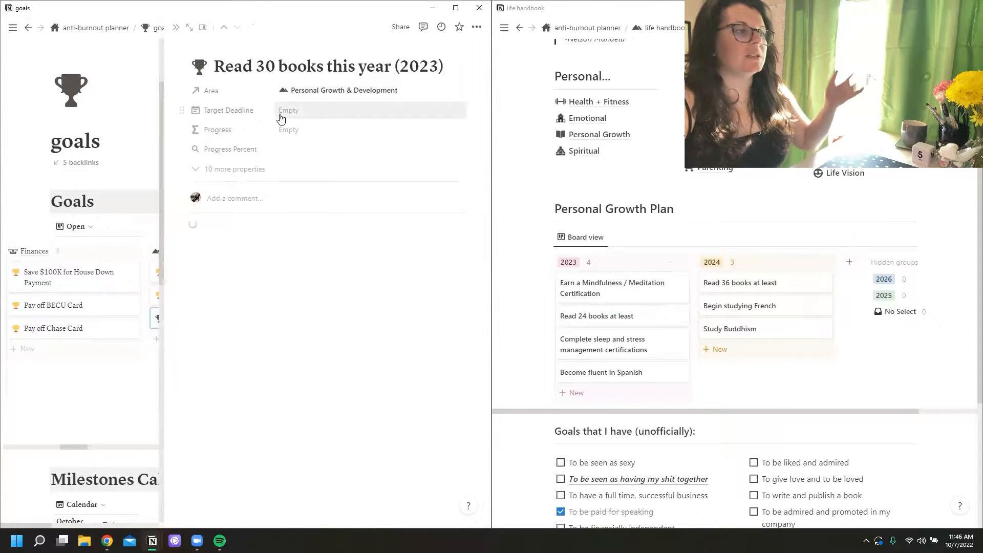
left_click(189, 27)
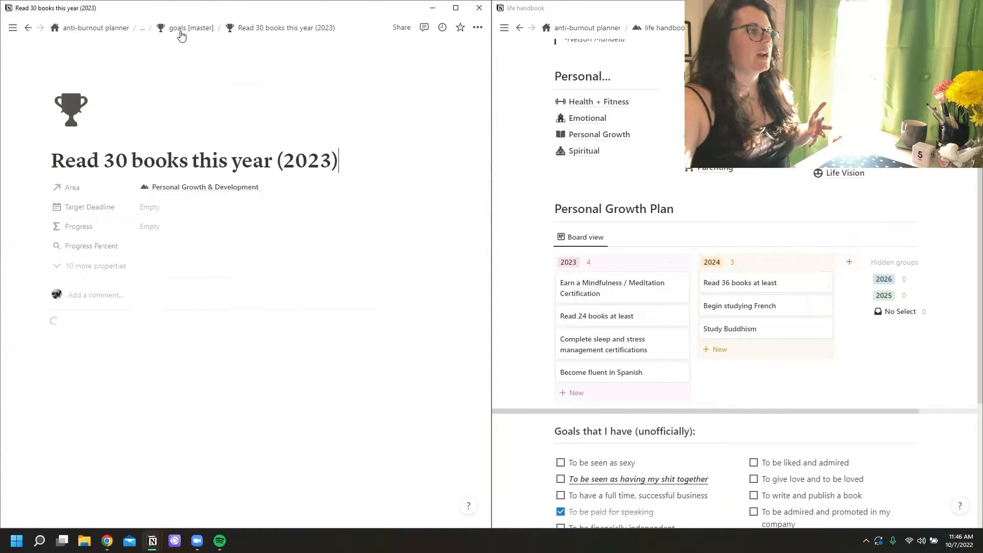
Step: Set the goal's target deadline to December 31, 2023
left_click(256, 207)
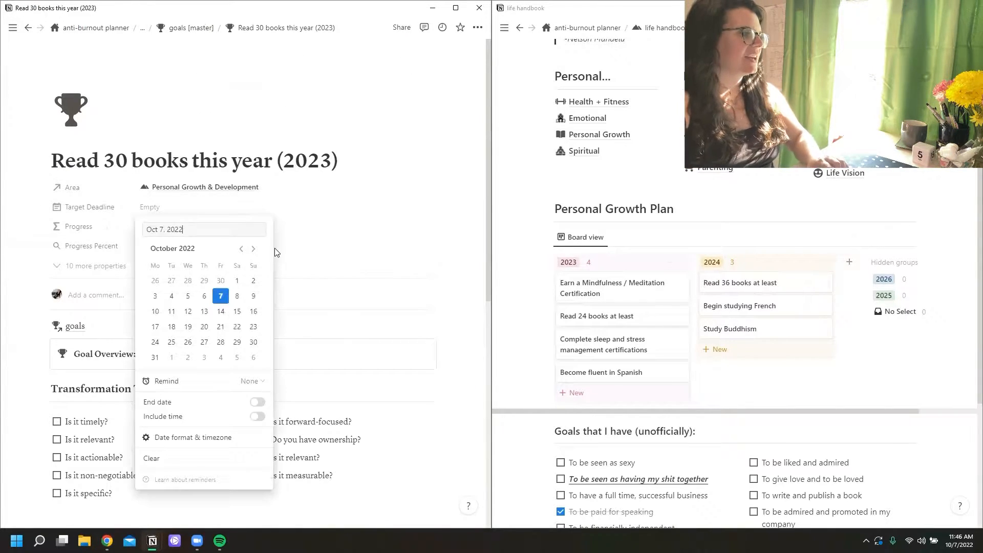
left_click(253, 249)
left_click(253, 249)
double_click(253, 249)
left_click(253, 249)
double_click(253, 249)
double_click(254, 248)
double_click(253, 249)
left_click(253, 249)
left_click(253, 249)
left_click(253, 249)
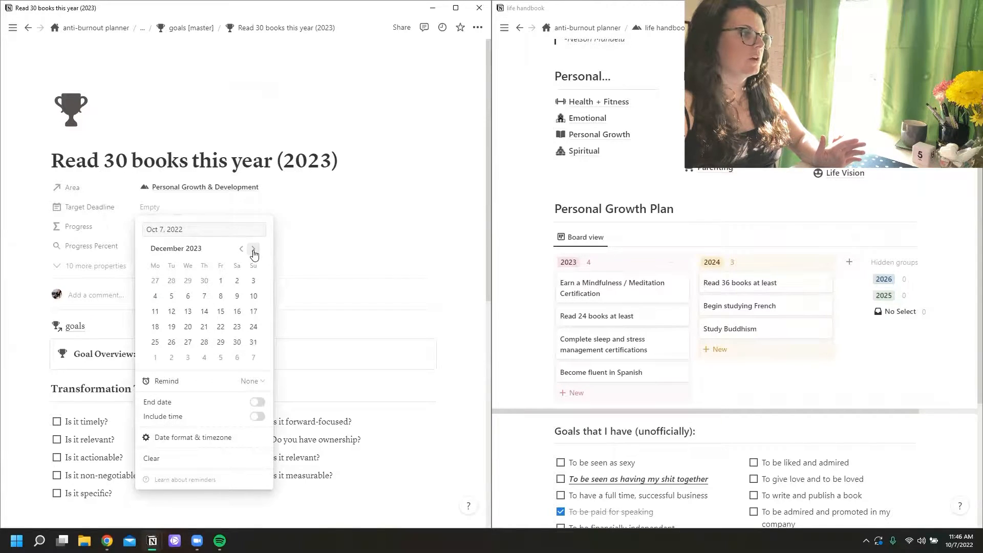
left_click(253, 343)
left_click(347, 220)
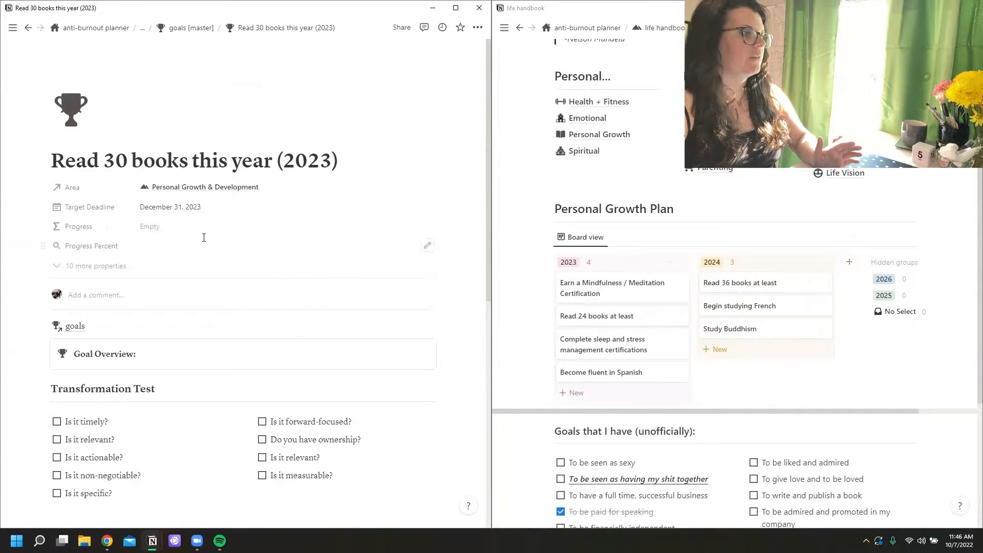
Step: Tick all nine Transformation Test questions for the goal, from "Is it timely?" to "Is it measurable?"
scroll(185, 237, "down", 3)
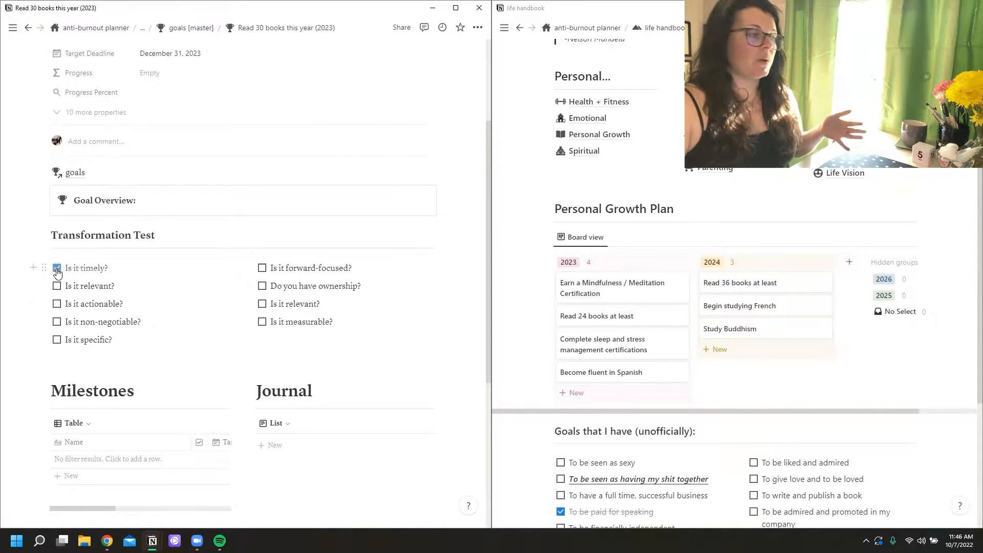
left_click(56, 287)
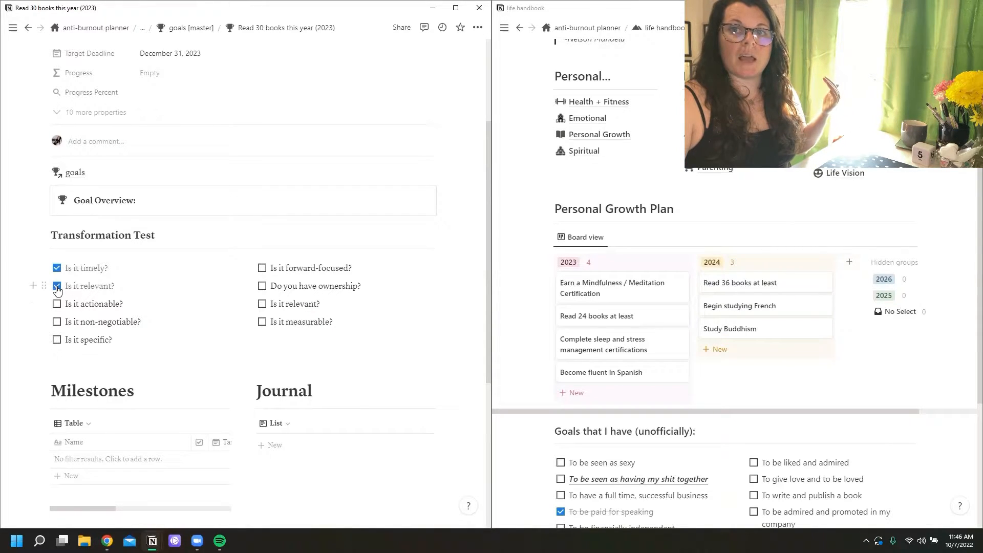
left_click(56, 323)
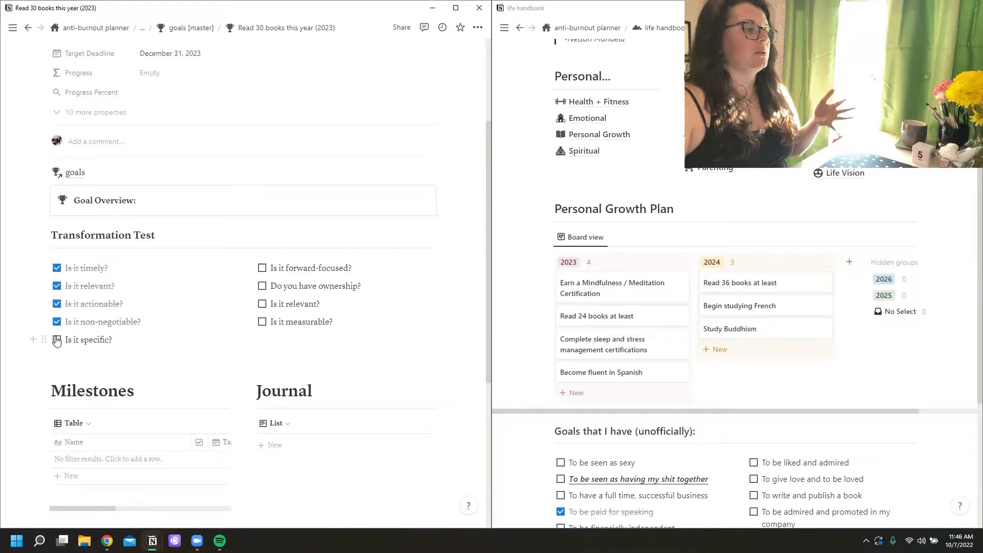
left_click(56, 341)
scroll(154, 205, "up", 3)
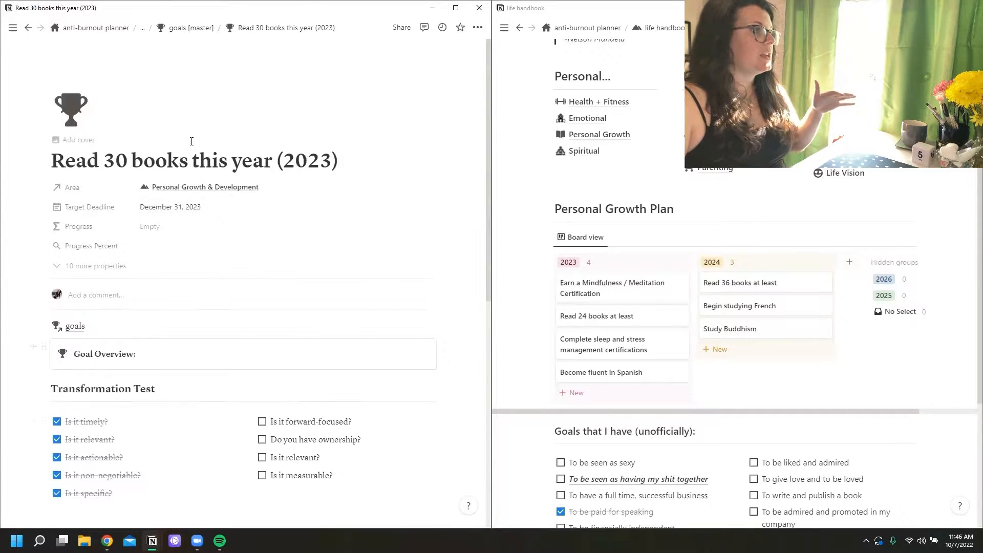
scroll(290, 326, "down", 2)
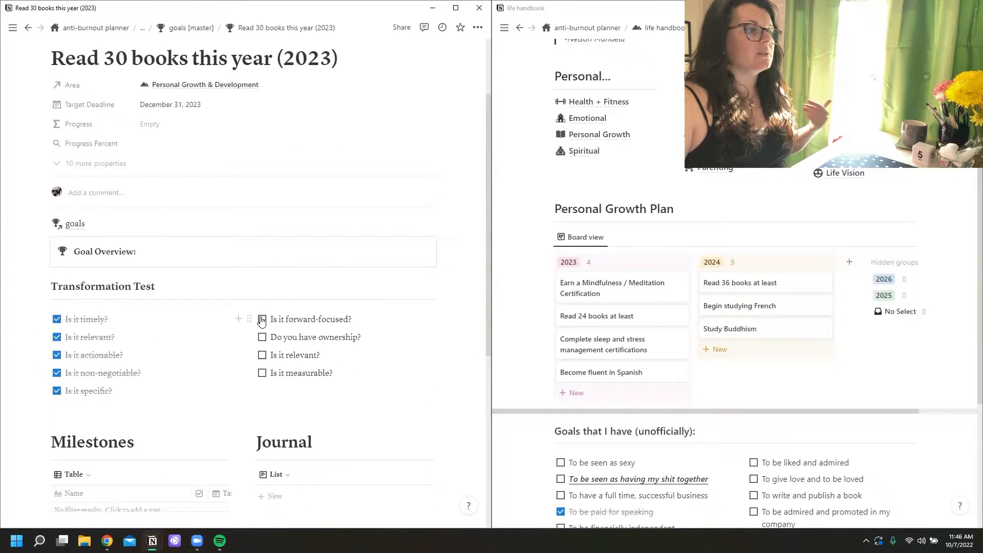
left_click(262, 338)
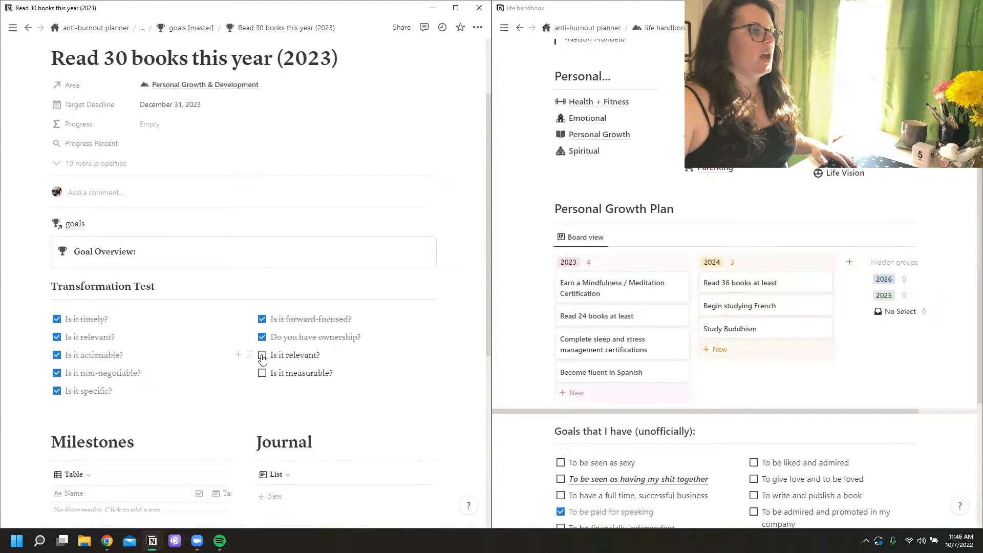
left_click(263, 373)
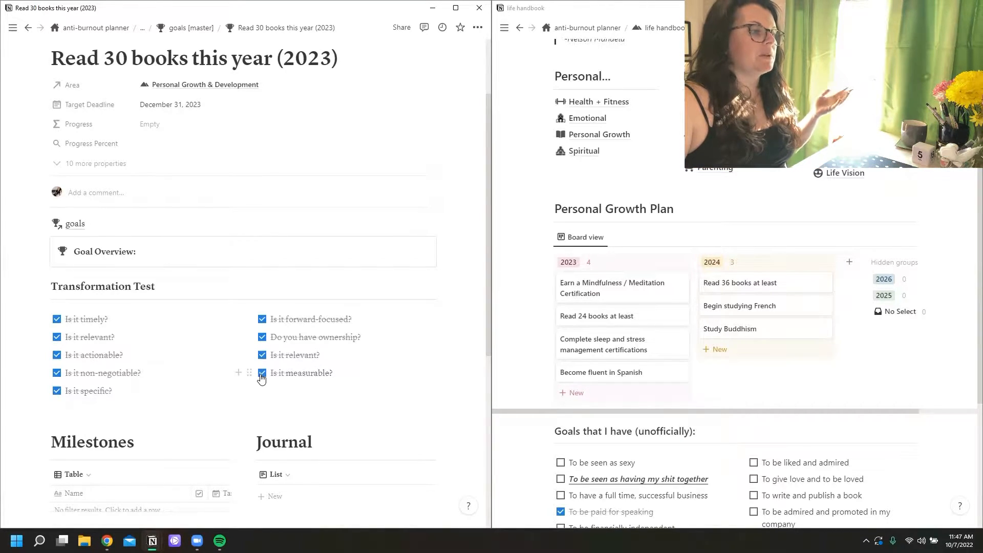
Step: Add a blank row to the goal's Milestones table
scroll(237, 365, "down", 2)
scroll(236, 364, "down", 1)
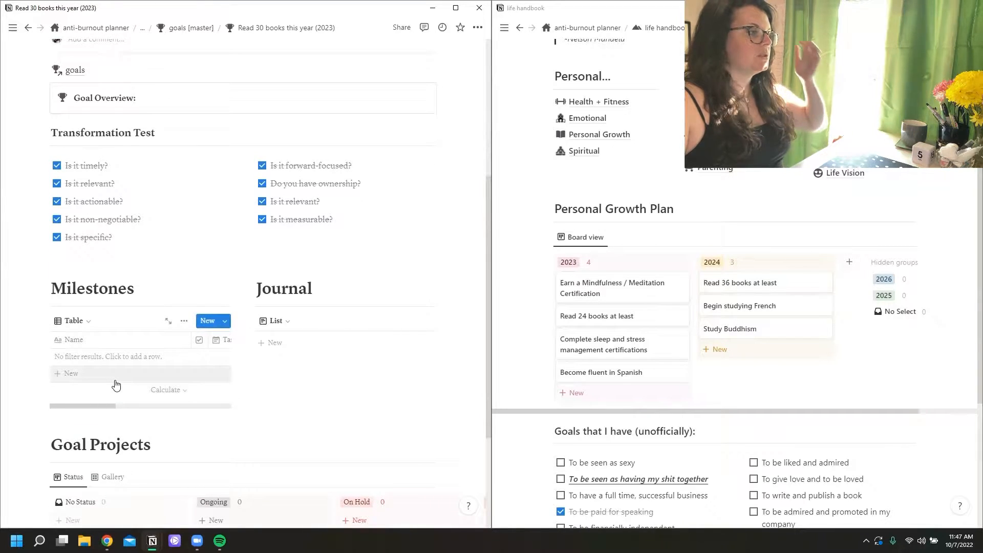
left_click(127, 378)
Step: Switch to the Calculator app, divide 365 by 30 to find the days available per book, and close it
left_click(39, 540)
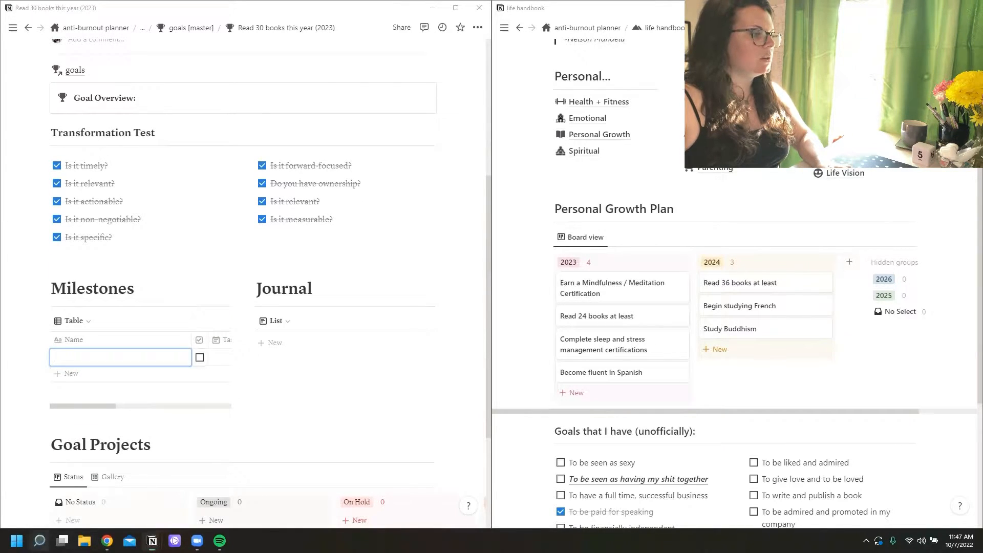
type("calculator")
key("Return")
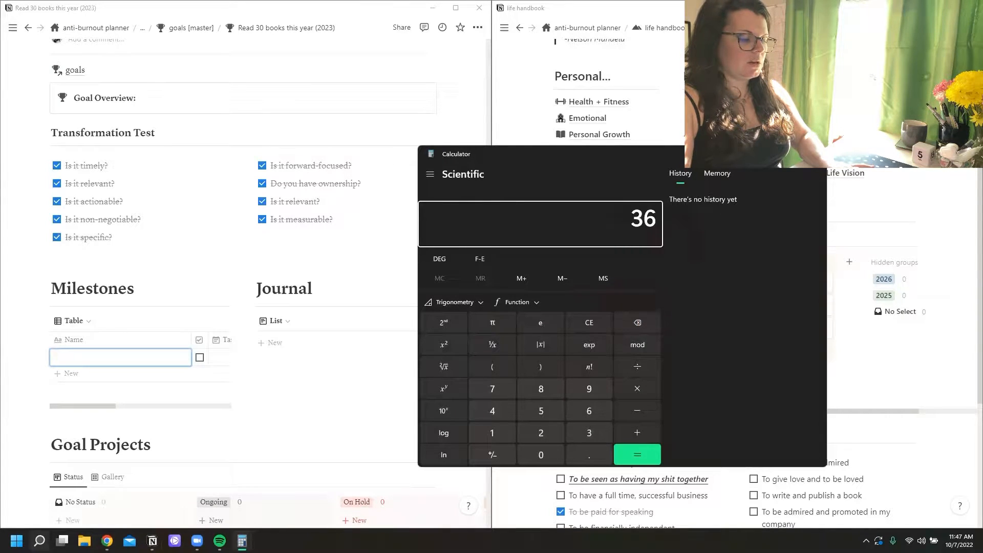
type("30")
key("Return")
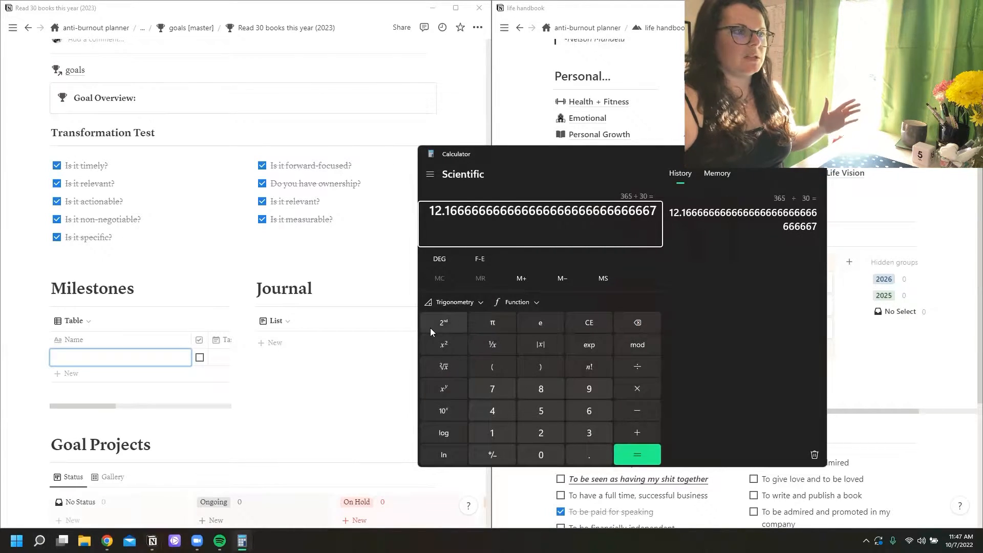
key("alt+F4")
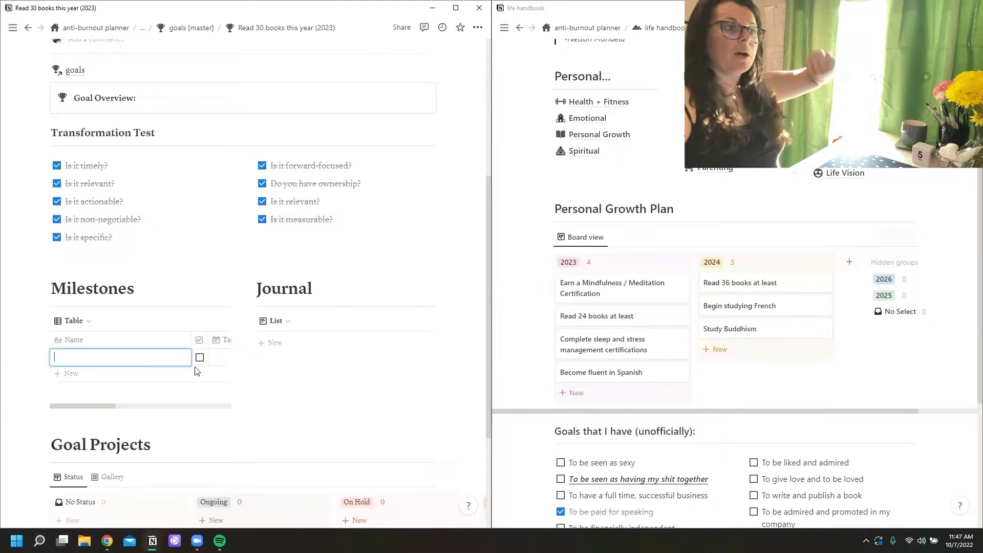
Step: Enter the milestones Book 1 through Book 4 as separate rows in the Milestones table
type("B")
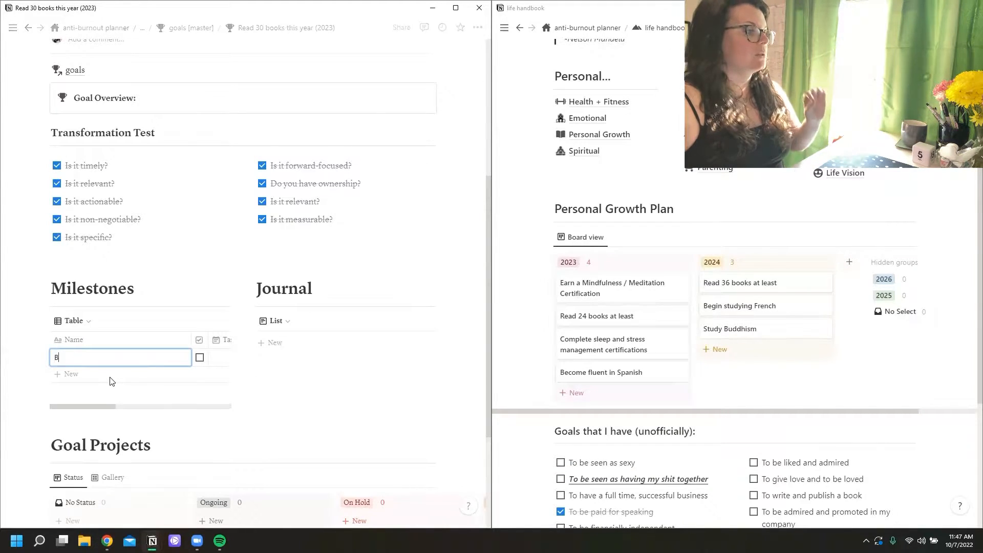
type("ook 1")
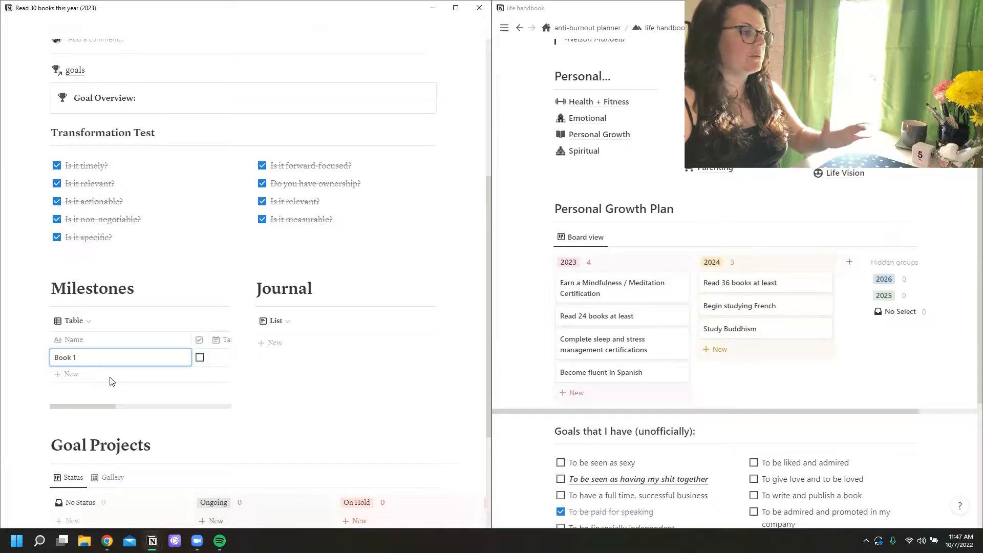
left_click(81, 374)
type("Book 1")
key("BackSpace")
type("2")
left_click(72, 392)
type("Book 3")
left_click(71, 410)
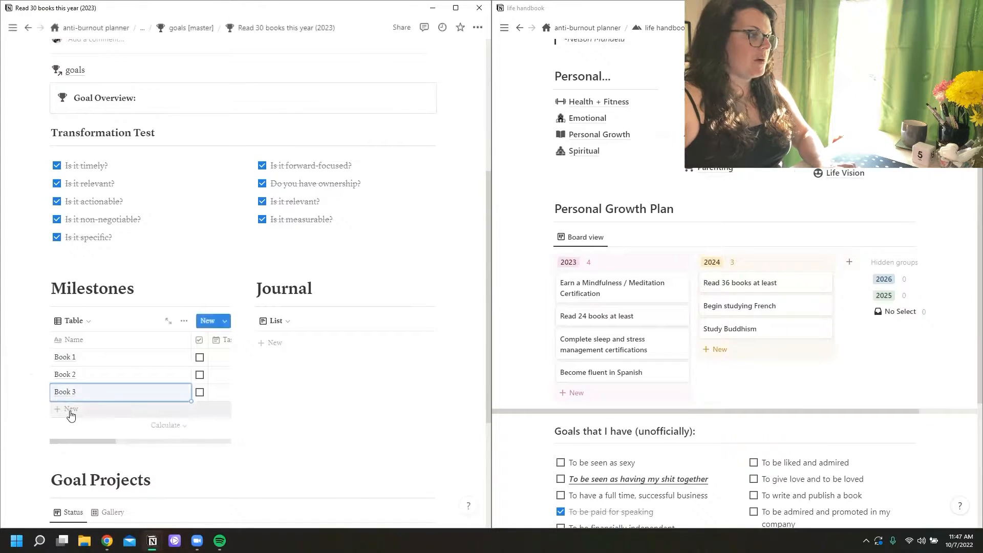
type("Book 4")
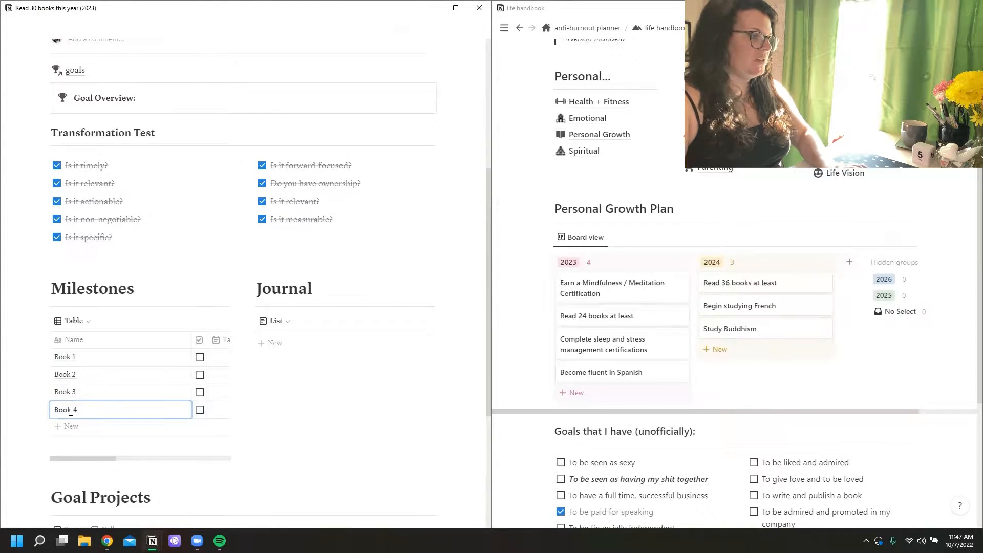
Step: Continue the Milestones table with rows named Book 5 through Book 11
left_click(82, 426)
type("Book")
left_click(72, 445)
type("Book 6")
left_click(71, 461)
type("Book 7")
left_click(69, 479)
type("Book 8")
left_click(69, 496)
type("Book 9Book 11")
Step: Select the numbered book rows in the Milestones table and duplicate them
left_click(71, 394)
right_click(57, 292)
left_click(87, 351)
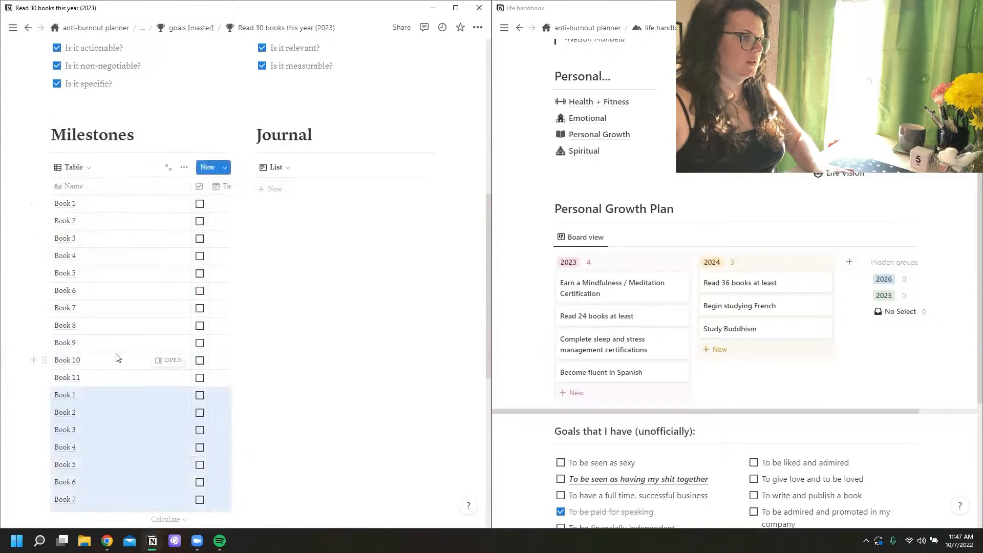
Step: Rename the duplicated milestone rows so they run from Book 12 through Book 22, and delete the surplus row
scroll(121, 358, "down", 4)
left_click(76, 190)
type("2")
left_click(75, 208)
type("1")
left_click(75, 260)
type("1")
left_click(74, 277)
type("1")
left_click(75, 295)
type("1")
left_click(74, 313)
key("BackSpace")
type("1")
left_click(74, 382)
type("Book 22")
left_click(42, 225)
key("Delete")
left_click(246, 294)
Step: Complete the Milestones table with rows named Book 23 through Book 30
left_click(81, 381)
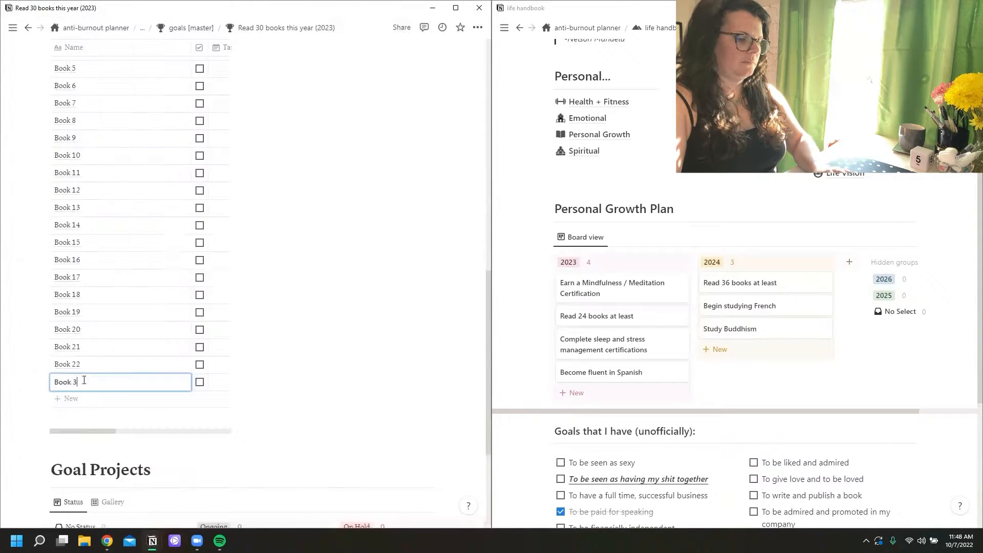
left_click(83, 453)
type("Book 27")
left_click(80, 468)
type("Book 28")
left_click(77, 486)
type("Book 29")
left_click(71, 504)
type("Book 30")
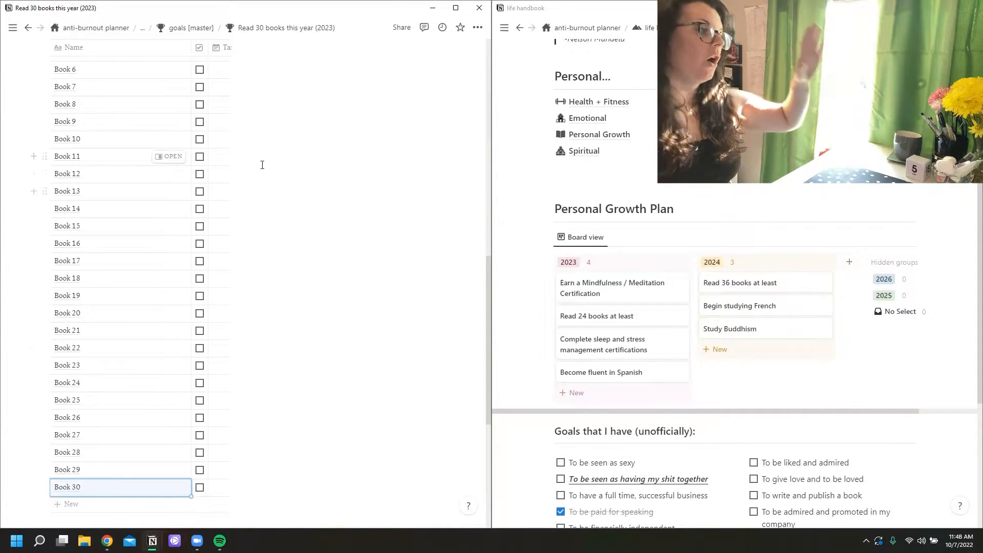
Step: Return to the goals board and bring the Personal Growth & Development column into view
scroll(263, 162, "up", 15)
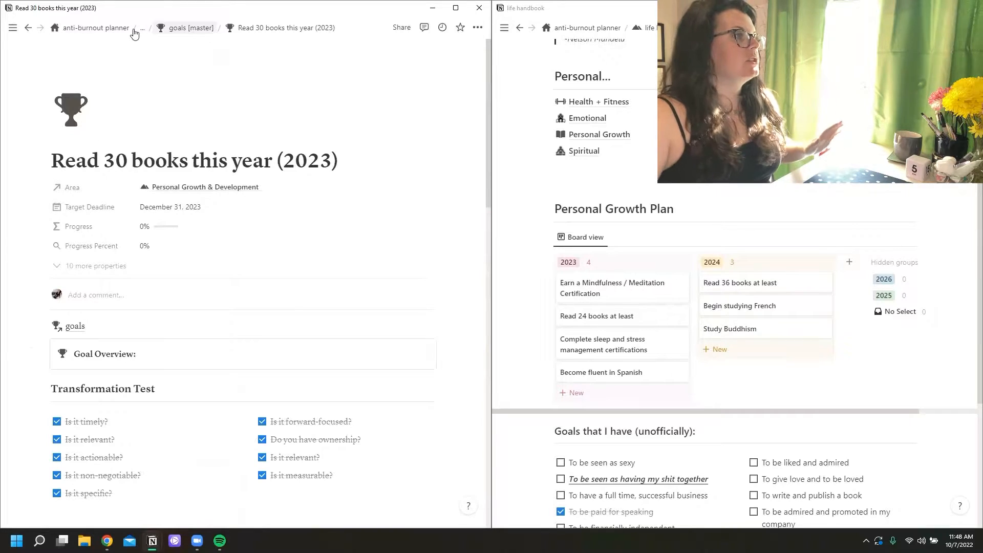
left_click(28, 28)
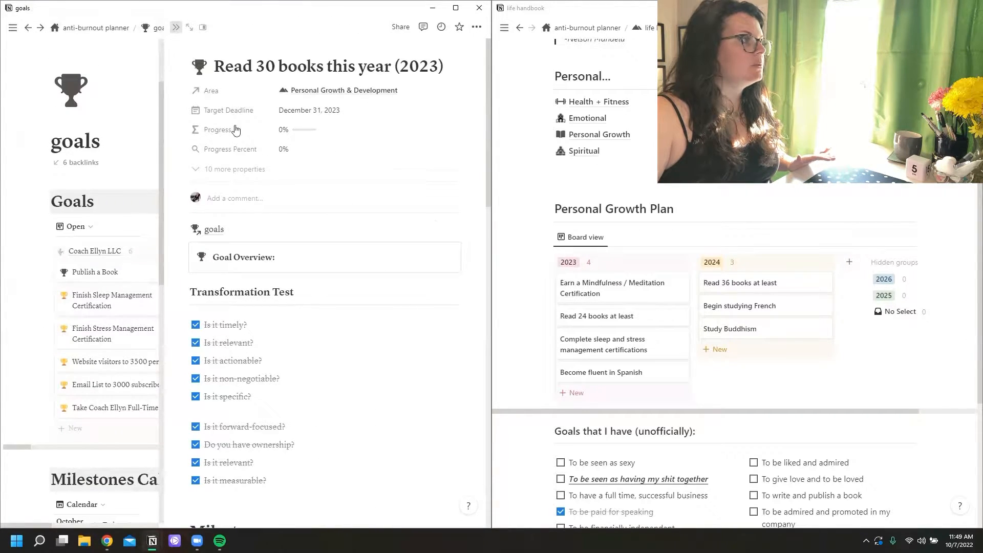
key("Escape")
scroll(246, 389, "right", 5)
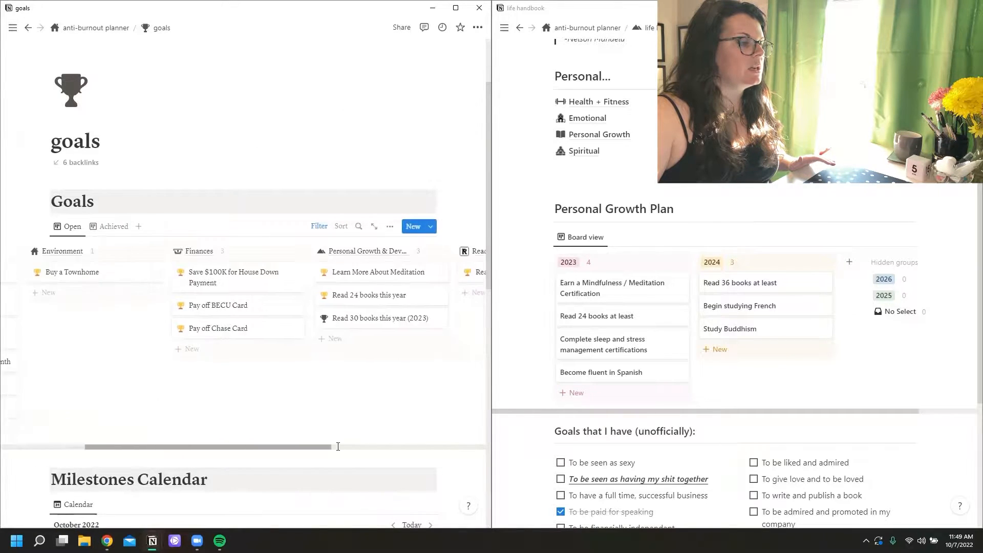
Step: Open the "Read 24 books this year" goal, review its milestone titles, deadlines and completion dates, and close it
left_click(213, 303)
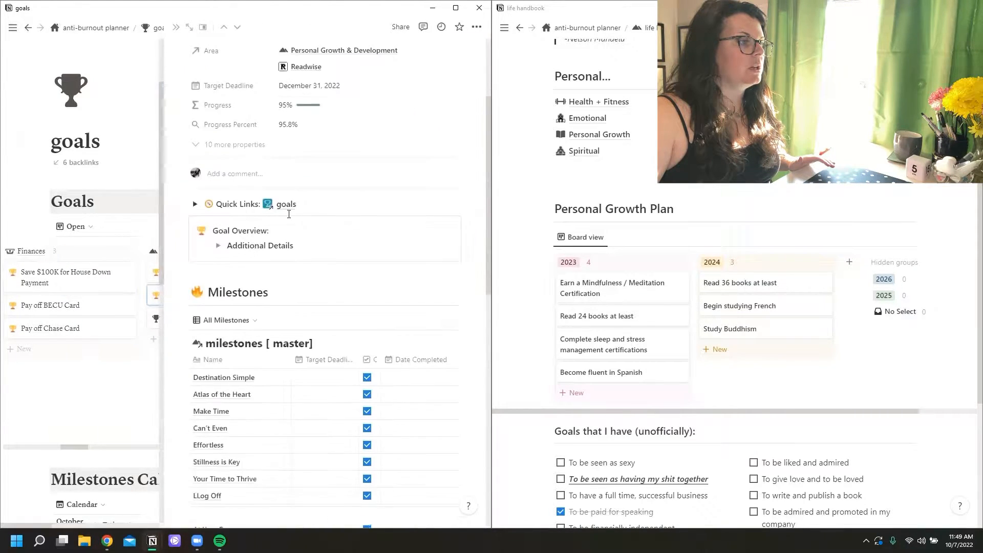
scroll(317, 224, "down", 3)
scroll(307, 236, "down", 5)
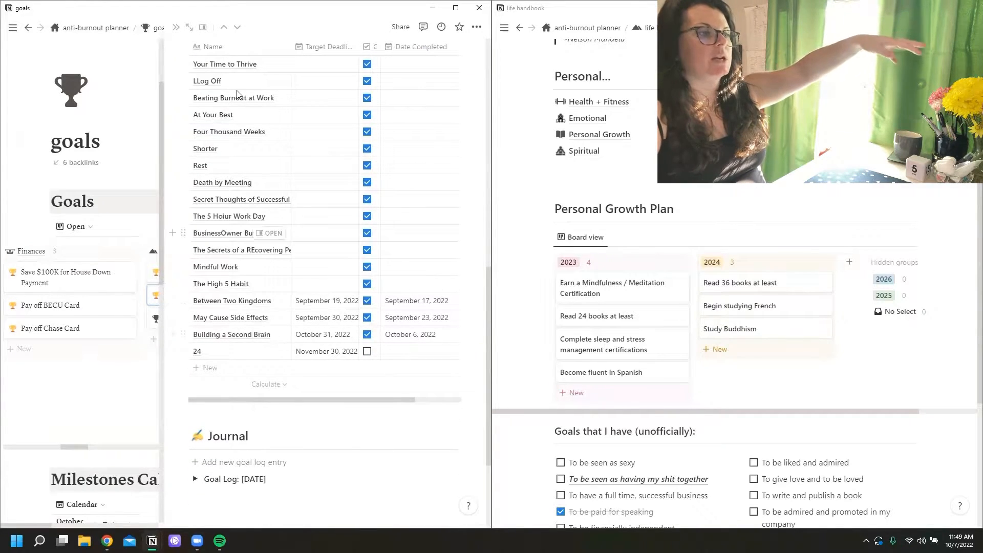
left_click(177, 32)
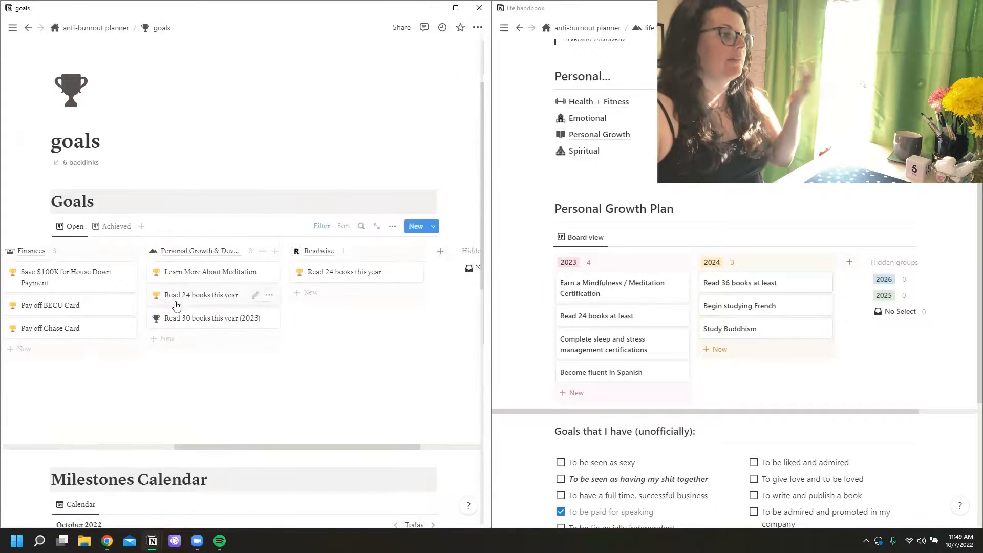
Step: Reopen the "Read 30 books this year (2023)" goal, look over its Milestones table, and expand it to a full page
left_click(158, 318)
scroll(324, 164, "down", 15)
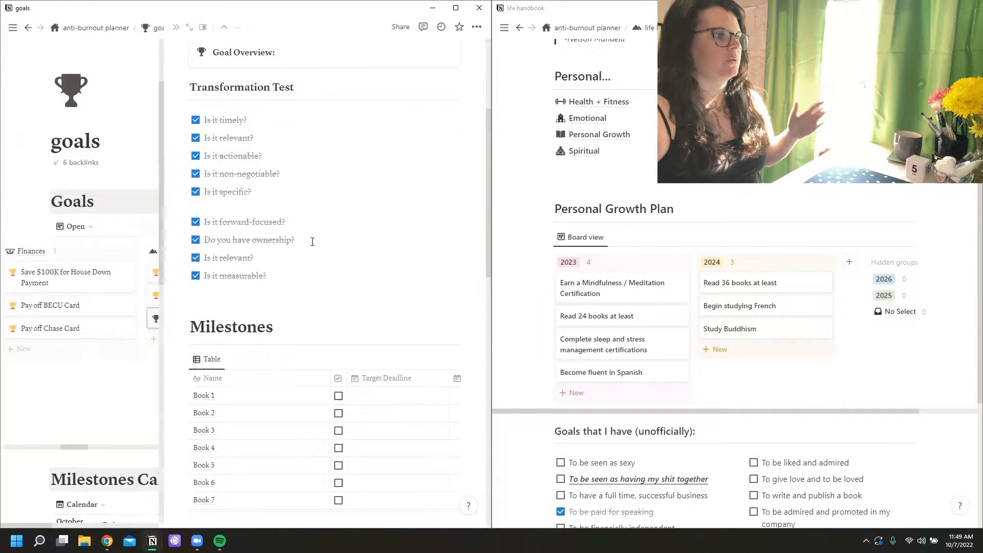
scroll(324, 163, "up", 5)
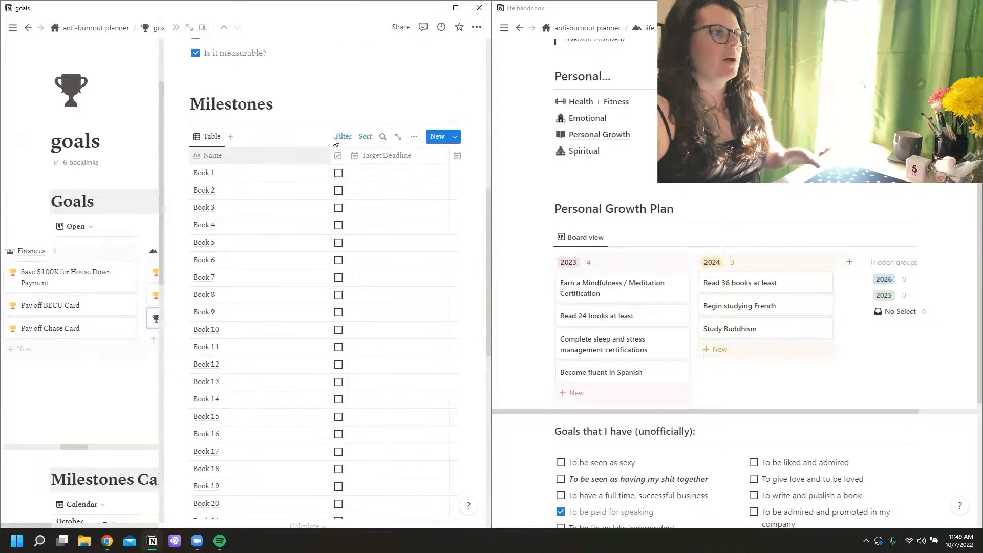
left_click(189, 27)
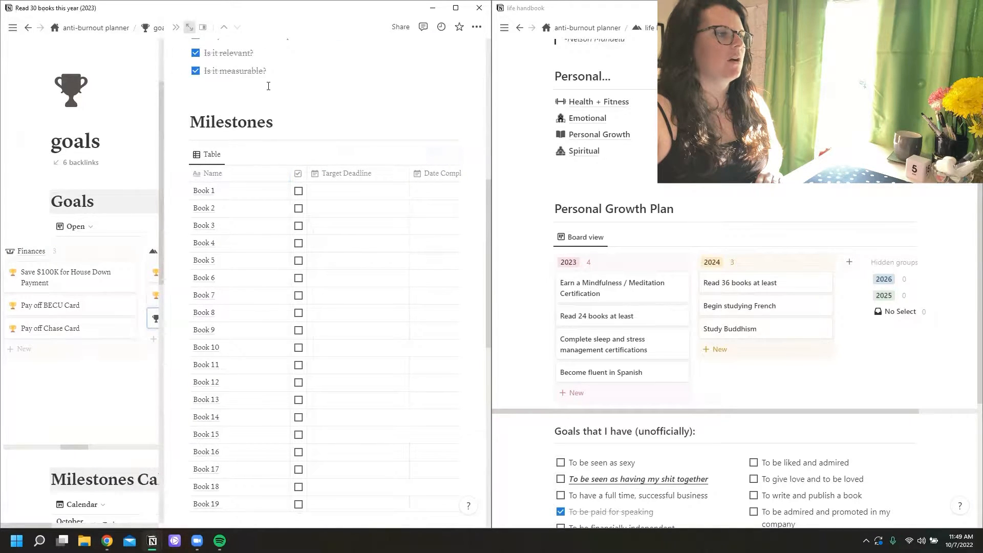
Step: Set the target deadline of the Book 1 milestone to January 12, 2023
scroll(322, 215, "down", 9)
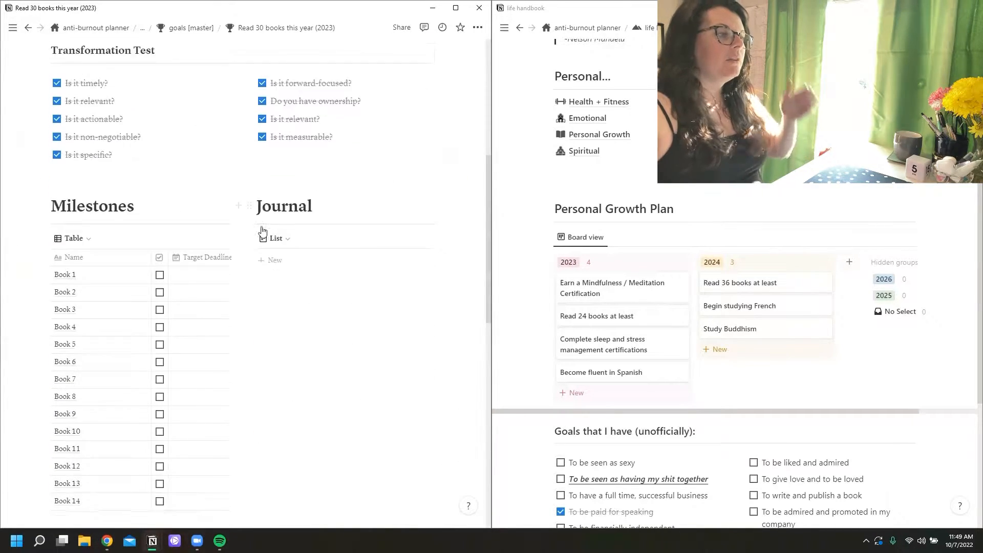
left_click(207, 153)
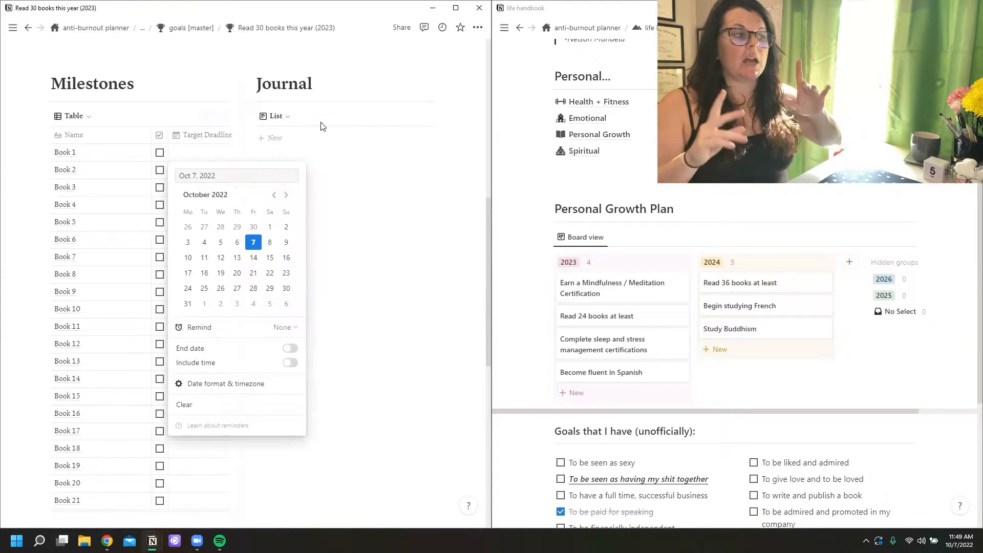
left_click(283, 199)
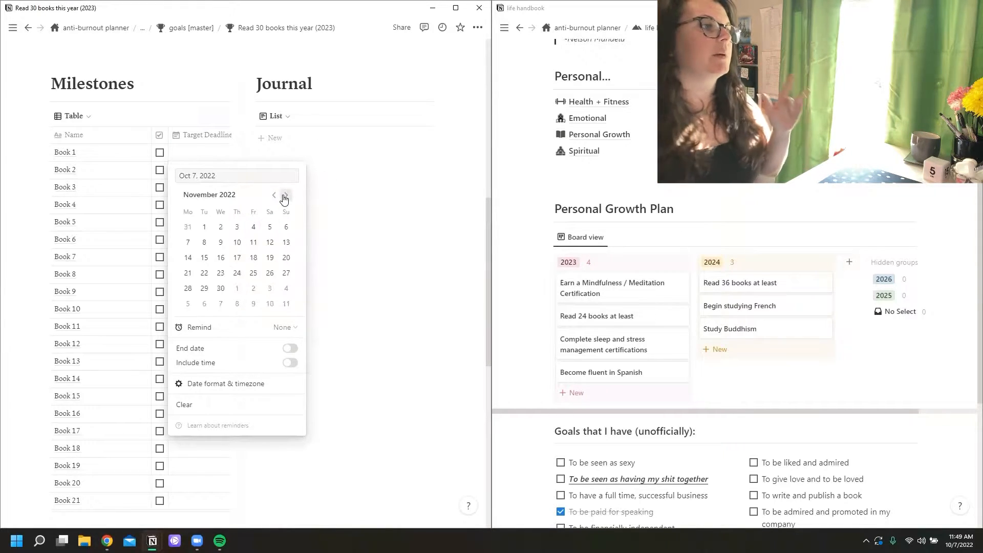
left_click(285, 198)
left_click(285, 199)
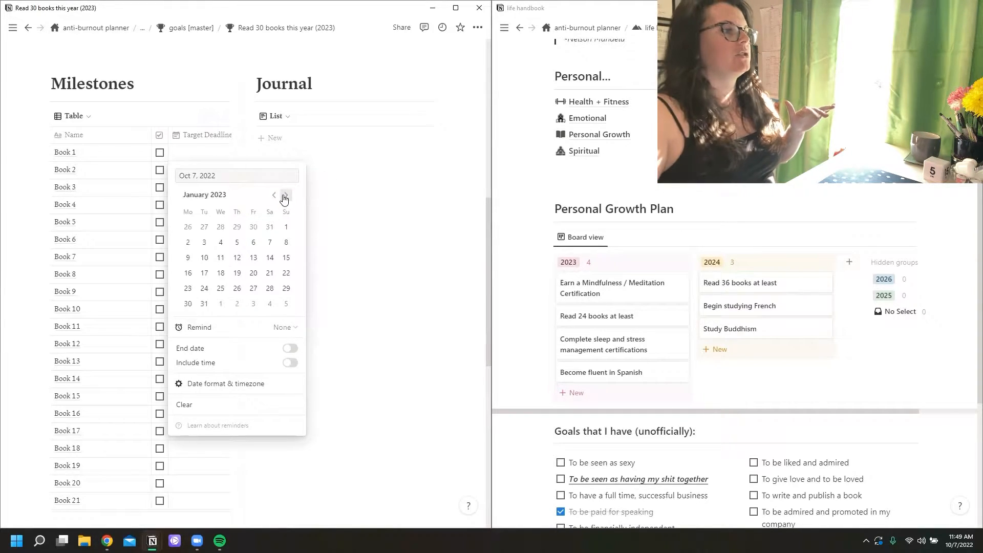
left_click(238, 258)
key("Escape")
left_click(190, 173)
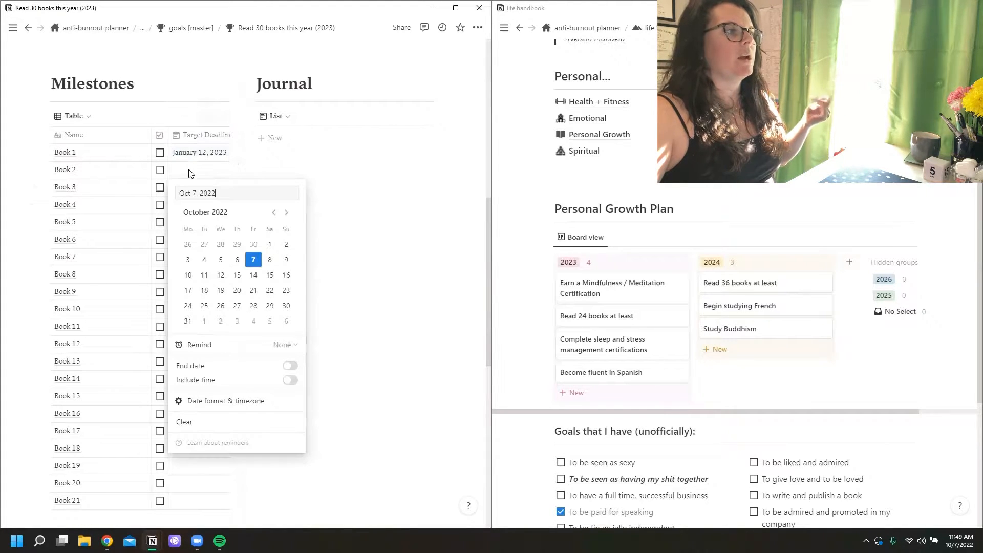
key("Escape")
Step: Open the Book 1 milestone to review its linked goal and goal area, close it, and return to the goals board
left_click(129, 152)
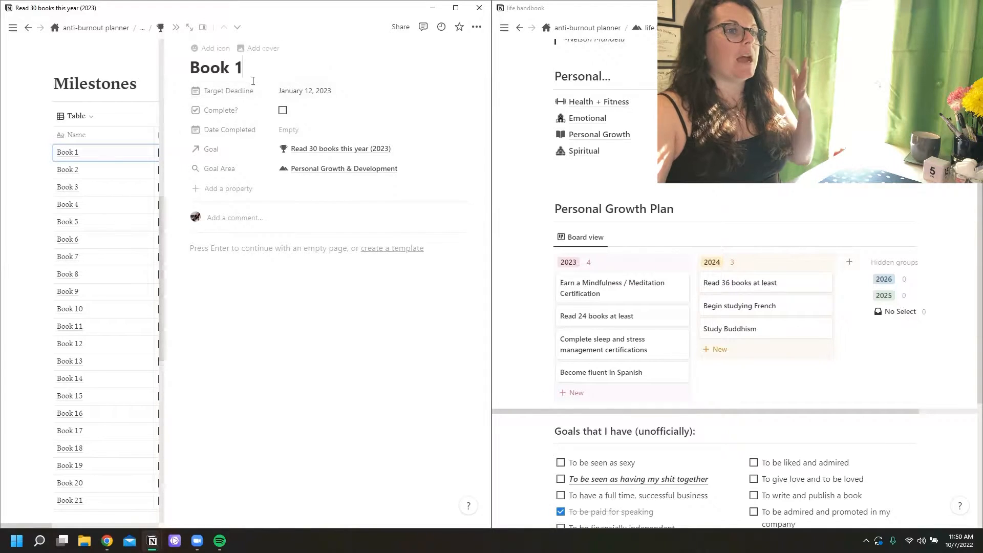
left_click(176, 28)
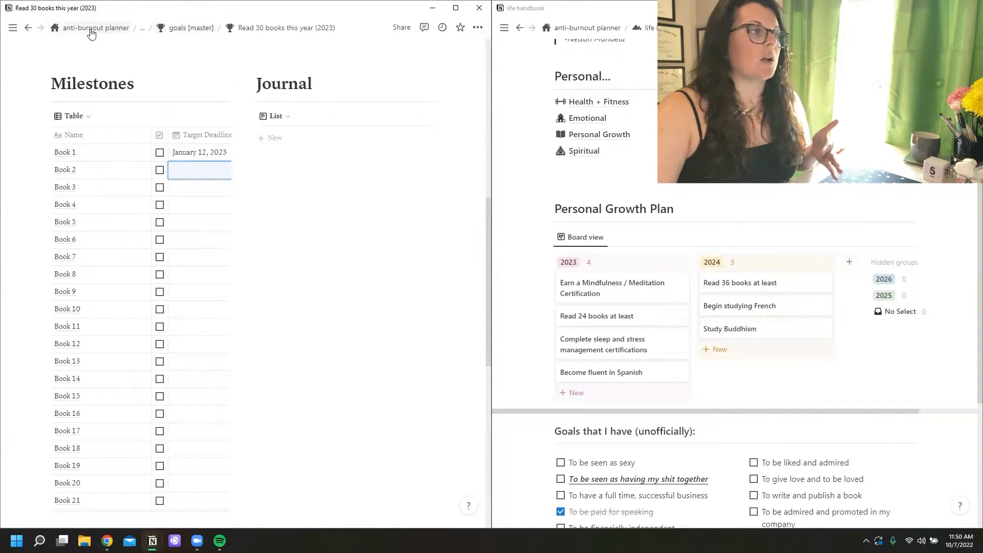
left_click(31, 29)
left_click(30, 30)
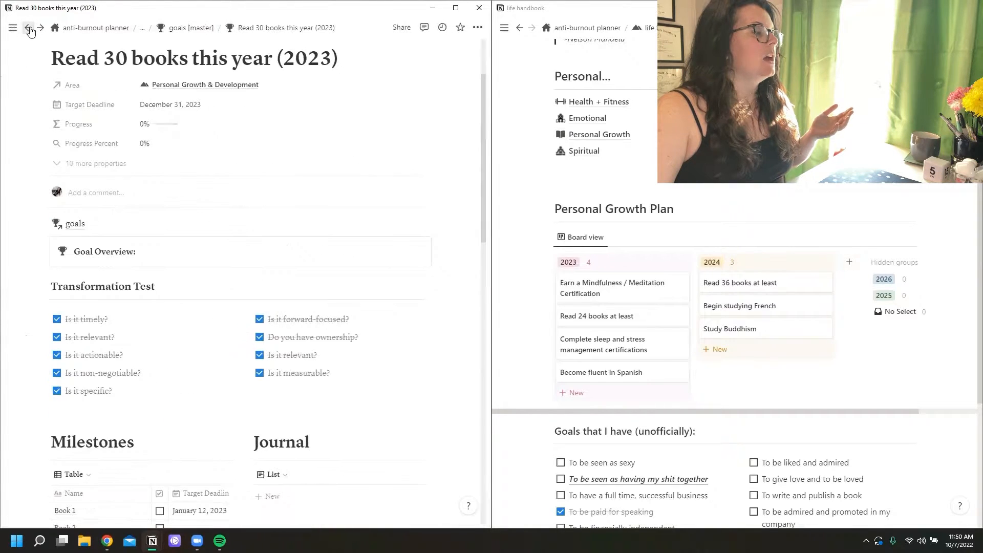
left_click(30, 29)
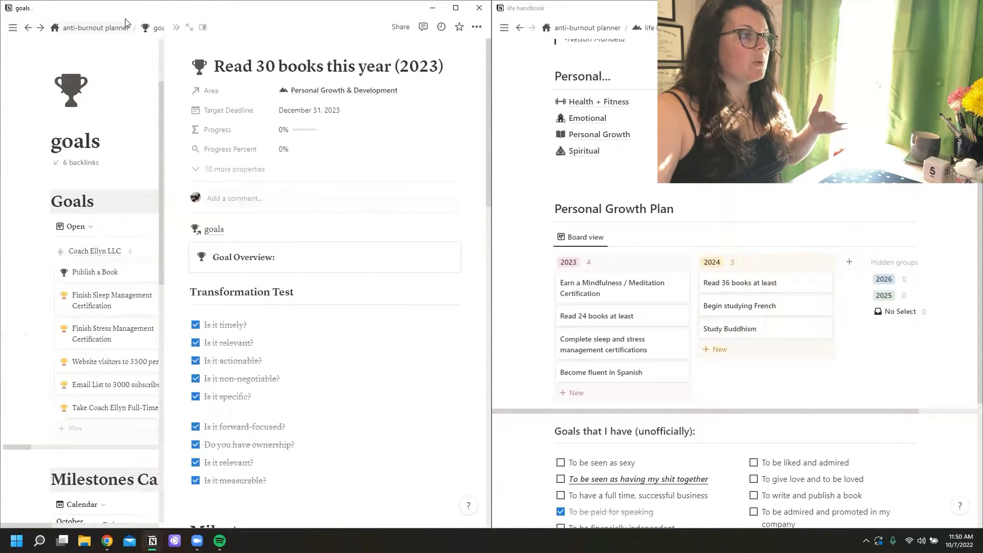
left_click(176, 30)
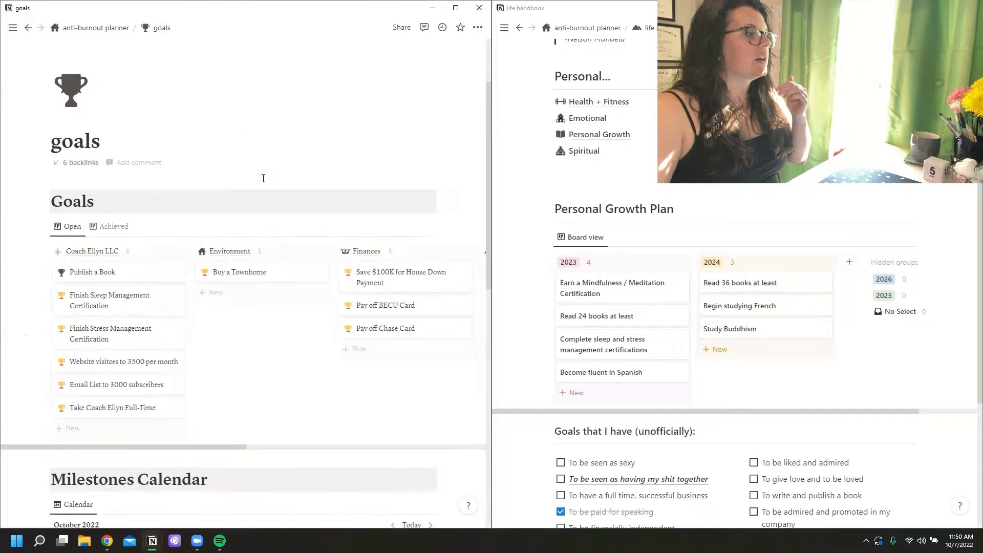
Step: Find the "Read 24 books this year" goal on the goals board, open it for a look, and close it
scroll(306, 238, "down", 2)
left_click_drag(239, 344, 393, 339)
left_click(280, 194)
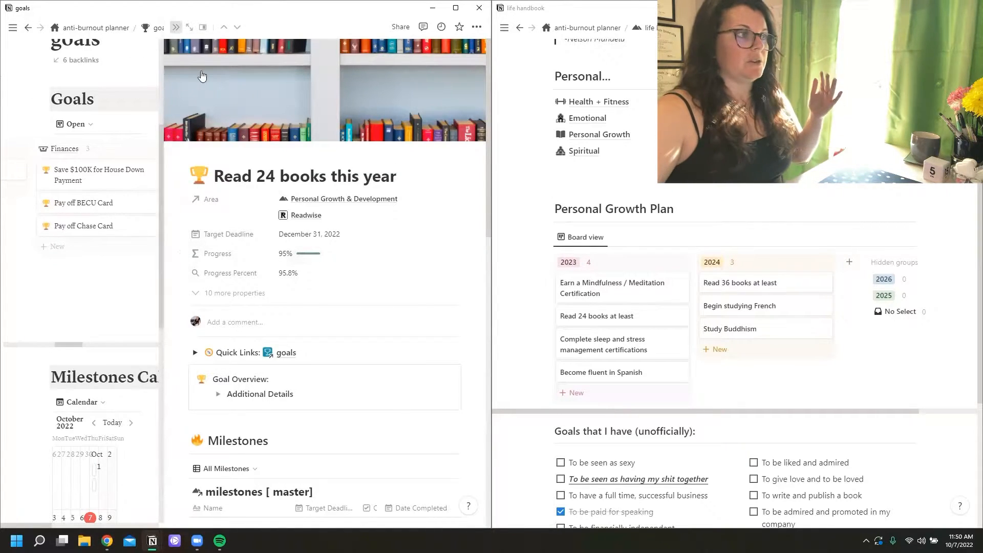
left_click(175, 27)
Step: Reopen the "Read 30 books this year (2023)" goal from the board and expand it to a full page
left_click(252, 216)
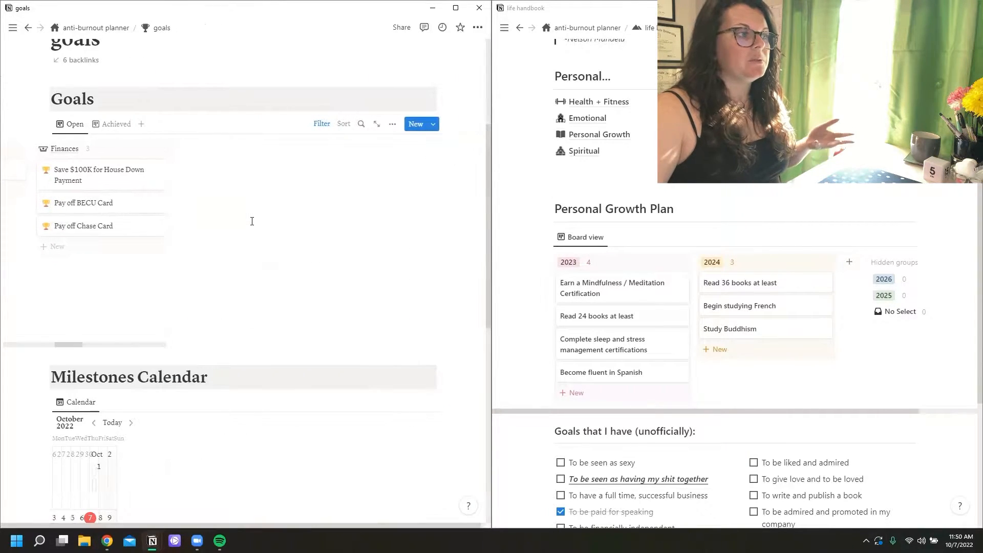
scroll(279, 194, "down", 10)
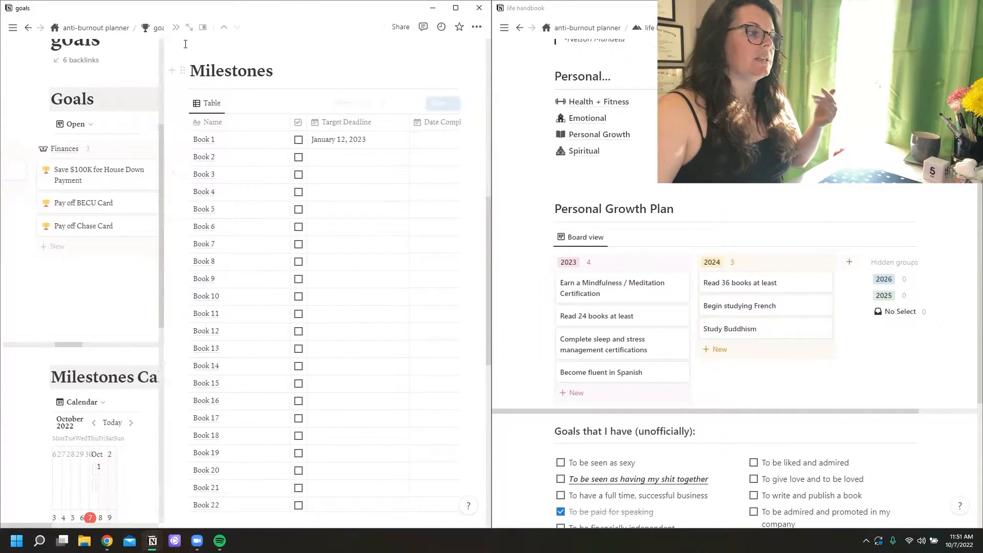
left_click(189, 27)
Step: Set the Book 2 to Book 30 target deadlines every 12 days from January 24, 2023, with Book 30 on December 31, 2023
scroll(293, 127, "down", 7)
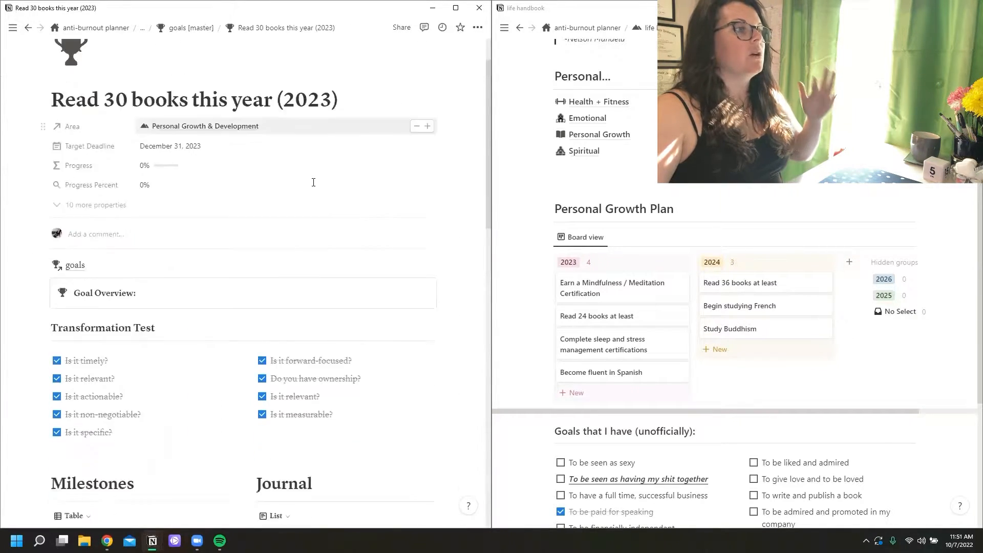
left_click(210, 256)
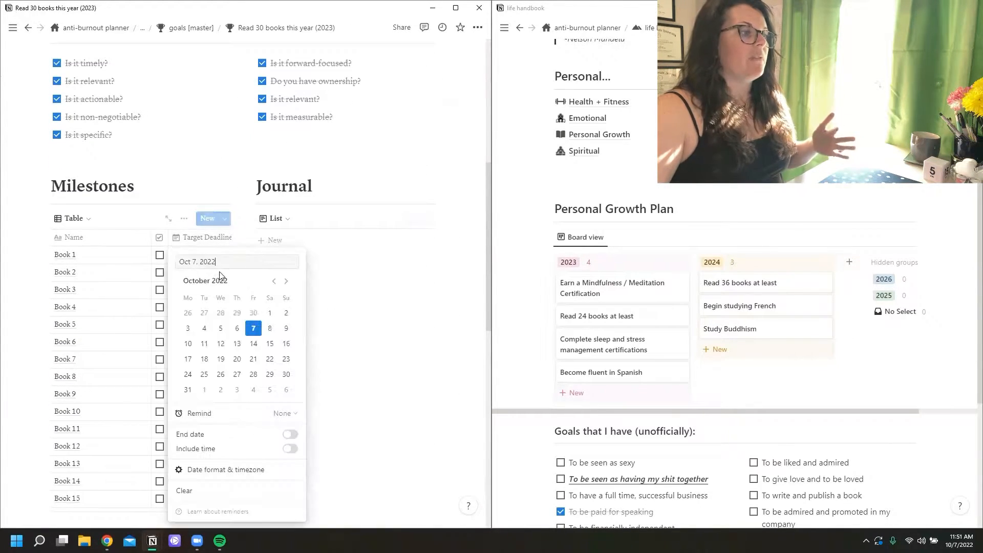
left_click(287, 283)
left_click(287, 282)
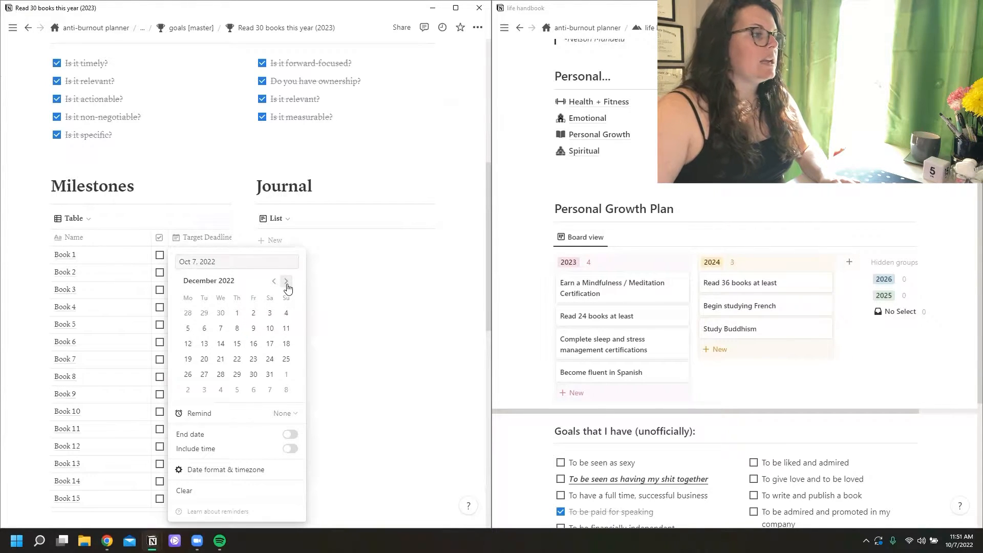
left_click(287, 283)
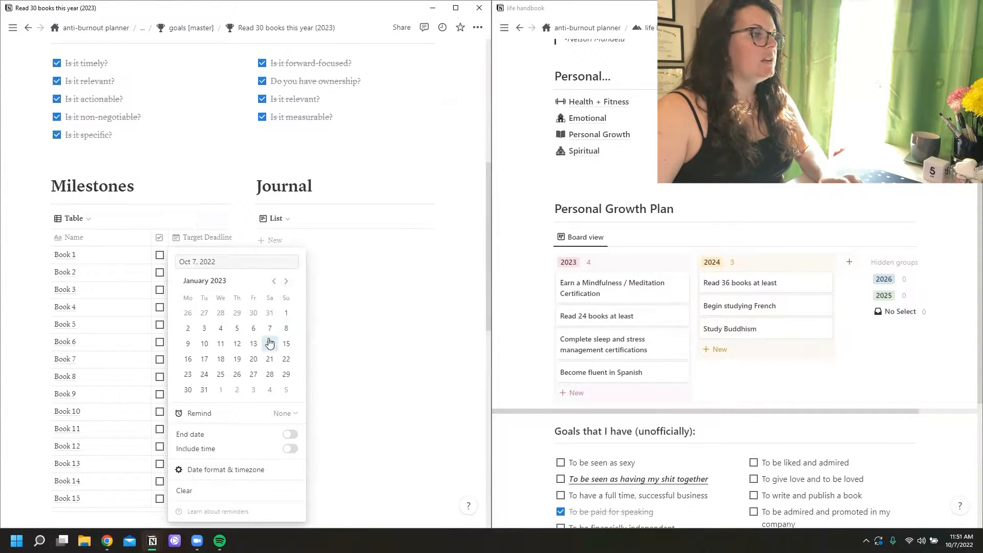
left_click(237, 344)
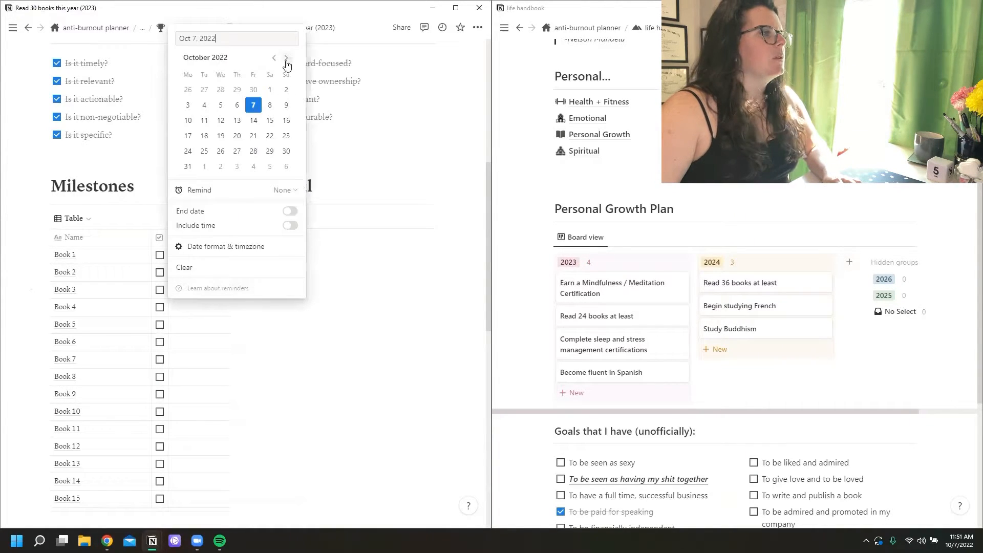
left_click(285, 66)
left_click(286, 66)
left_click(285, 66)
left_click(285, 66)
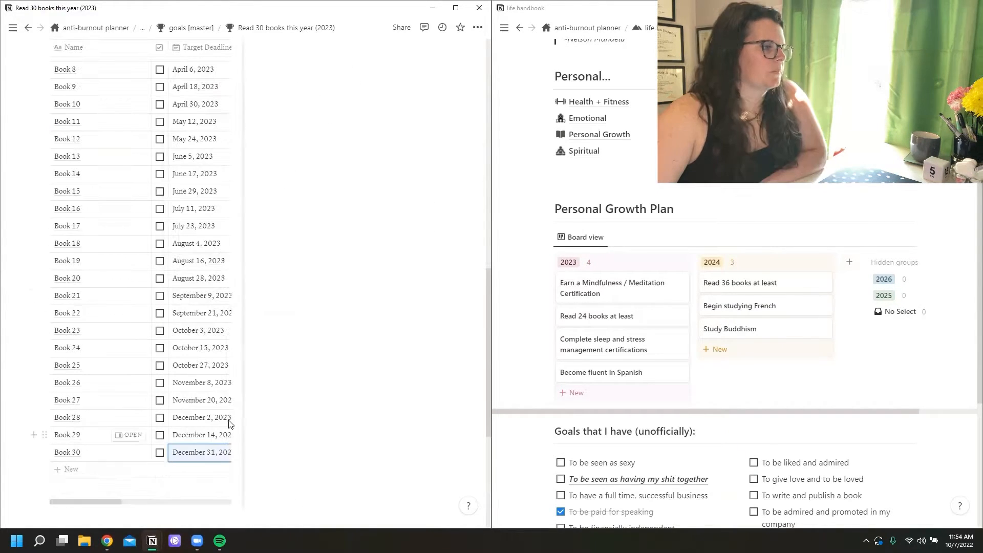
Step: Narrow the Name column of the Milestones table so the full target deadlines fit, and look over the list down to Book 30
scroll(256, 408, "up", 5)
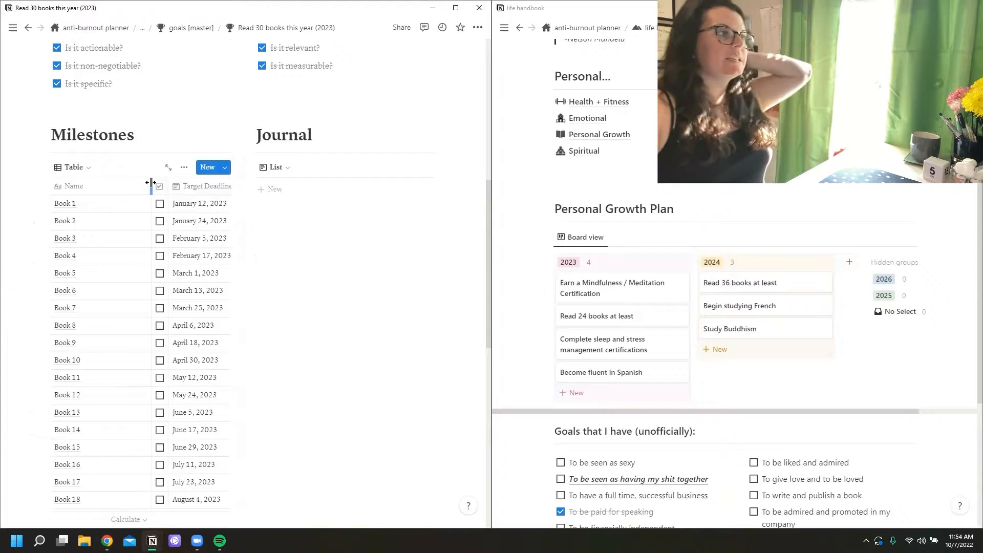
left_click_drag(151, 187, 121, 186)
scroll(154, 289, "down", 2)
scroll(155, 288, "down", 3)
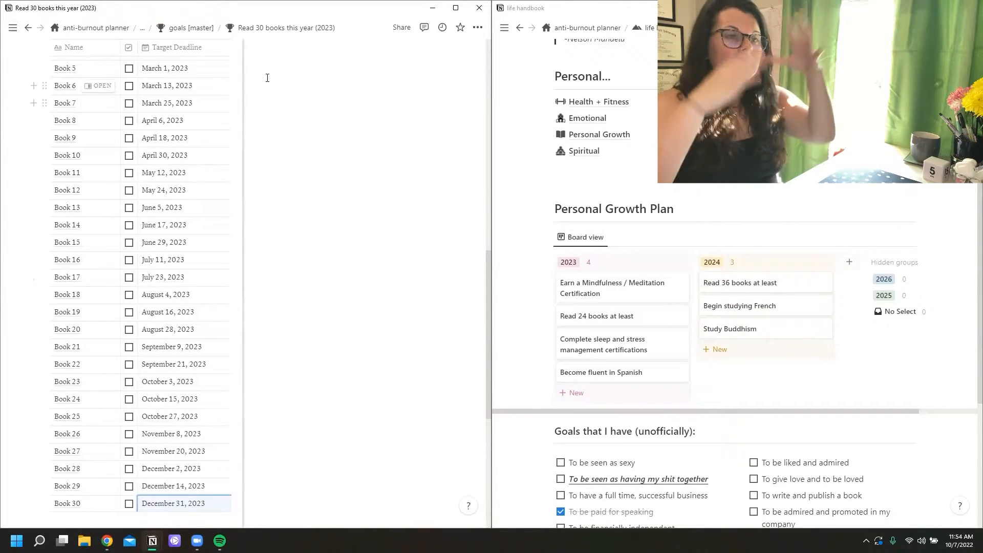
Step: Open the quarterly plans page and examine how Upcoming Goals are sorted by quarter and years ahead
mouse_move(12, 28)
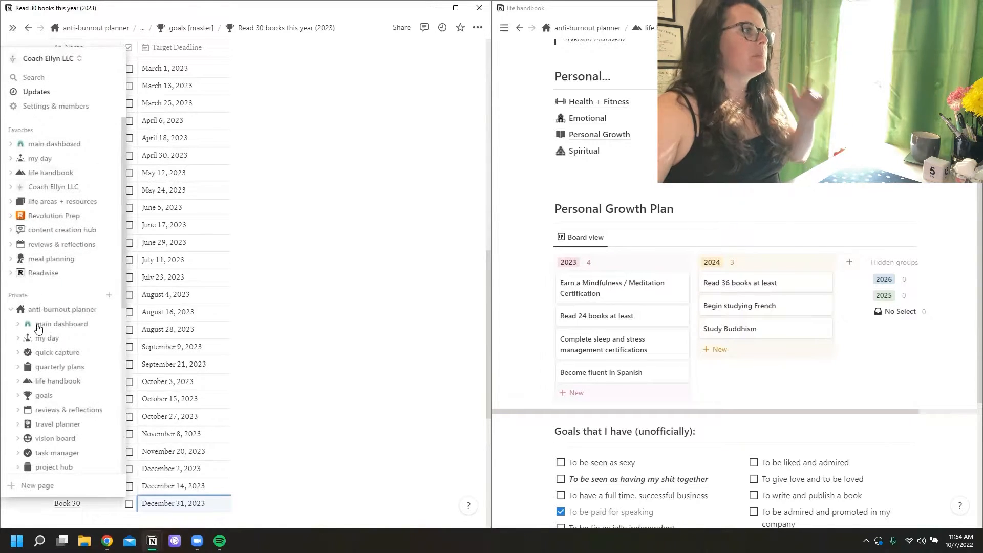
scroll(56, 358, "down", 2)
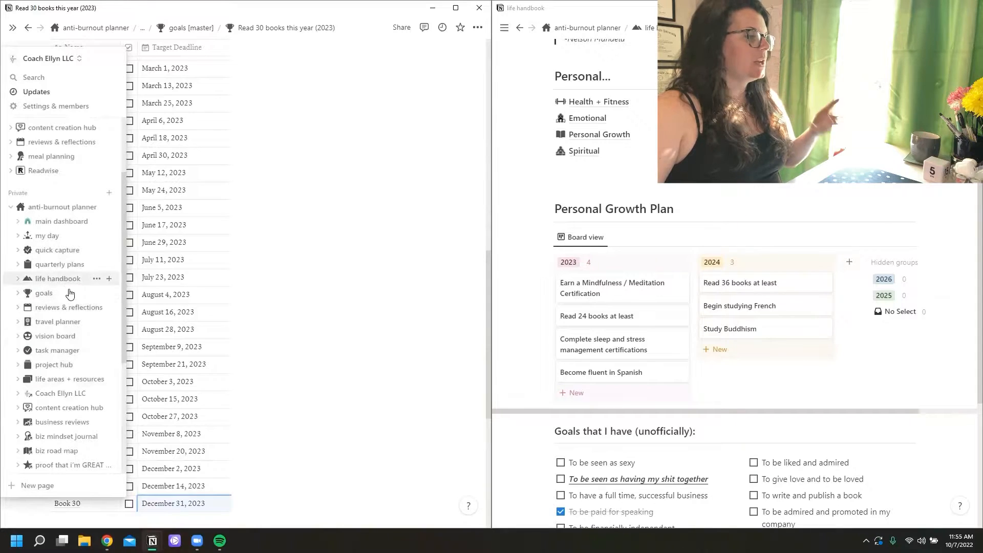
left_click(59, 264)
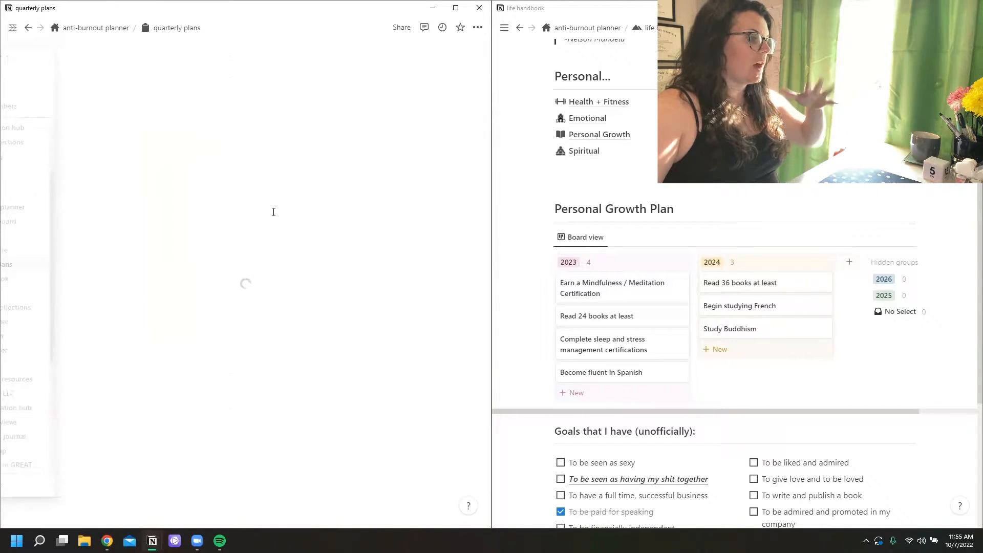
scroll(352, 162, "down", 6)
scroll(353, 161, "down", 4)
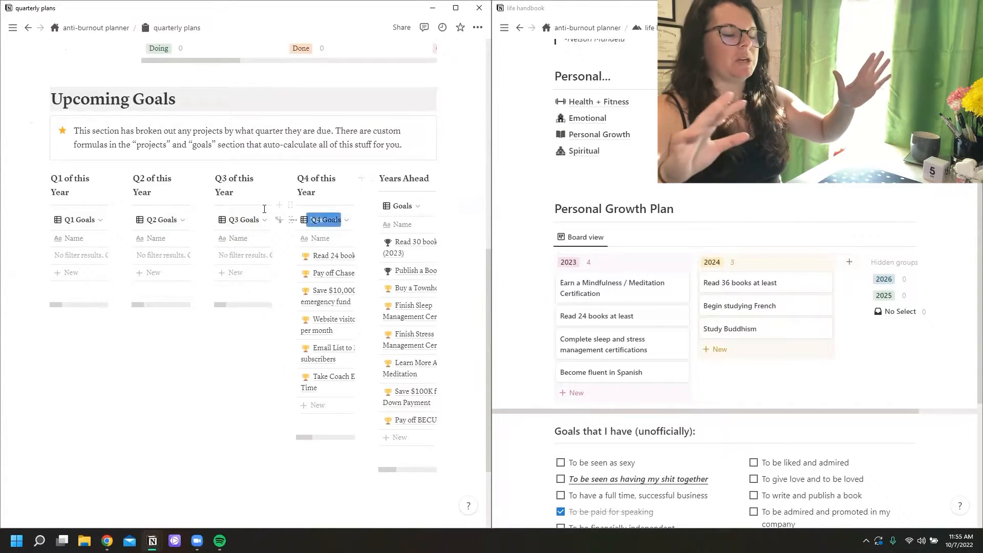
scroll(154, 169, "down", 3)
scroll(83, 130, "up", 5)
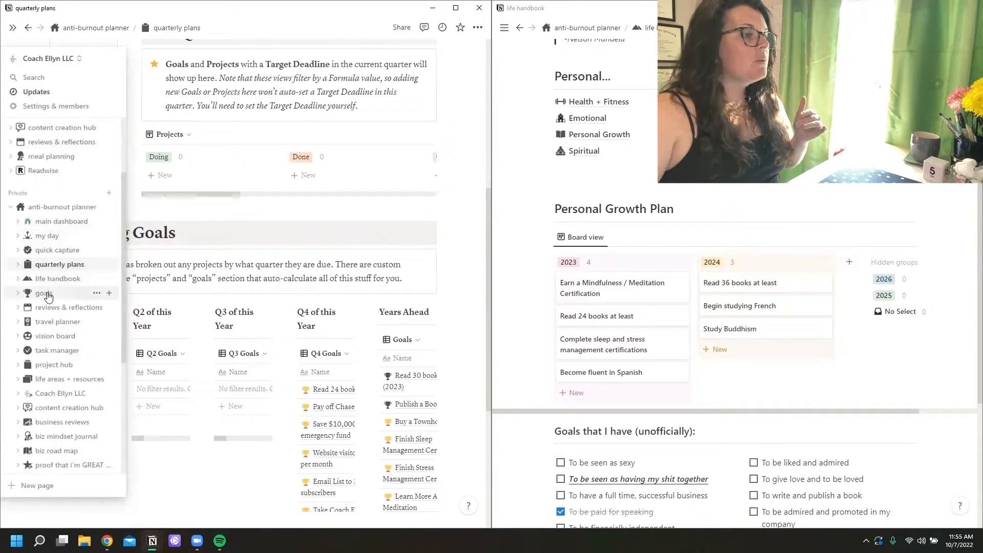
Step: Open the goals page and advance the Milestones Calendar to April 2023 to check the scheduled book milestones
left_click(48, 296)
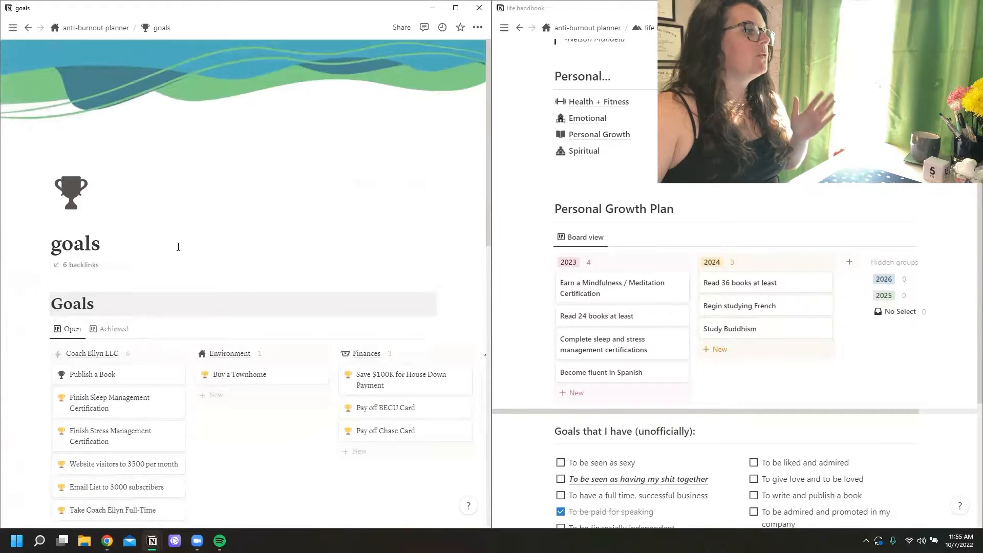
scroll(208, 229, "down", 5)
scroll(208, 229, "down", 6)
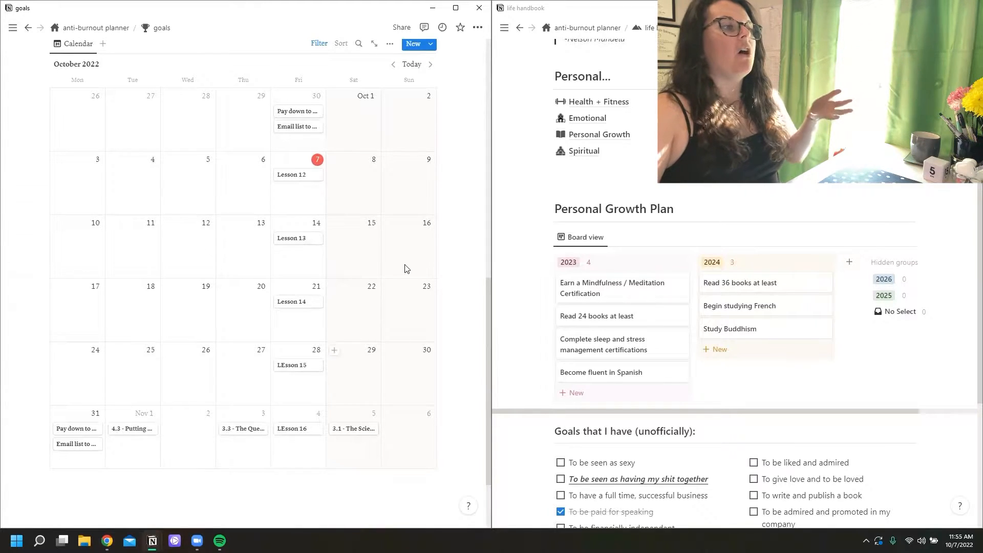
left_click(430, 64)
left_click(431, 64)
left_click(430, 64)
left_click(430, 64)
left_click(430, 64)
left_click(431, 65)
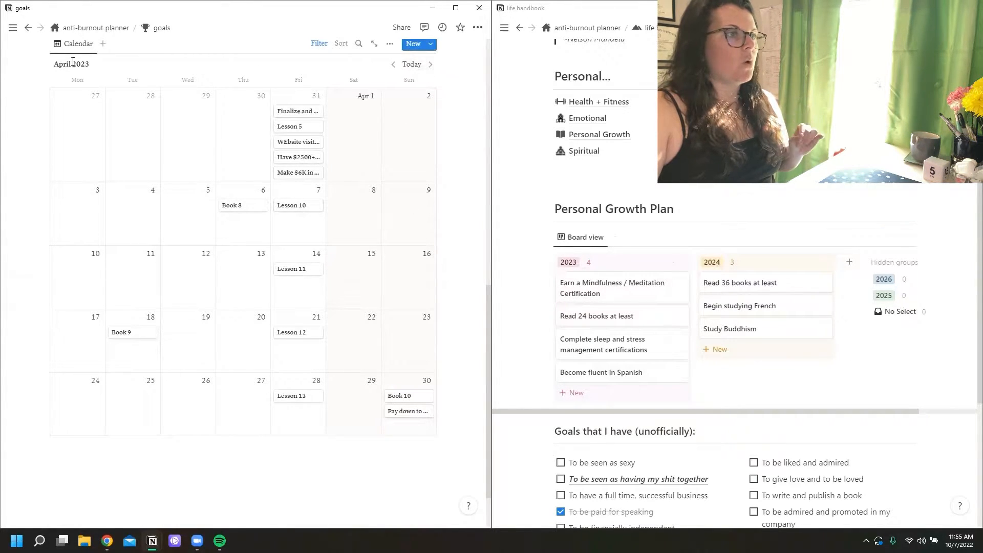
Step: Look over the goals board, return to the quarterly plans page, and review its Upcoming Goals section again
mouse_move(12, 28)
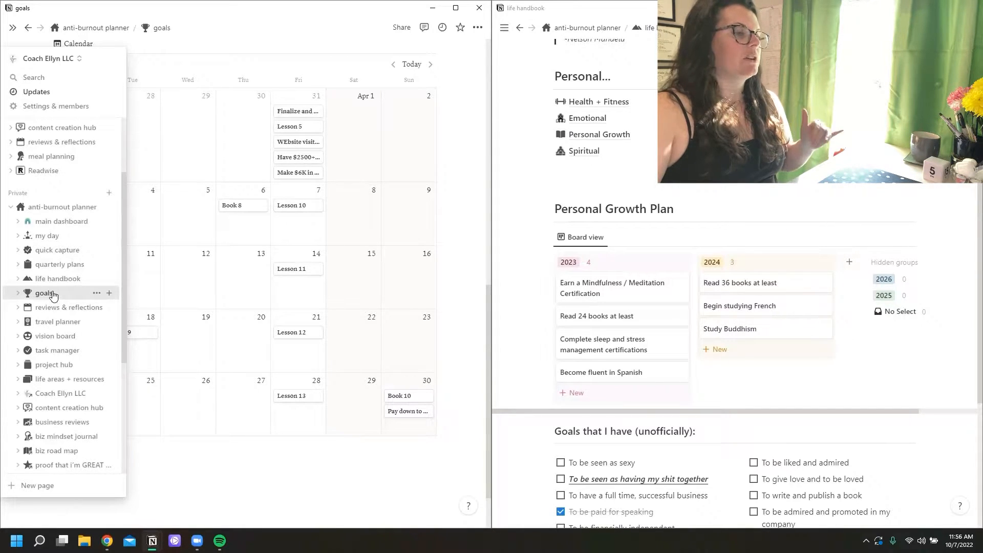
scroll(369, 185, "up", 8)
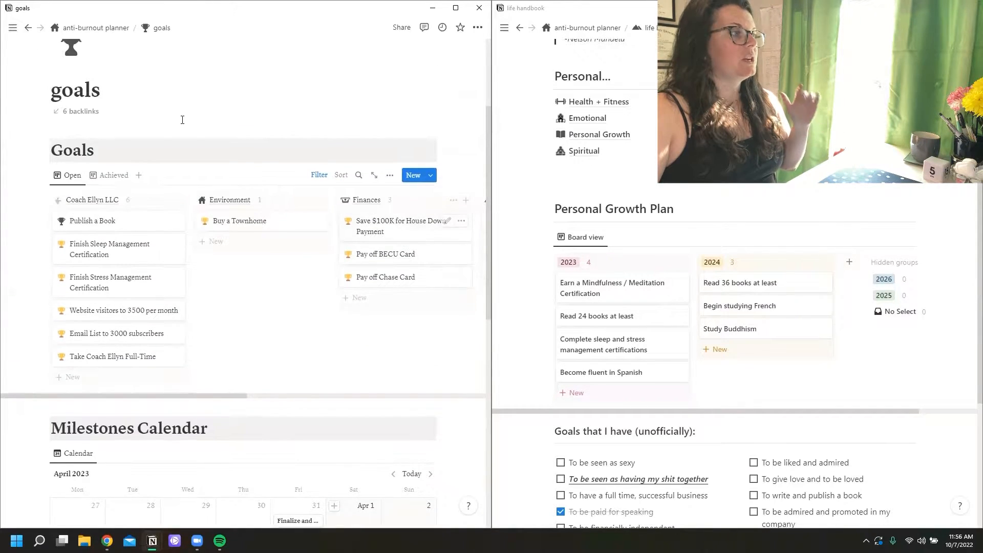
left_click(77, 265)
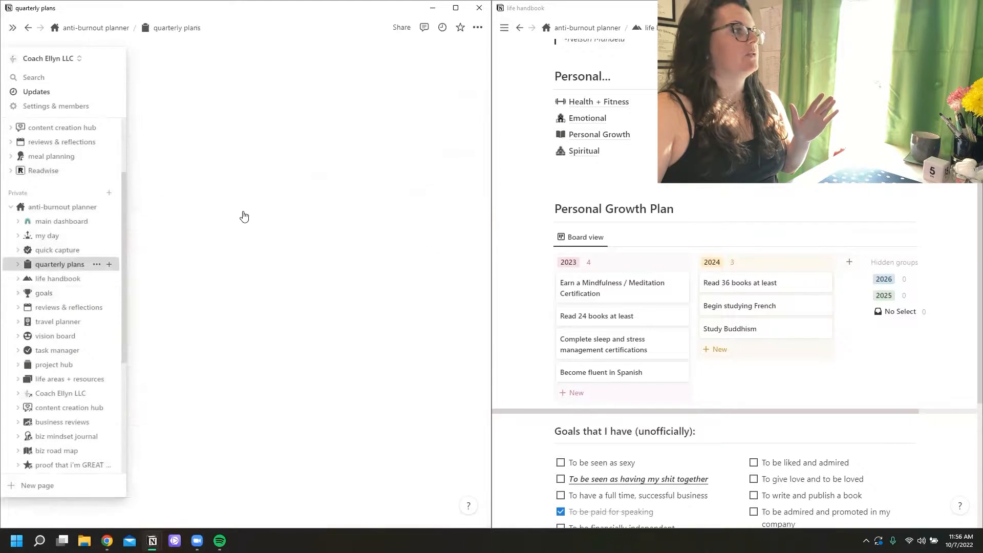
scroll(336, 265, "down", 8)
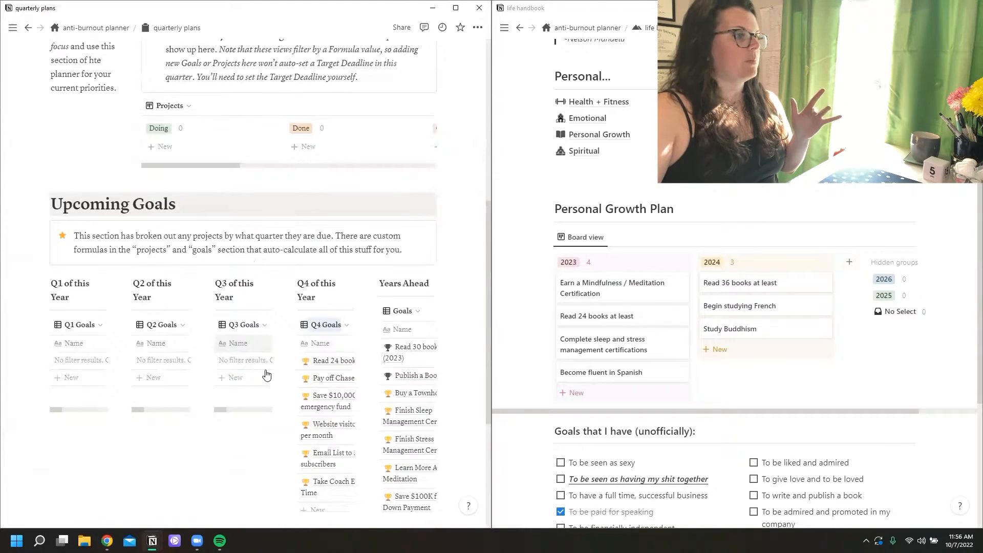
scroll(295, 372, "down", 1)
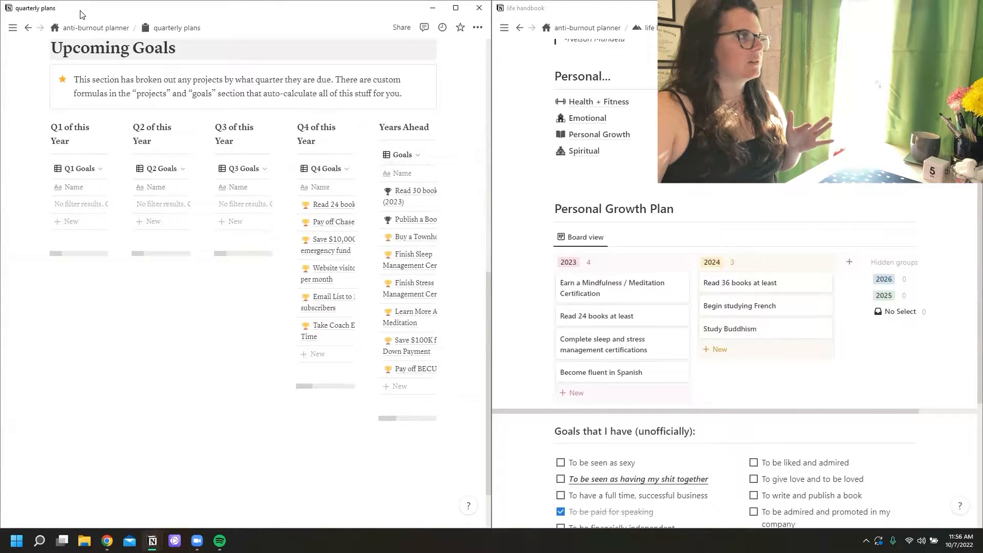
mouse_move(12, 27)
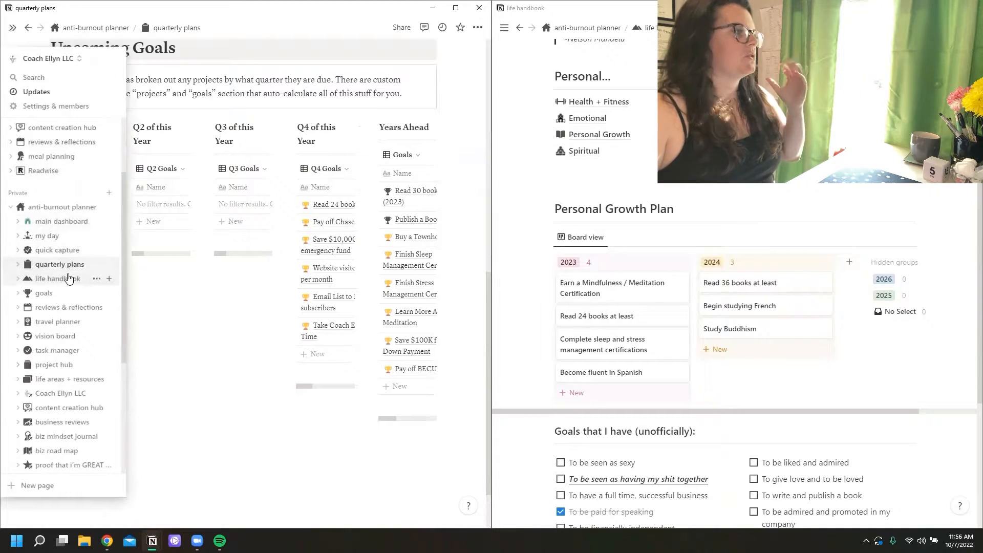
Step: Open the goals [master] database and check its Target Deadline sort and the stress management certification's deadline
scroll(61, 287, "down", 3)
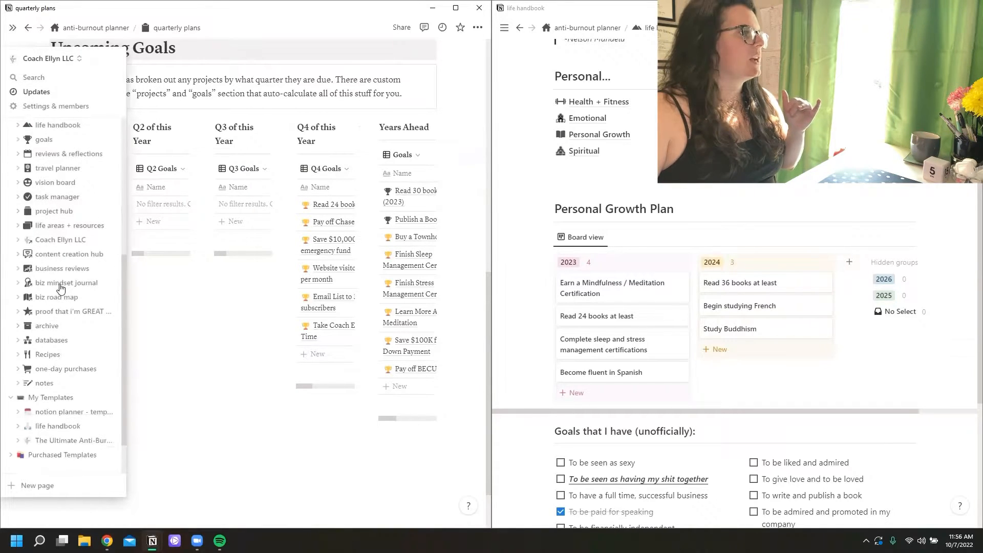
left_click(20, 341)
left_click(66, 353)
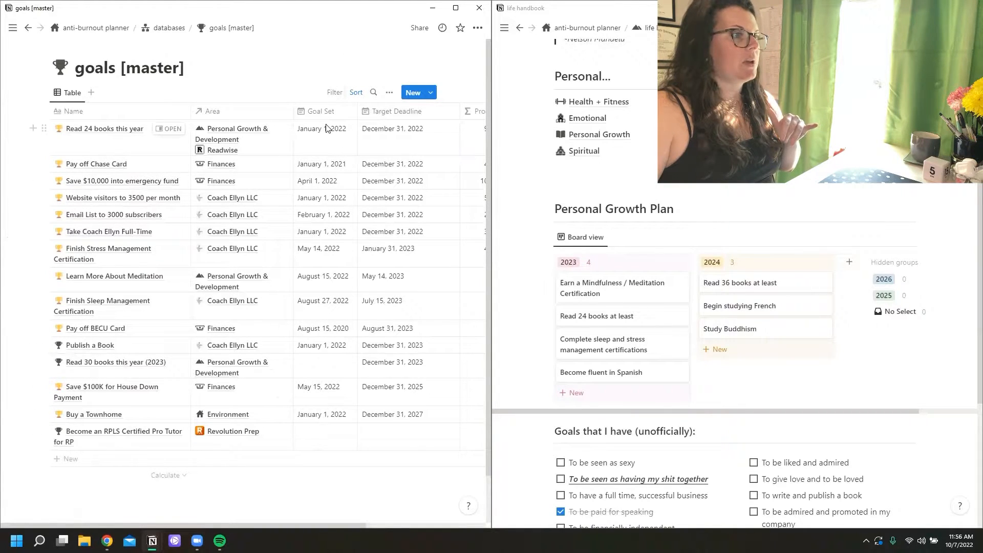
left_click(356, 92)
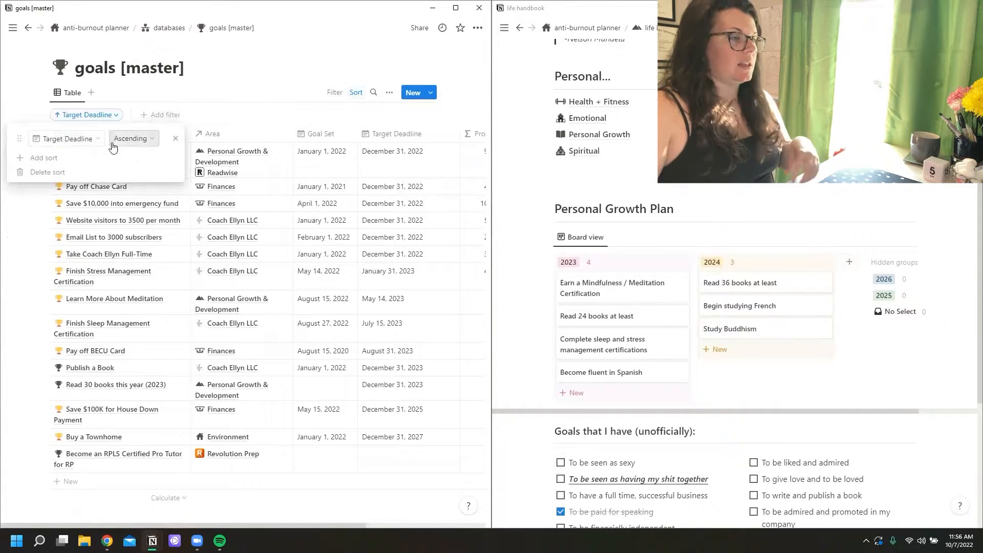
left_click(282, 90)
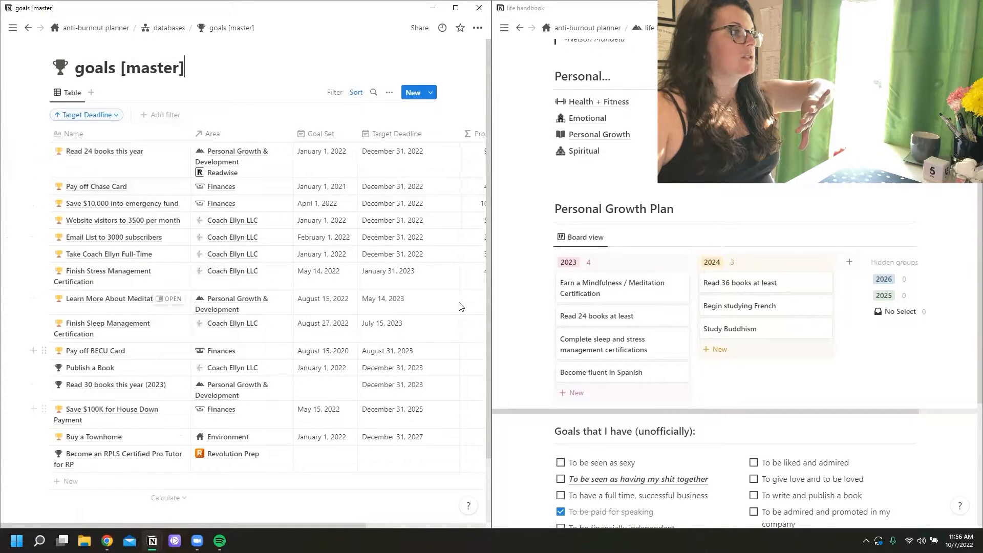
left_click(404, 275)
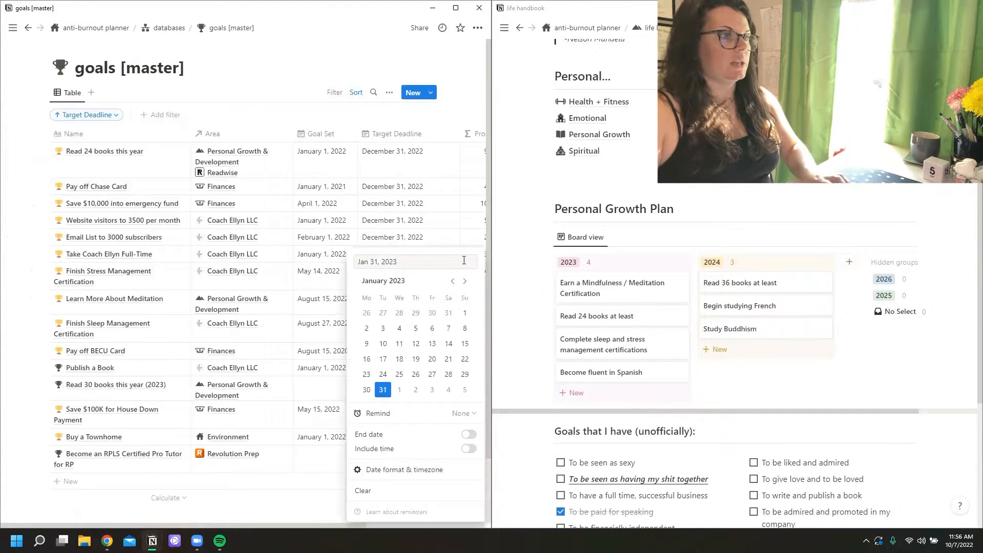
left_click(461, 237)
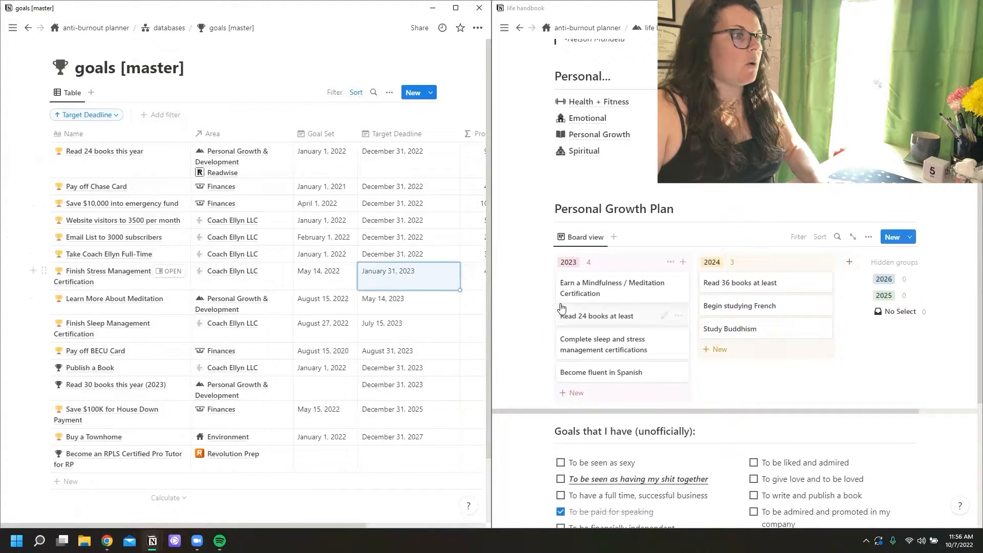
Step: Add a card titled "Q1 | Finish my Stress MAnagement Certification" to the 2023 column of the Personal Growth Plan
left_click(684, 262)
type("Q1 |")
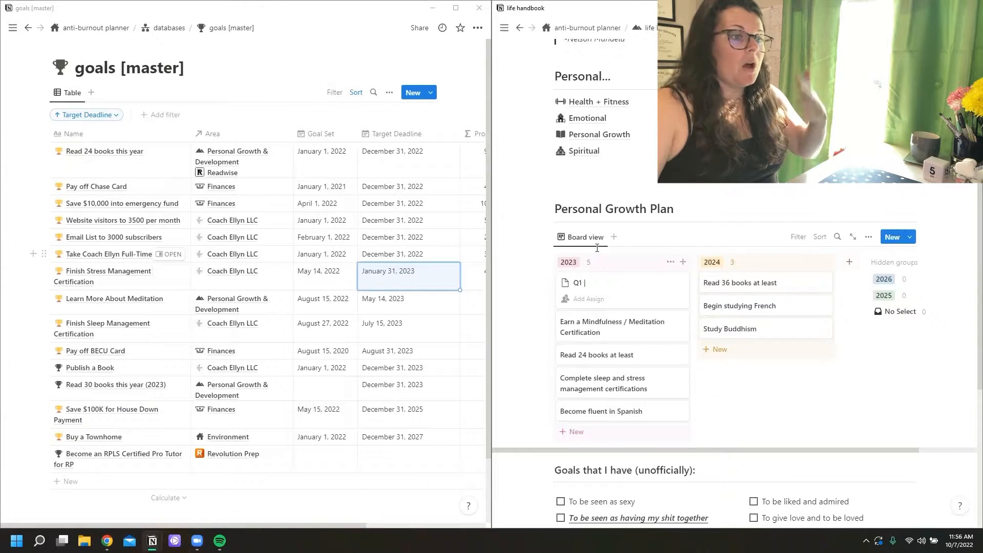
type("Ini")
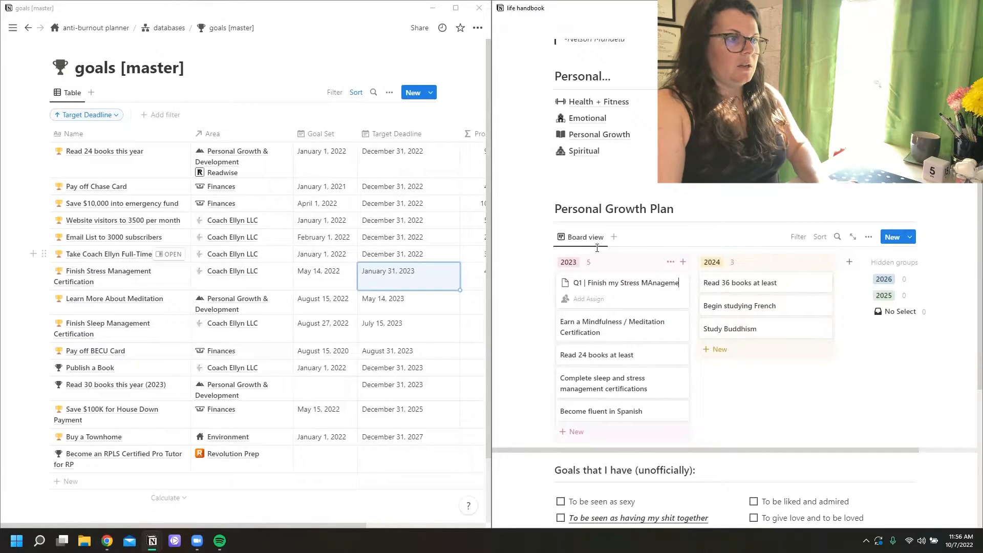
type("nt Certification")
key("Return")
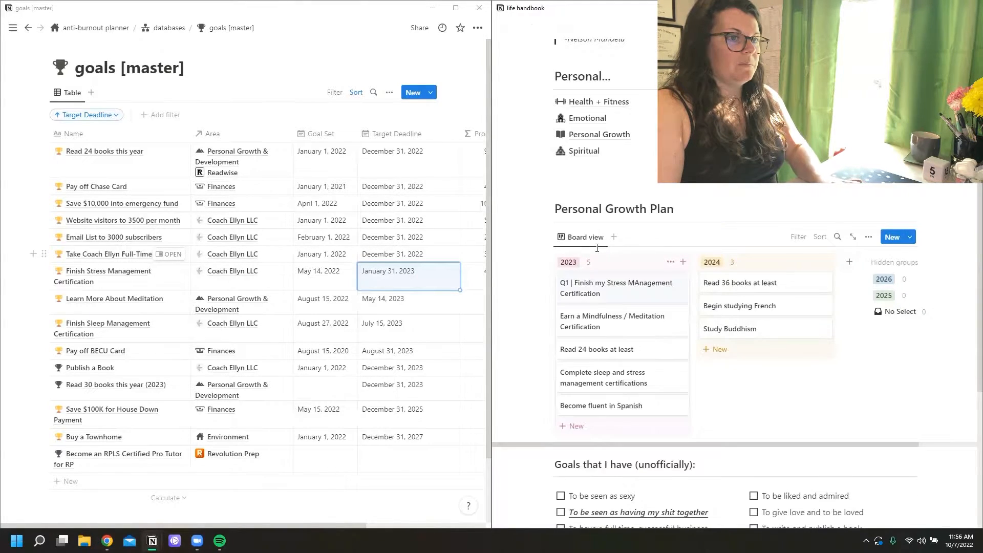
Step: Add a card titled "Q2 | Learn More About Meditation" to the 2023 column of the Personal Growth Plan
left_click(682, 263)
type("Q2")
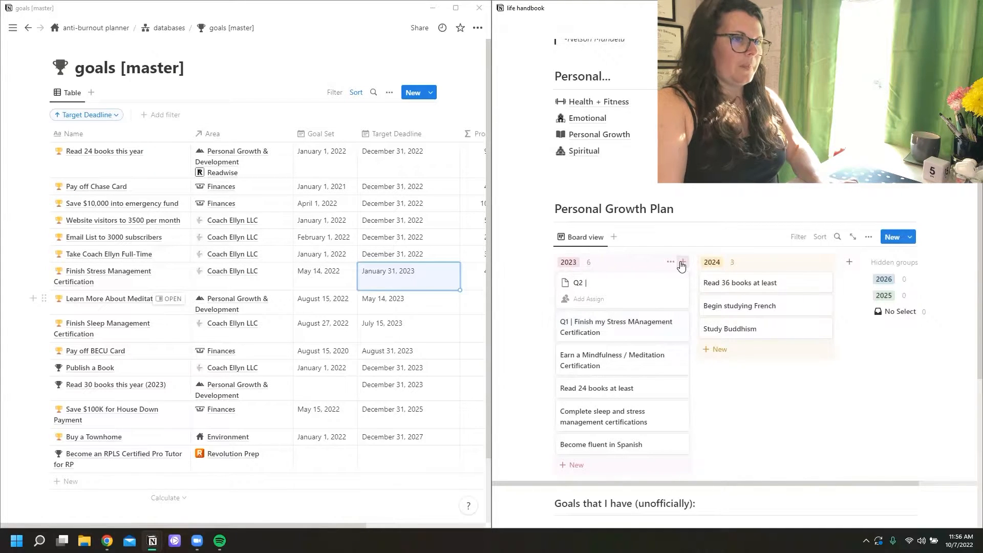
type(" | Learn More About Meditation")
key("Return")
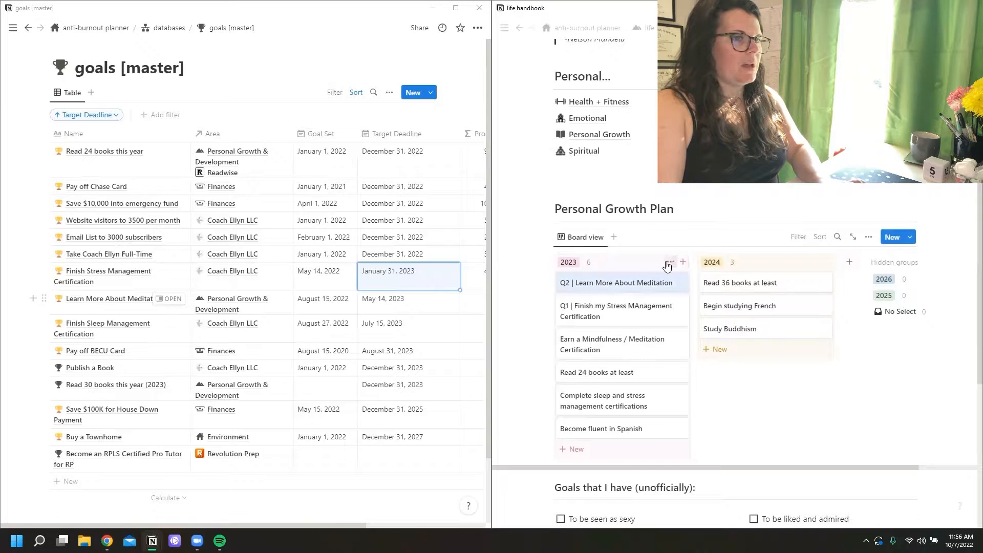
Step: Open the Learn More About Meditation goal and look over its milestones and full list of properties
left_click(167, 300)
scroll(340, 234, "down", 5)
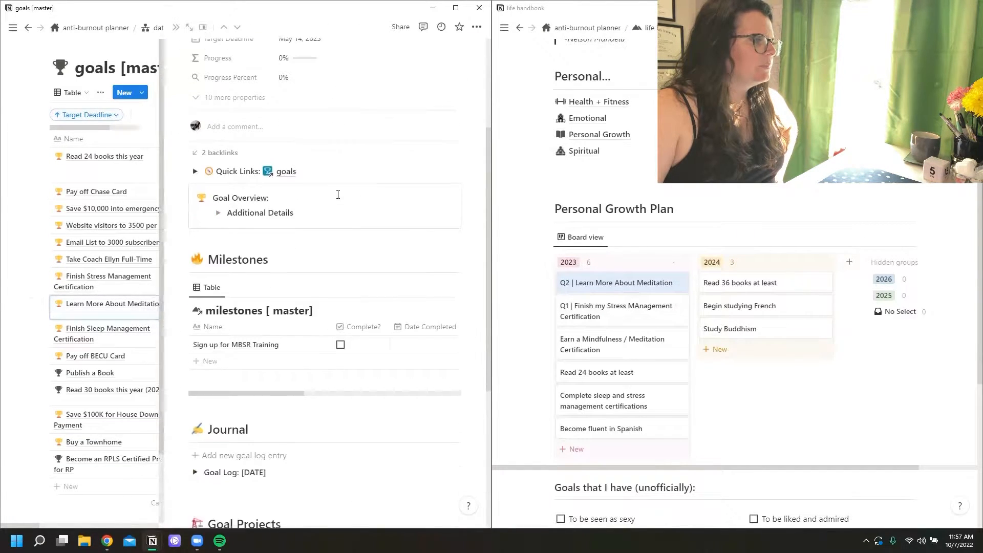
scroll(338, 231, "down", 3)
scroll(336, 229, "up", 8)
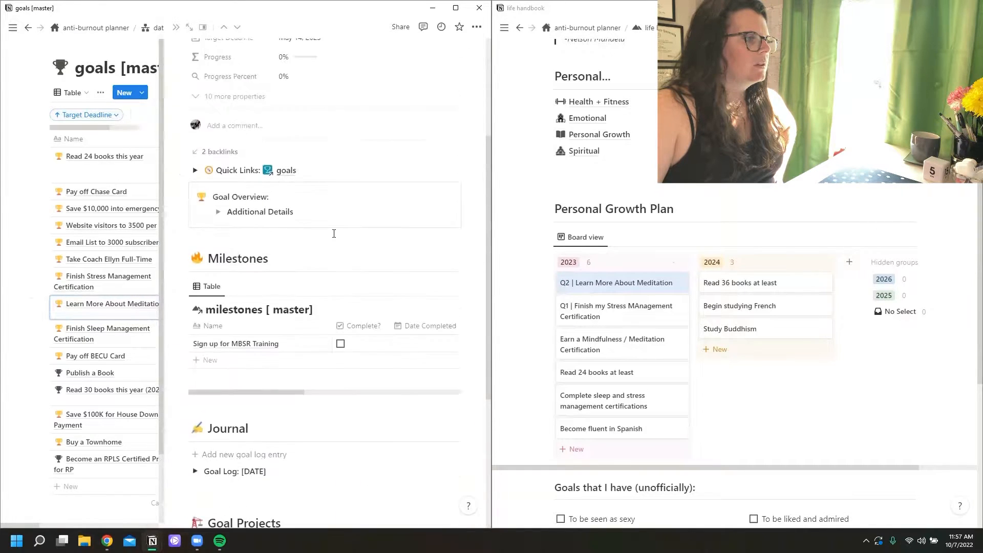
left_click(234, 277)
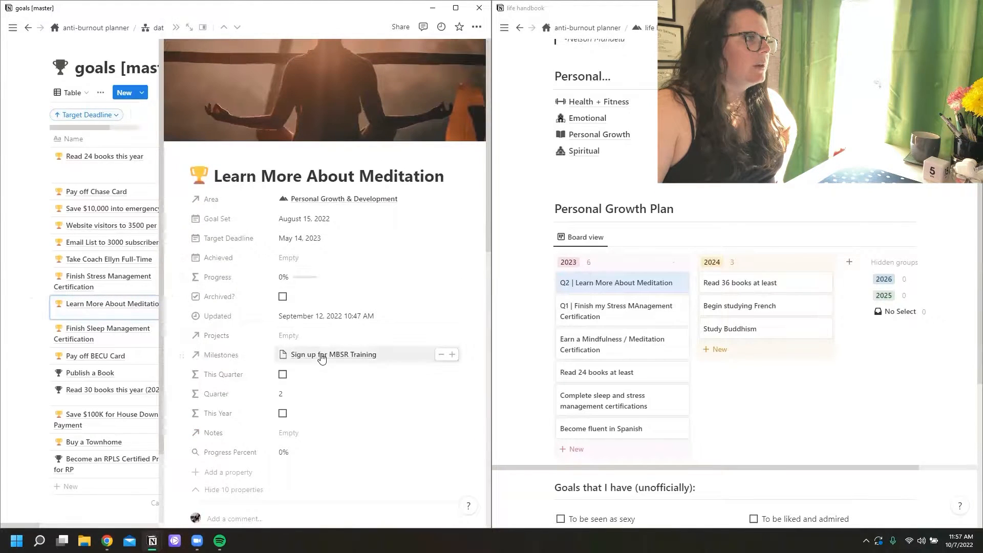
Step: Rename the open meditation goal as "Take an MBSR or Mindfuless/Meditation Course"
triple_click(292, 179)
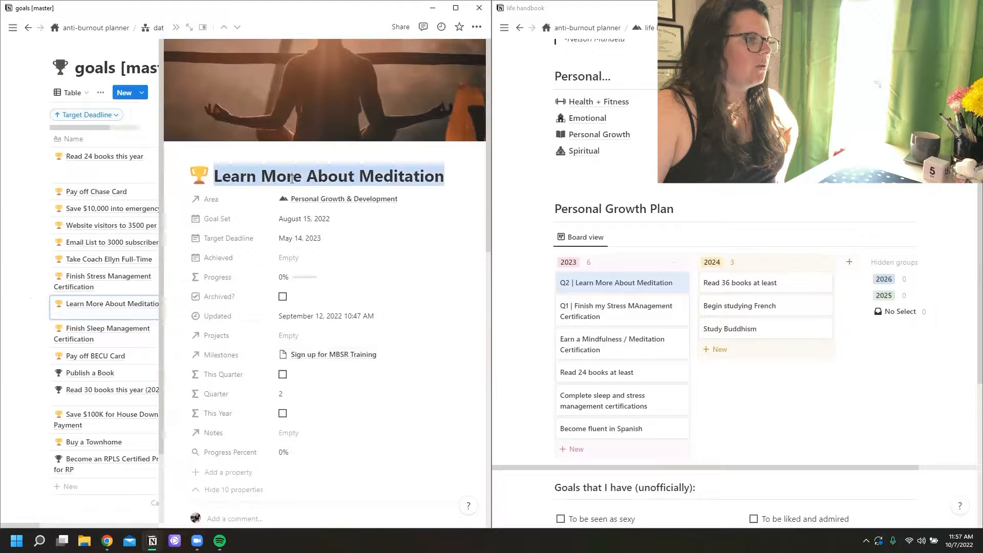
type("Compl")
key("BackSpace")
key("BackSpace")
key("BackSpace")
key("BackSpace")
key("BackSpace")
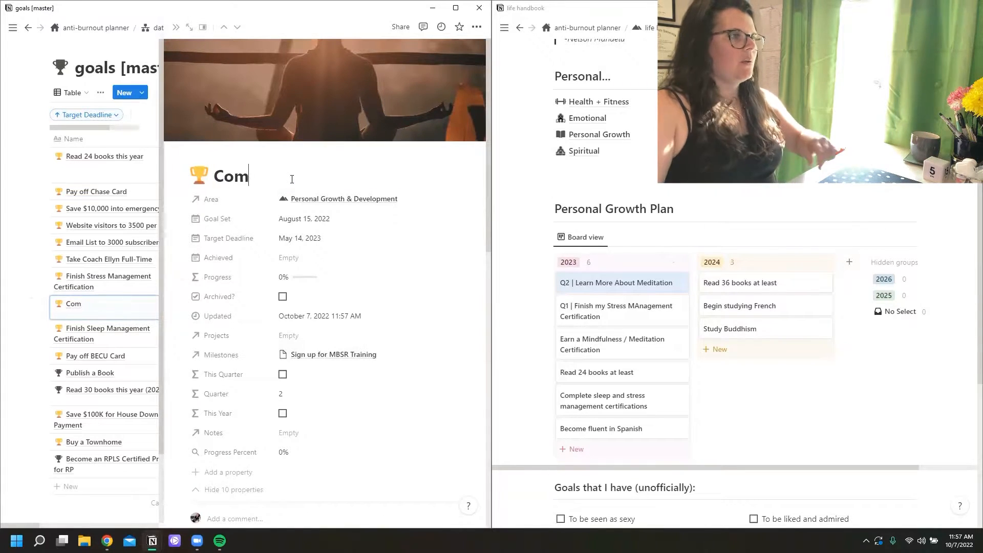
type("Take an ")
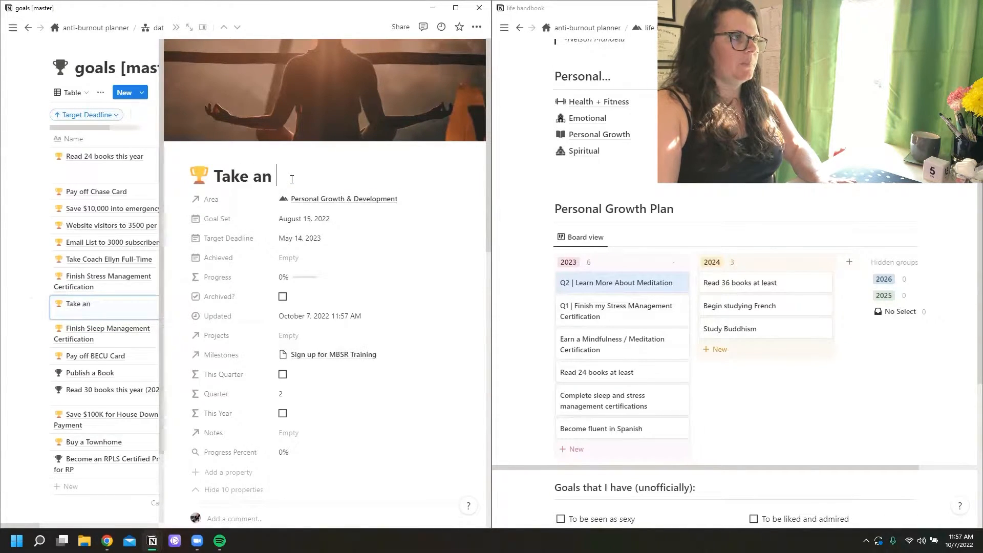
type("MBSR or Mindfules")
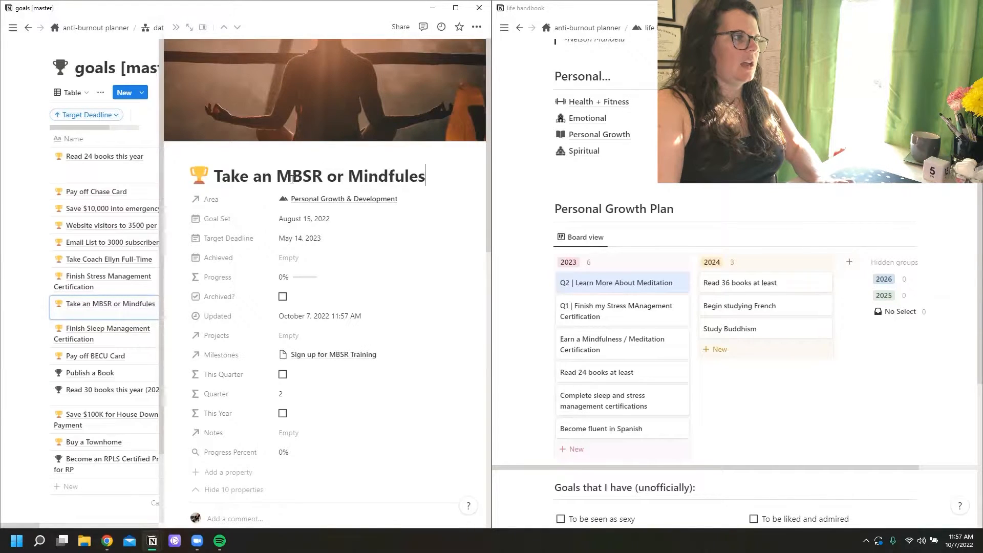
type("s/Meditation Course")
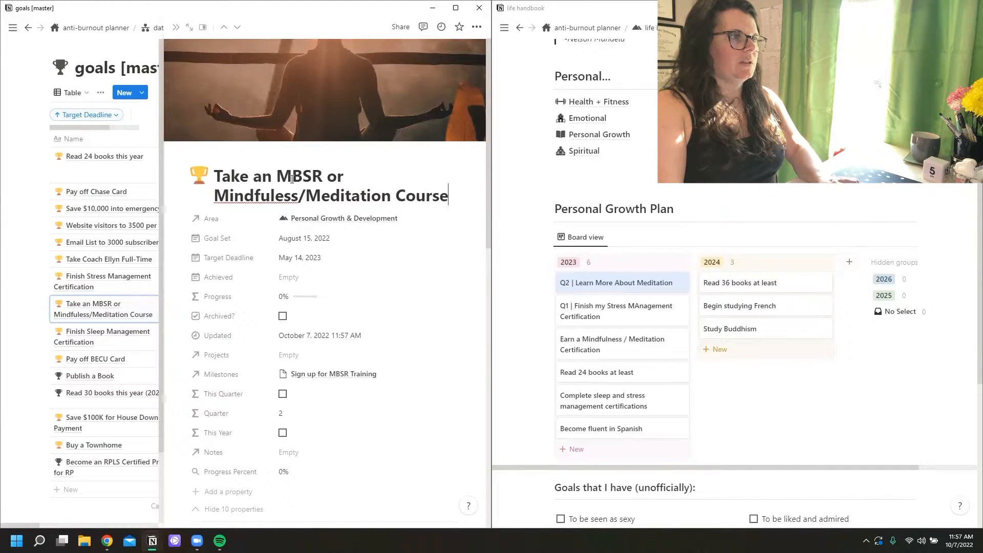
Step: Retitle the Q2 card with the copied goal name, "Q2 | Take an MBSR or Mindfuless/Meditation Course", and place it below the Q1 card
scroll(302, 286, "down", 3)
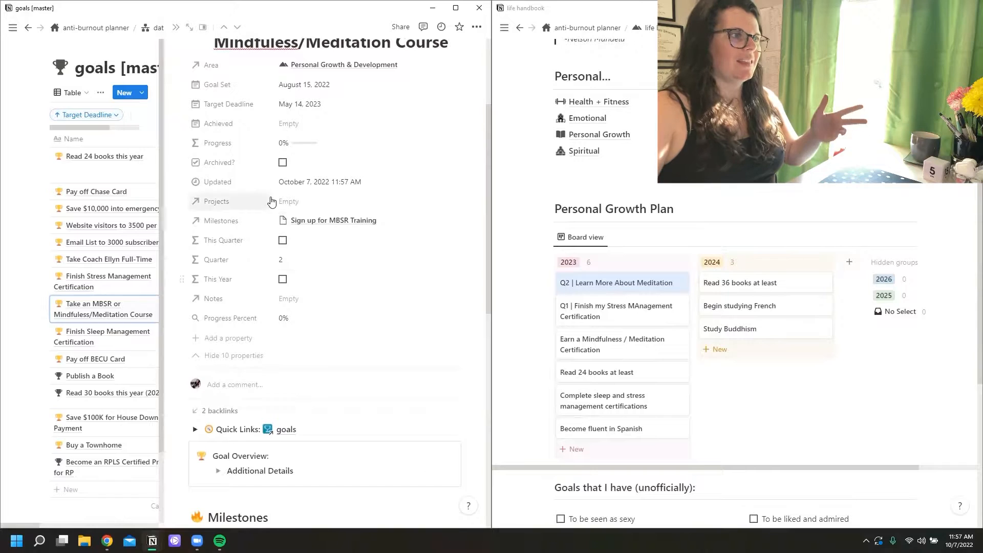
scroll(364, 169, "up", 2)
scroll(365, 169, "up", 1)
triple_click(318, 128)
key("ctrl+c")
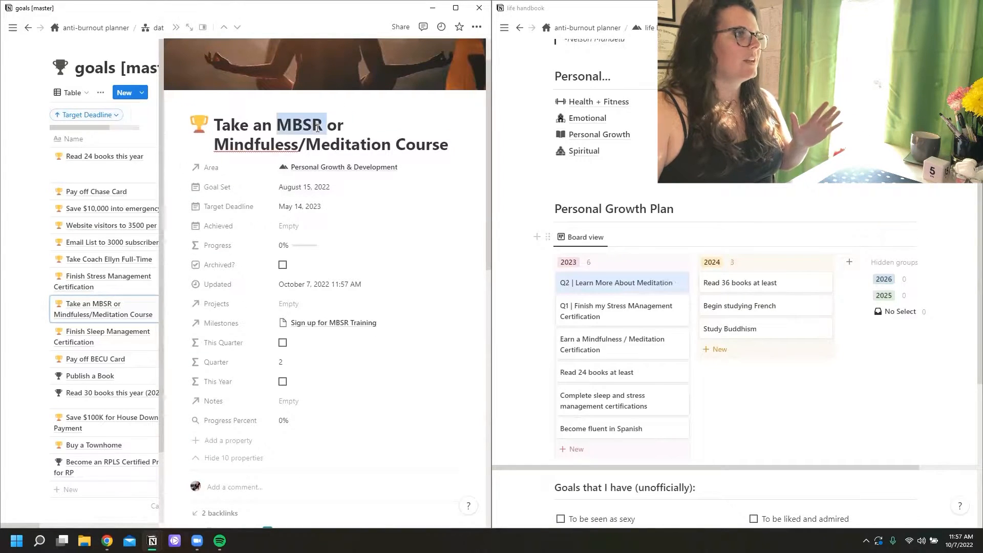
left_click(618, 313)
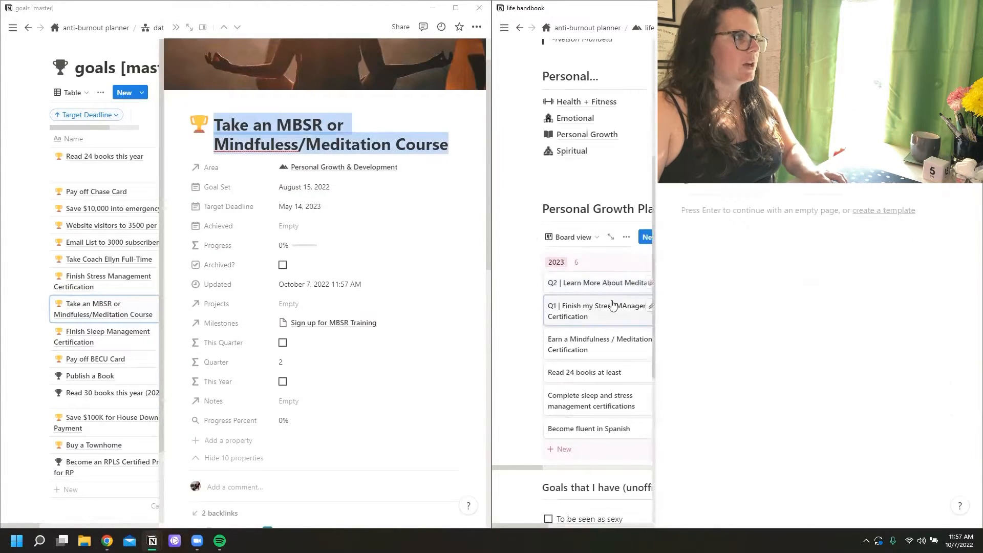
left_click(588, 283)
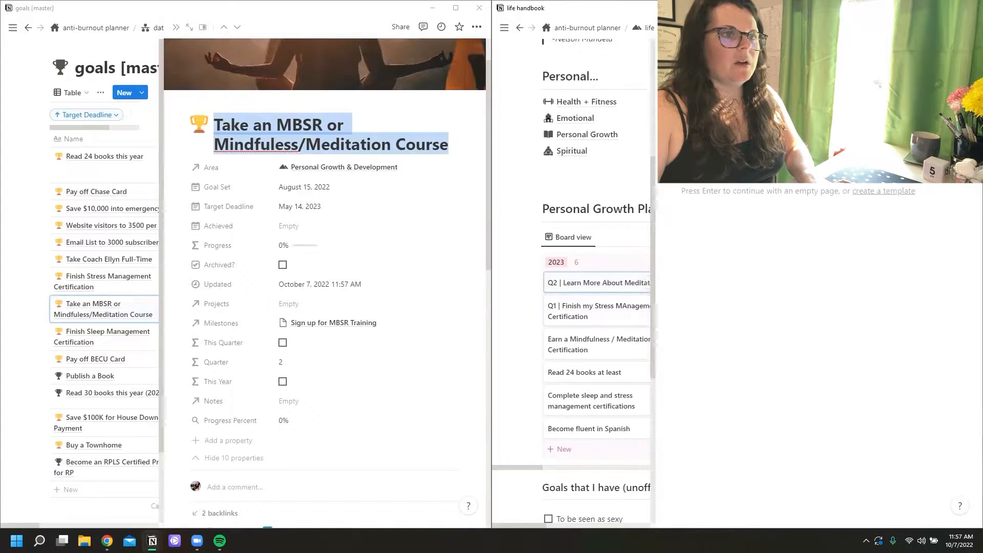
key("ctrl+v")
left_click(733, 341)
key("ctrl+z")
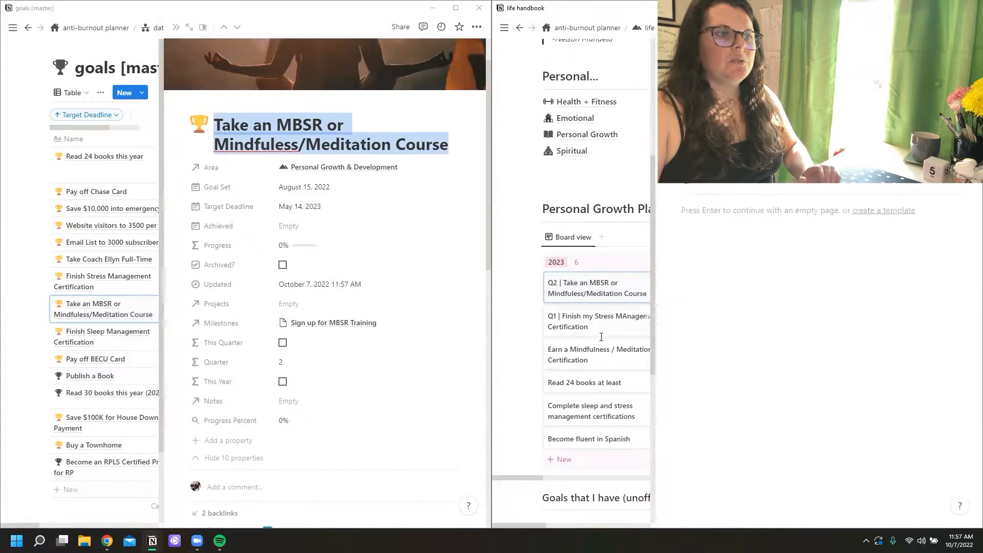
left_click(562, 300)
left_click_drag(583, 289, 590, 333)
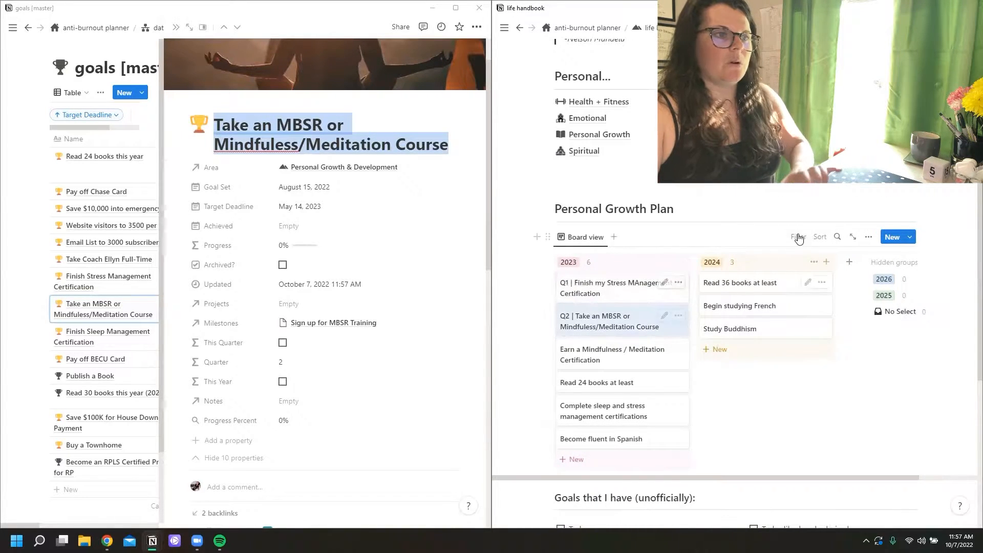
Step: Add a 2023 card "Q3 | Finish Sleep Management Certification" using the name copied from the goals table, and place it below the Q2 card
left_click(176, 27)
left_click(72, 326)
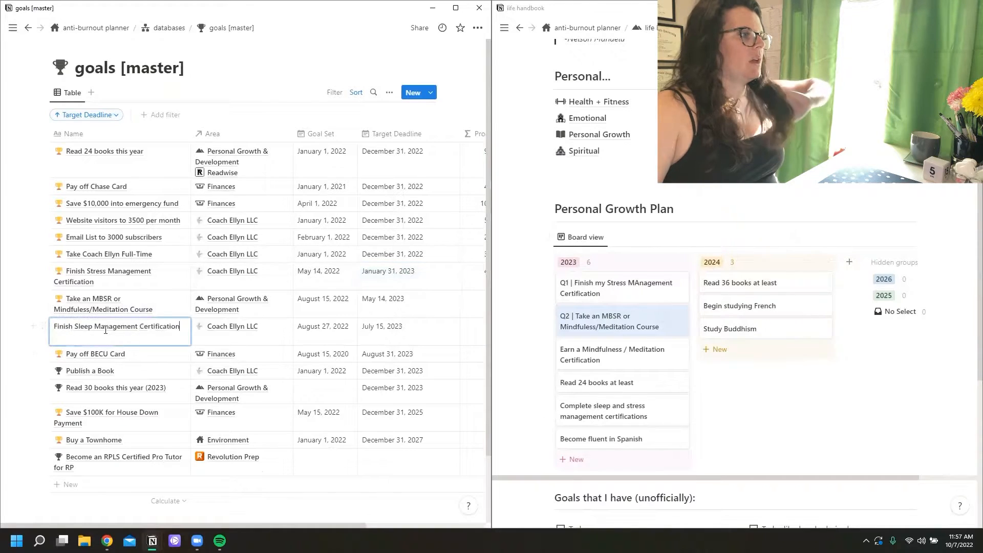
key("ctrl+a")
key("ctrl+c")
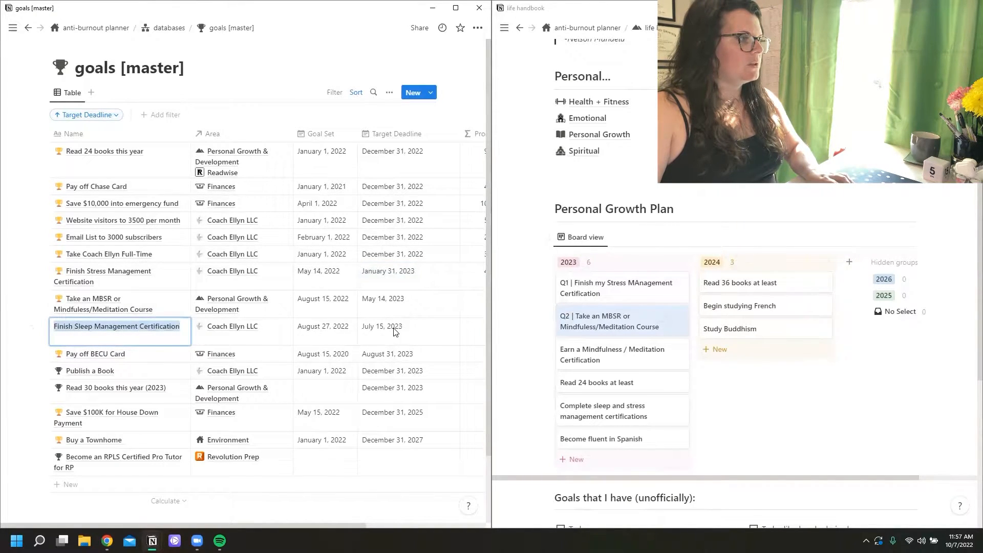
key("Escape")
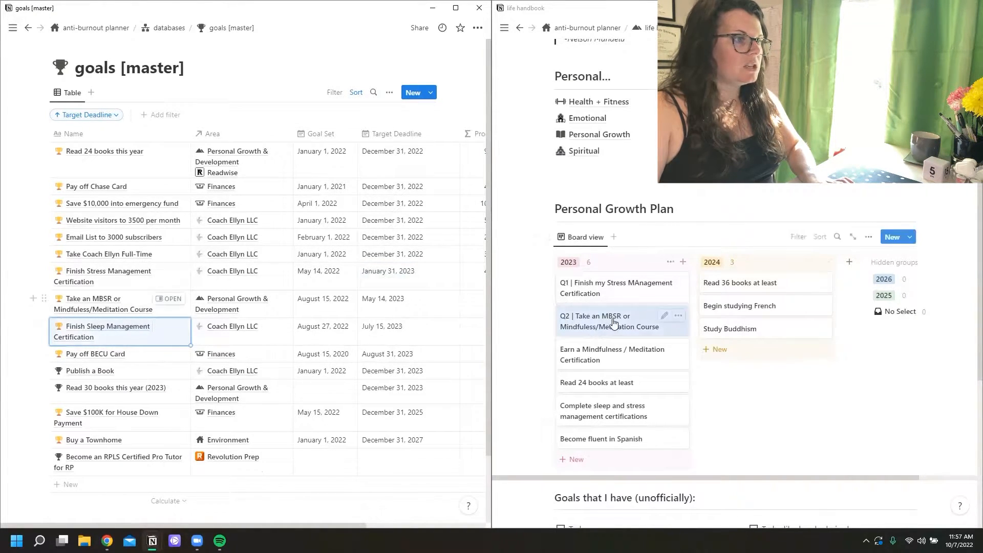
left_click(684, 263)
type("A")
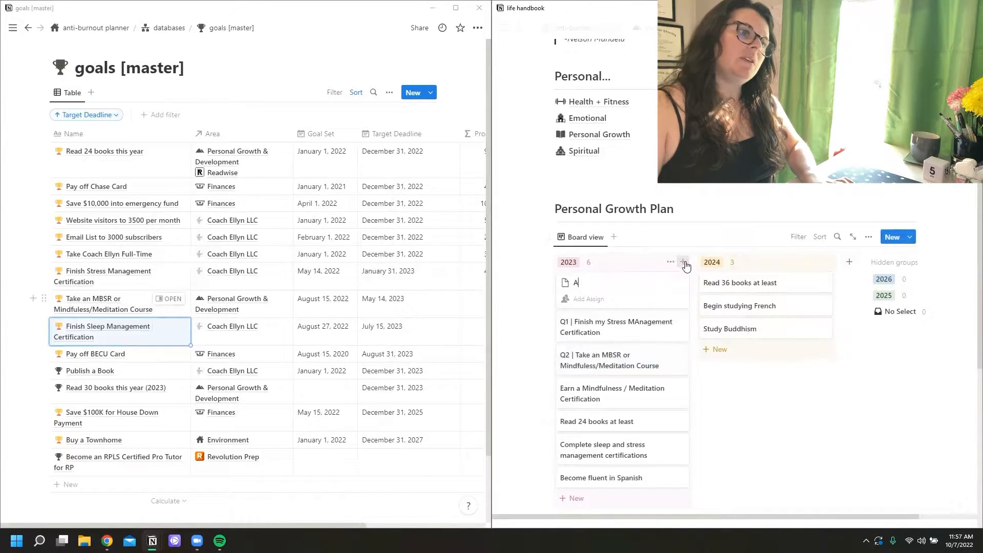
type("Q3 |")
key("ctrl+v")
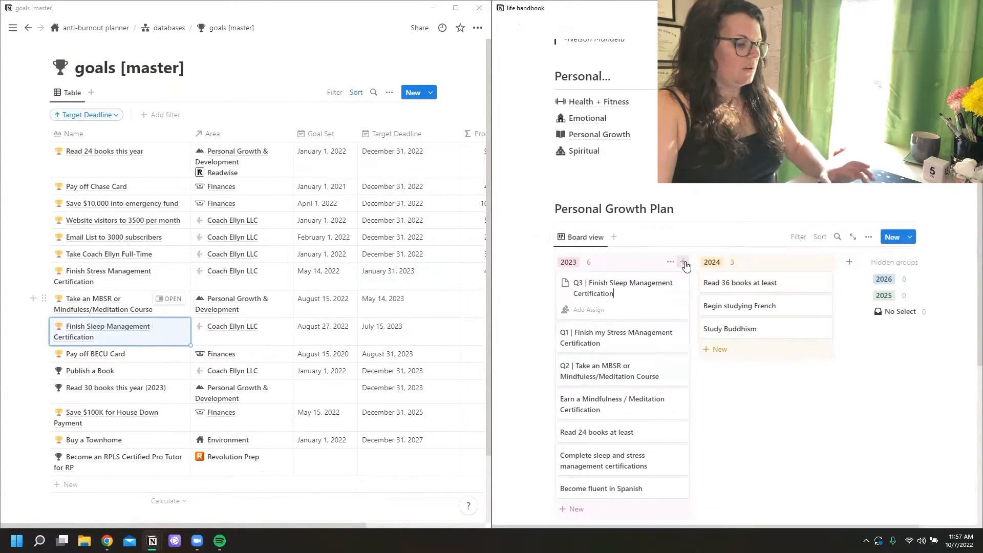
left_click(713, 381)
left_click_drag(579, 298, 594, 367)
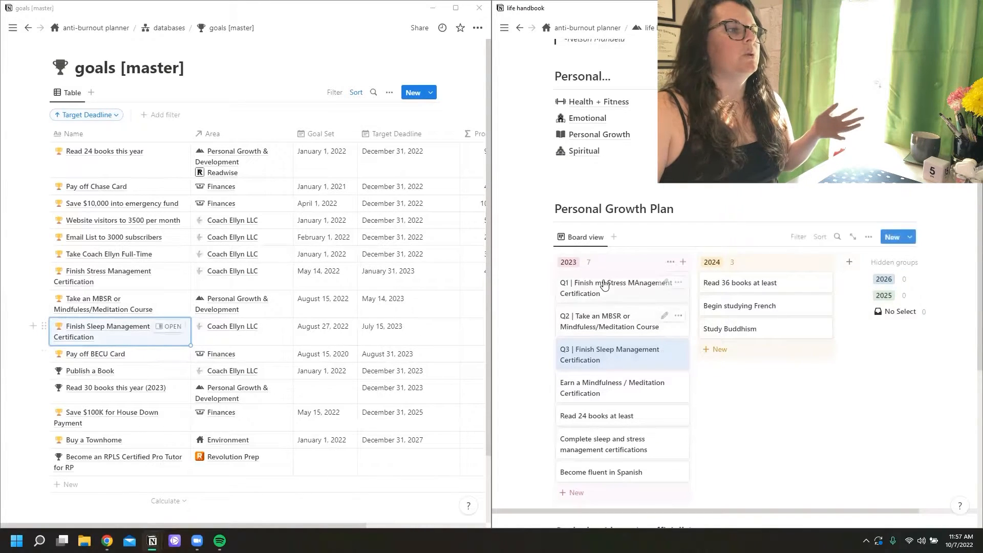
Step: Copy the Pay off BECU Card goal name and add it to the 2023 column as "Q3 | Pay off BECU Card"
left_click(123, 357)
triple_click(105, 354)
key("ctrl+c")
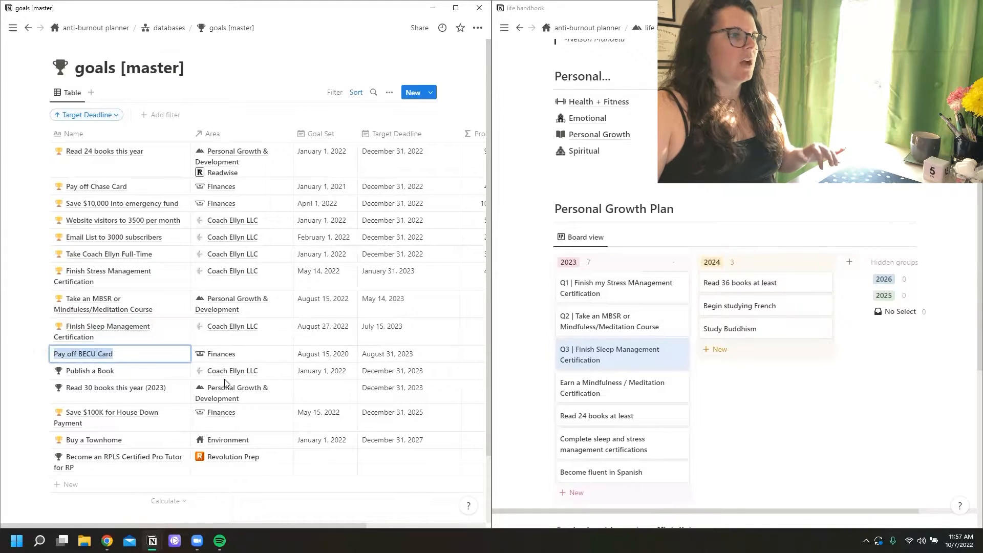
key("Escape")
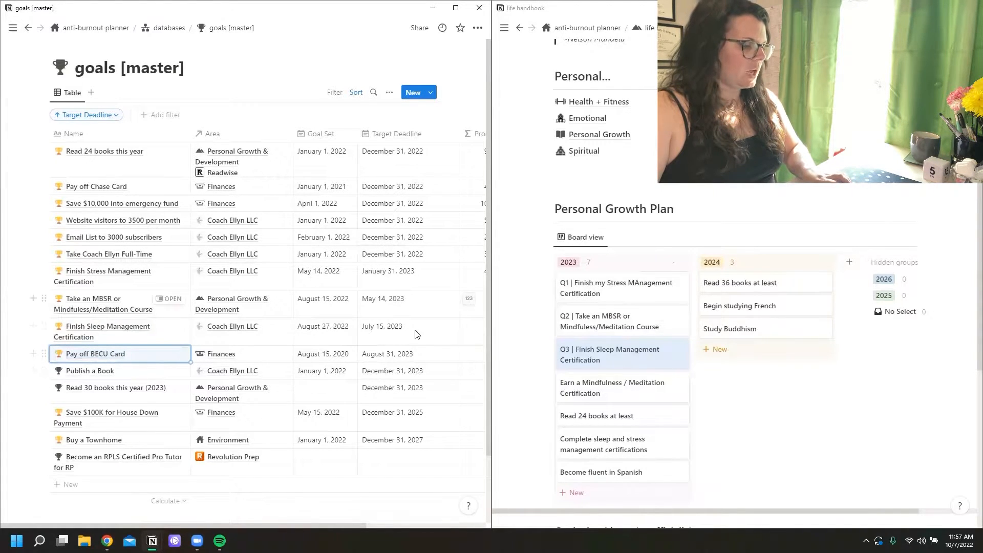
left_click(683, 262)
type("A3")
key("BackSpace")
key("BackSpace")
type("Q3 |")
key("ctrl+v")
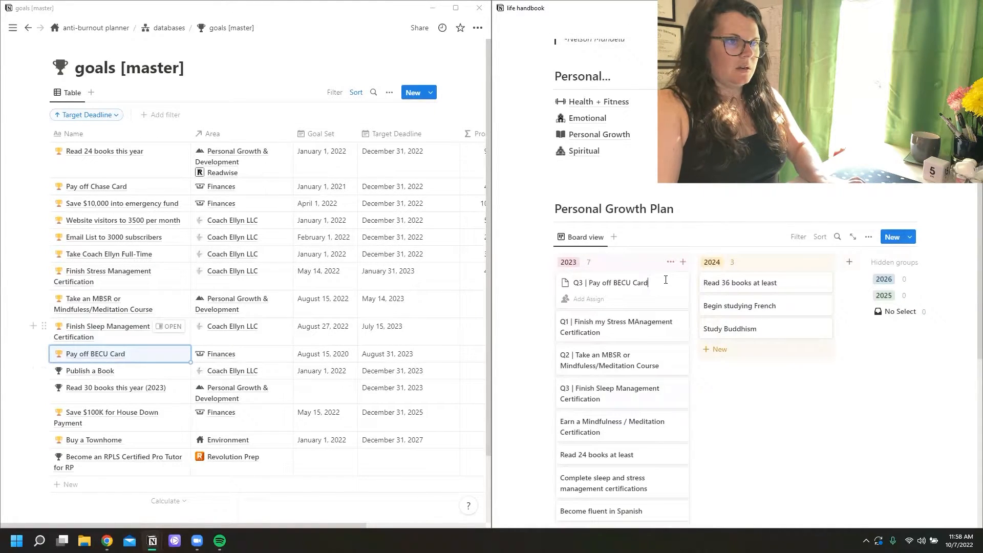
left_click(636, 319)
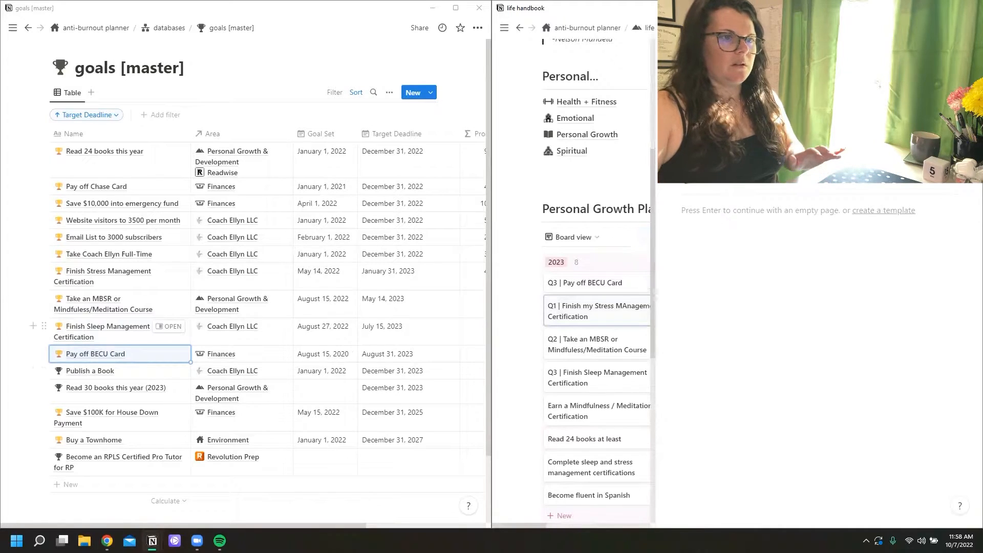
Step: Place the "Q3 | Pay off BECU Card" card below the Q3 sleep management certification card in the 2023 column
left_click(668, 27)
left_click_drag(618, 287, 593, 393)
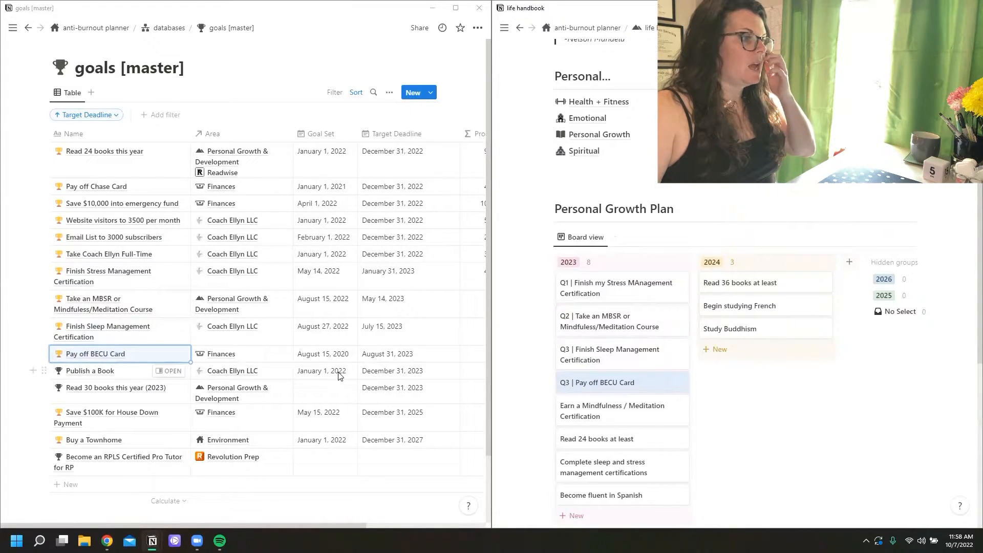
Step: Copy the Publish a Book goal name from the goals table and add it to the 2023 column as "Q4 | Publish a Book"
left_click(94, 368)
triple_click(94, 369)
key("ctrl+c")
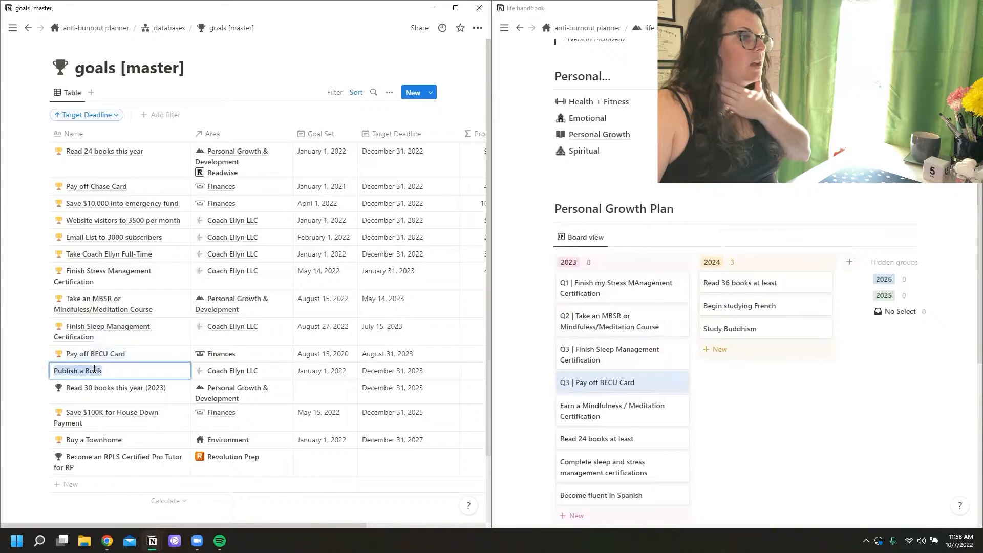
left_click(684, 263)
type("?A")
type("A")
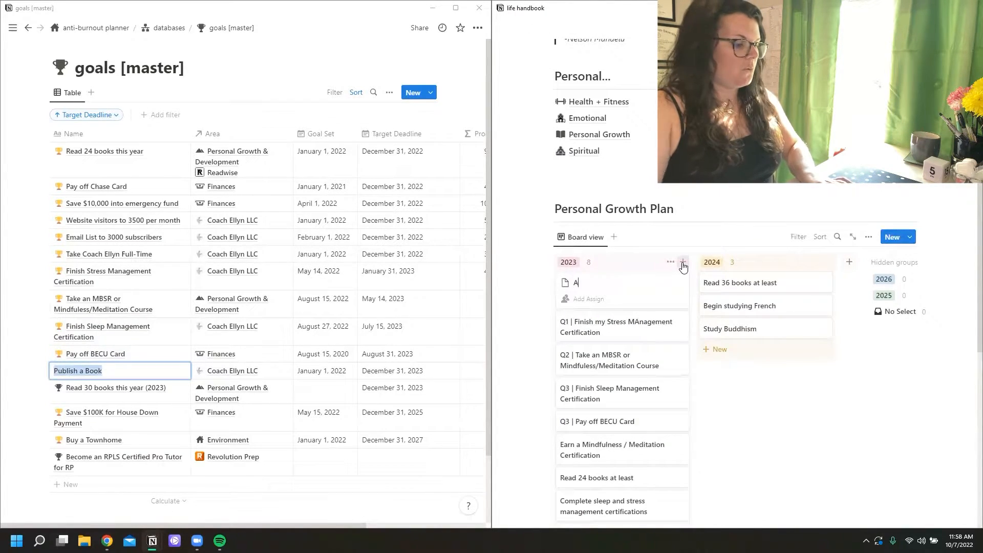
key("BackSpace")
key("BackSpace")
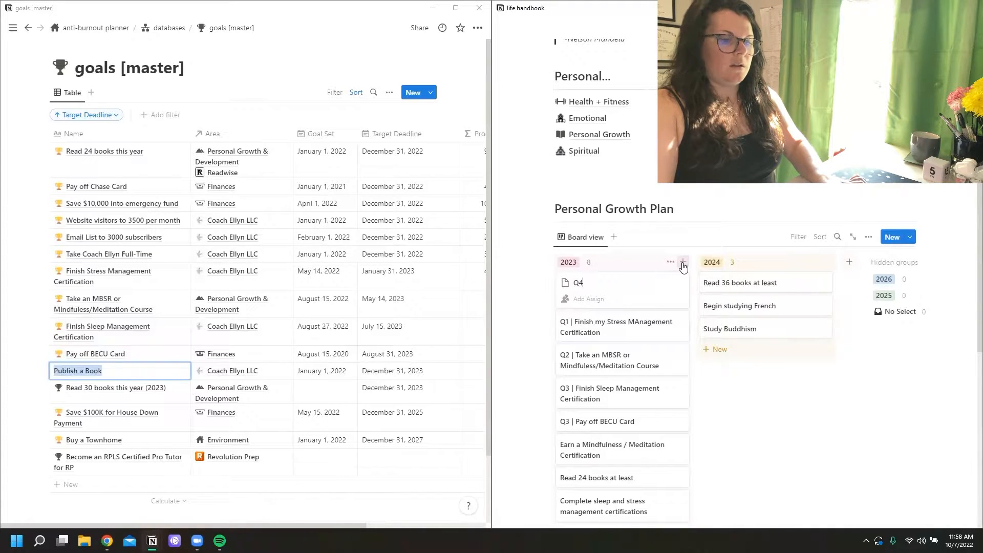
type("Q4 |")
key("ctrl+v")
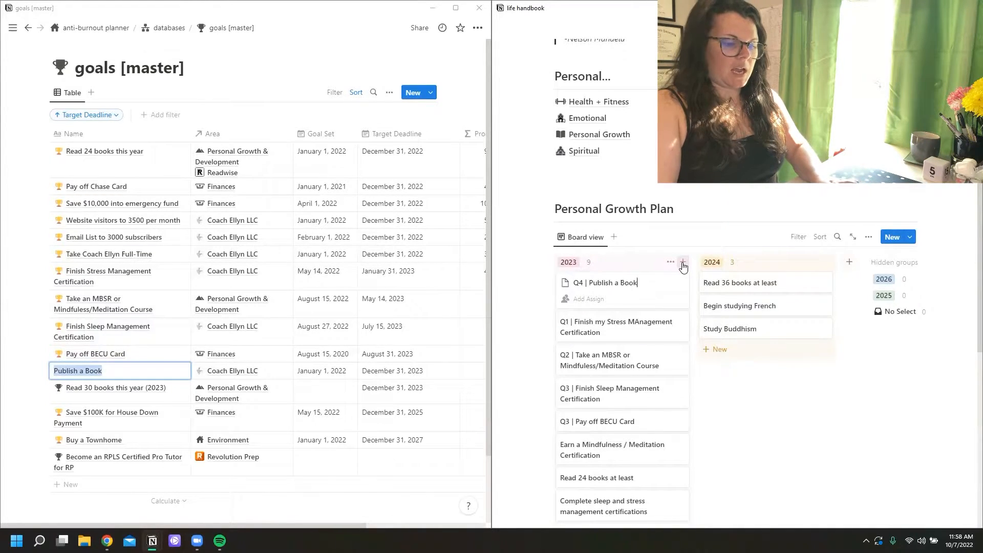
key("Return")
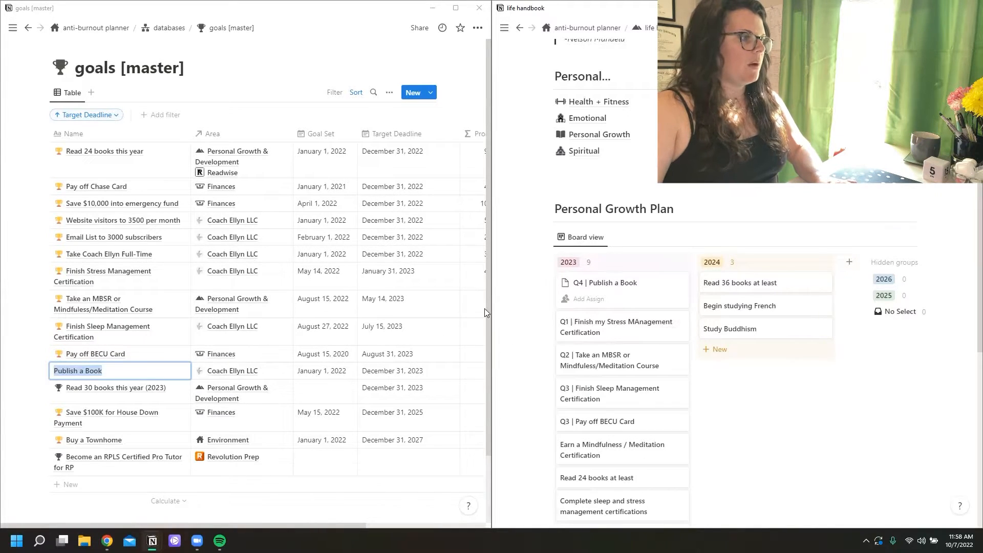
Step: Append "(Science)" to the Q4 book-publishing card's title and place the card below "Q3 | Pay off BECU Card"
key("Right")
key("Right")
key("Right")
key("Right")
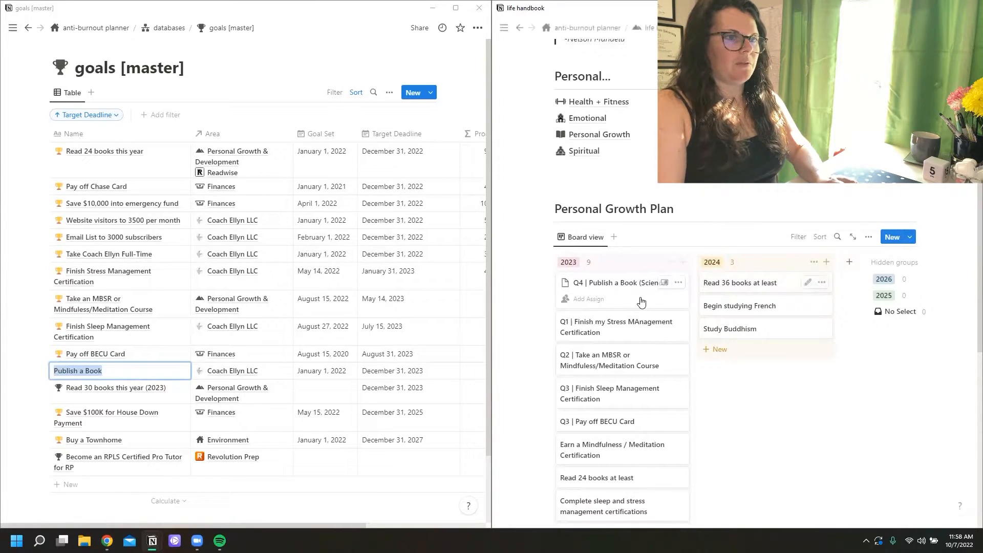
left_click(620, 299)
left_click(602, 282)
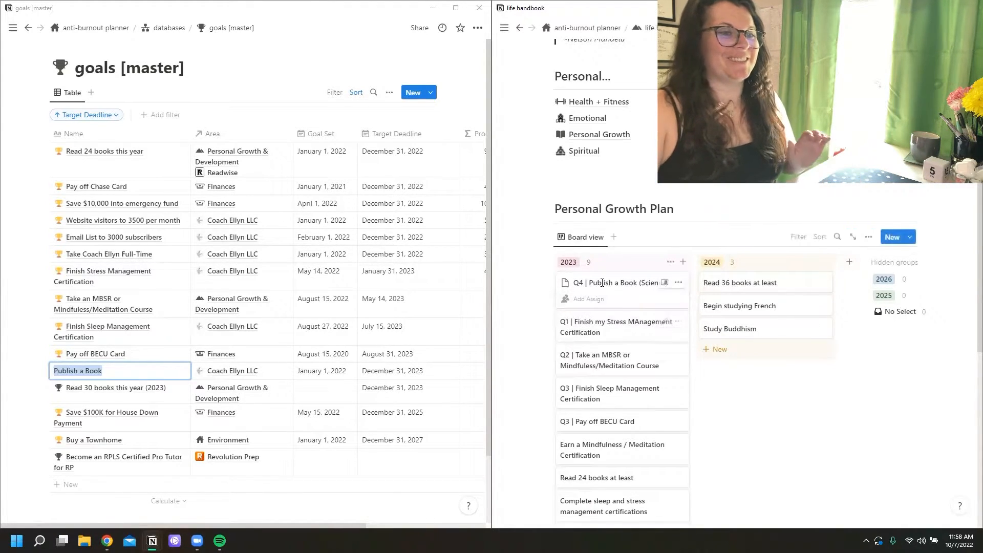
left_click(545, 300)
left_click_drag(578, 284, 579, 418)
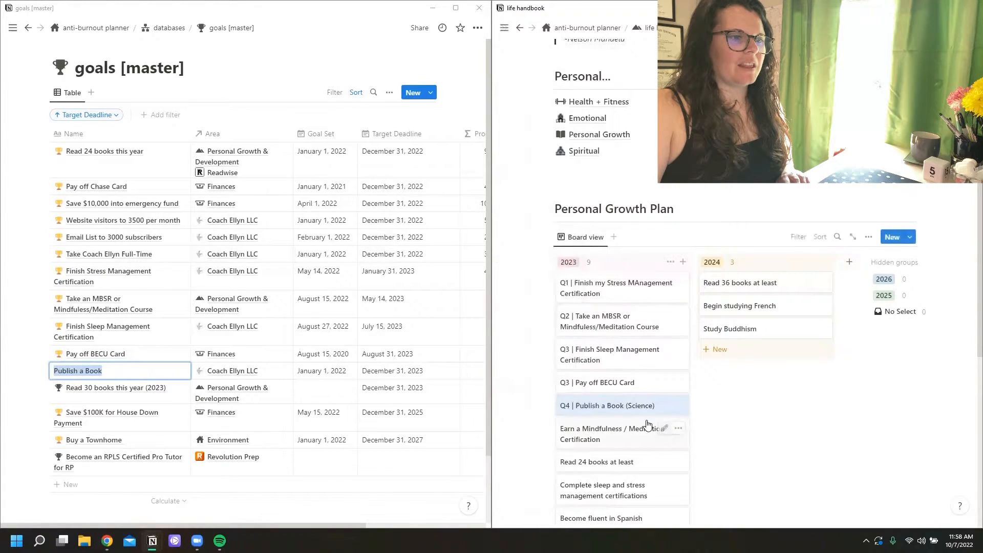
Step: Append "(Certification?)" to the Q2 meditation card's title and delete the "Earn a Mindfulness / Meditation Certification" card
scroll(653, 414, "down", 1)
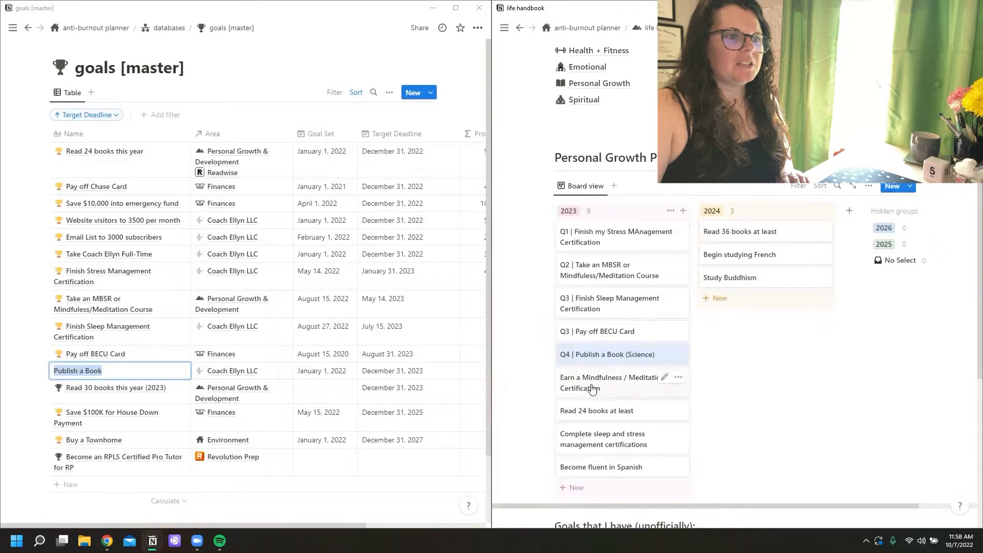
left_click(625, 389)
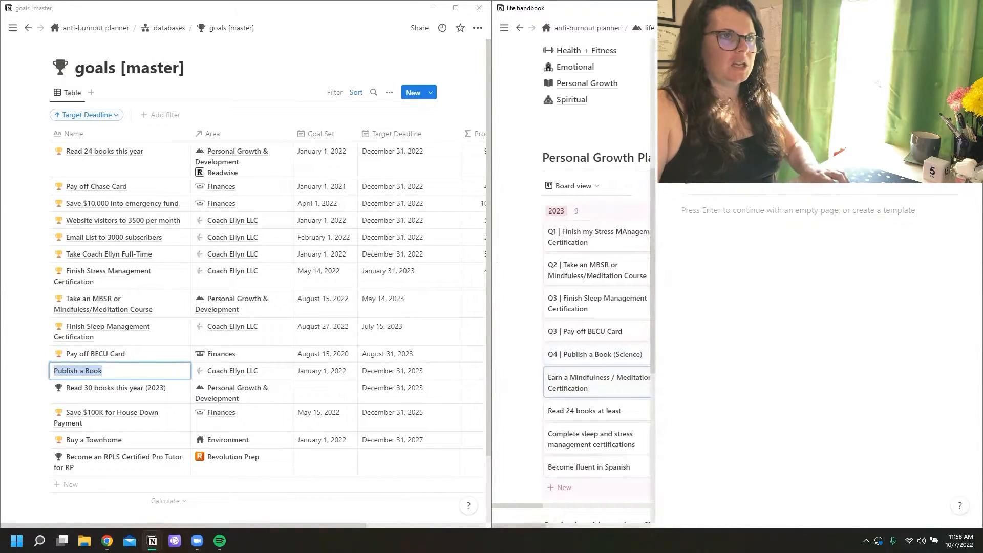
left_click(615, 270)
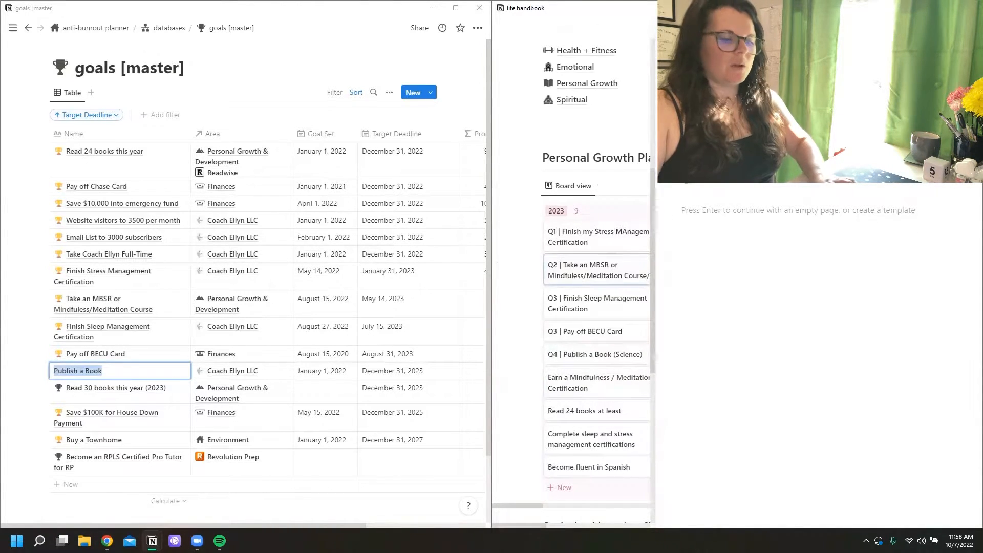
type("Certification?)")
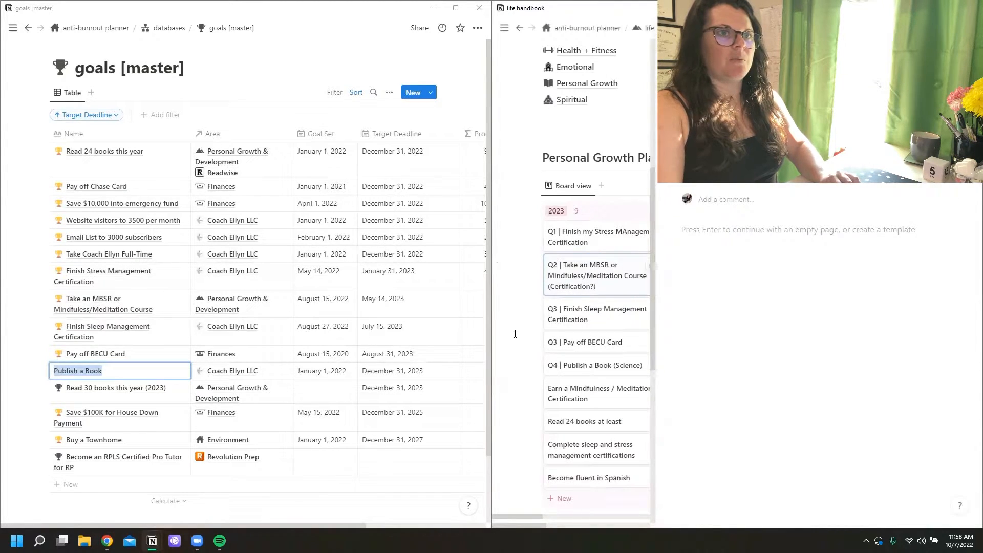
key("Escape")
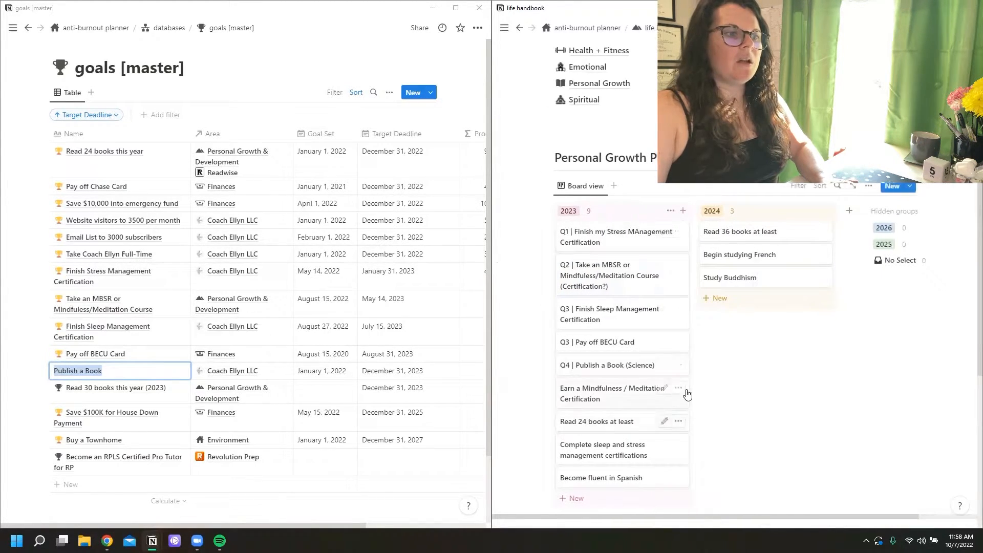
left_click(678, 388)
left_click(705, 259)
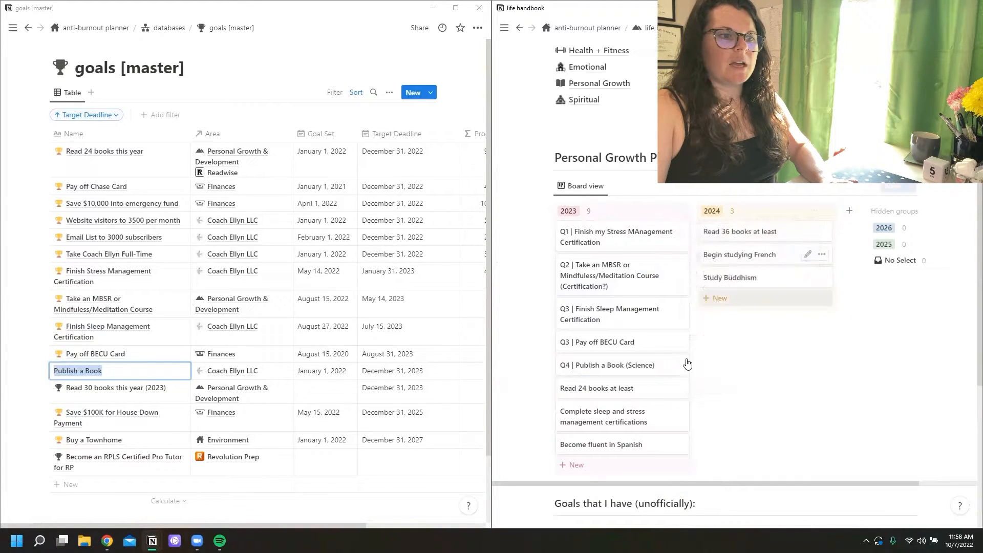
Step: Retitle the "Read 24 books at least" card as "Q4 | Read 30 books this year" using the name copied from the goals table
left_click(106, 391)
key("ctrl+a")
key("ctrl+c")
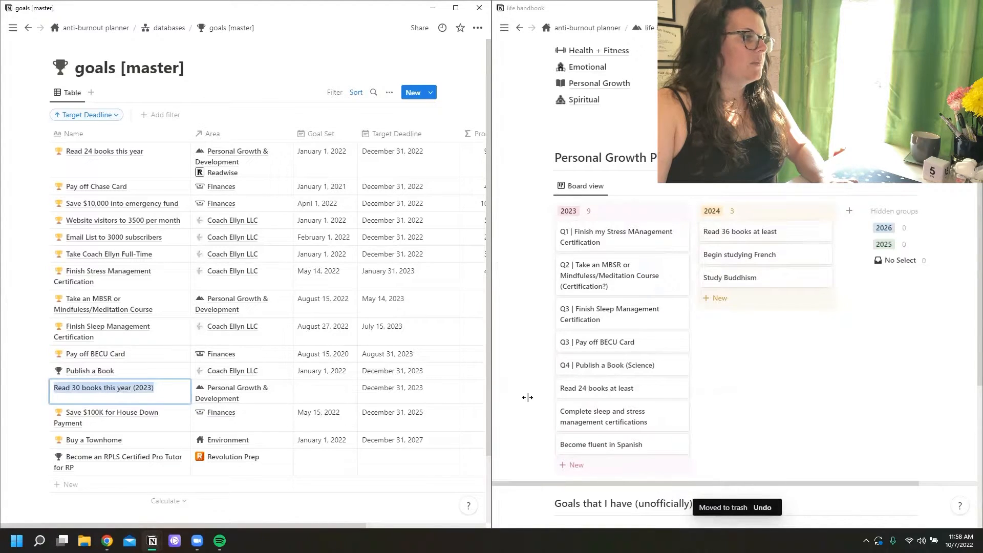
left_click(613, 391)
key("ctrl+a")
key("ctrl+v")
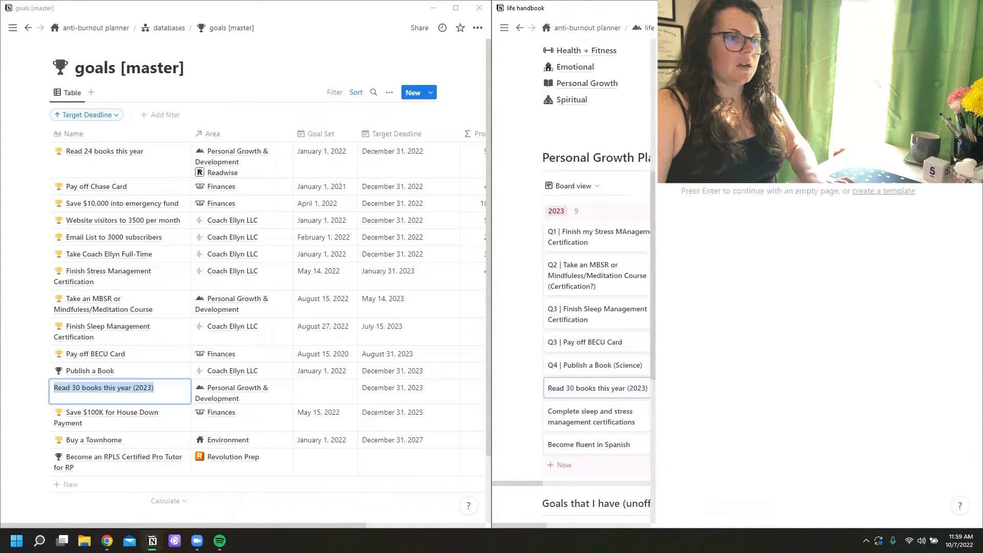
key("Home")
type("Q4 |")
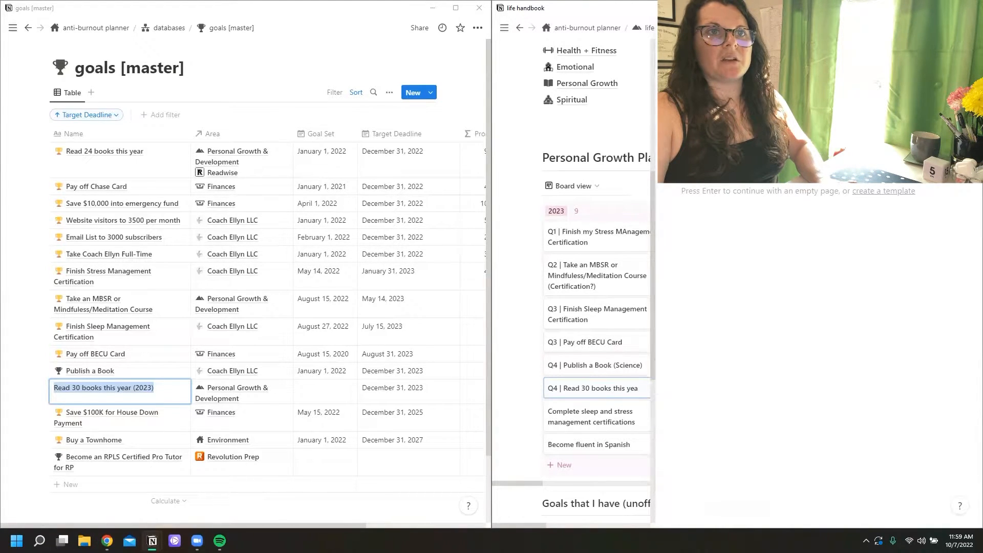
key("Return")
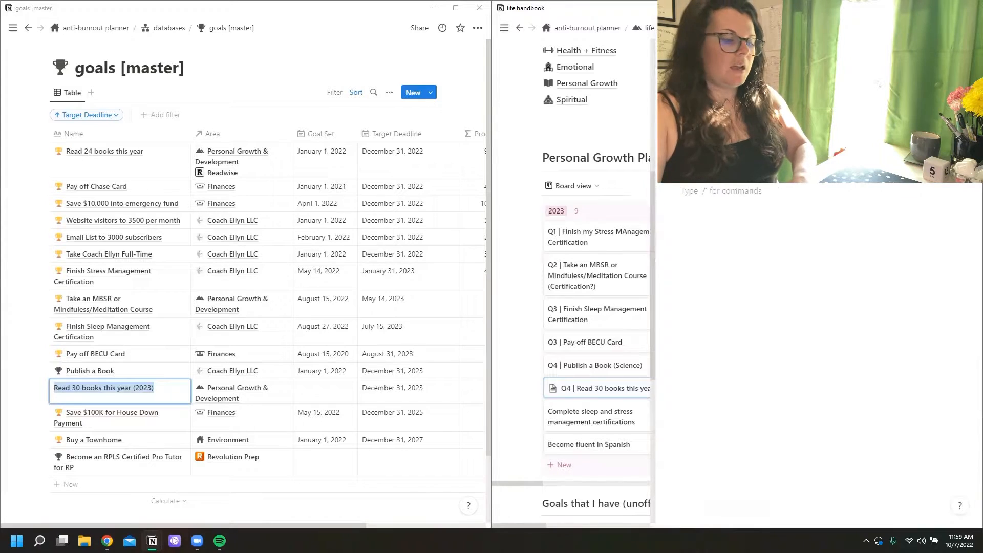
left_click(667, 27)
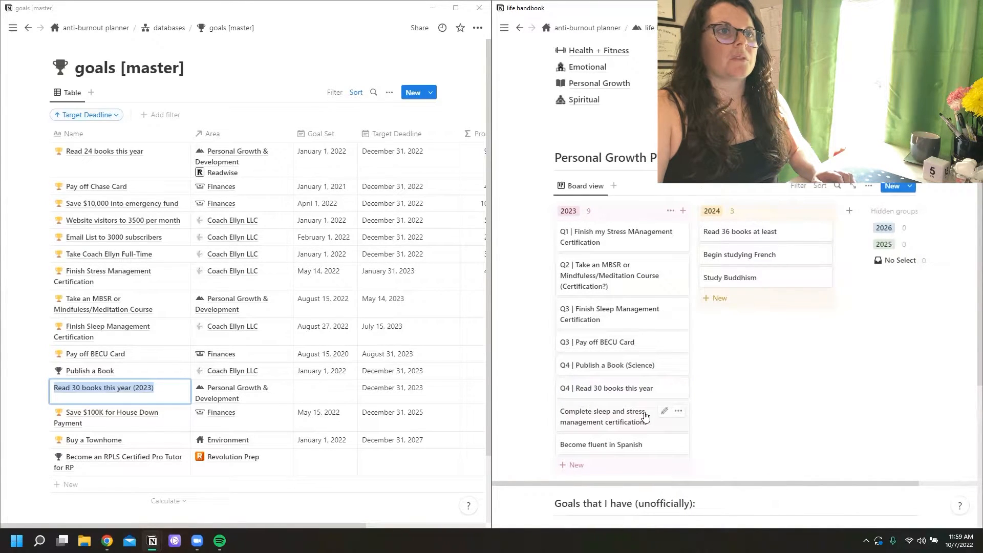
Step: Delete the "Complete sleep and stress management certifications" card and move "Become fluent in Spanish" to the top of the 2024 column
left_click(678, 411)
left_click(712, 279)
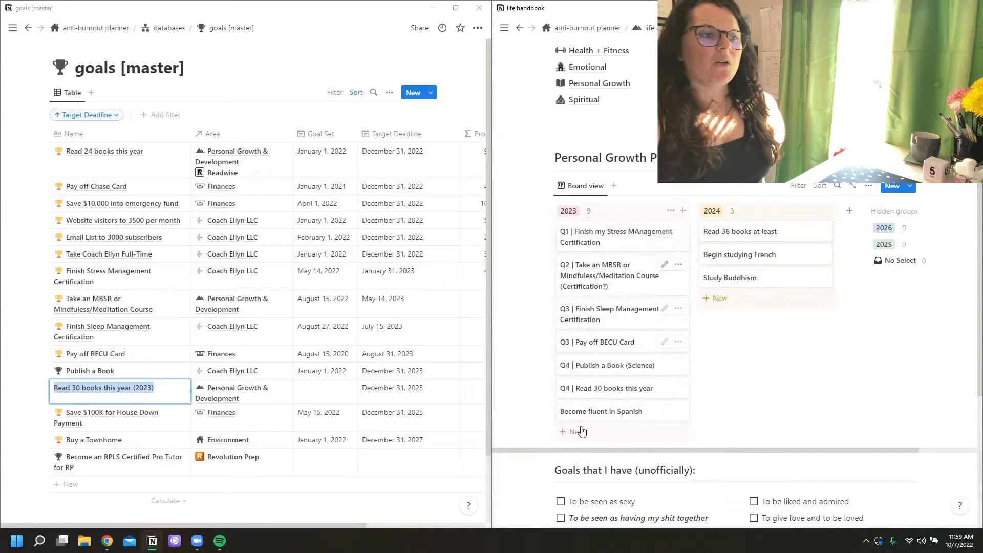
left_click_drag(597, 412, 737, 228)
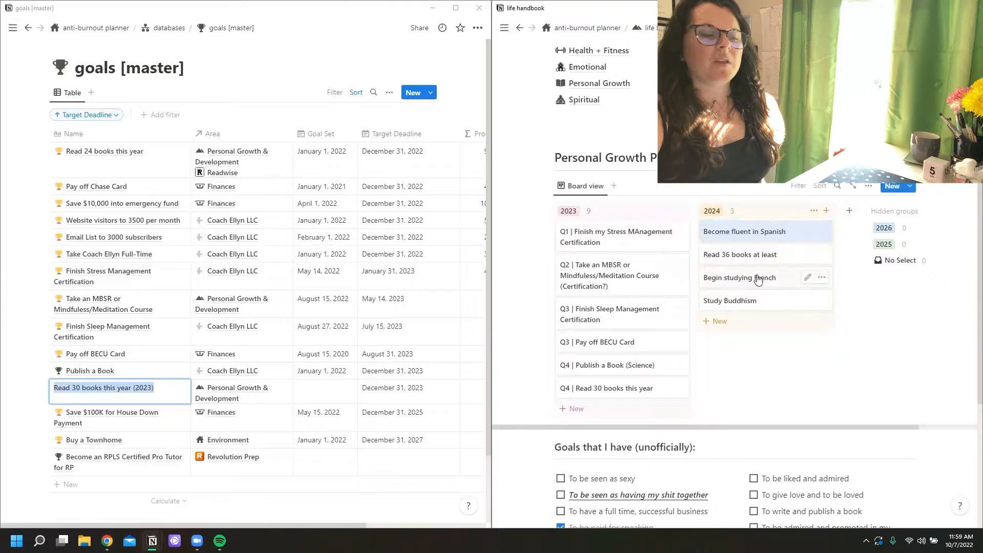
Step: Move the "Begin studying French" card from 2024 into the hidden 2025 group and check that group's contents
left_click_drag(727, 285, 888, 245)
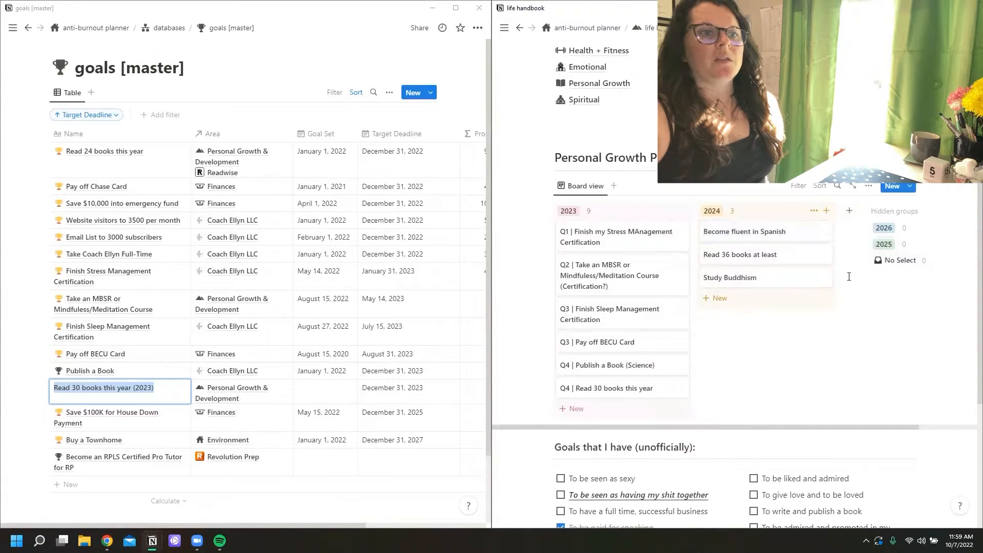
left_click(884, 246)
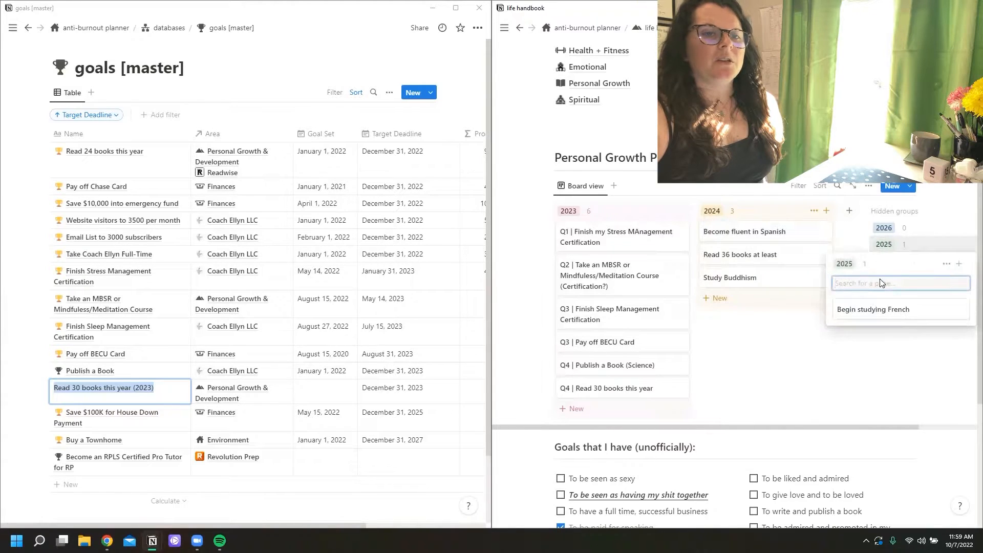
left_click(851, 340)
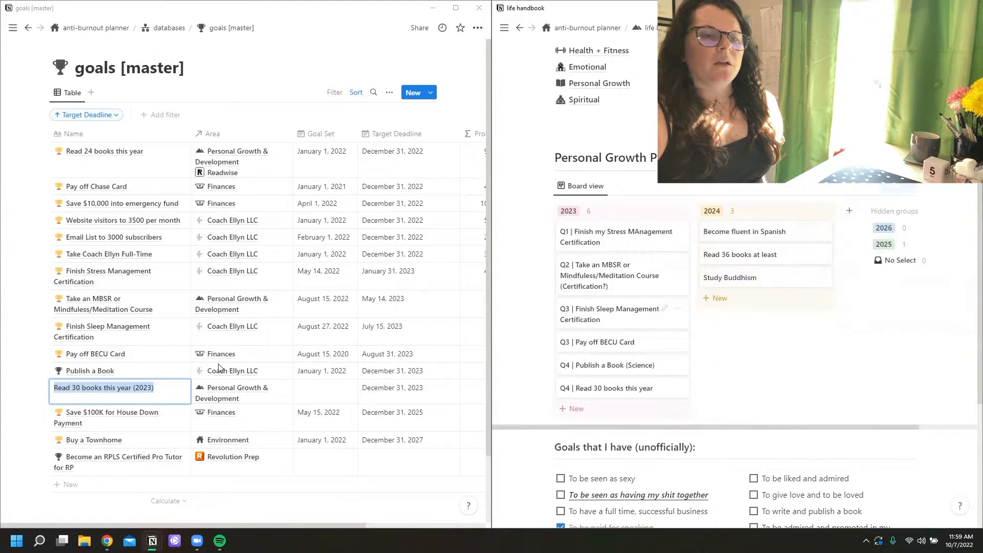
Step: Copy the goal name "Save $100K for House Down Payment" from the goals table
left_click(146, 420)
left_click(80, 418)
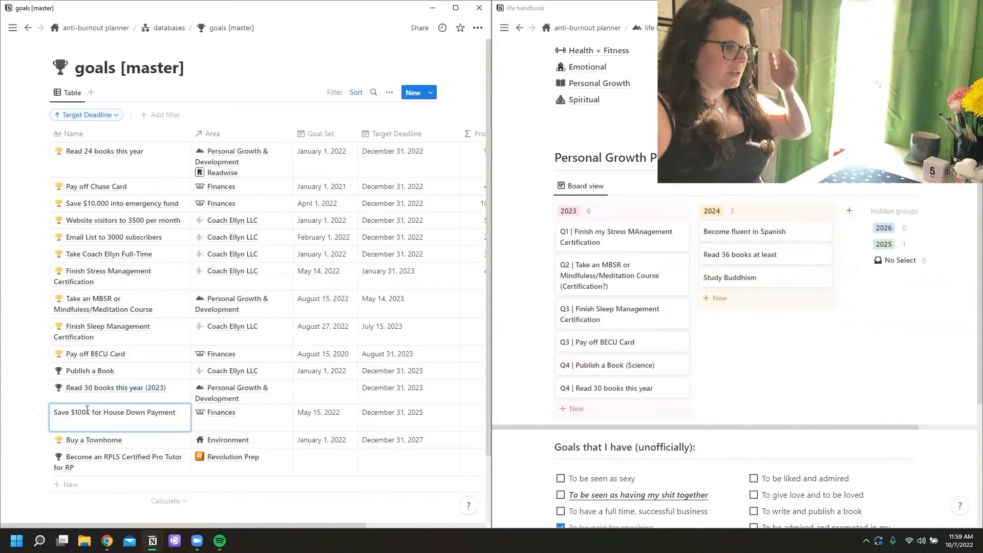
key("ctrl+a")
key("ctrl+c")
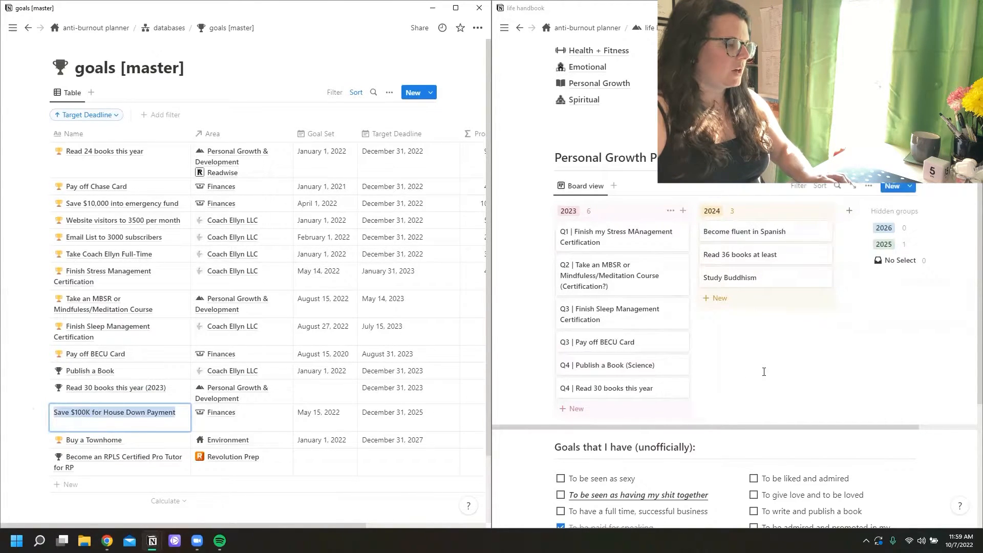
left_click(900, 247)
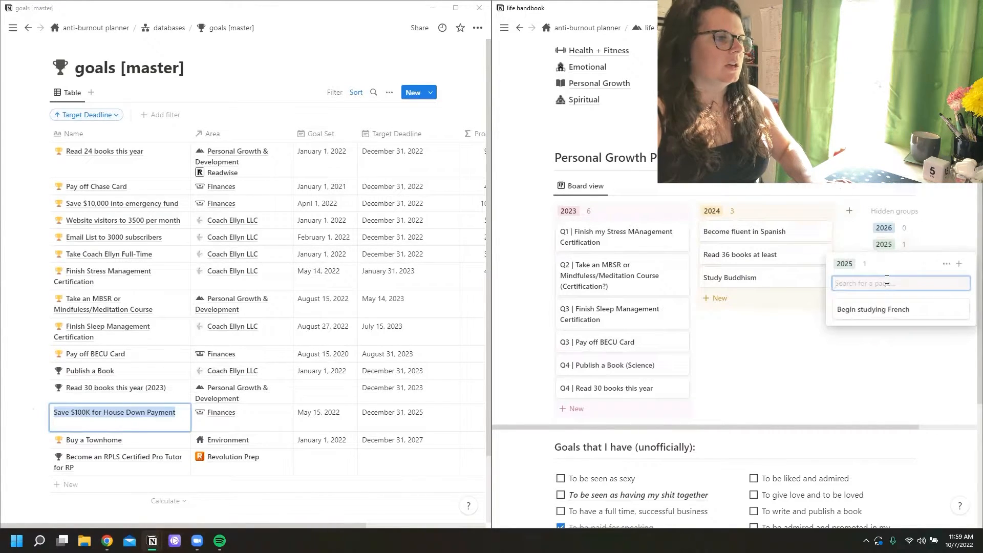
type("Q4")
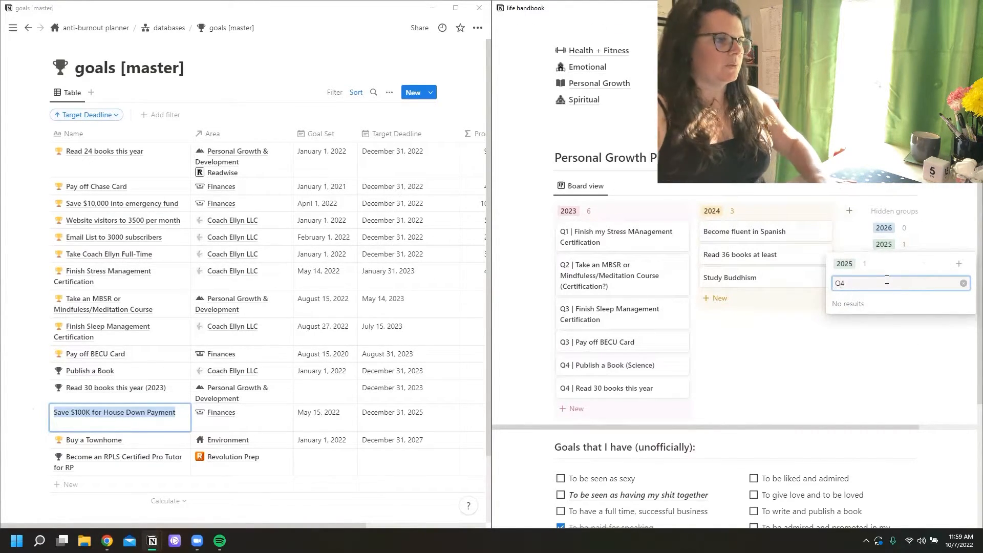
type("|")
key("ctrl+v")
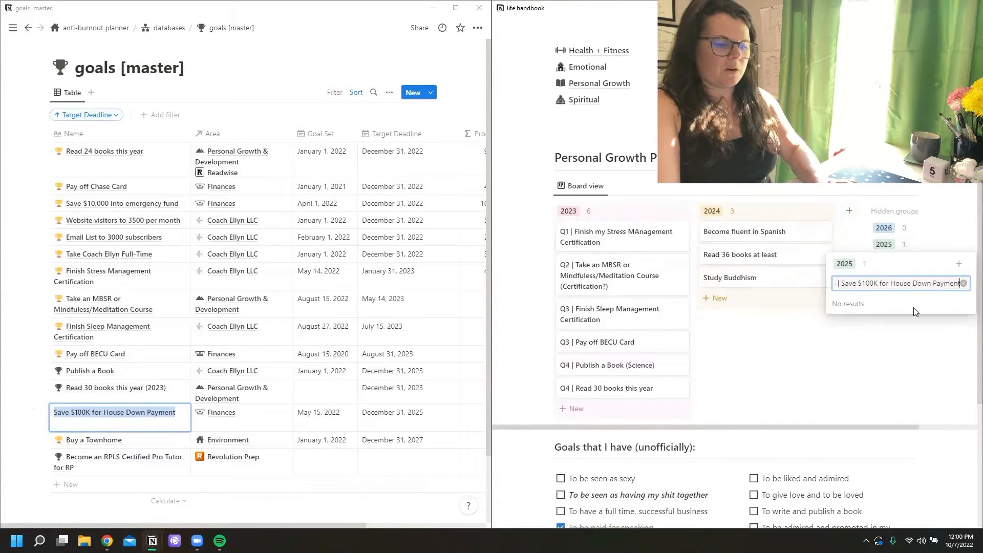
left_click(942, 404)
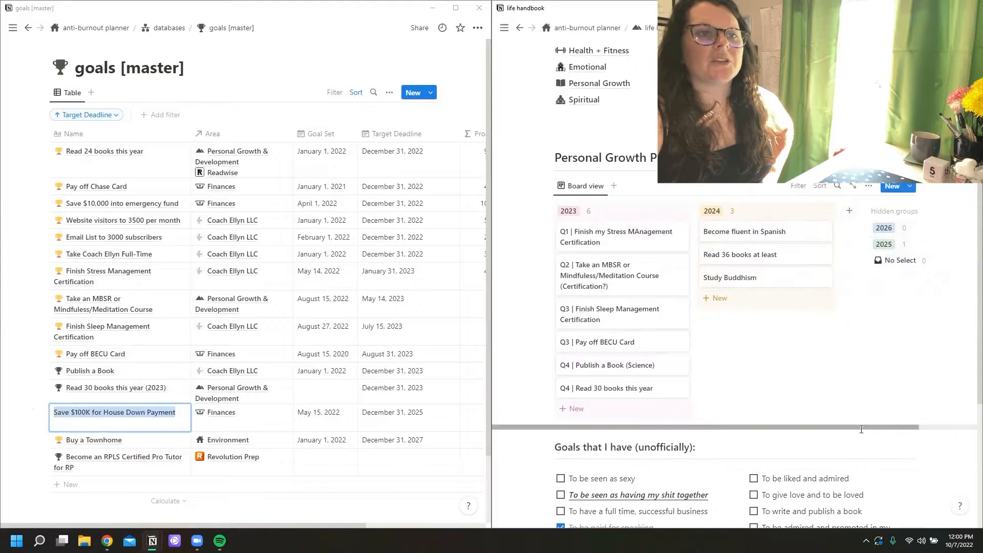
Step: Show the hidden 2025 group as a column on the Personal Growth Plan board
scroll(875, 423, "right", 2)
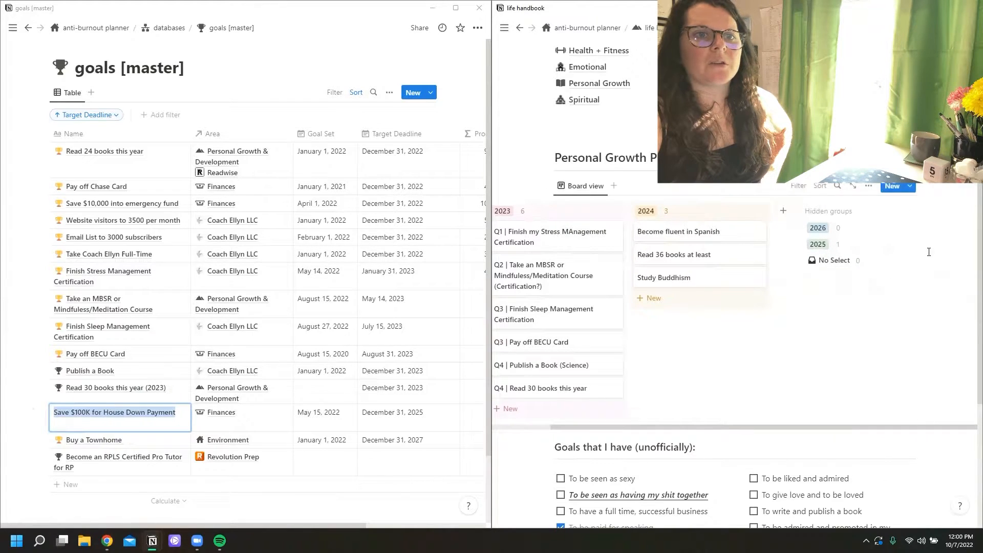
left_click(877, 246)
left_click(905, 263)
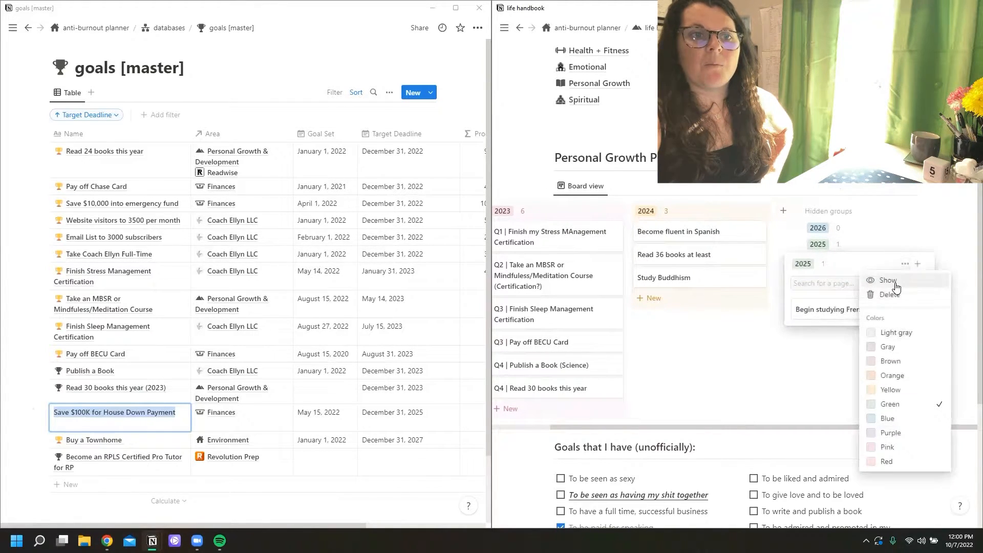
left_click(889, 280)
Step: Show the hidden 2026 group as a column on the Personal Growth Plan board
scroll(859, 427, "right", 2)
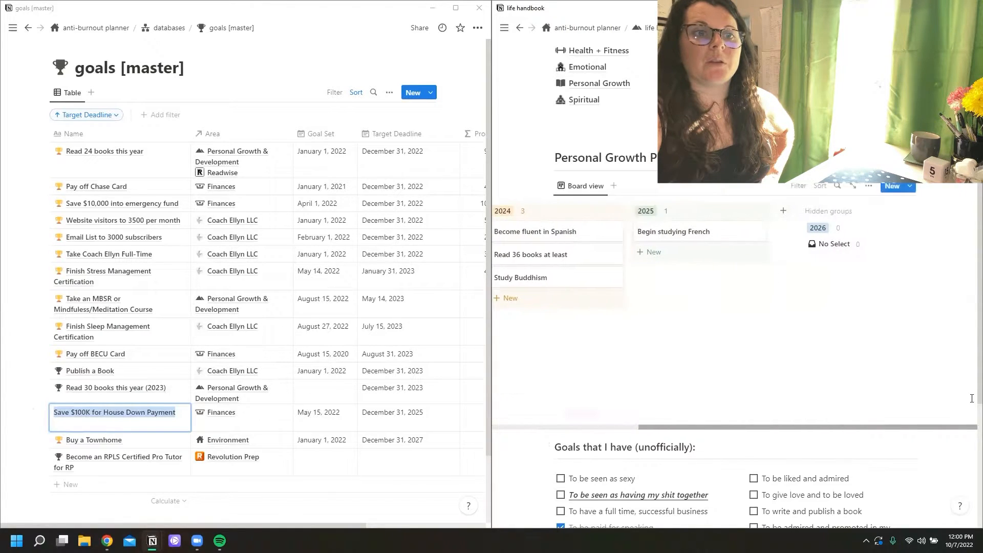
left_click(866, 228)
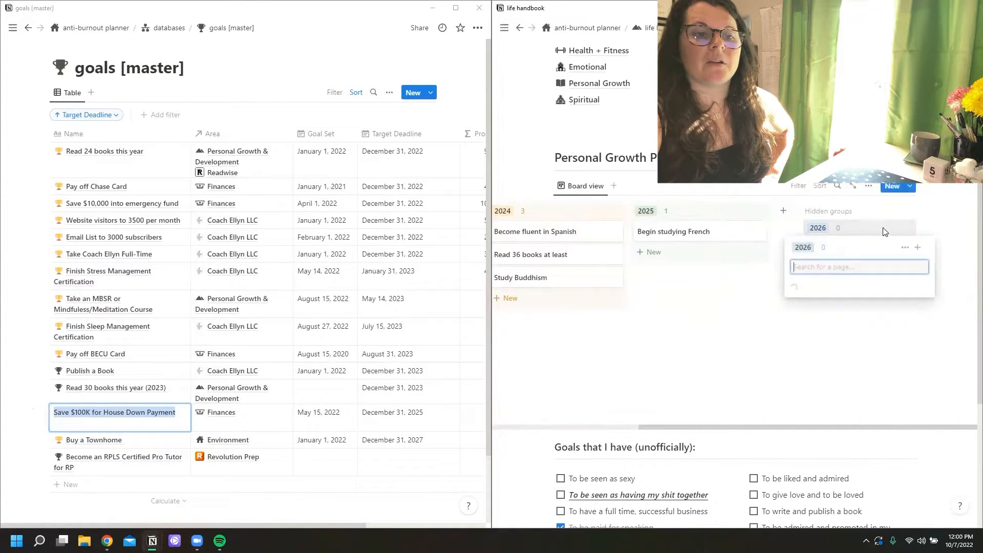
left_click(906, 249)
left_click(886, 264)
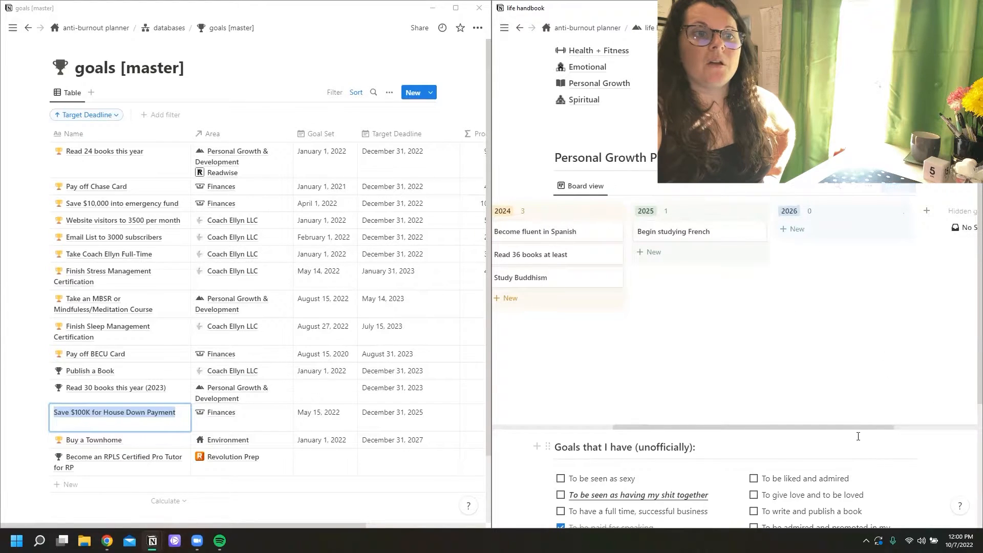
Step: Add a card named "Q4 | Save $100K for House Down Payment" to the board's 2025 column
left_click_drag(853, 421, 731, 423)
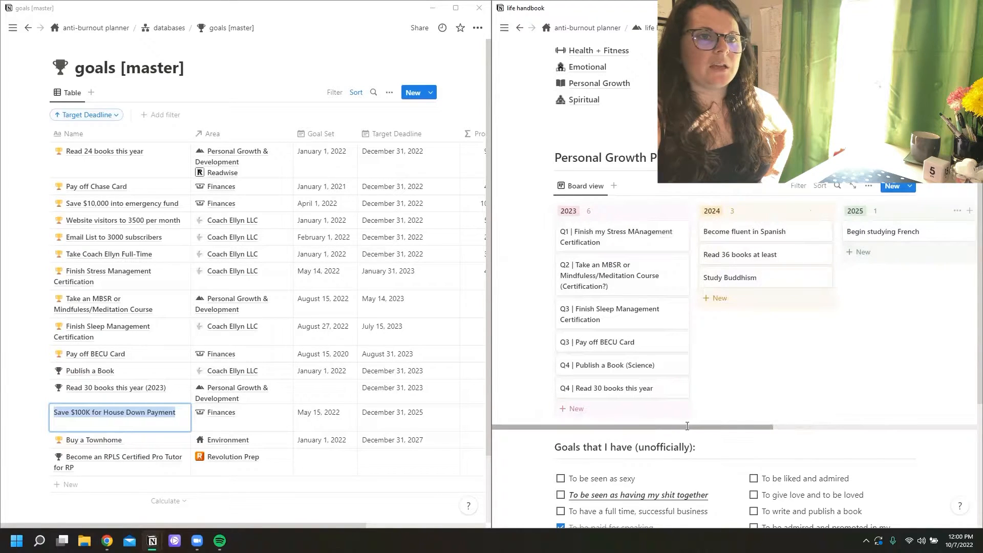
left_click(868, 252)
type("Q4")
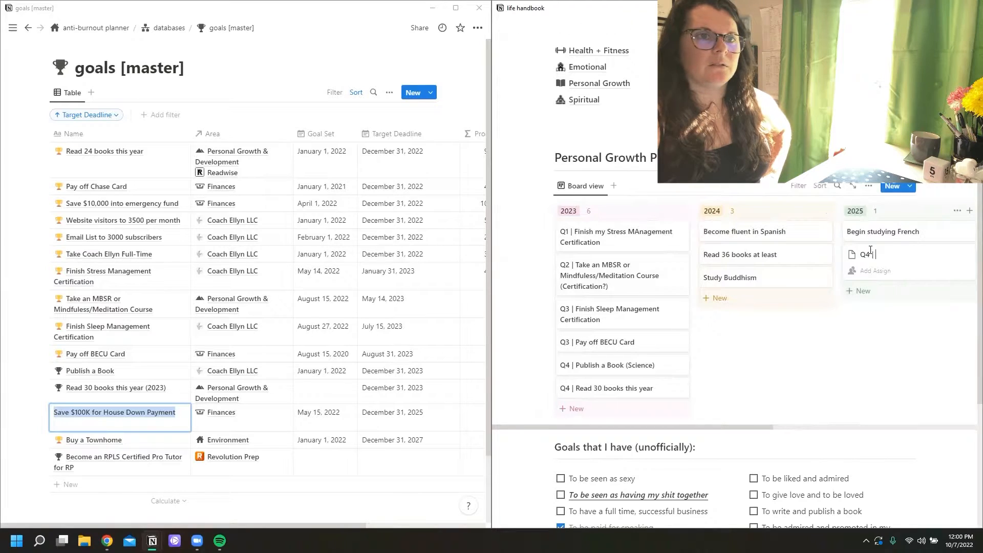
type(" |")
type("Save $100K for House Down Payment")
left_click(777, 400)
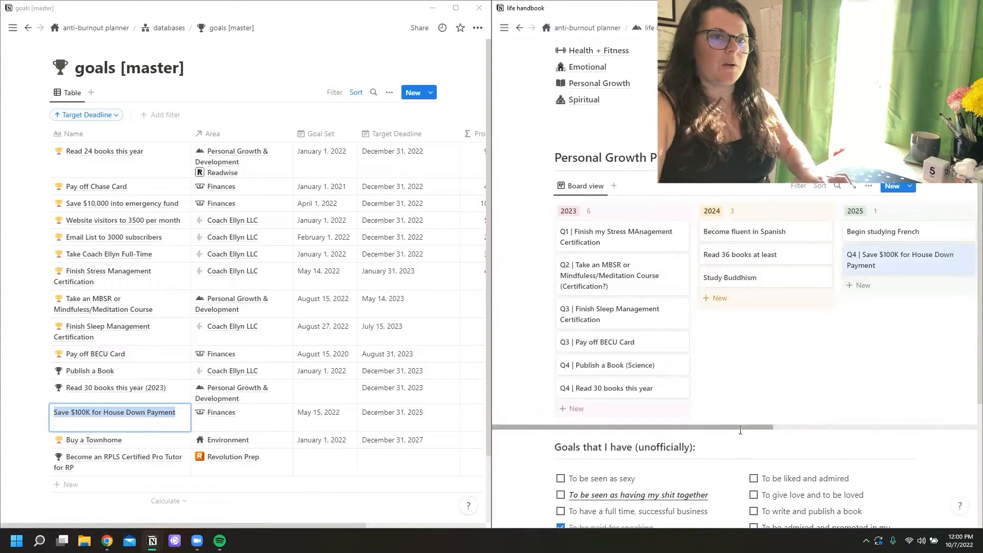
Step: Copy the goal name "Buy a Townhome" from the goals table
left_click(96, 441)
key("ctrl+a")
key("ctrl+c")
Step: Add a new group named 2027 to the Personal Growth Plan board
scroll(768, 359, "right", 7)
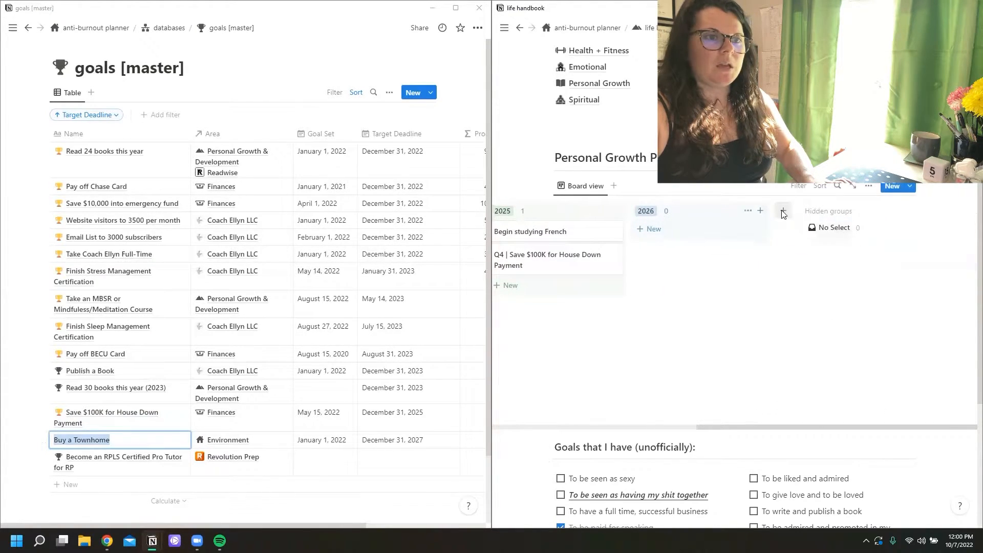
left_click(783, 212)
type("2027")
key("Return")
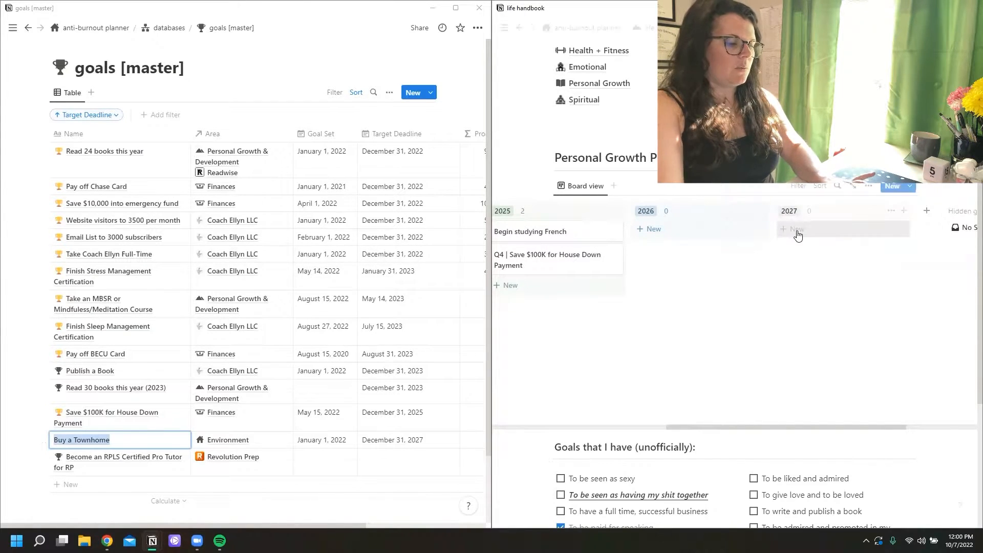
Step: Add a card named "Q4 | Buy a Townhome" to the board's 2027 column
left_click(798, 229)
type("Q4")
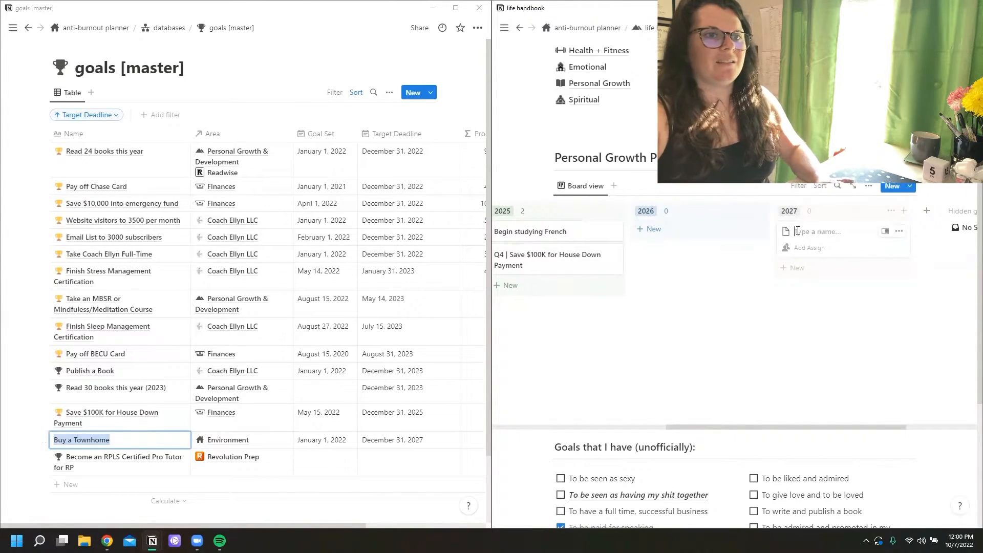
type(" |")
key("ctrl+v")
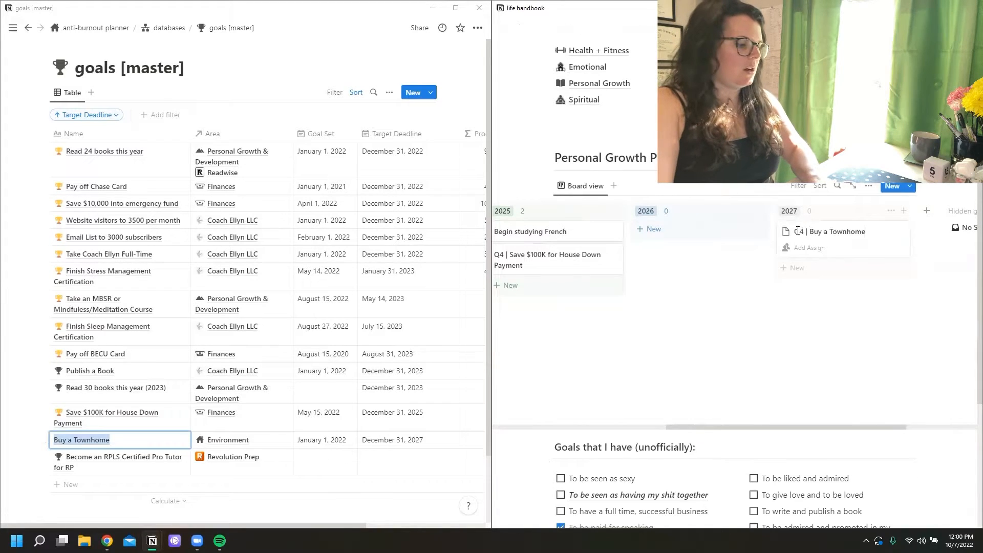
left_click(847, 304)
left_click(111, 463)
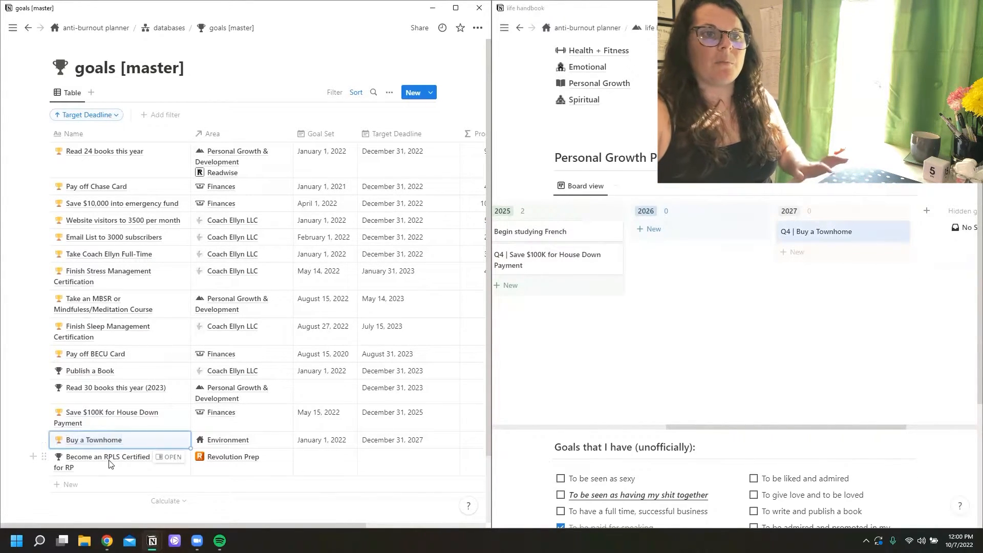
left_click(104, 460)
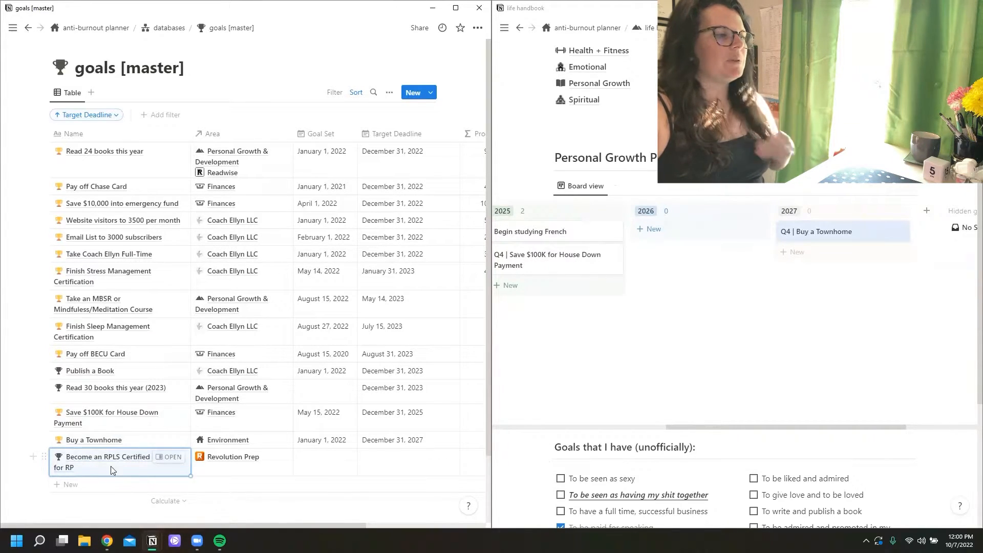
left_click(147, 395)
key("Escape")
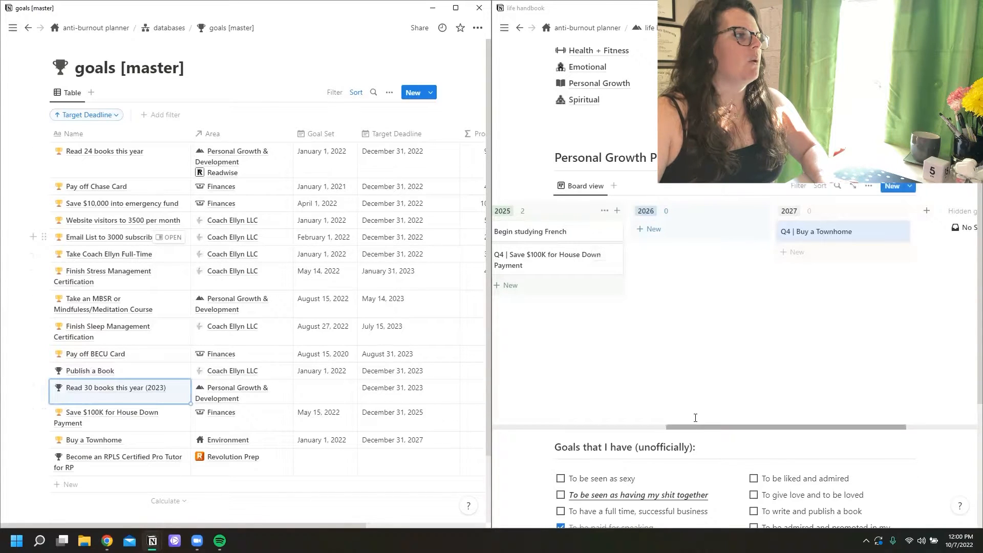
Step: Open the Health + Fitness page from the life handbook's Personal section
scroll(666, 317, "left", 5)
scroll(690, 312, "up", 6)
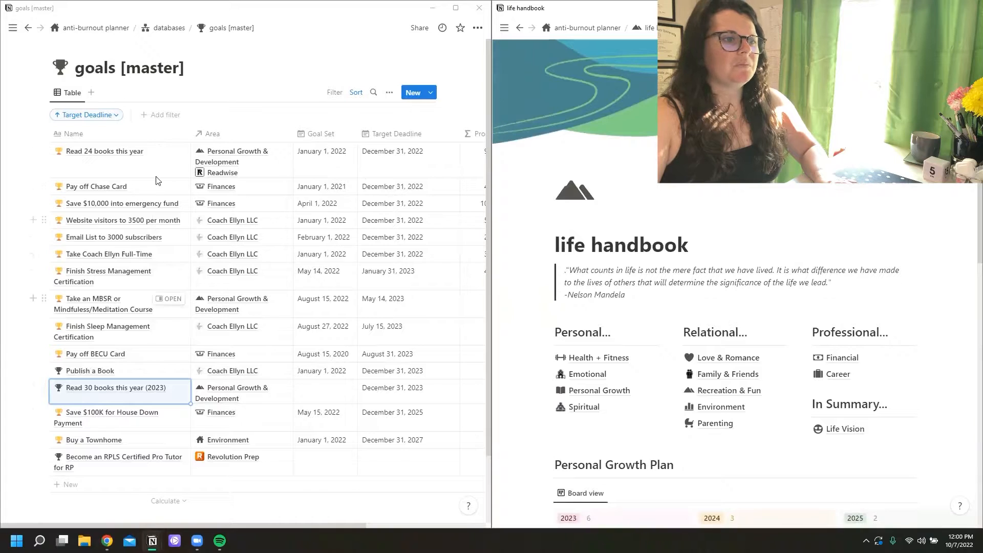
mouse_move(504, 187)
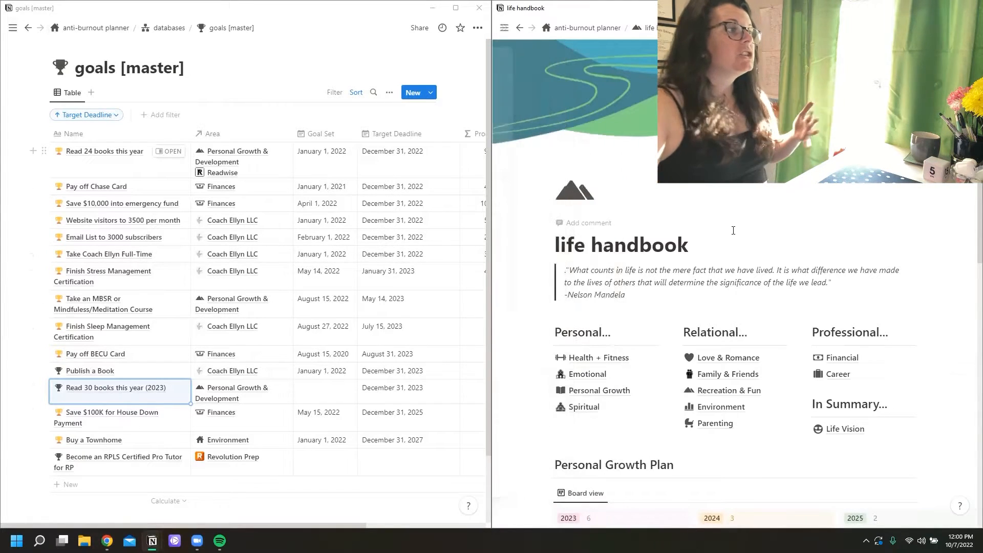
left_click(594, 358)
Step: Review the premise, vision, purpose and plan of action on the Health + Fitness page for goals to add to the goals table
scroll(662, 220, "down", 5)
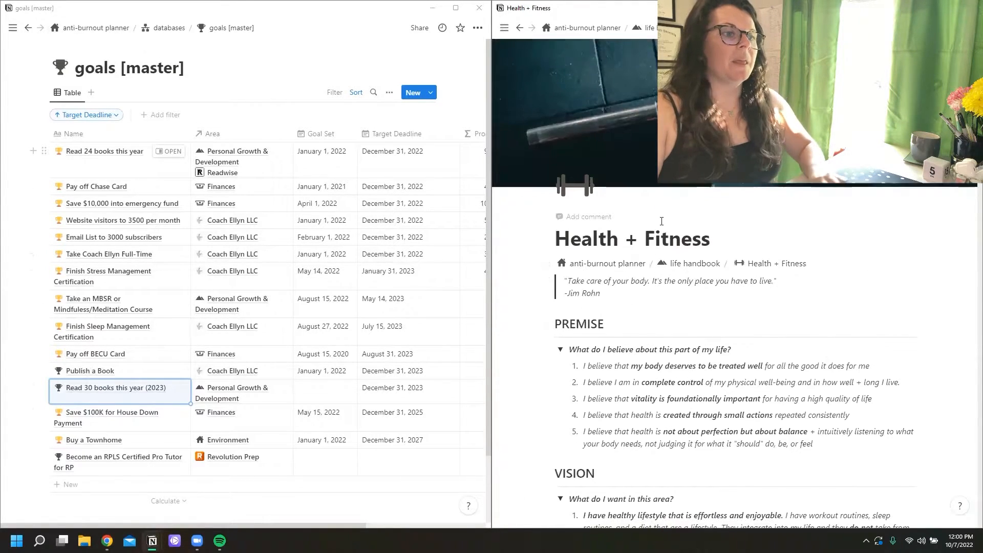
scroll(698, 193, "up", 4)
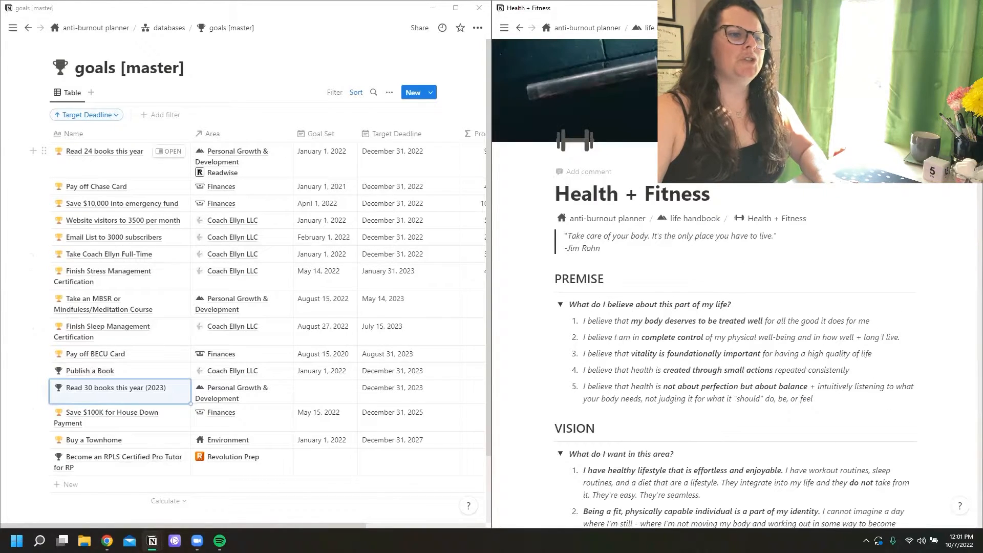
scroll(571, 90, "down", 4)
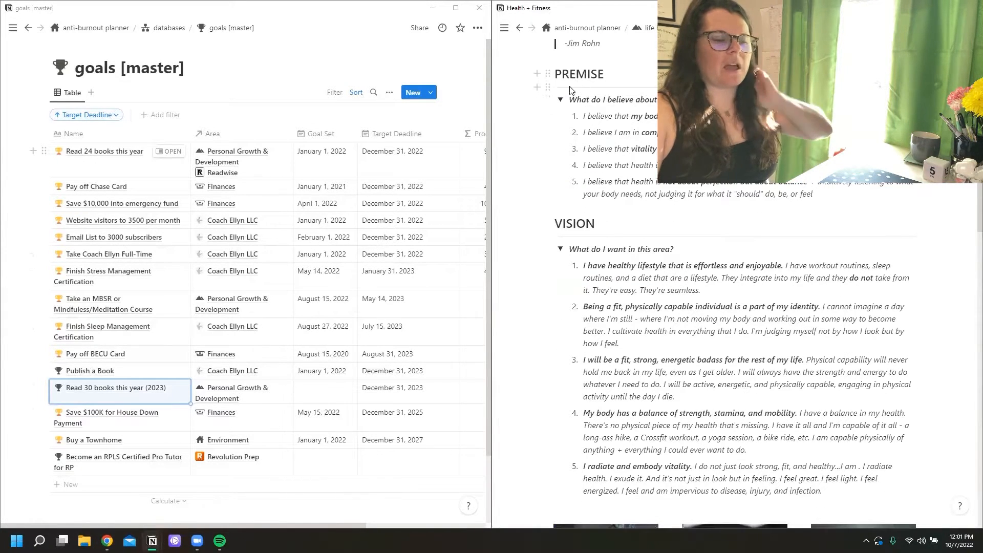
scroll(572, 90, "down", 11)
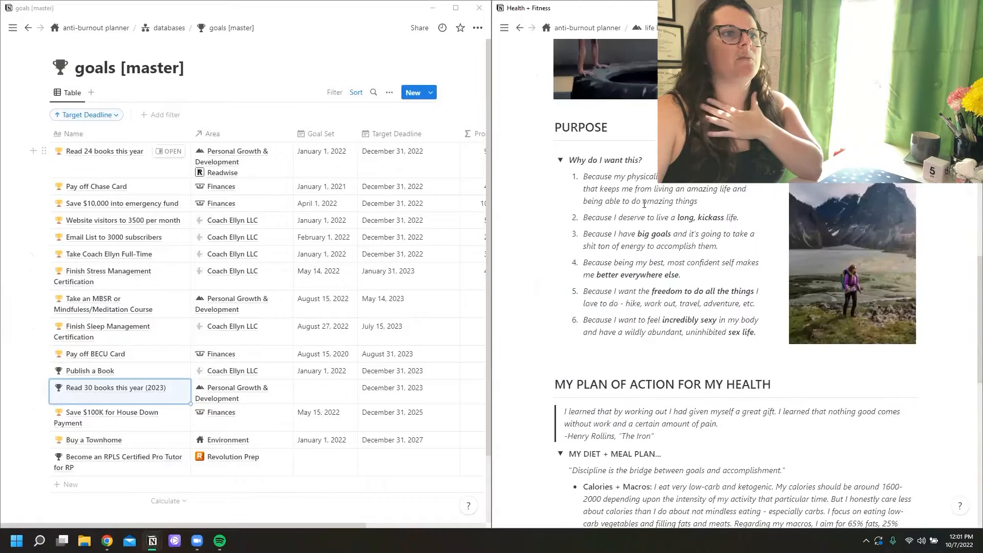
scroll(714, 323, "down", 4)
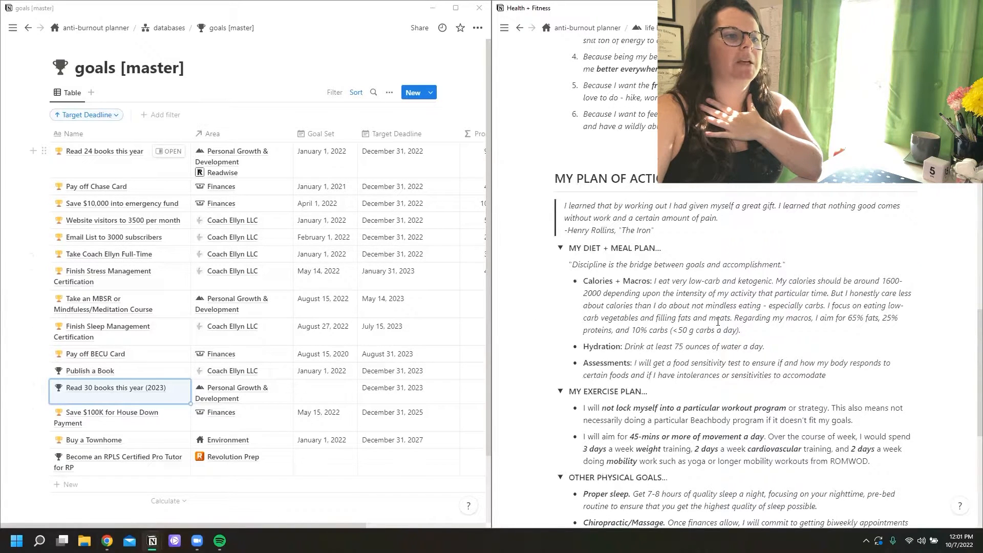
scroll(719, 321, "down", 1)
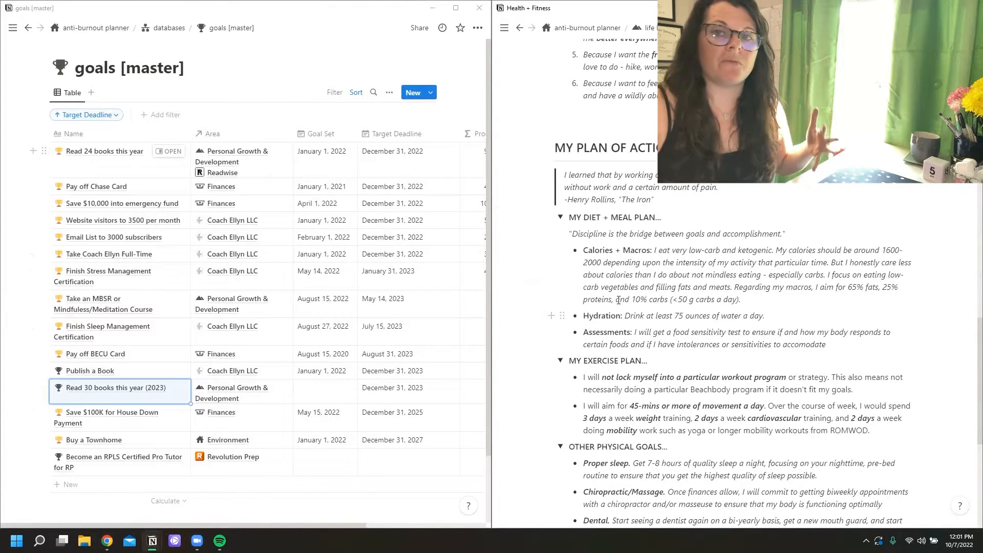
scroll(742, 236, "up", 10)
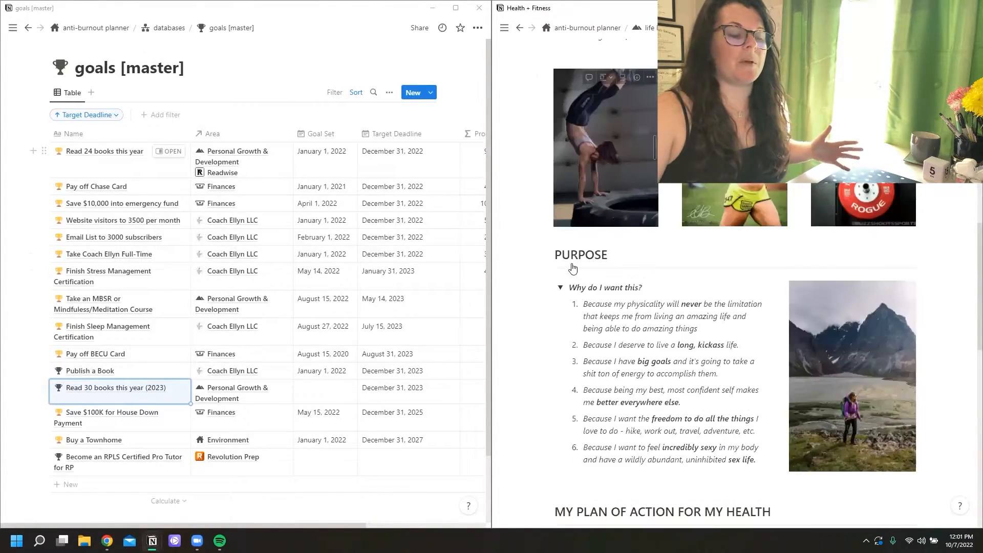
scroll(636, 217, "up", 5)
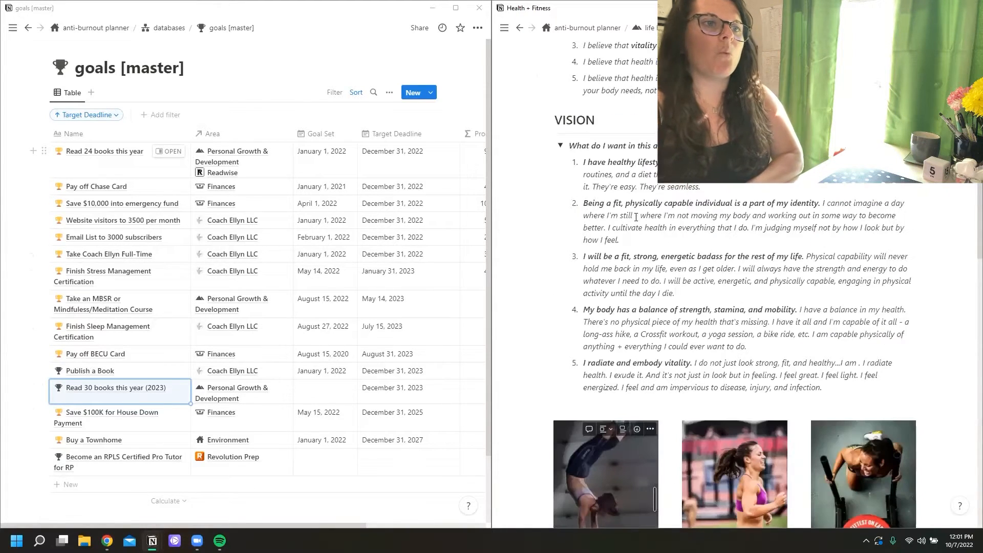
scroll(684, 209, "up", 5)
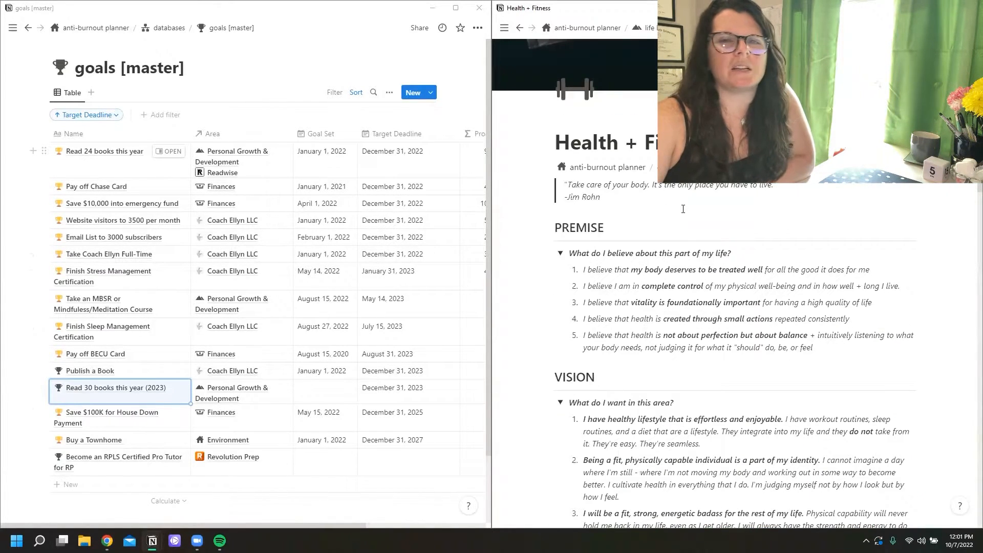
scroll(685, 210, "down", 15)
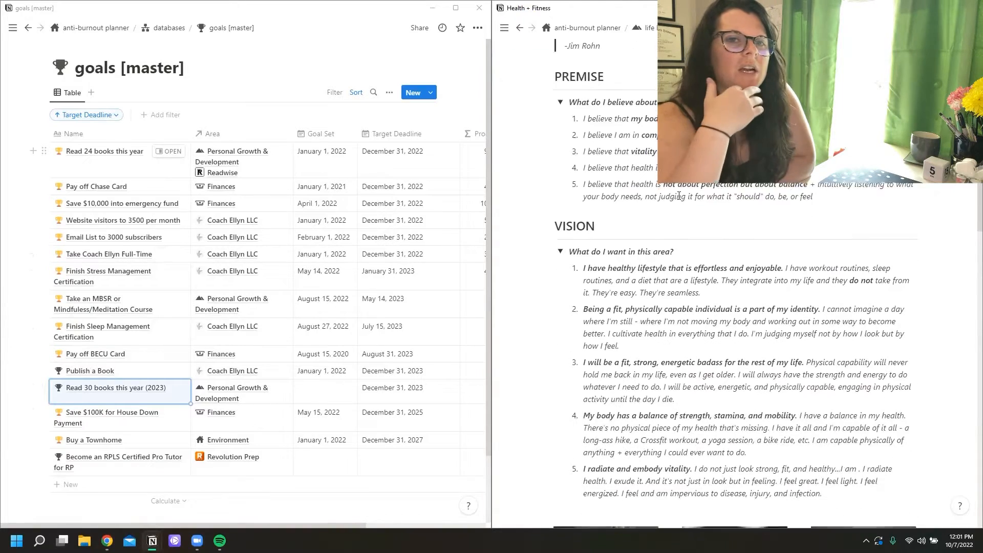
scroll(686, 189, "down", 8)
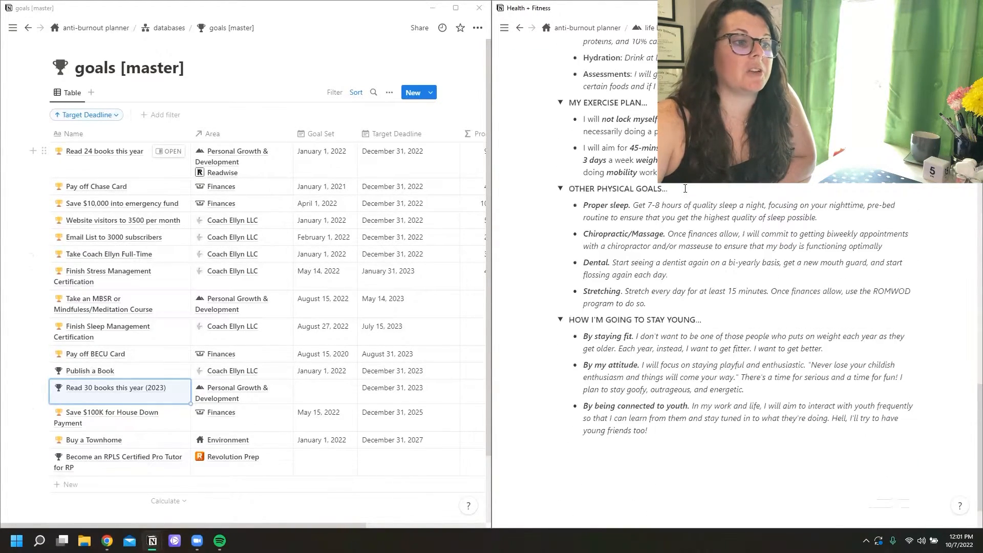
scroll(685, 189, "up", 10)
scroll(685, 188, "up", 8)
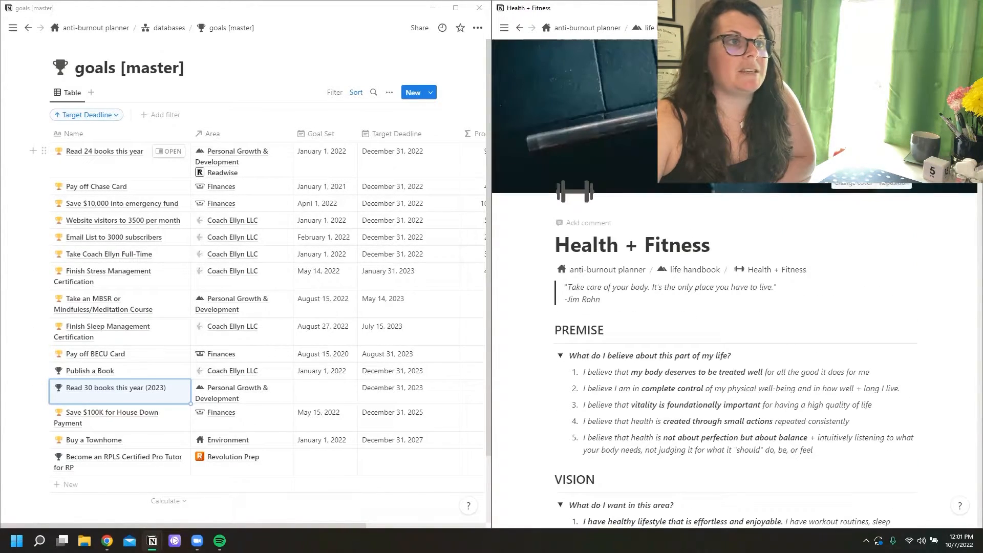
scroll(609, 176, "down", 4)
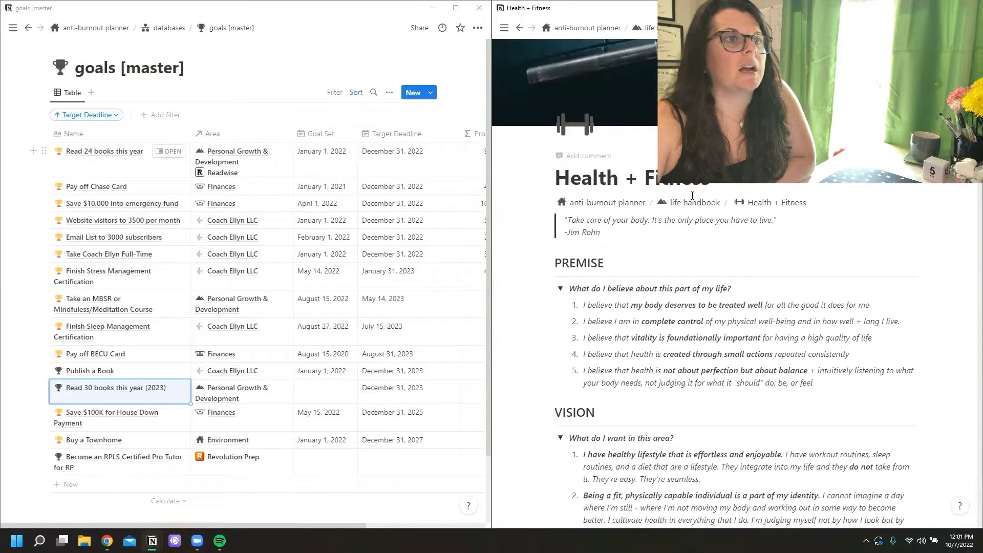
scroll(609, 176, "down", 5)
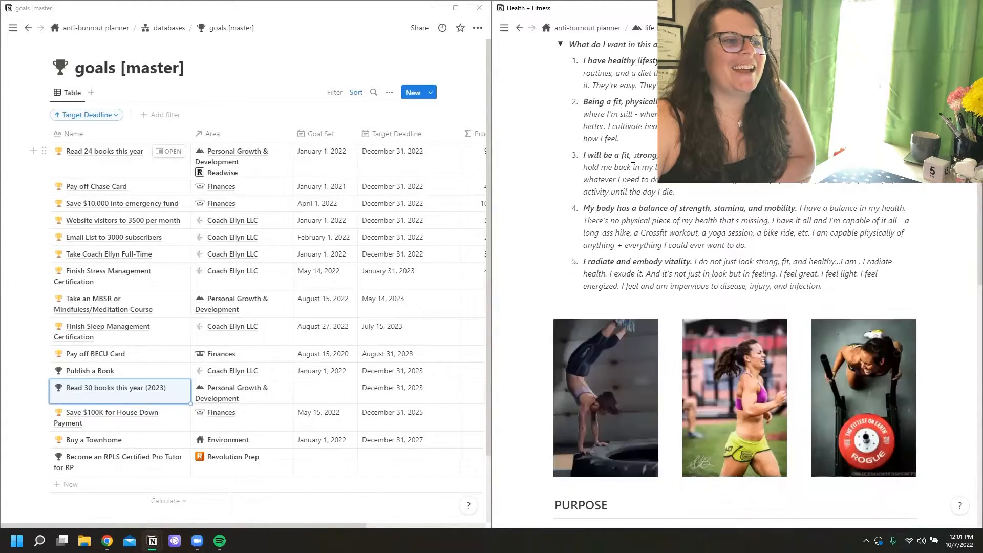
scroll(642, 163, "down", 8)
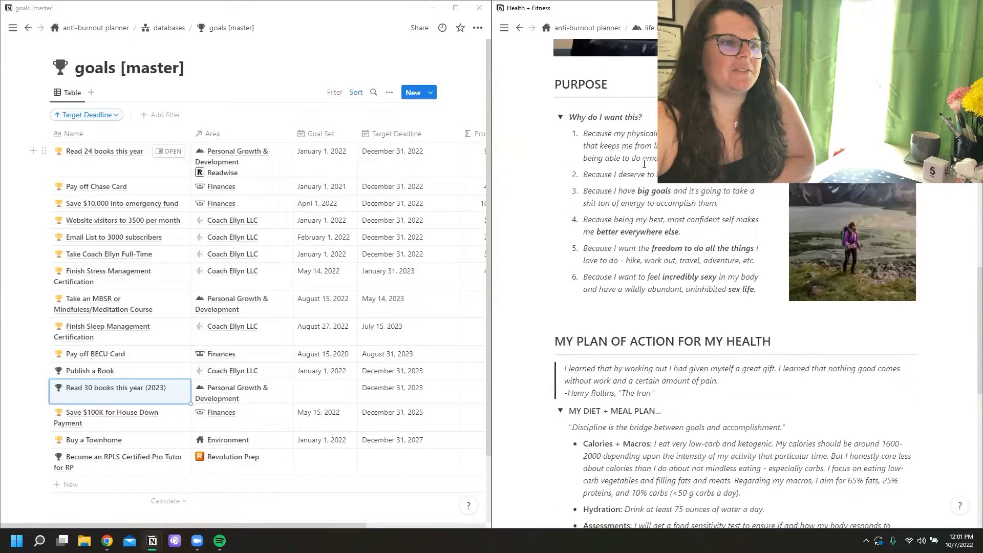
scroll(645, 164, "down", 6)
scroll(633, 259, "down", 2)
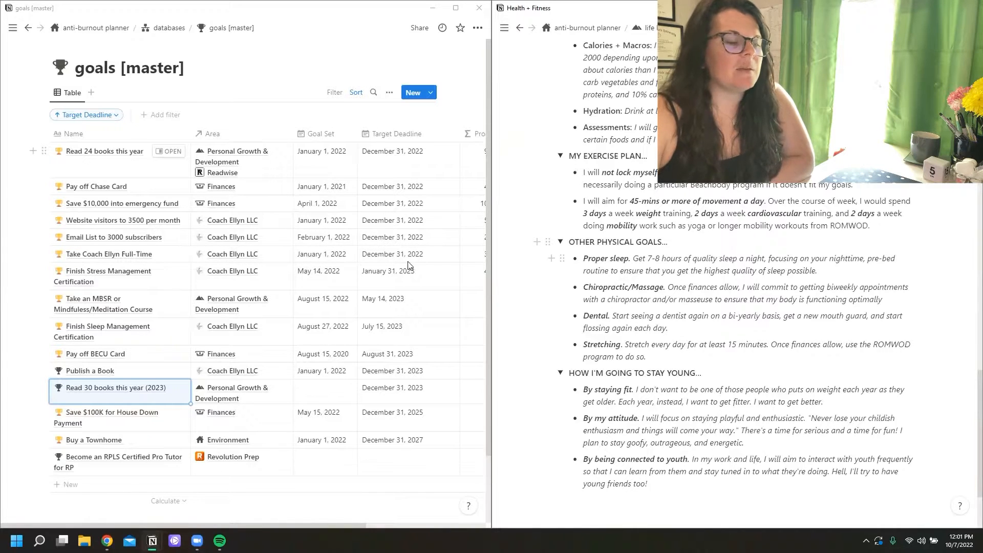
Step: Add two goals named "Start working with a Chiropractor" and "Start working with a Masseuse" at the end of the goals table
left_click(71, 485)
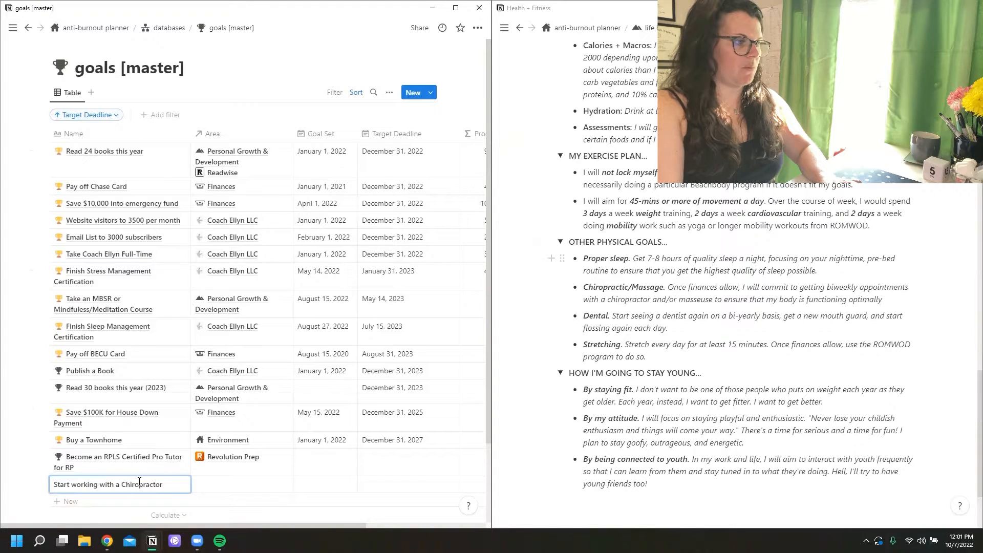
key("BackSpace")
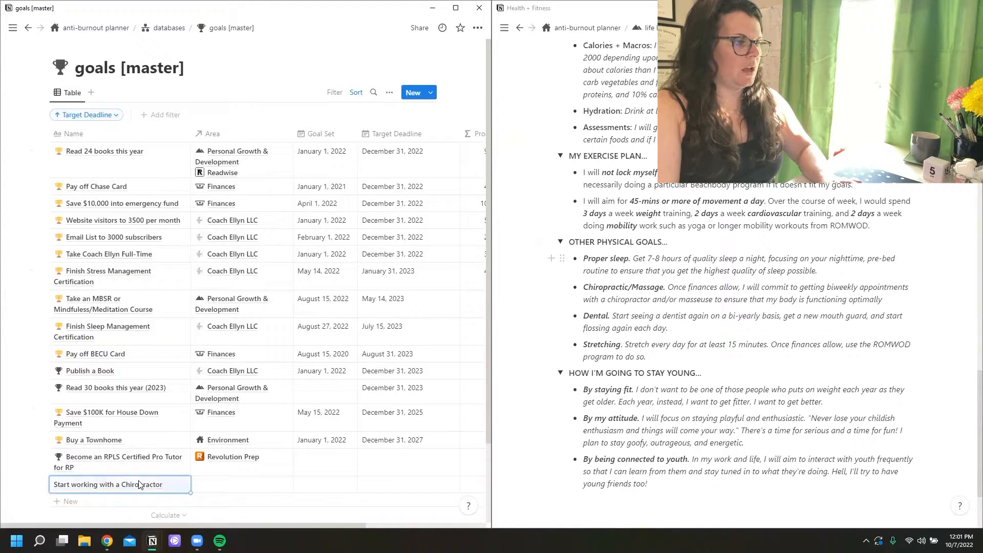
left_click(89, 501)
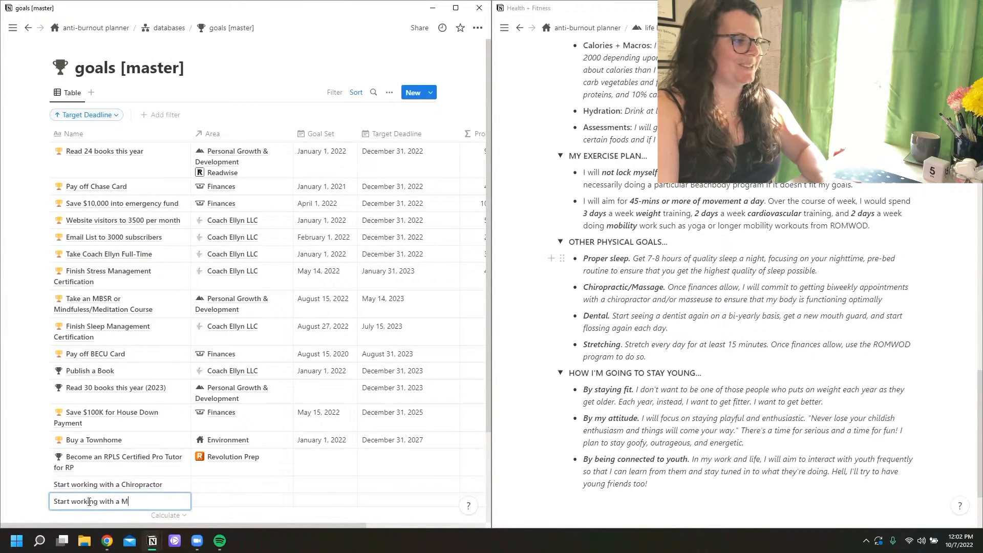
type("Start working with a Masseuse")
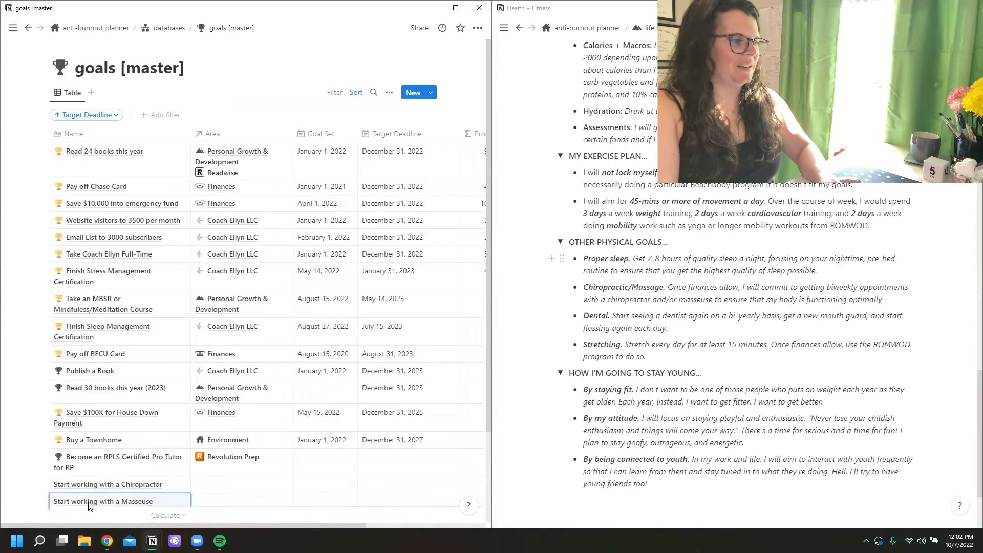
Step: Set the Goal Set date to October 7, 2022 for the Chiropractor and Masseuse goals in the goals table
scroll(238, 477, "down", 1)
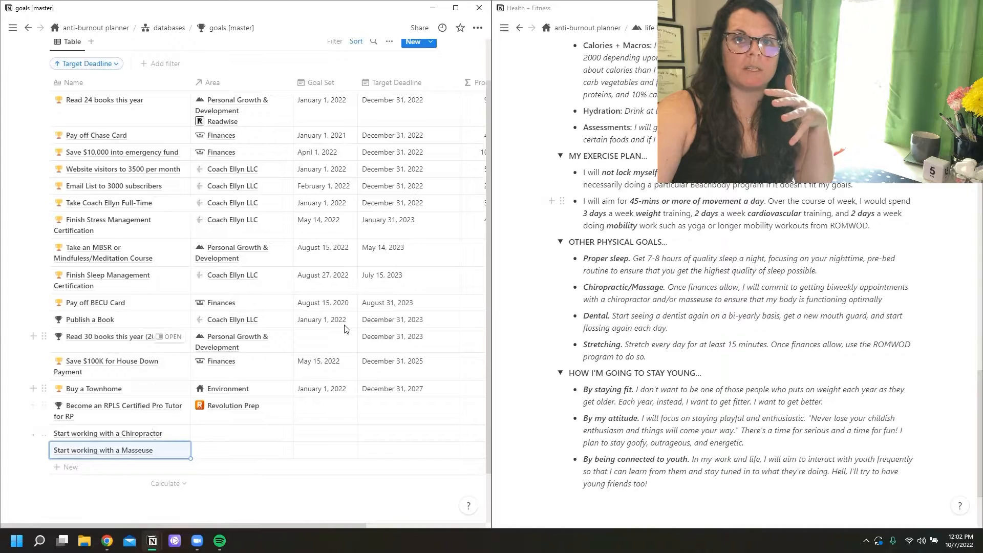
left_click(327, 431)
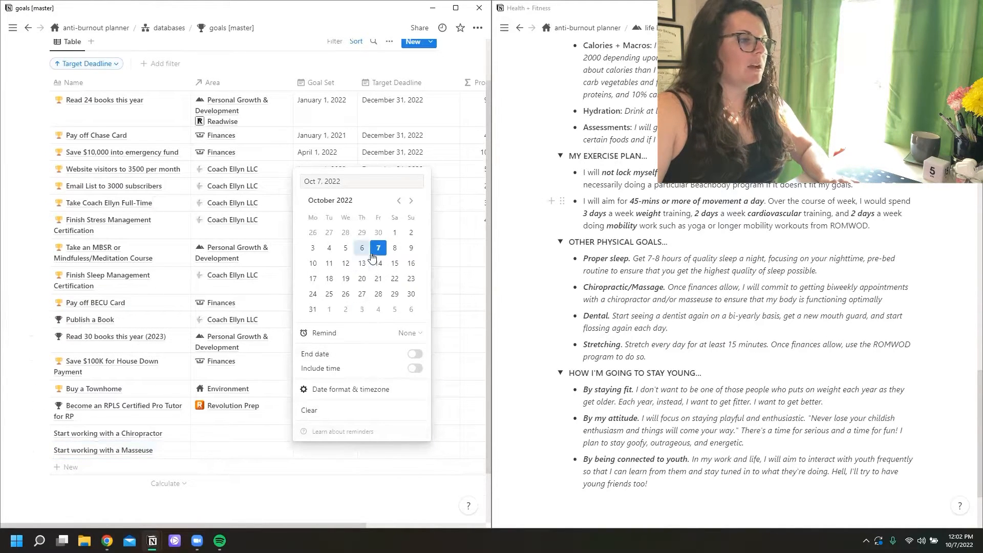
left_click(314, 452)
left_click(324, 454)
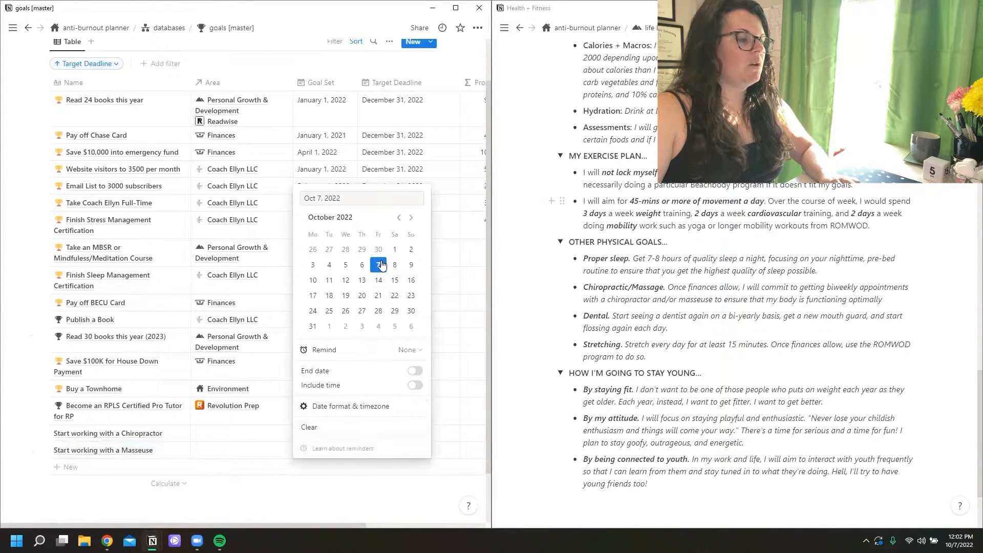
left_click(266, 370)
Step: Set the Goal Set date of the "Become an RPLS Certified Pro Tutor for RP" goal to October 5, 2022
left_click(324, 433)
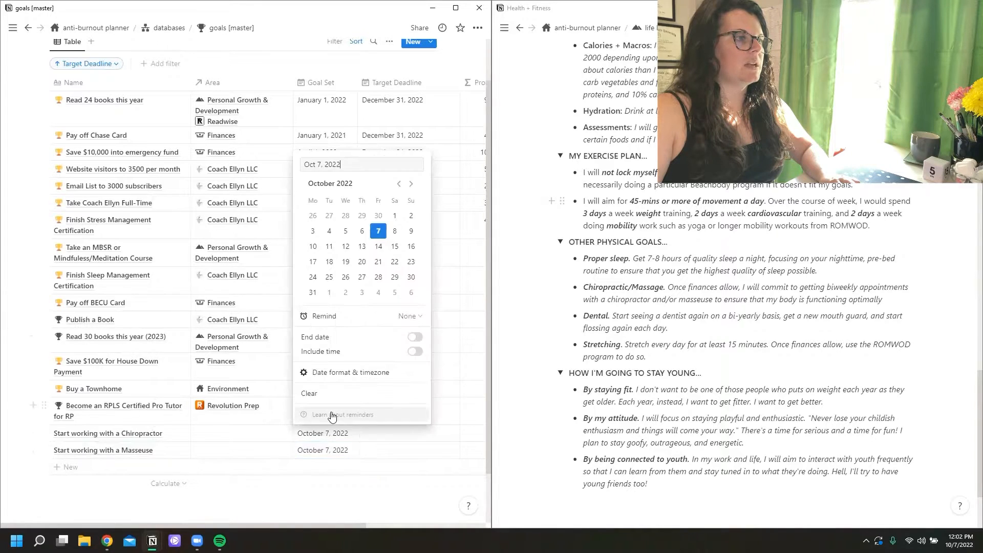
left_click(346, 231)
left_click(273, 419)
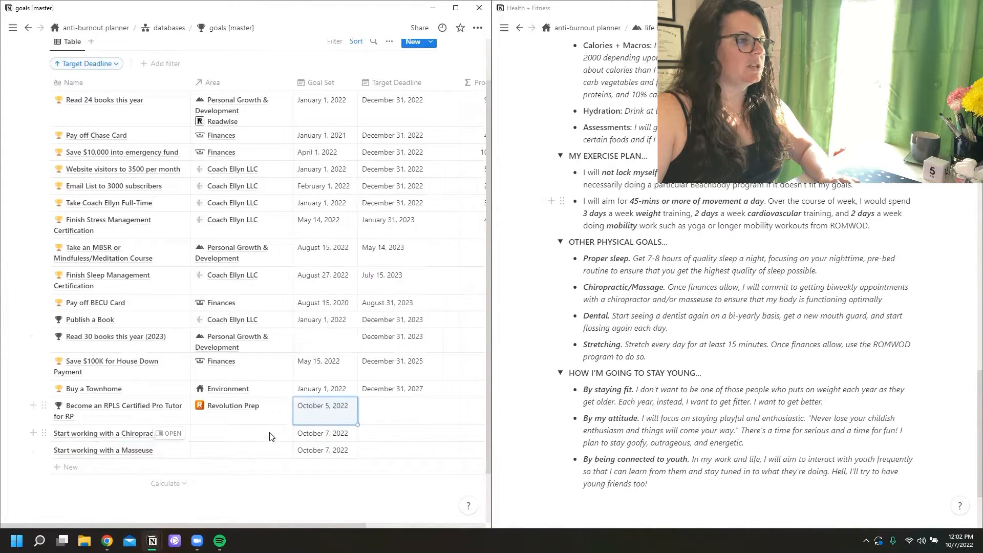
Step: Link the "Start working with a Chiropractor" goal to the Health and Fitness areas
left_click(262, 430)
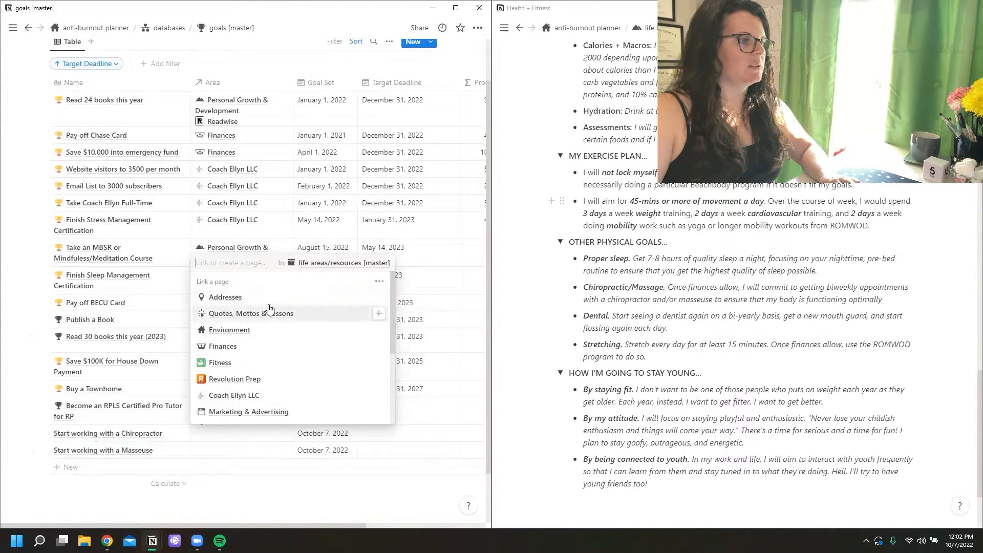
scroll(256, 318, "down", 3)
left_click(237, 347)
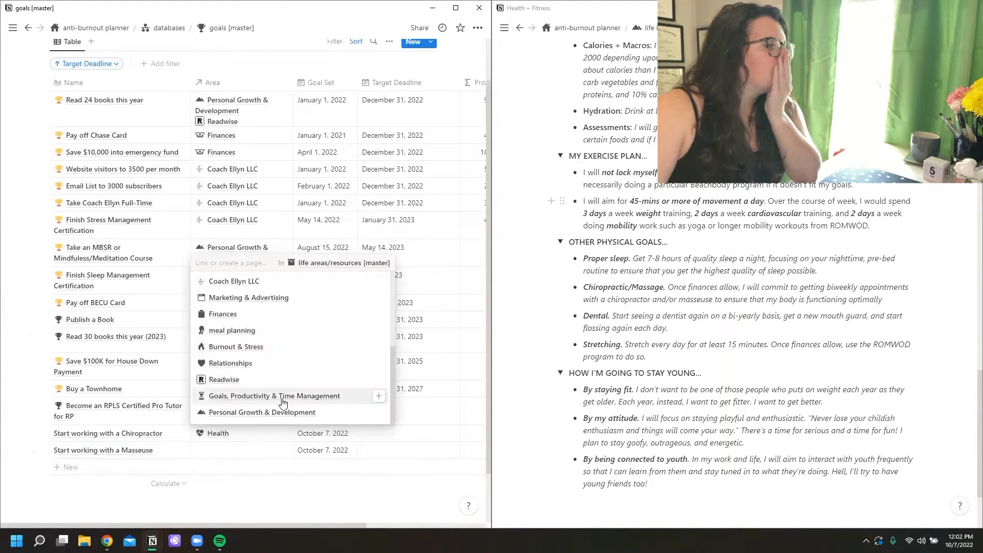
scroll(309, 399, "up", 3)
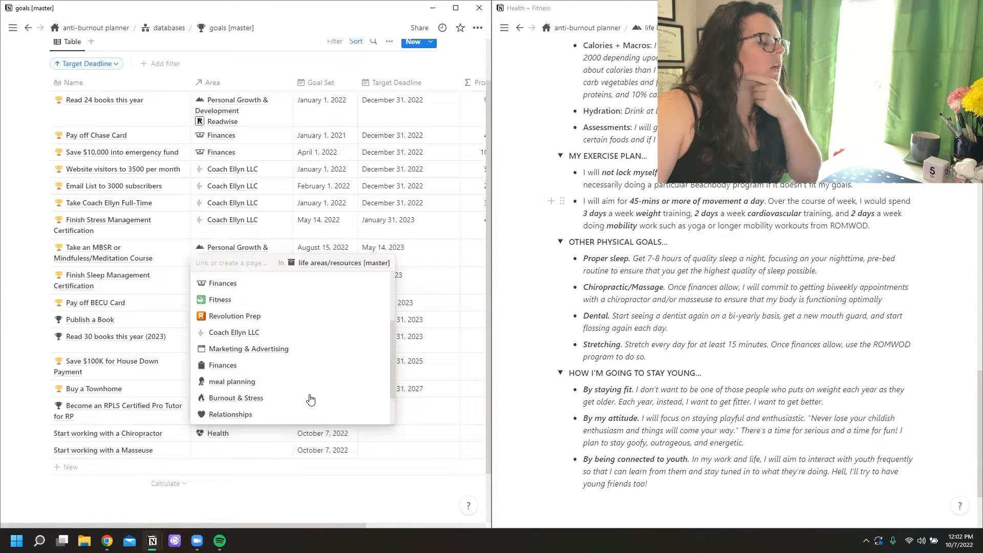
left_click(381, 352)
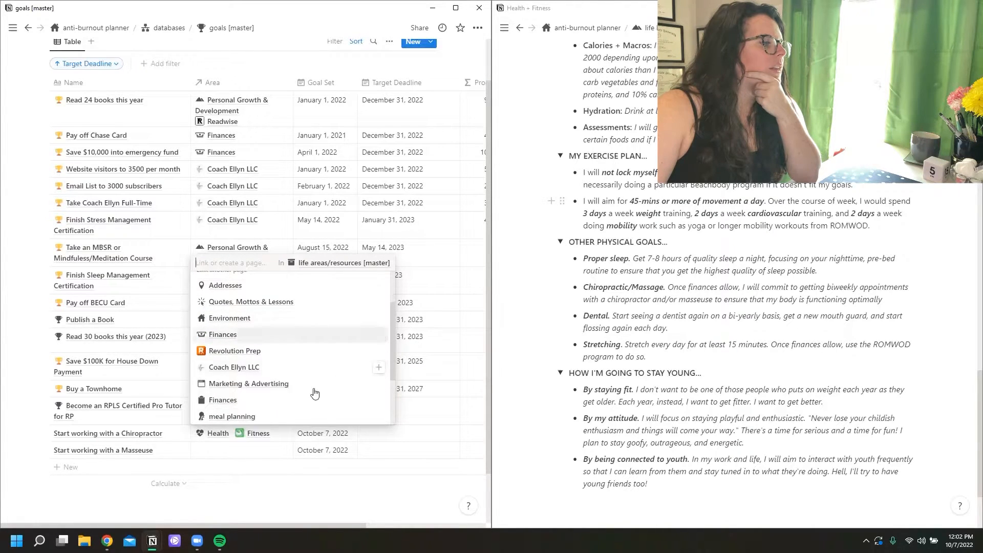
Step: Link the "Start working with a Masseuse" goal to the Fitness and Health areas
left_click(245, 453)
left_click(235, 452)
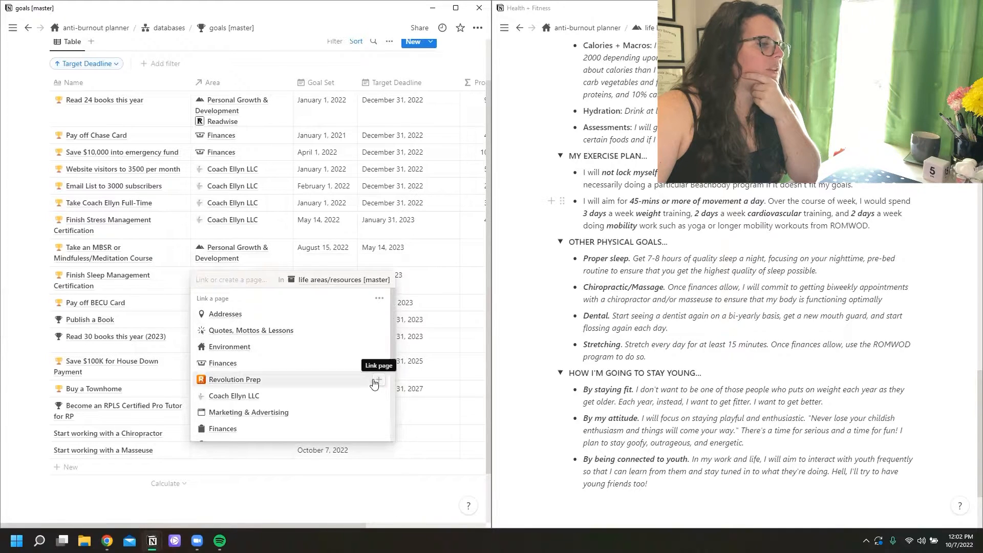
scroll(374, 379, "down", 3)
left_click(379, 365)
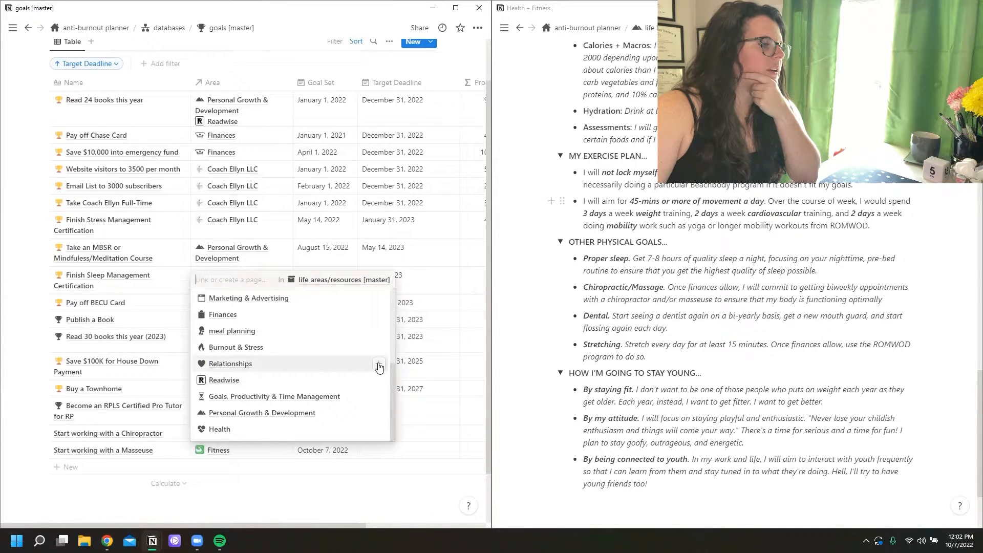
left_click(378, 430)
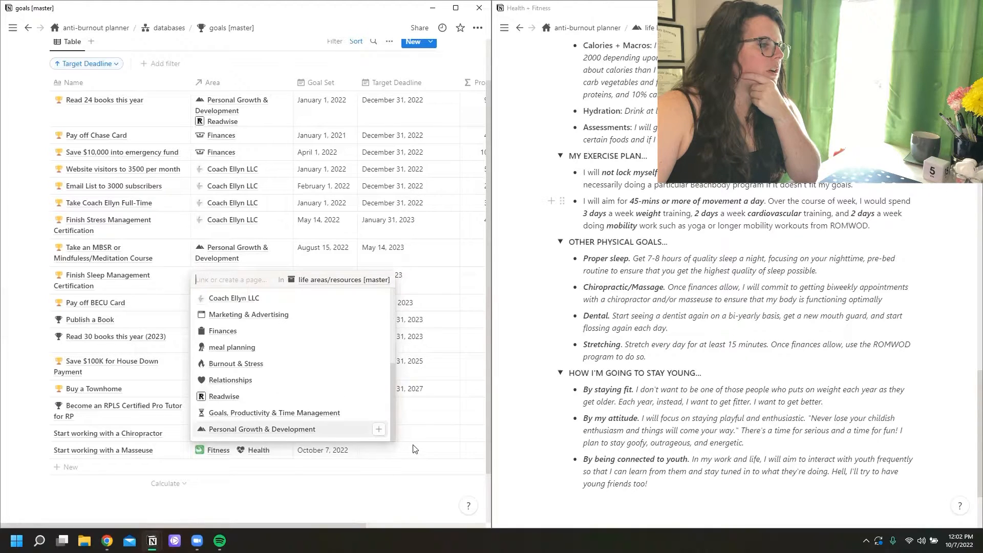
key("Escape")
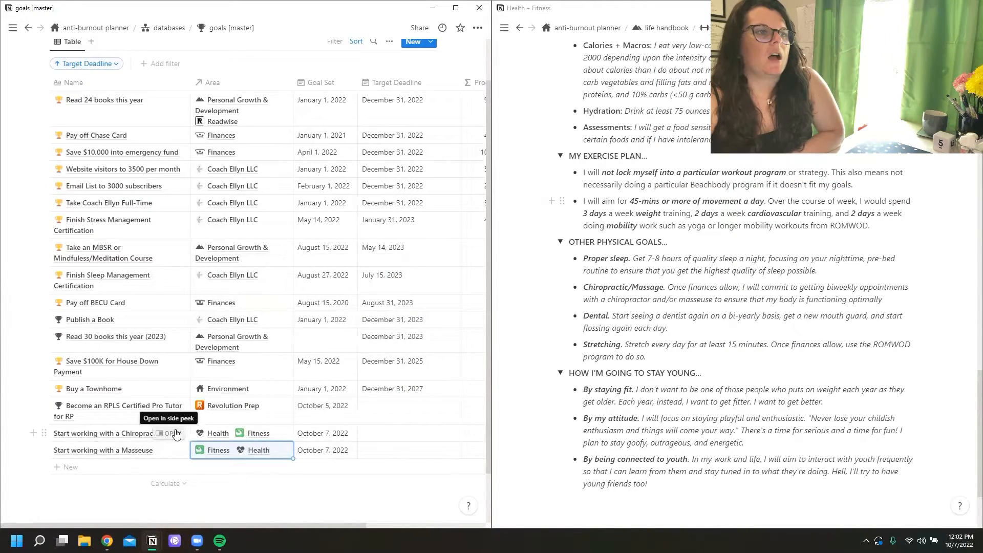
Step: Open the life handbook's Emotional page and review its plan of action for goals to add to the goals table
left_click(667, 28)
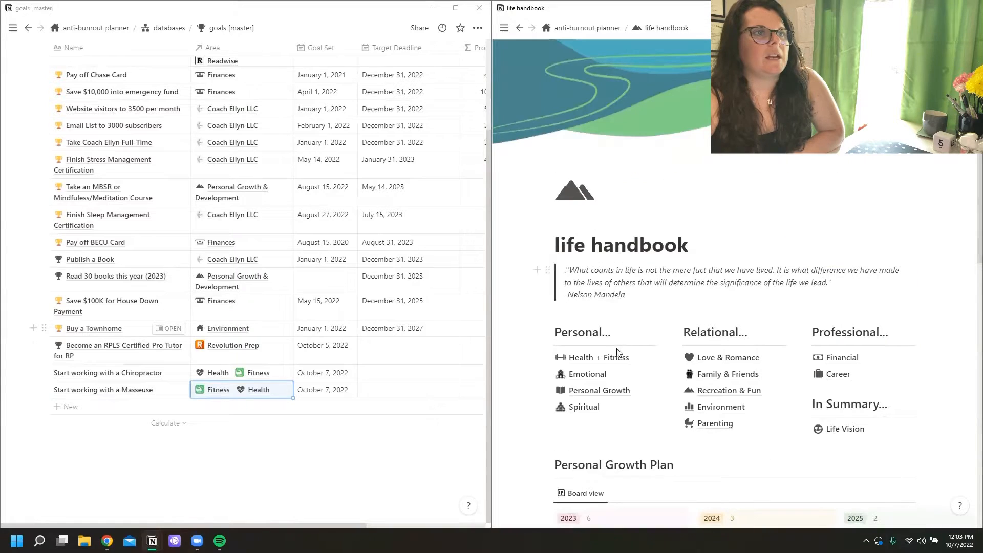
left_click(610, 374)
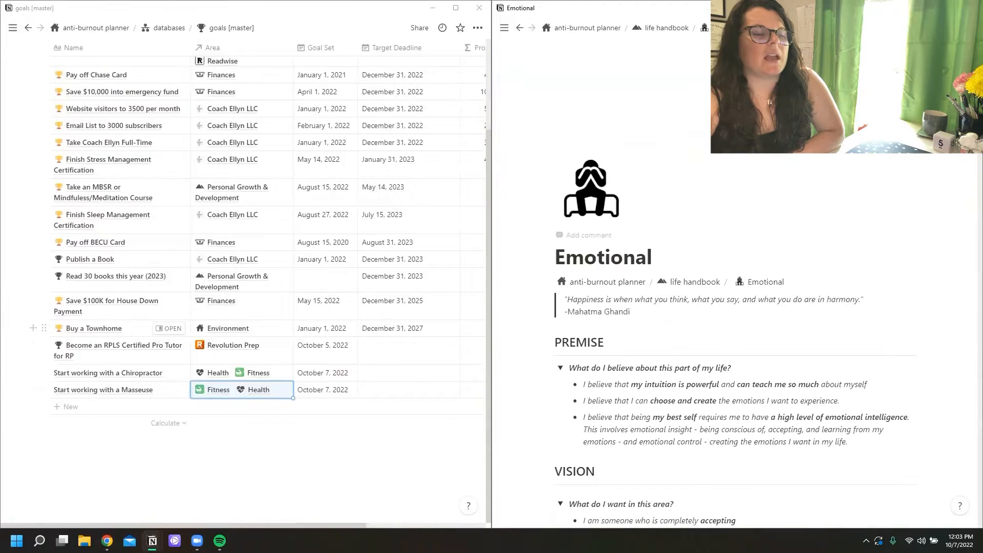
scroll(604, 205, "down", 5)
scroll(587, 127, "down", 10)
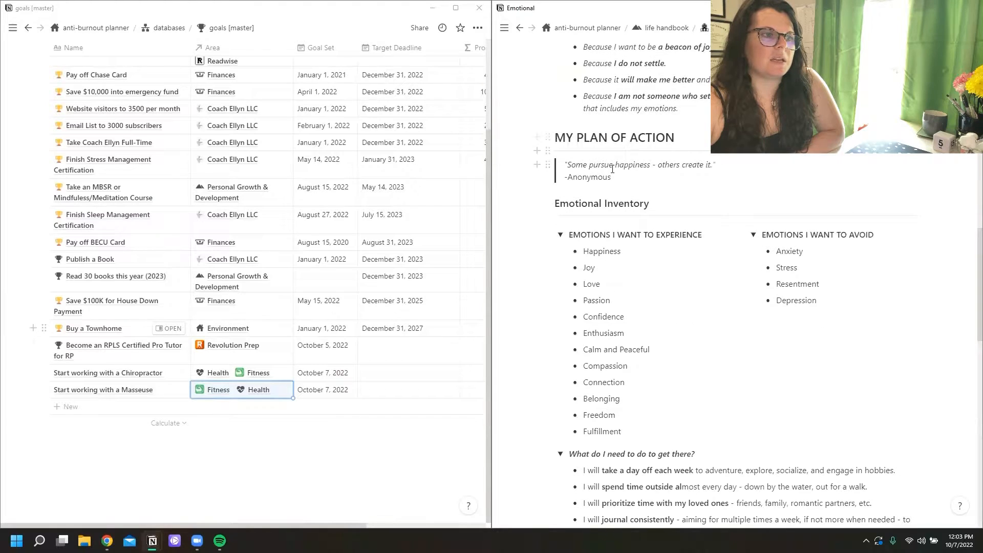
scroll(612, 169, "down", 6)
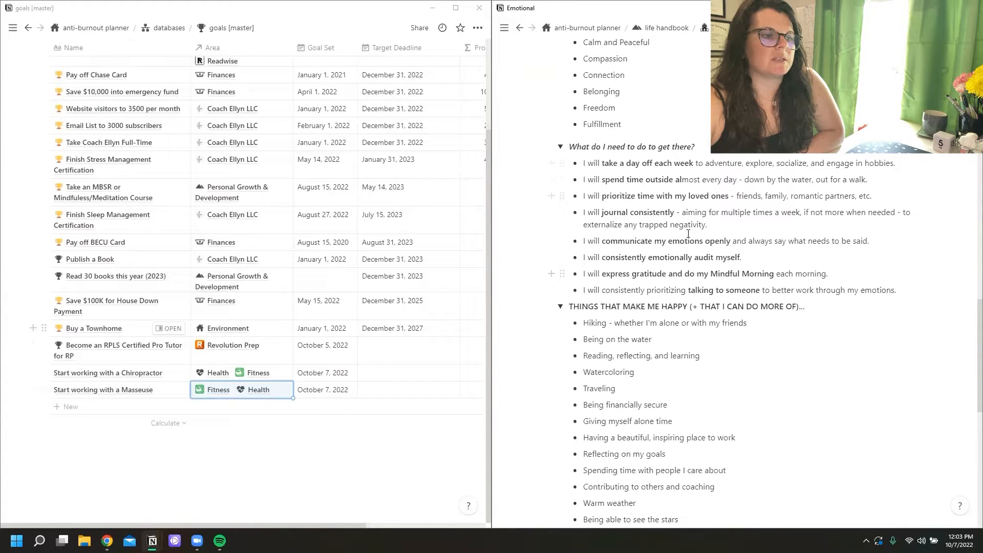
scroll(730, 258, "down", 3)
Step: Add a goal named "Find a Therapist that Challenges me to Work through my Insecurit" at the end of the goals table
left_click(70, 407)
type("Find ")
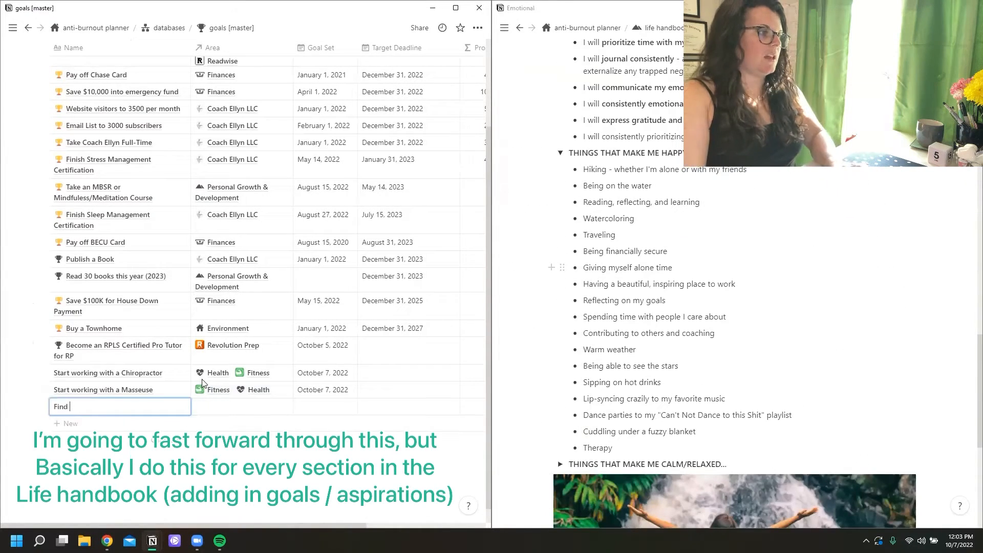
type("a Therapist that Challenges me to Work through my Insecurit")
Step: Link the therapist goal to the Relationships and Personal Growth & Development areas and set its Goal Set date to October 7, 2022
left_click(209, 411)
left_click(378, 264)
left_click(378, 353)
left_click(325, 411)
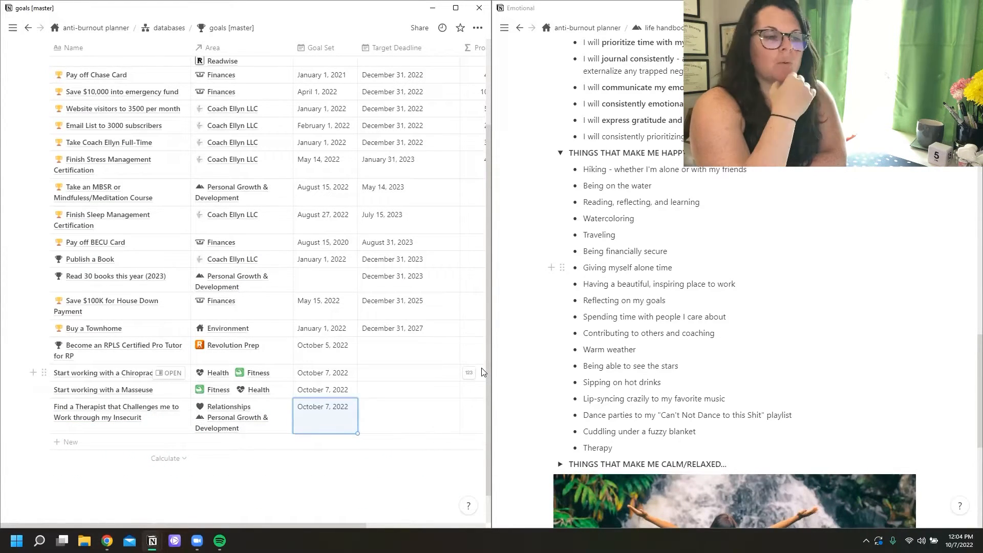
Step: Open the life handbook's Personal Growth page and find the yearly personal growth training item in its plan of action
left_click(560, 153)
scroll(749, 324, "up", 2)
scroll(749, 324, "up", 20)
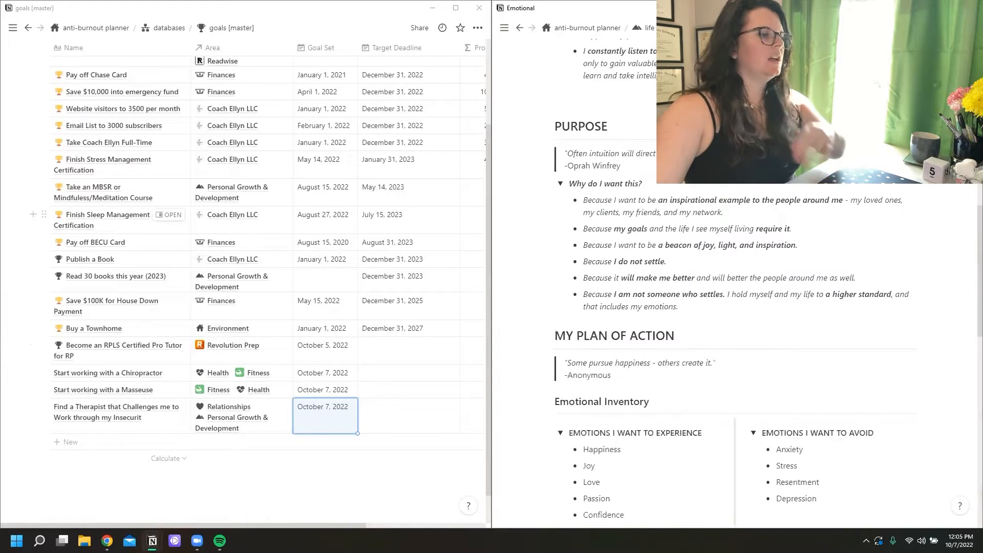
left_click(646, 28)
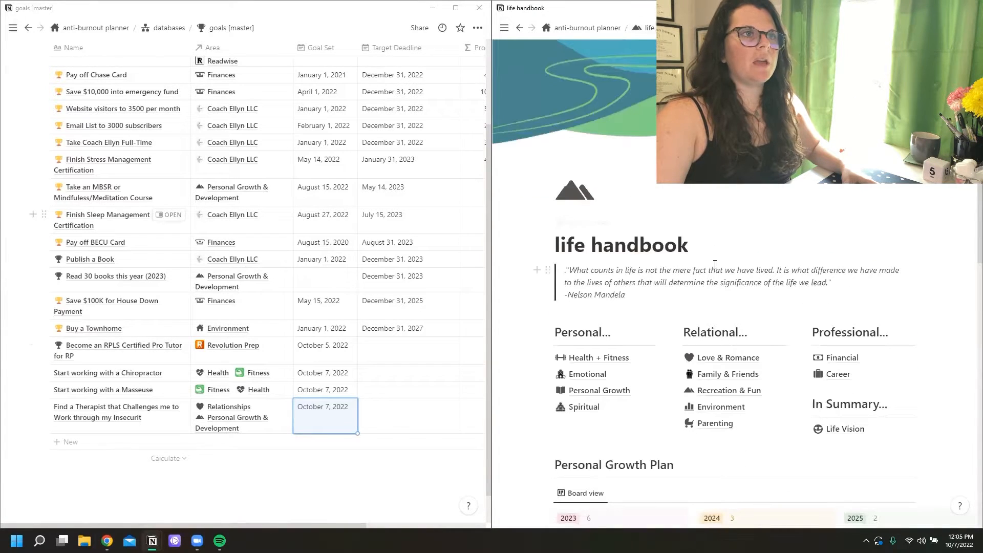
left_click(617, 390)
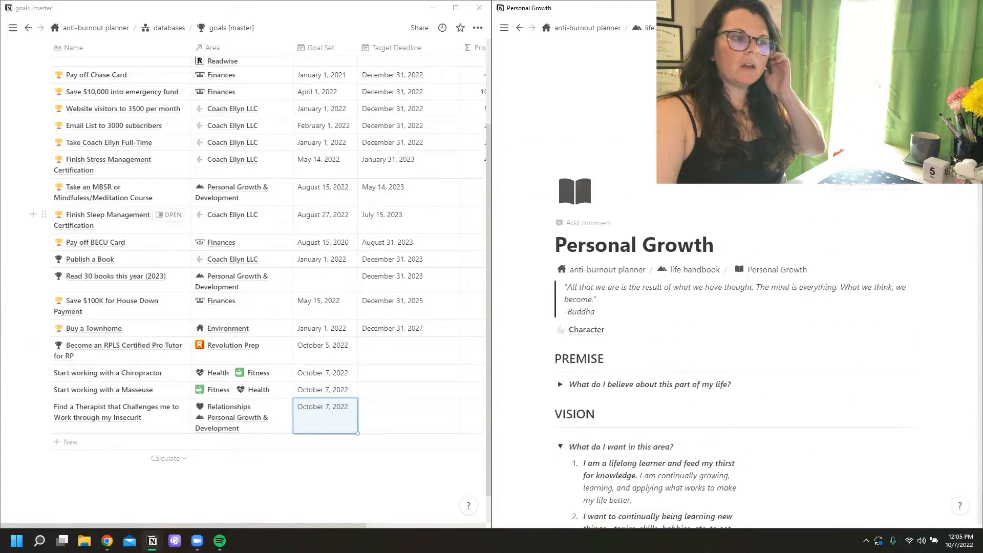
scroll(735, 307, "down", 10)
scroll(735, 308, "down", 4)
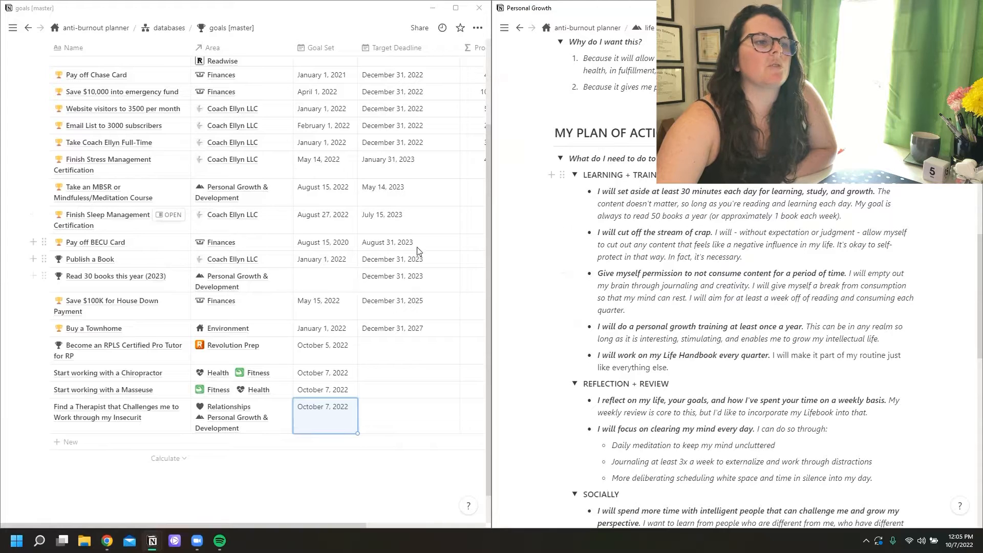
left_click_drag(636, 327, 734, 328)
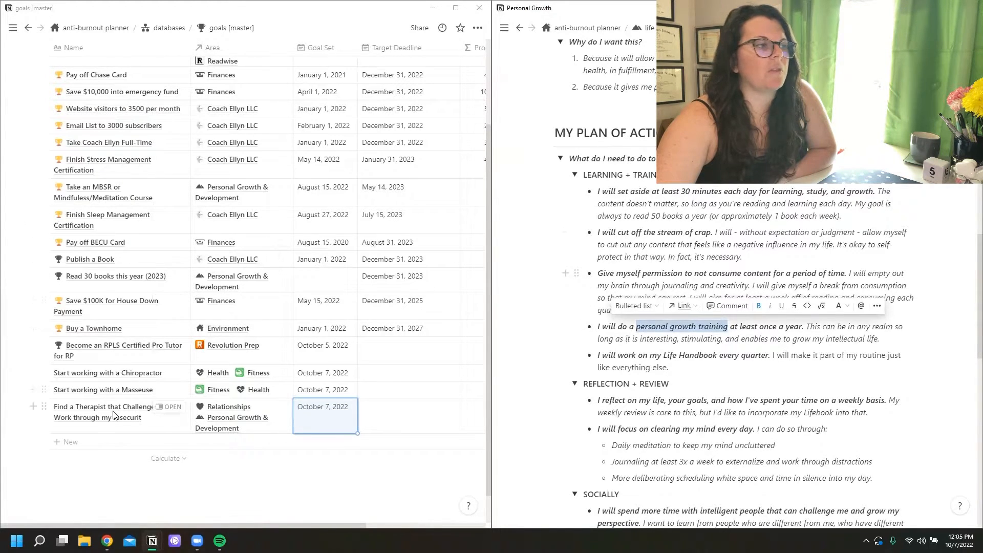
Step: Open the main dashboard and clear the task "Determine when you're going to return to Pinterest Lab Training" from the Daily Tasks table
mouse_move(13, 28)
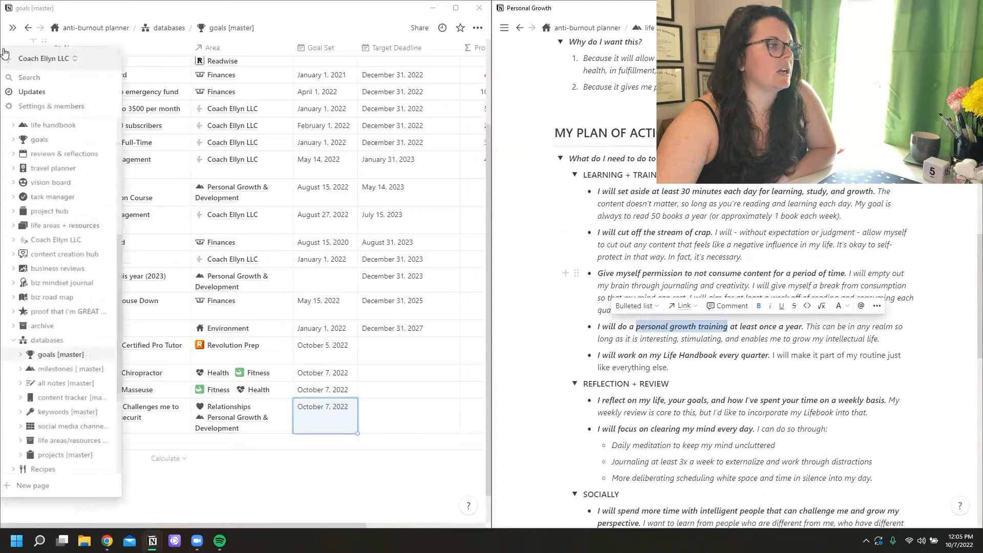
scroll(56, 148, "up", 5)
left_click(64, 144)
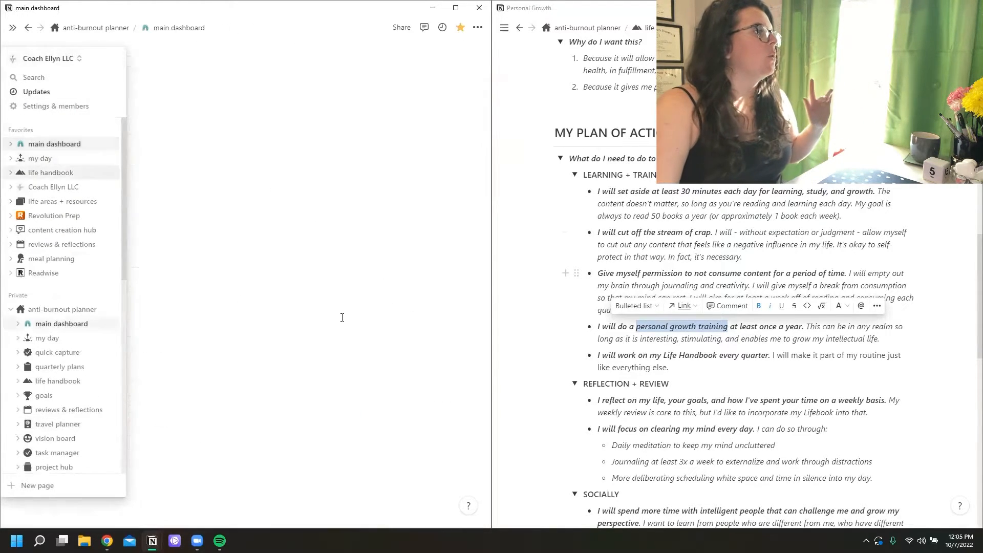
scroll(346, 314, "down", 8)
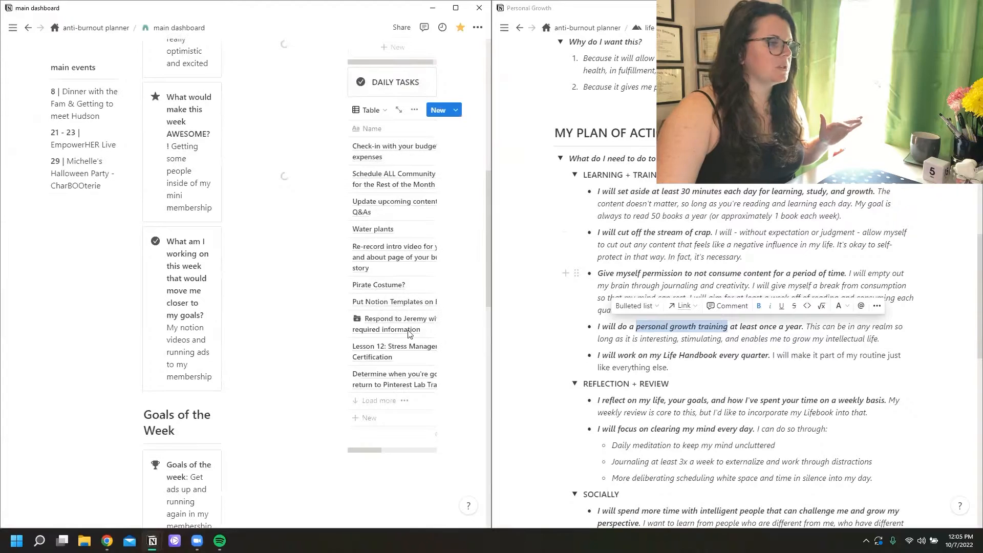
left_click(390, 350)
key("ctrl+a")
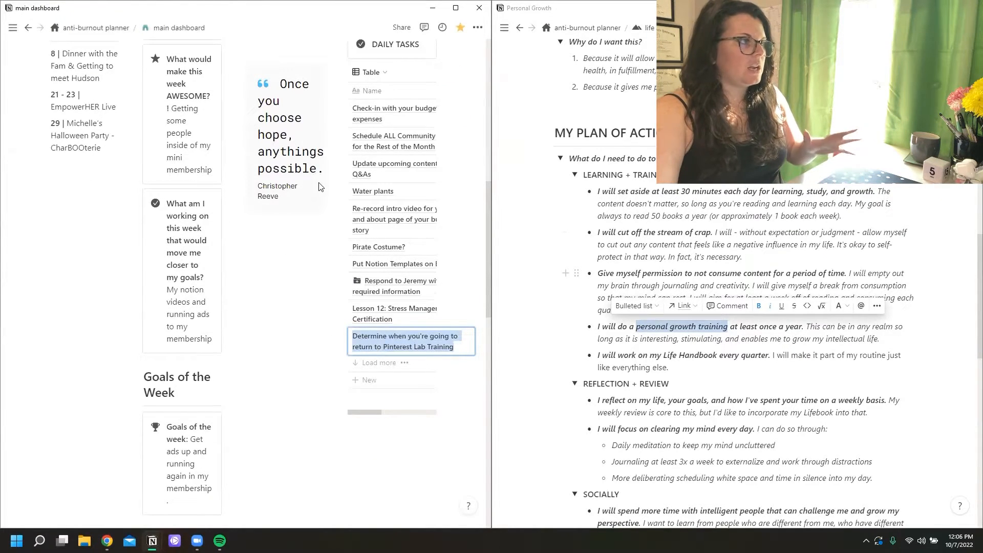
left_click_drag(374, 414, 358, 384)
left_click(382, 338)
Step: Return from the main dashboard to the goals [master] database
left_click(12, 28)
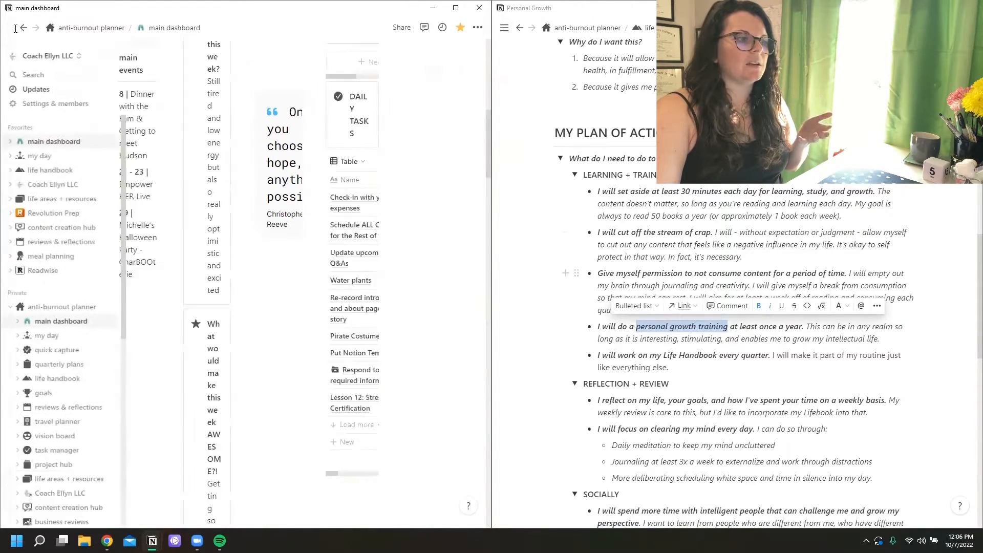
left_click(138, 28)
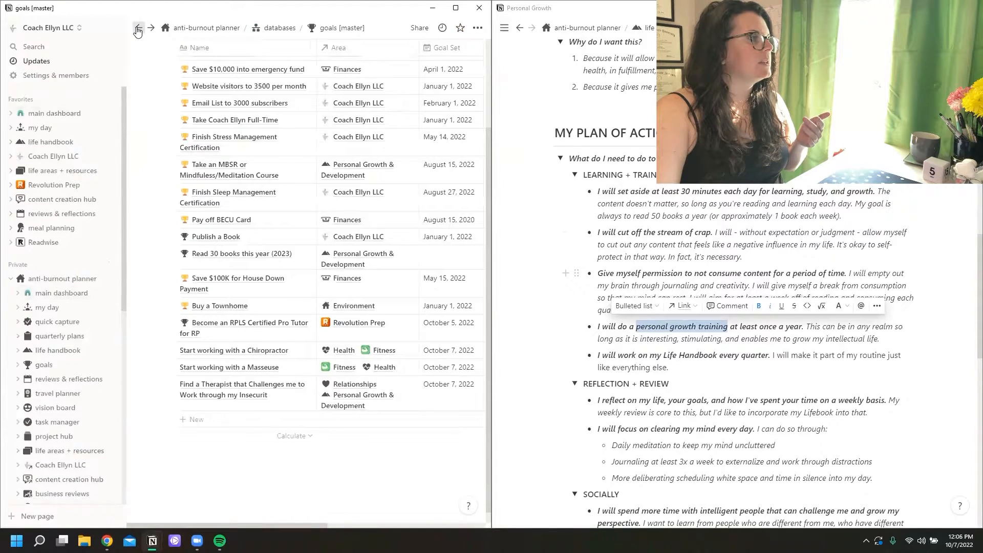
left_click(137, 28)
left_click(176, 30)
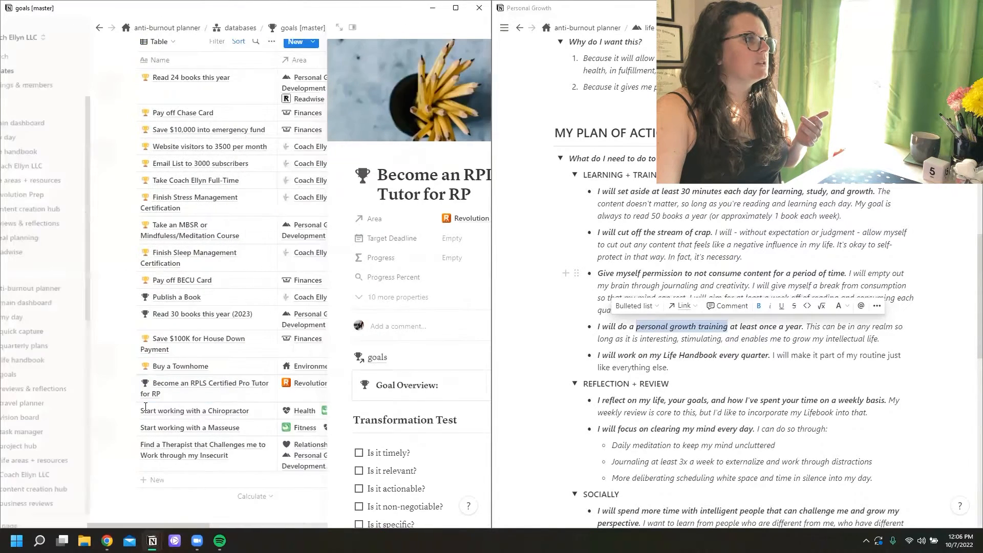
Step: Add a goal named "Complete the Pinterest Lab Training by Jenna Kutcher" at the end of the goals table
left_click(209, 482)
key("Down")
type("Complete the POint")
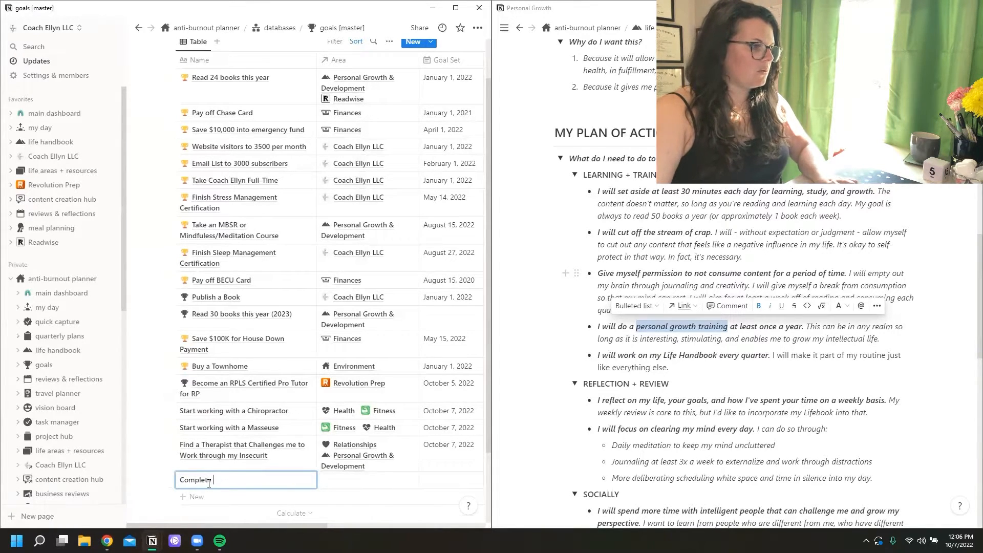
key("BackSpace")
key("BackSpace")
key("BackSpace")
key("BackSpace")
type("interest Lab Training by Jenna Kutche")
key("Escape")
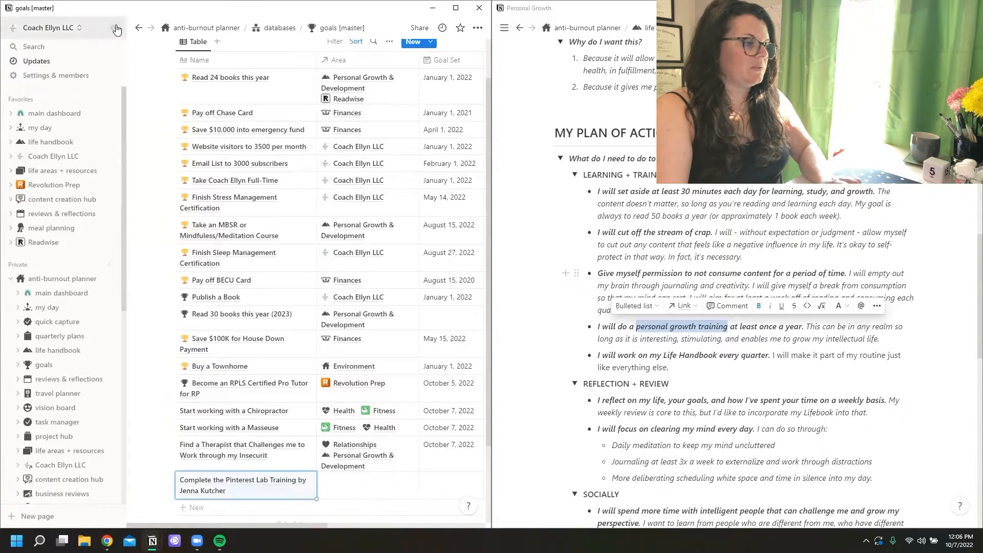
Step: Link the Pinterest Lab Training goal to the Coach Ellyn LLC and Marketing & Advertising areas
left_click(114, 28)
left_click(232, 490)
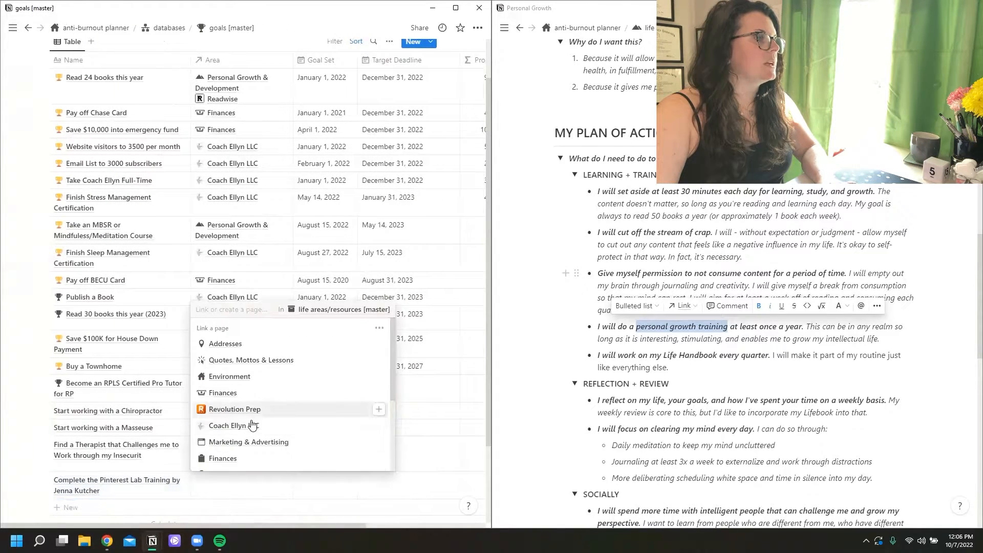
left_click(251, 425)
scroll(267, 398, "down", 1)
left_click(262, 411)
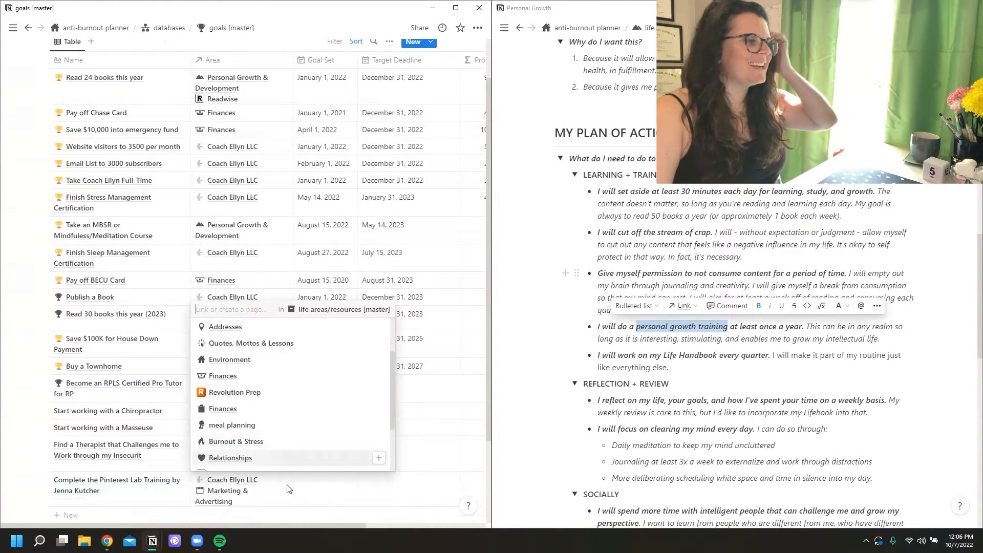
Step: Widen the Area column and set the Pinterest Lab Training goal's Goal Set date to October 7, 2022
key("Escape")
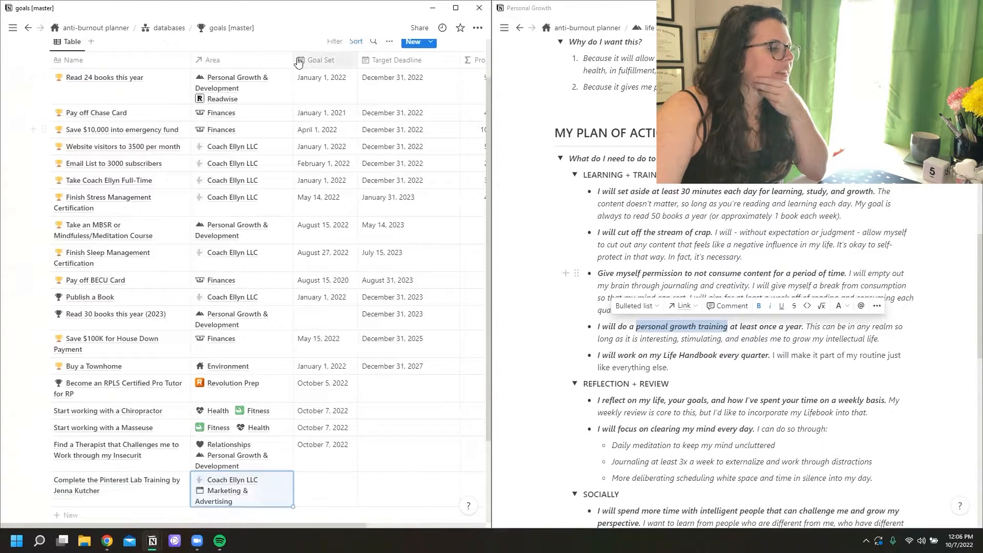
left_click_drag(293, 60, 309, 60)
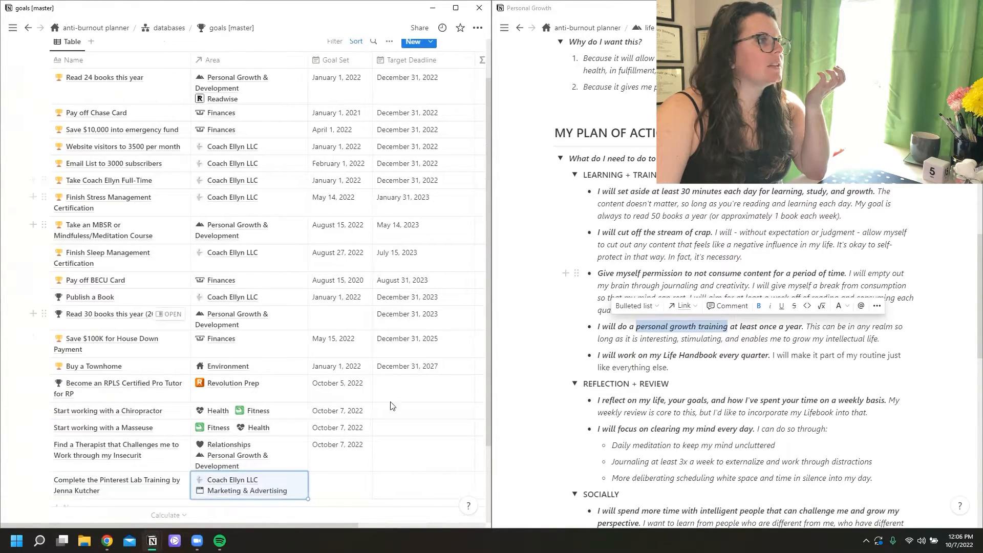
left_click(341, 486)
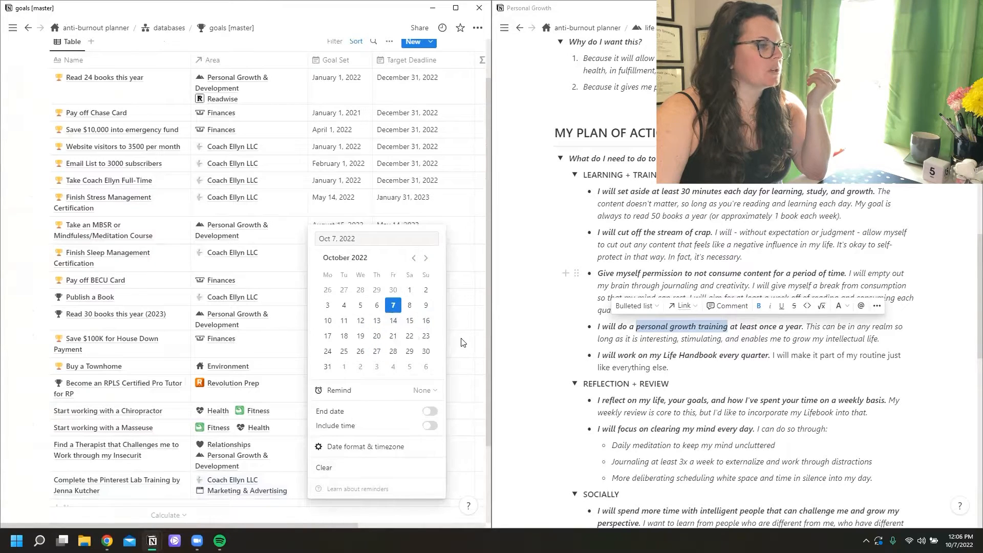
key("Escape")
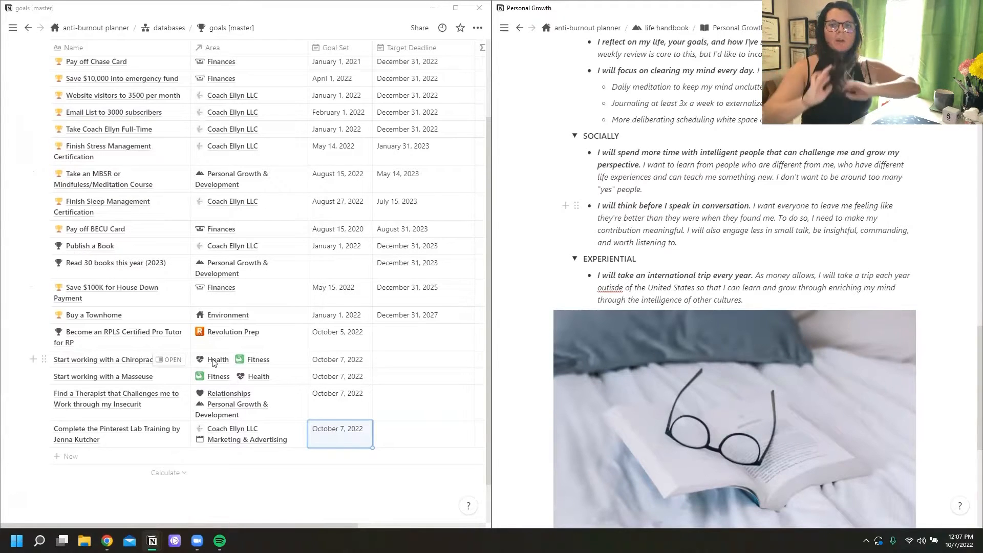
Step: Add a milestone to the MBSR or mindfulness/meditation course goal for looking back into the Kiva Meditation by Emily Fletcher
mouse_move(64, 414)
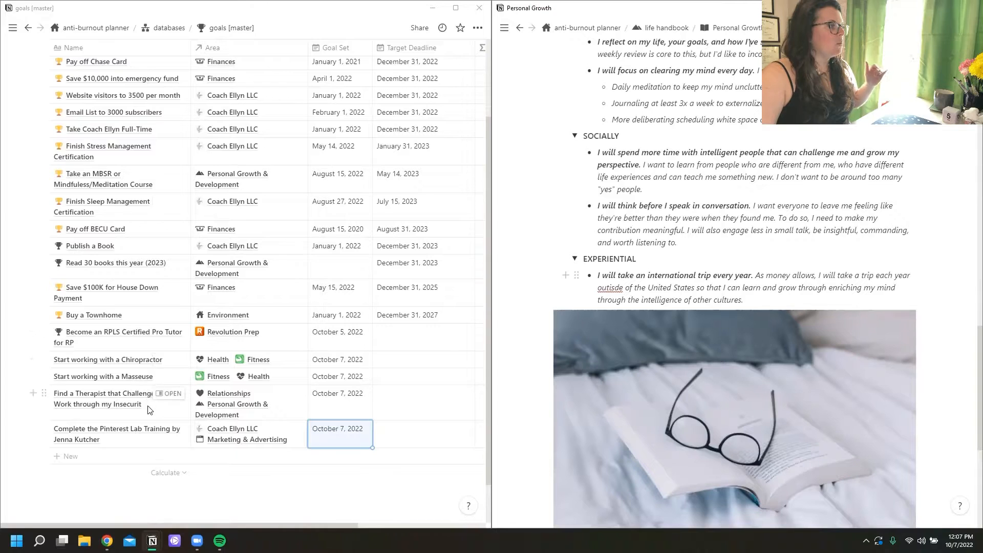
scroll(148, 415, "up", 3)
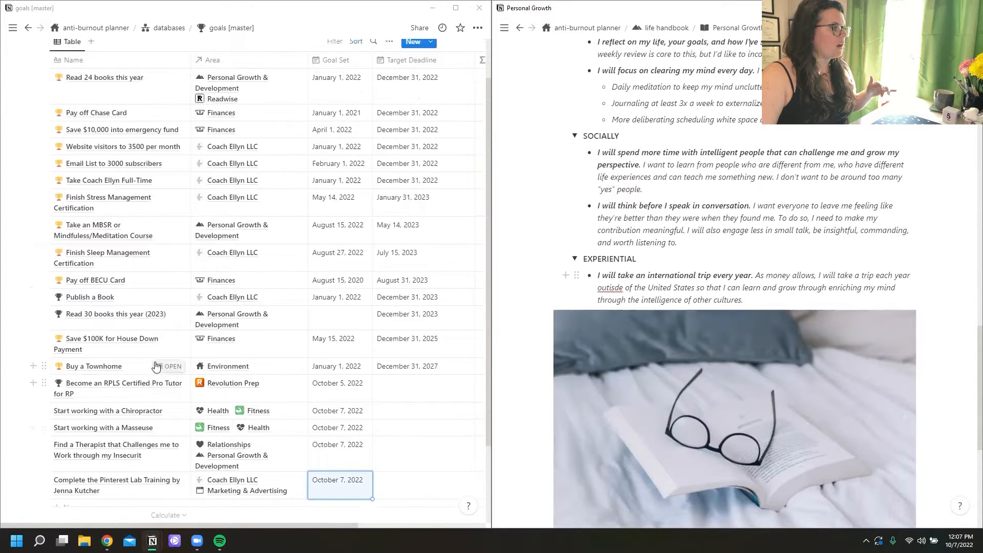
scroll(269, 285, "down", 3)
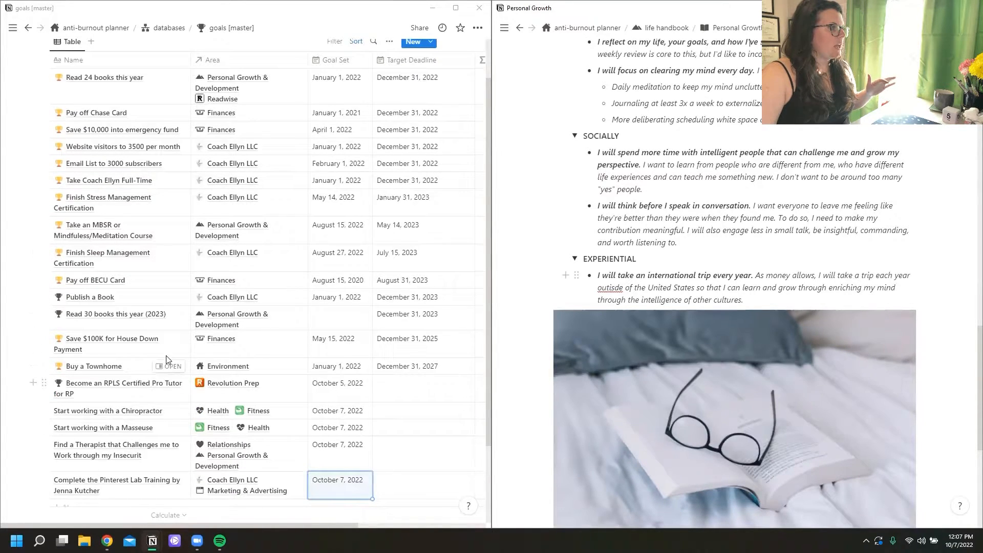
scroll(131, 367, "up", 3)
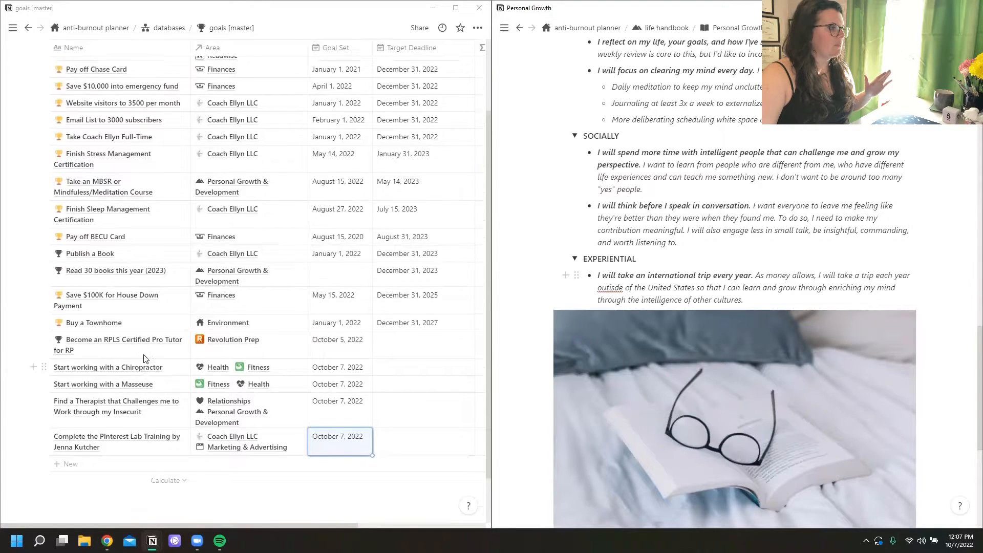
left_click(143, 277)
scroll(380, 248, "down", 5)
scroll(260, 391, "down", 3)
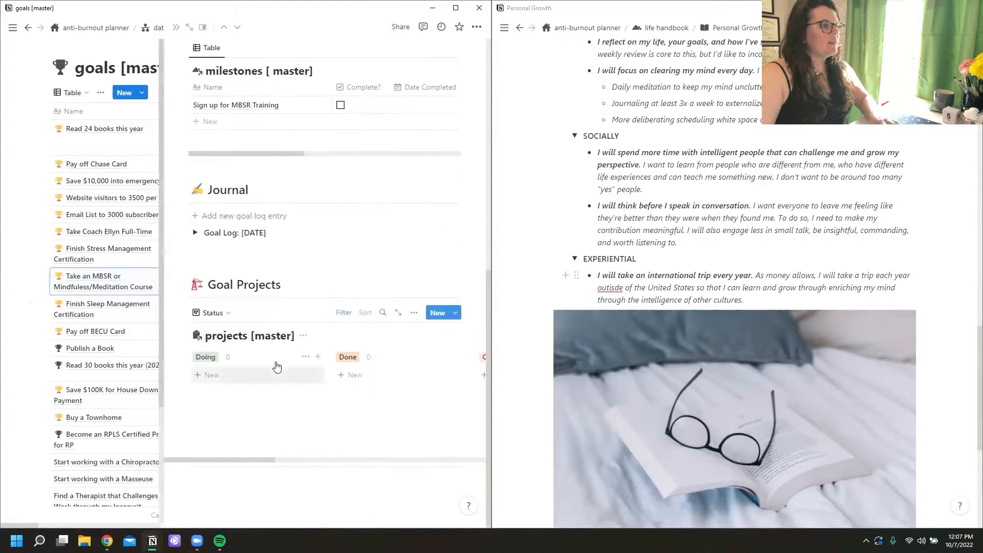
scroll(256, 358, "up", 5)
left_click(252, 328)
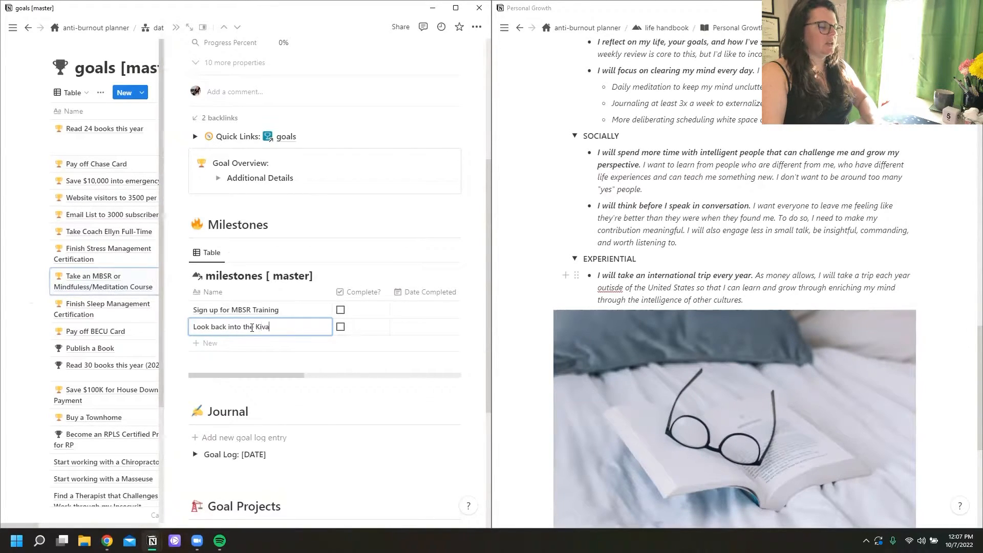
type("Look back into the Kiva Meditation (Emily Fletcher meditation tr")
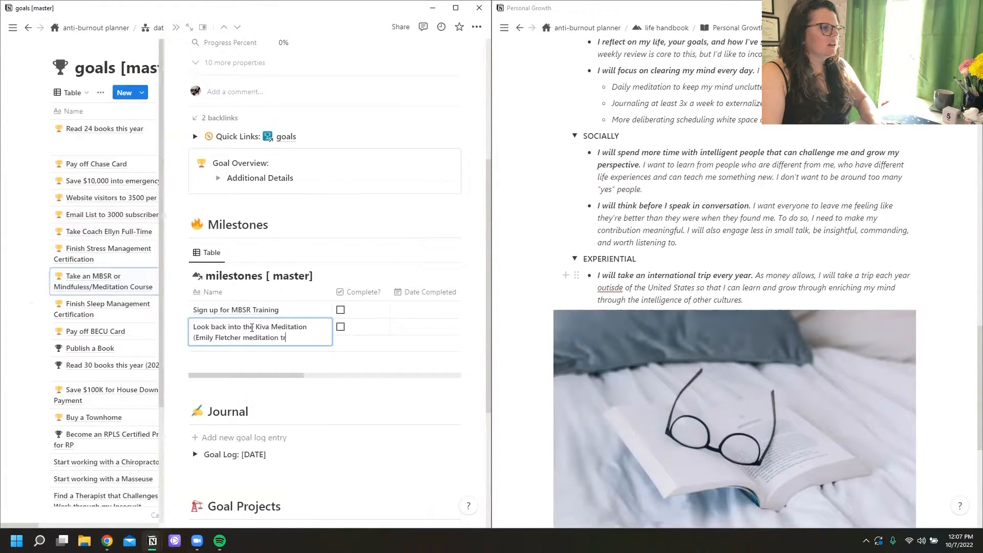
left_click(457, 383)
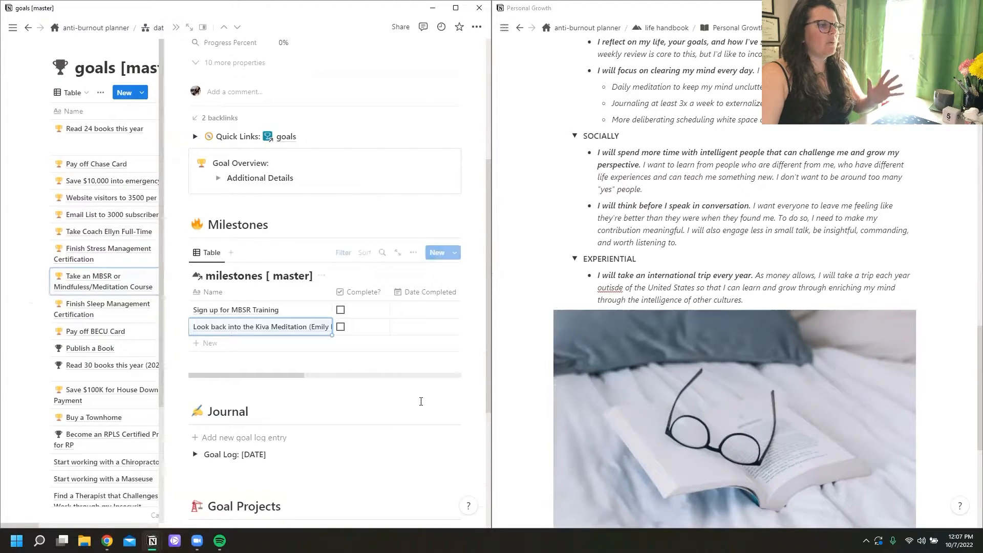
left_click(174, 28)
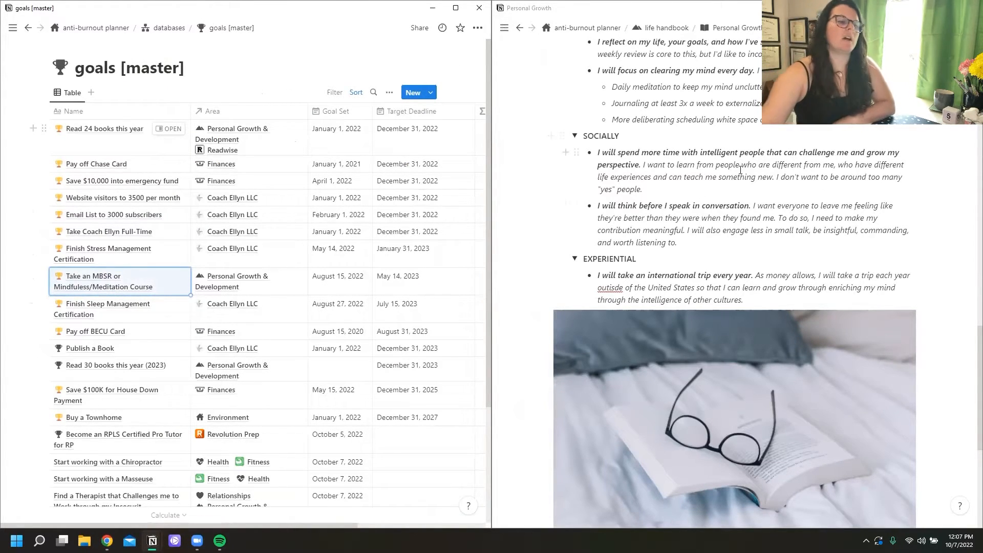
Step: Open the Growth Plan page from the Important Links on the Personal Growth page
scroll(741, 170, "up", 1)
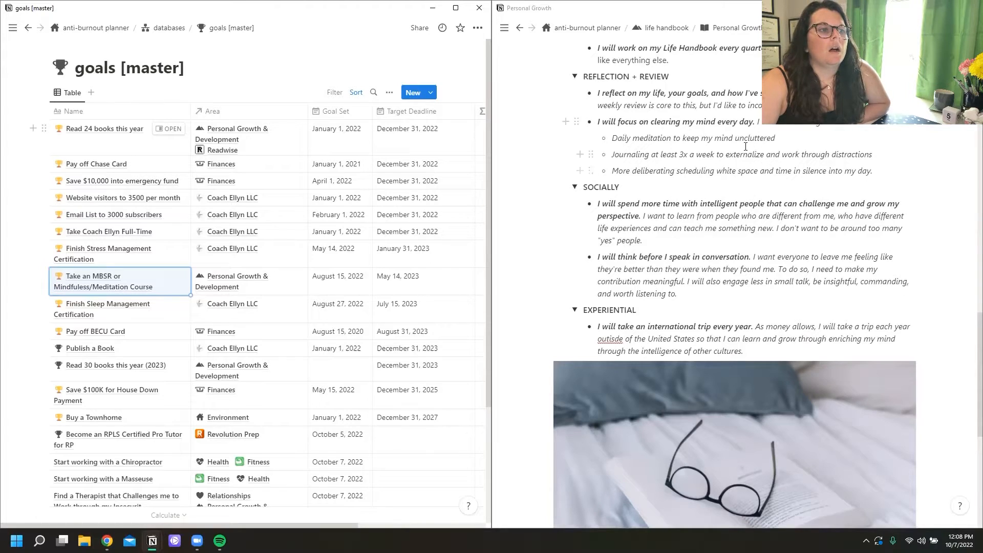
scroll(676, 107, "down", 6)
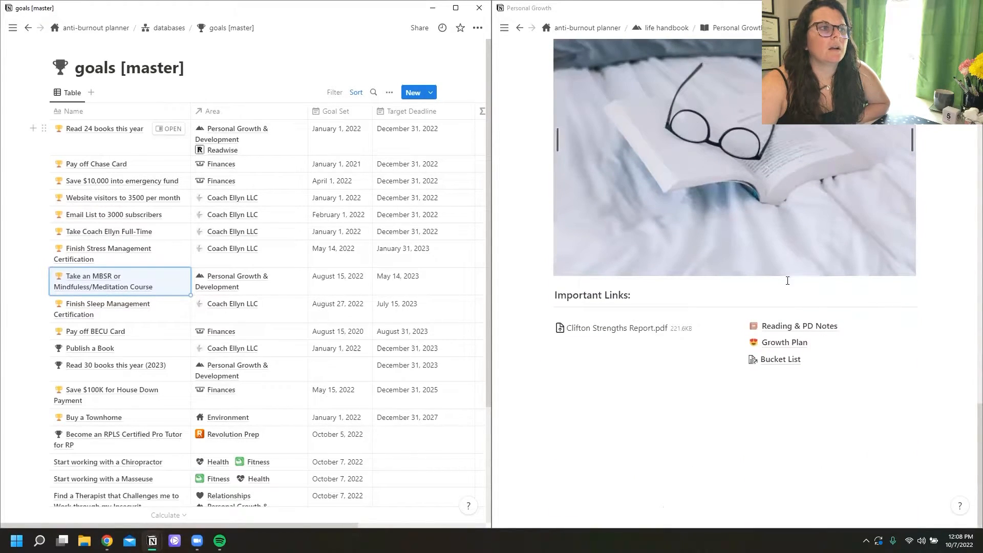
left_click(787, 343)
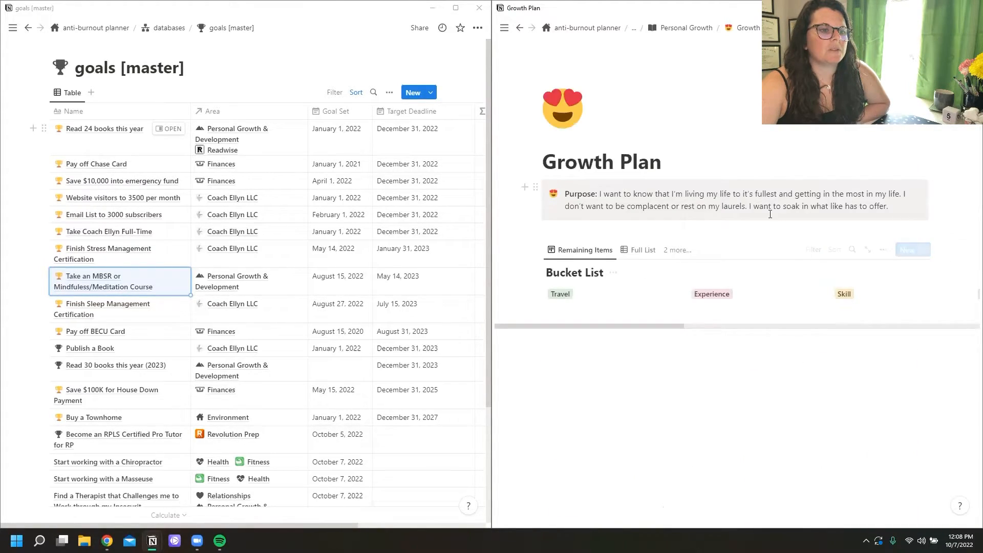
Step: Examine the Bucket List board's categories, including Travel, Experience, Skill and Adventures, for items that could become goals
scroll(681, 287, "down", 3)
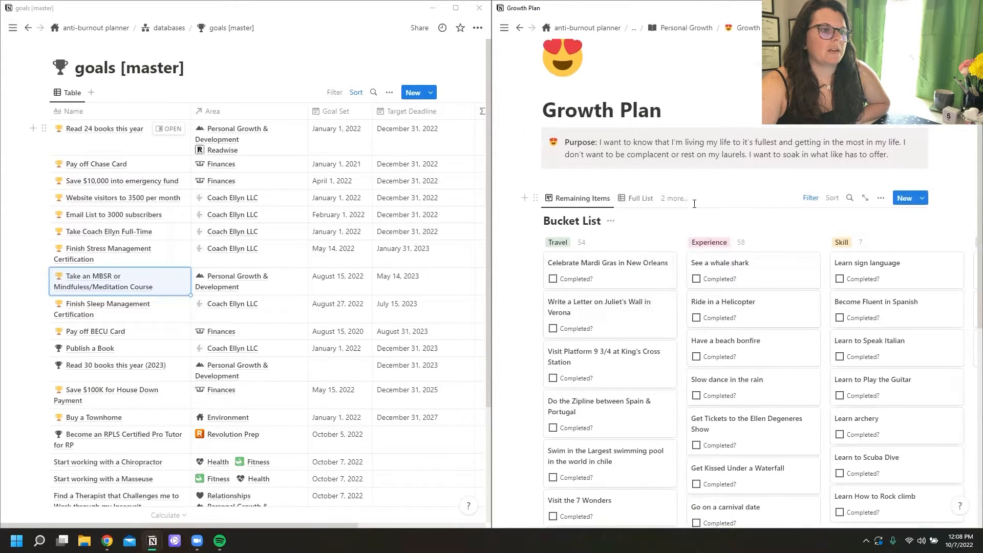
scroll(628, 357, "down", 5)
scroll(597, 378, "up", 5)
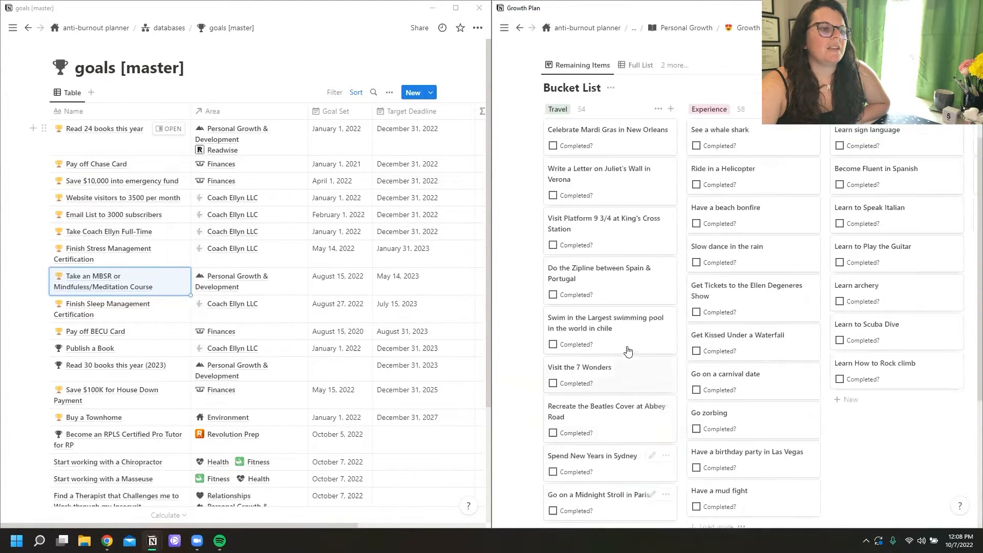
scroll(644, 345, "up", 3)
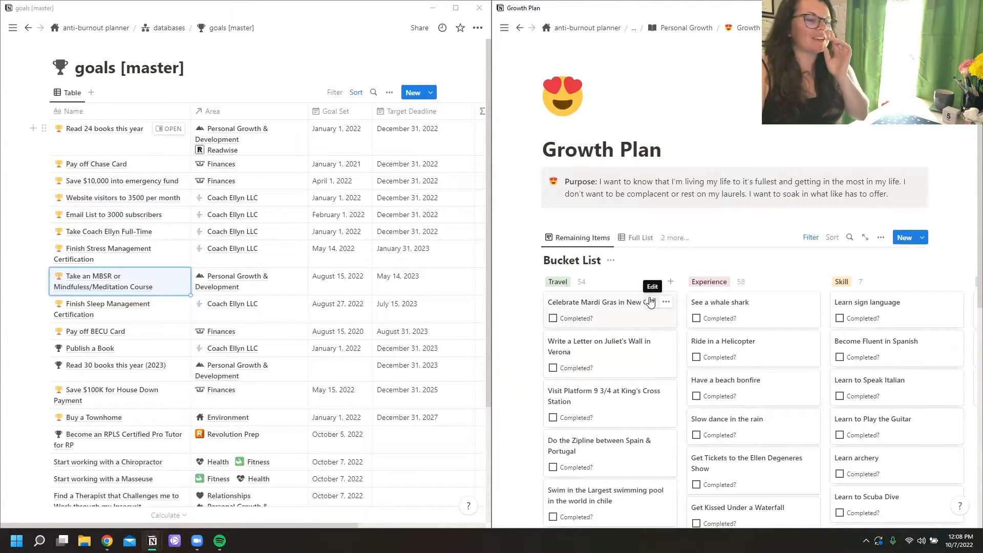
scroll(720, 293, "down", 2)
scroll(720, 293, "down", 4)
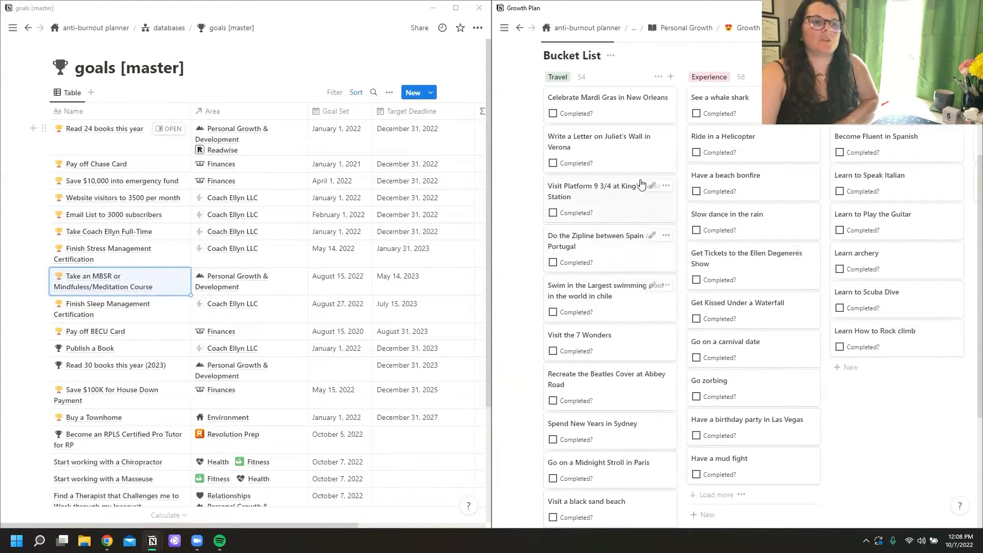
scroll(765, 384, "down", 3)
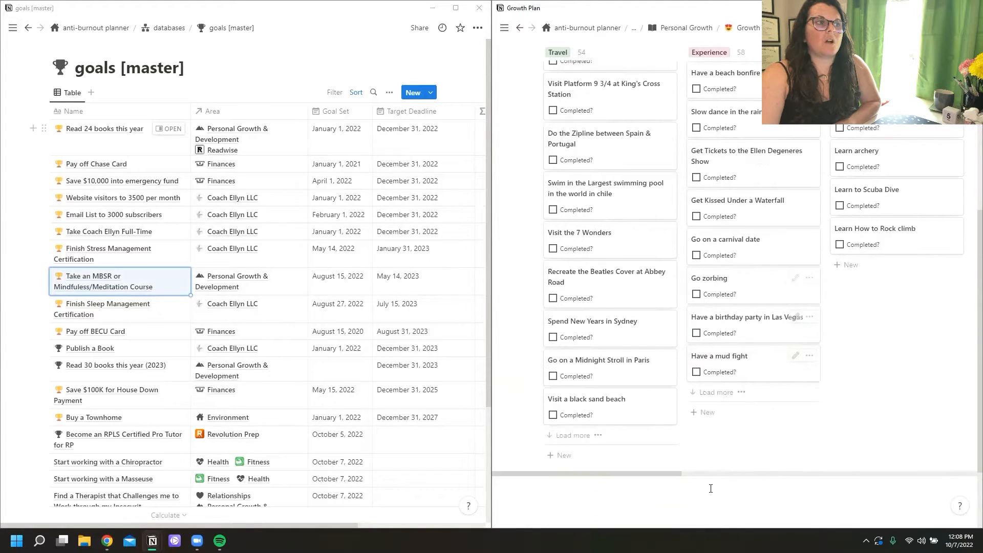
scroll(717, 467, "right", 2)
scroll(717, 467, "right", 6)
scroll(743, 467, "left", 5)
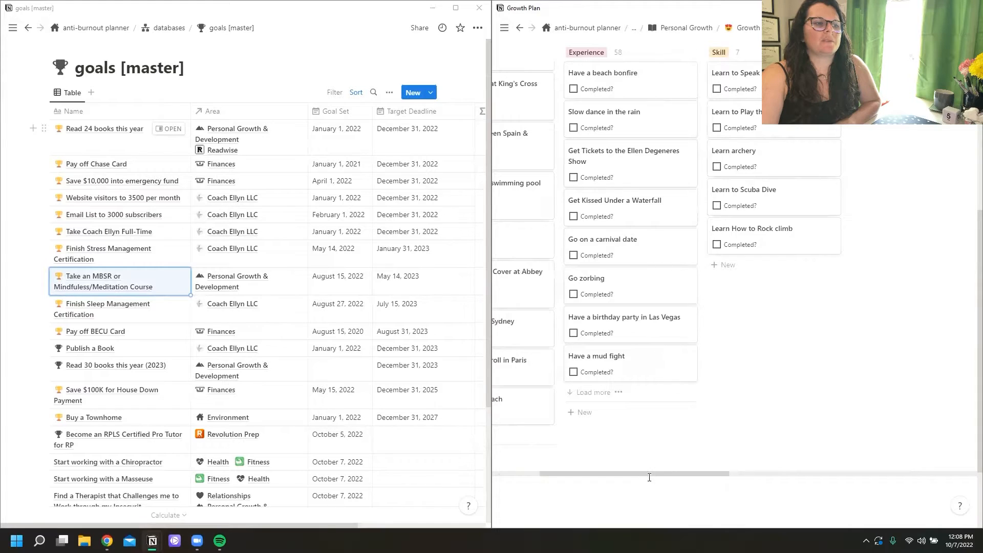
left_click_drag(650, 476, 717, 475)
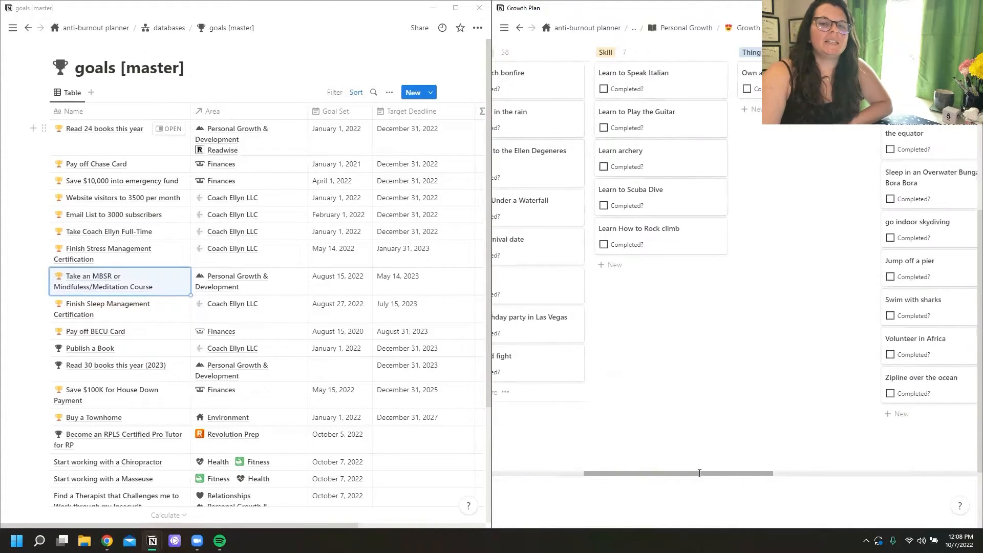
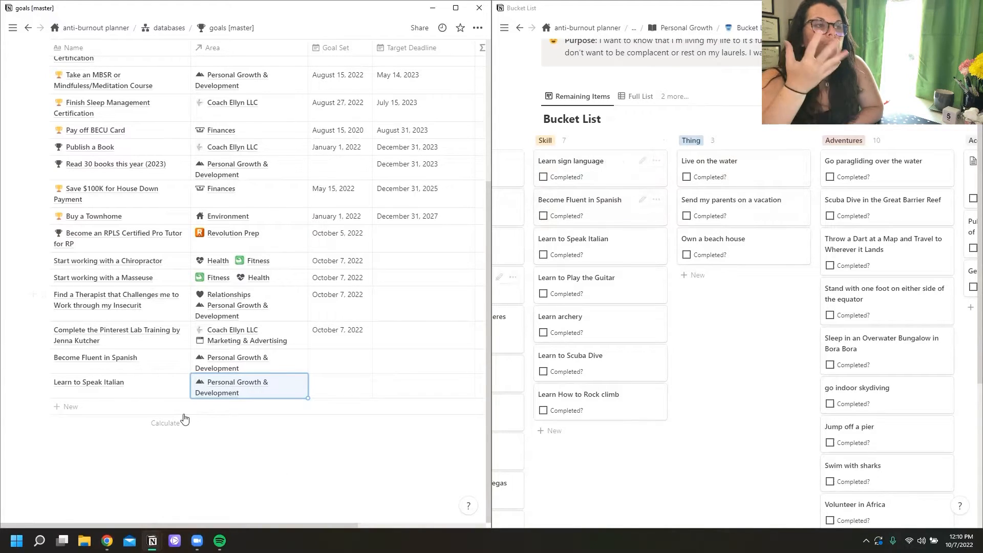
Step: Add a goal named "Learn Sign Language" at the end of the goals table
left_click(133, 409)
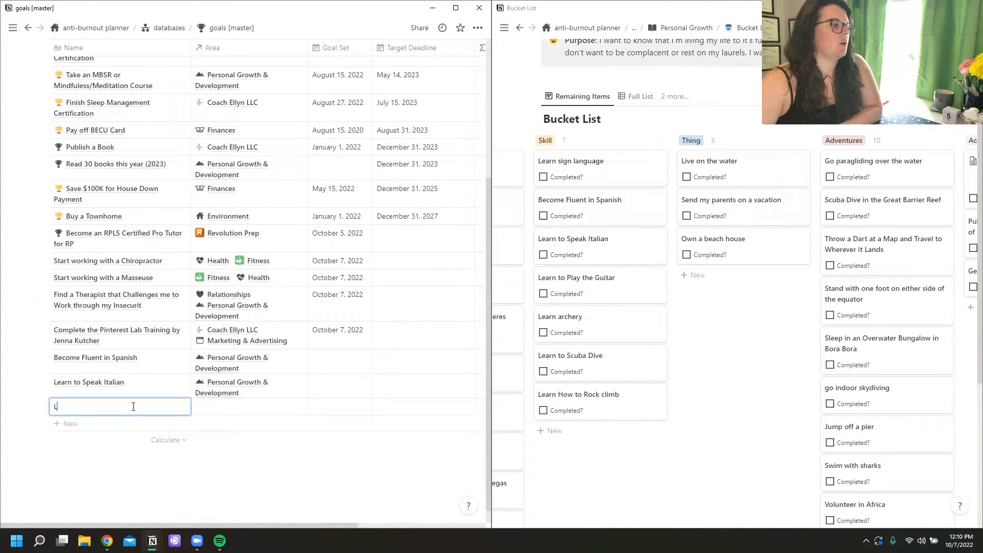
type("Language")
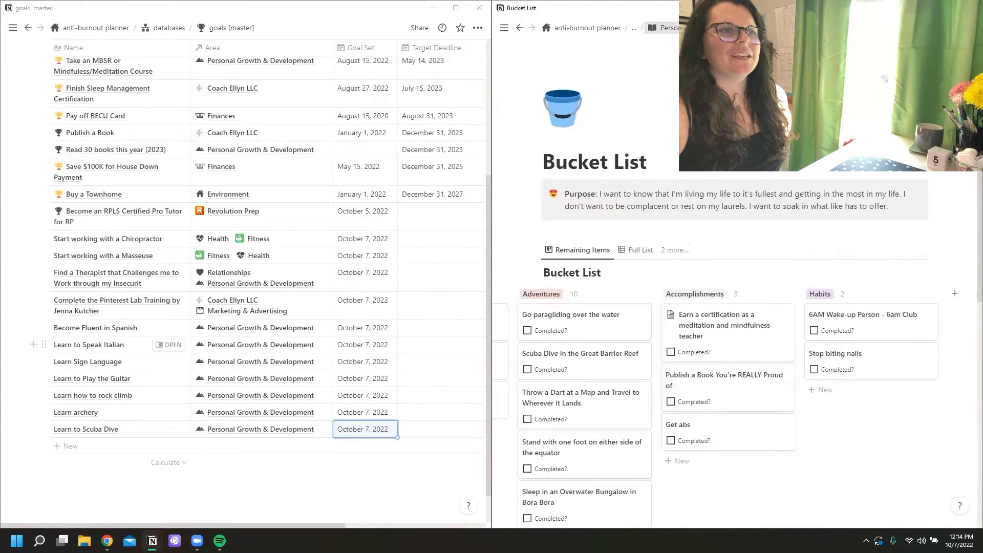
Step: Return to the Personal Growth page and open the second Bucket List link under Important Links
left_click(672, 28)
scroll(711, 187, "down", 1)
scroll(728, 210, "down", 15)
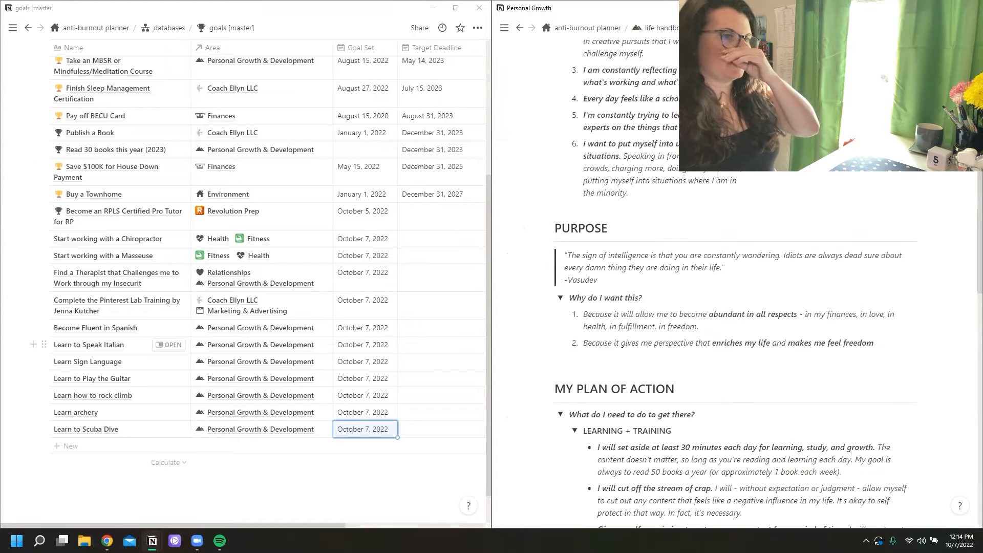
scroll(748, 231, "down", 3)
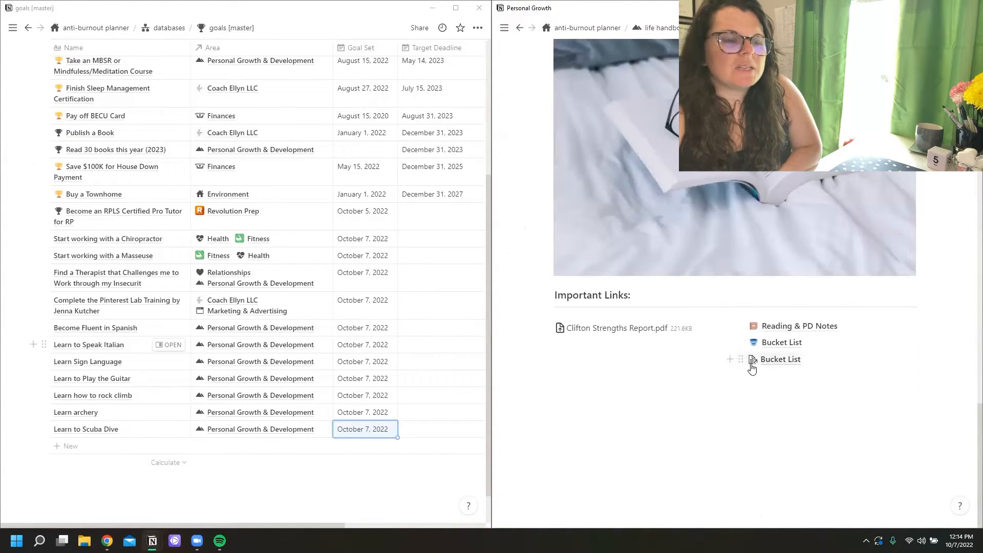
left_click(771, 361)
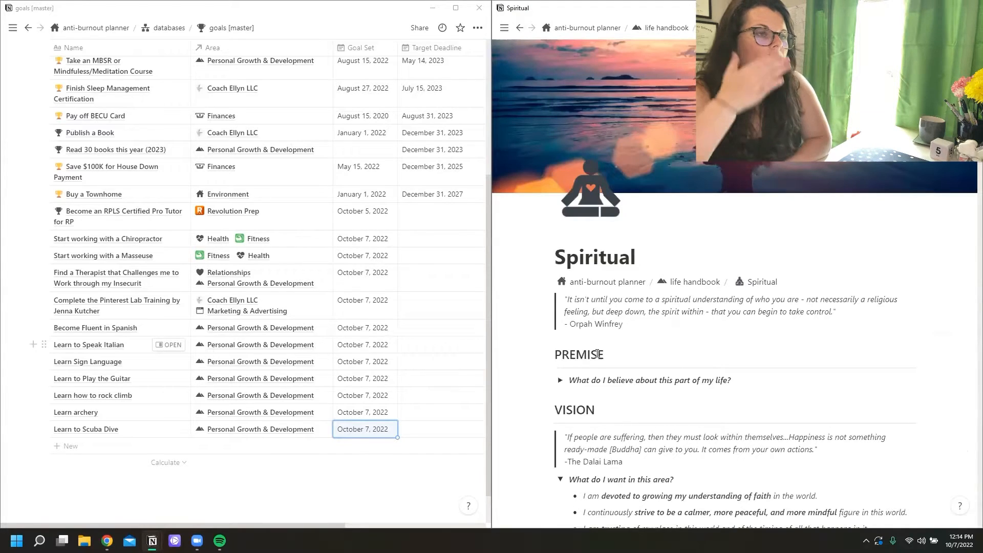
Step: Add goals named "Read the Bhagavad Gita (Hinduism)", "Read the Bible", "Read the Sutras (Buddhism)" and "Read the Quran (Islam)" from the Spiritual page's reading list
scroll(688, 412, "down", 20)
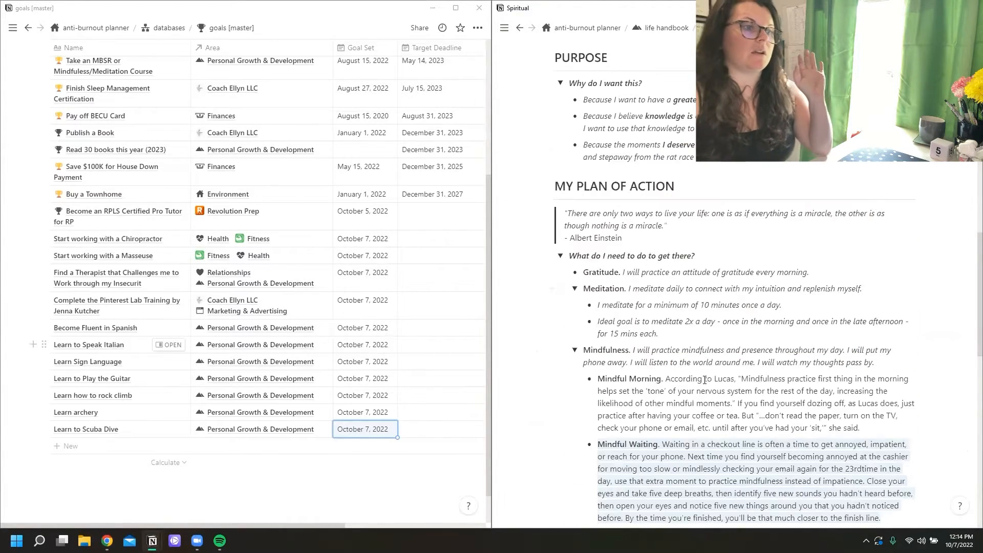
scroll(715, 363, "down", 9)
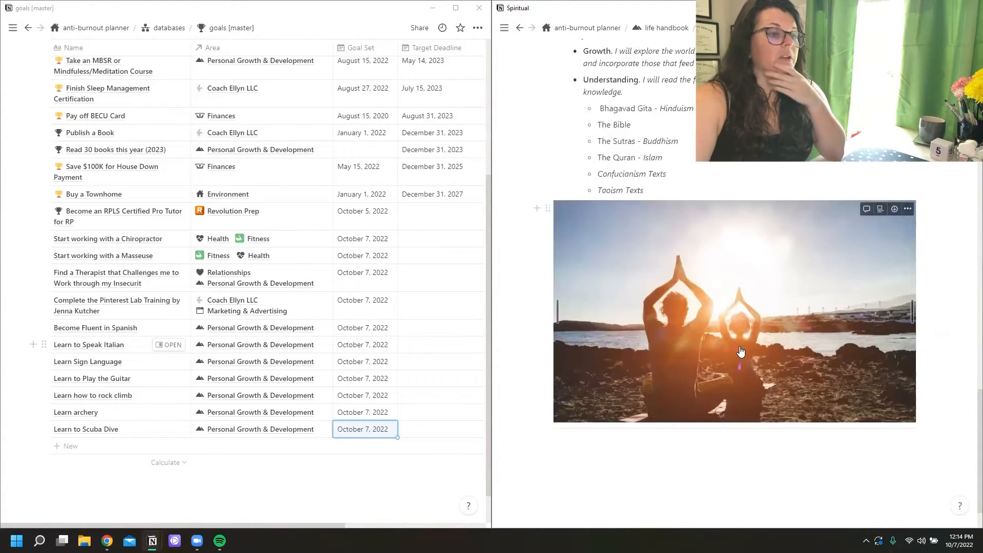
scroll(746, 352, "up", 13)
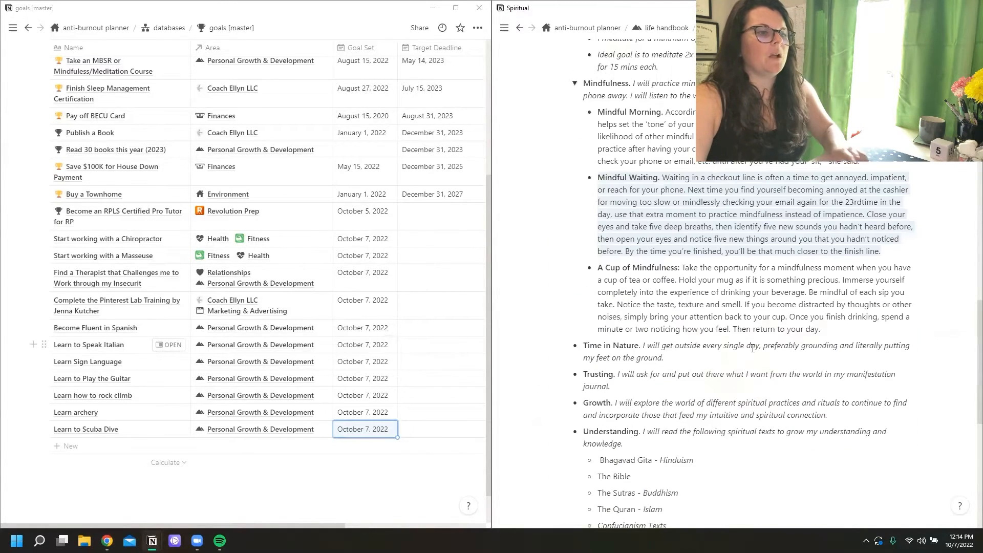
scroll(644, 329, "down", 7)
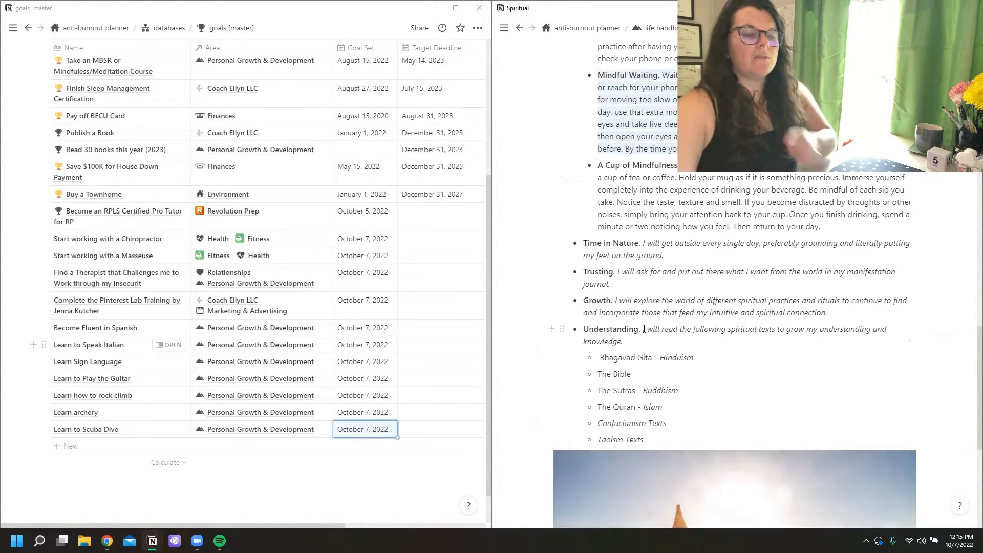
left_click(94, 447)
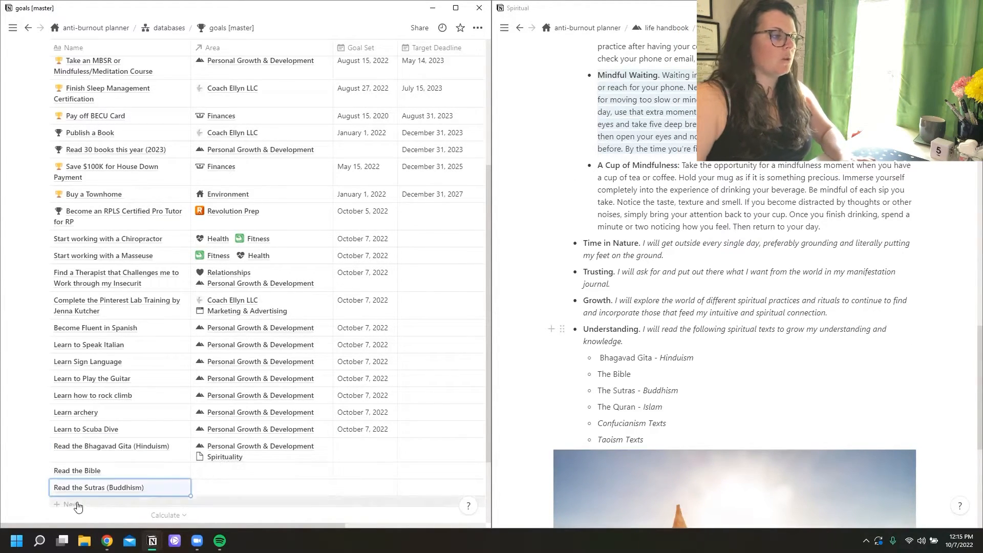
left_click(84, 504)
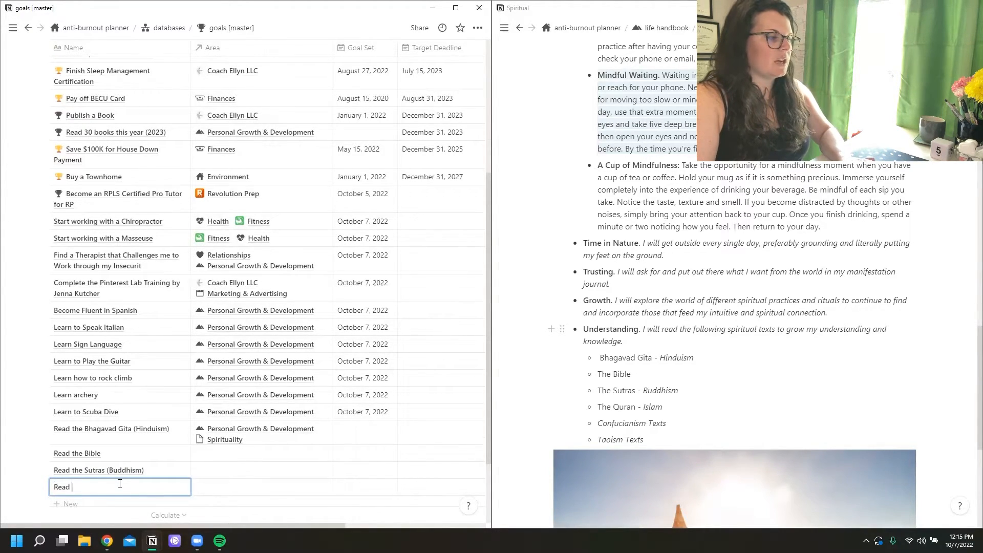
type("Read the Quran")
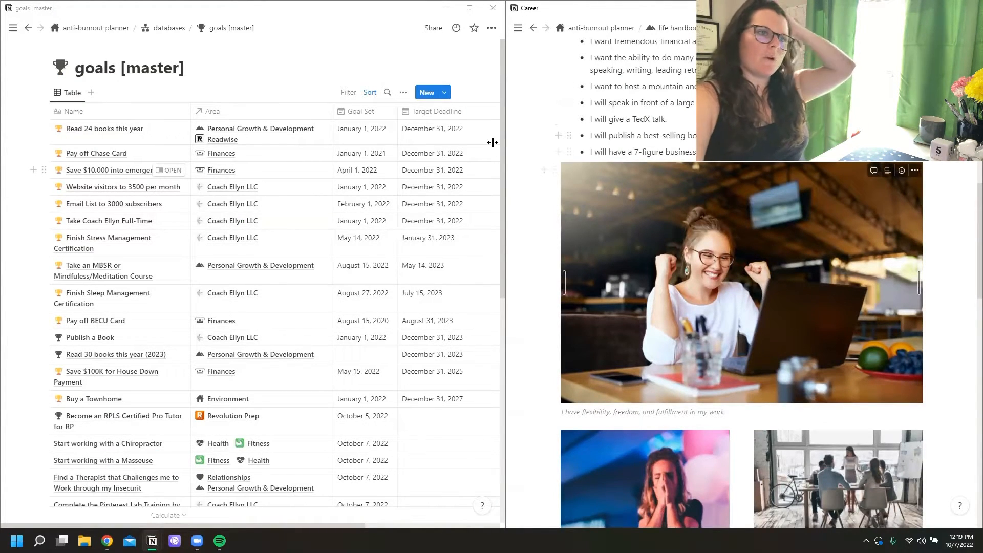
Step: Copy the mountain retreat wish from the Career page into a new goal named "Host a mountain and hiking style retreat."
scroll(424, 151, "down", 8)
left_click(128, 413)
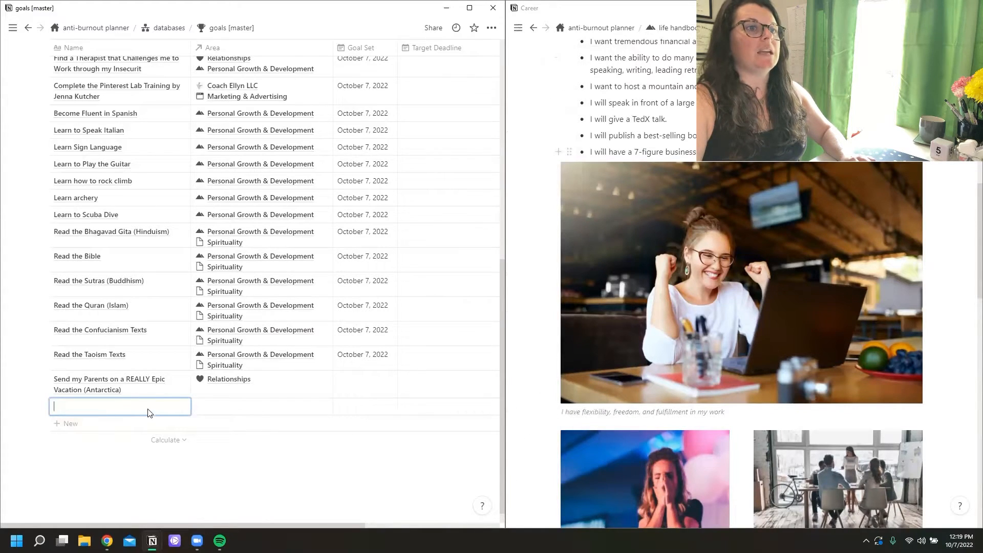
left_click_drag(623, 87, 768, 116)
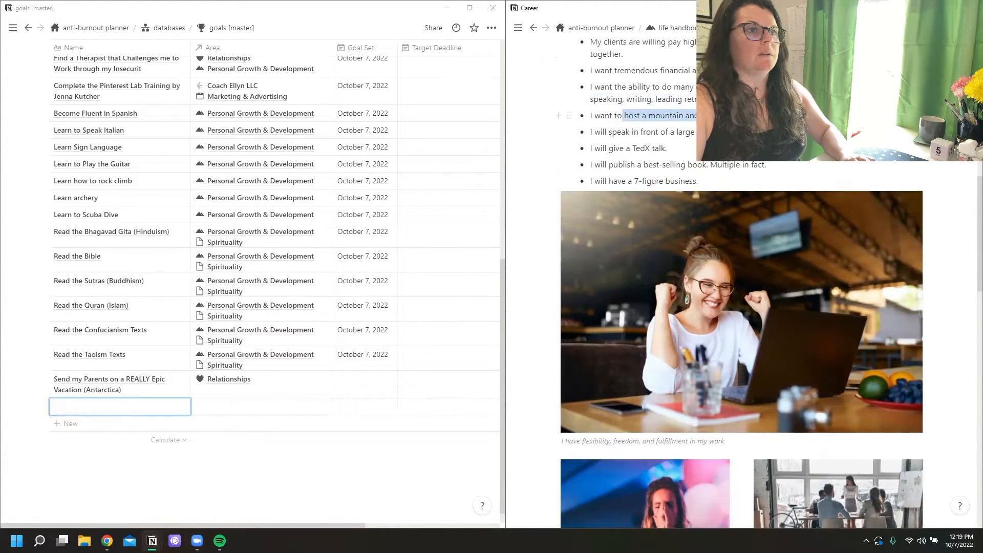
left_click(144, 406)
type("host a mountain and hiking style retreat.")
left_click(63, 405)
key("BackSpace")
type("H")
Step: Link the mountain and hiking retreat goal to the Coach Ellyn LLC area
left_click(231, 412)
left_click(233, 416)
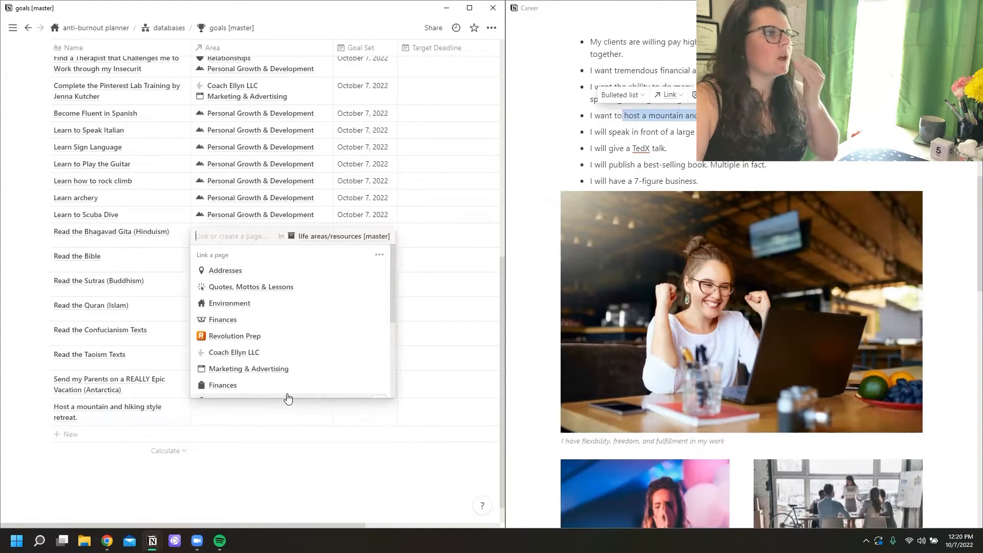
left_click(279, 418)
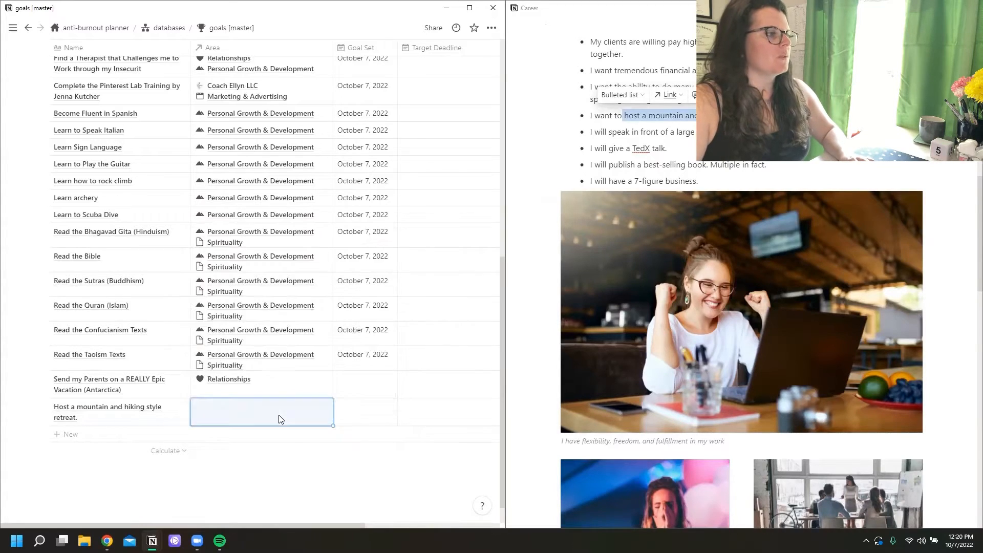
left_click(291, 416)
left_click(234, 352)
key("Escape")
Step: Strike through the Career page's line about speaking in front of a large audience and add a goal named "Give a TedX Talk"
left_click(634, 132)
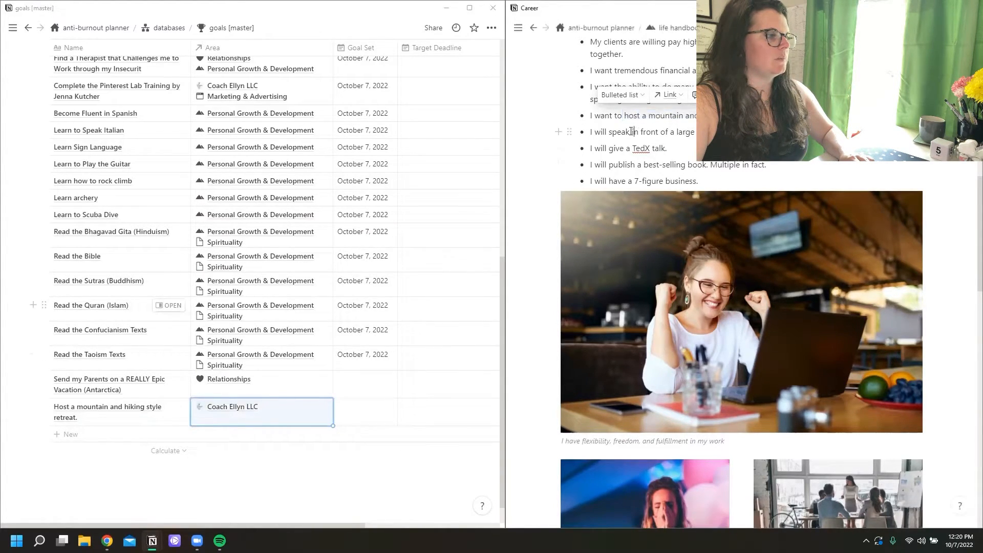
triple_click(626, 132)
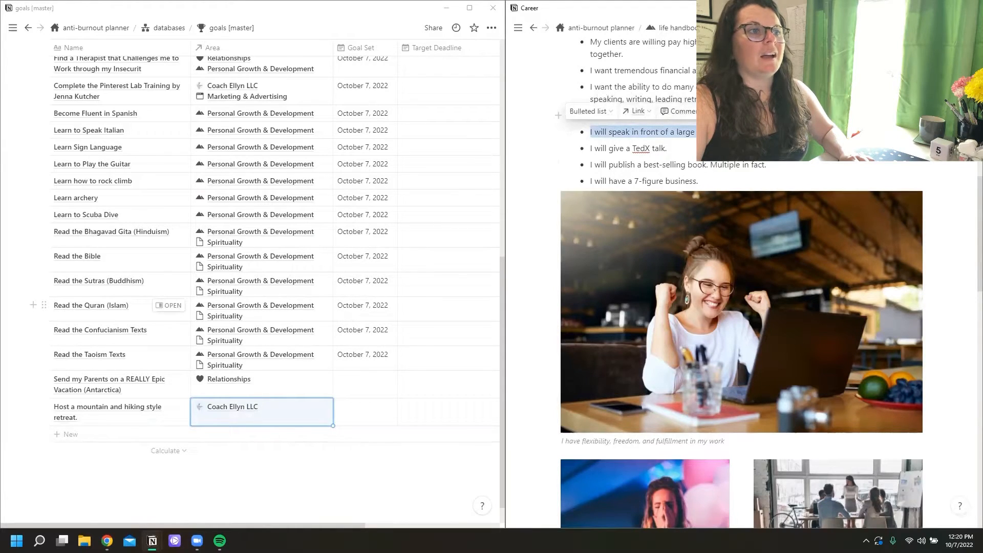
left_click(127, 435)
type("Give a ")
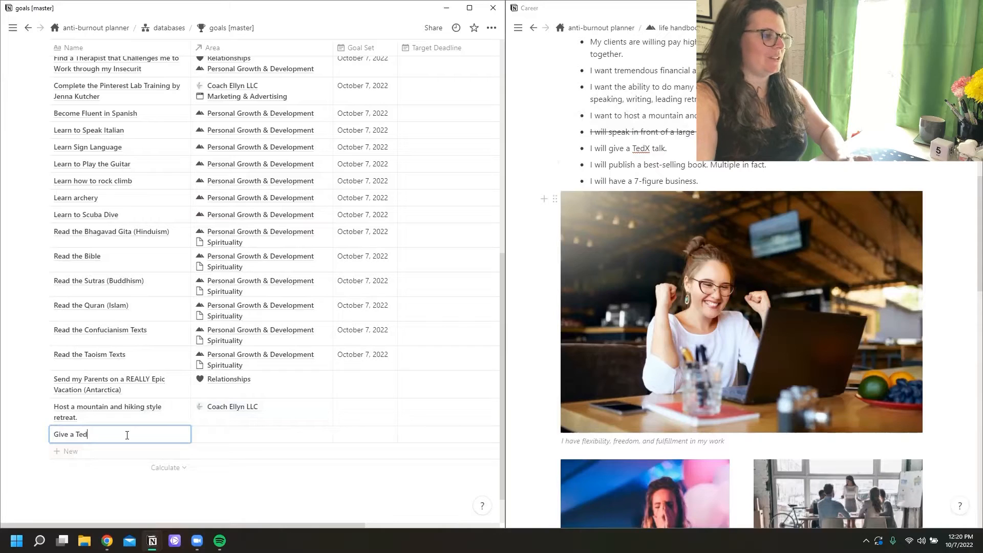
type("Ted")
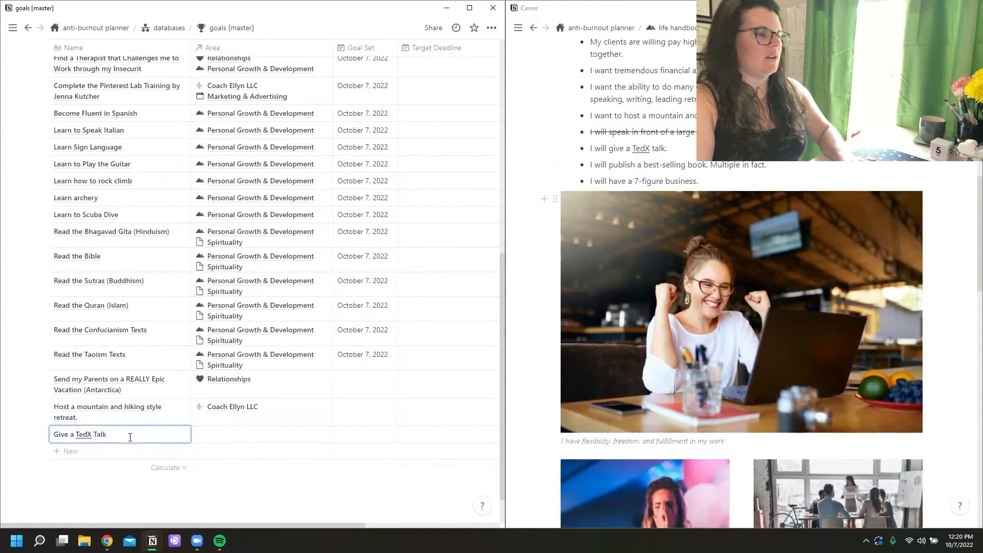
Step: Delete the surplus empty row from the goals table and link the TedX Talk goal to the Coach Ellyn LLC area
left_click(72, 452)
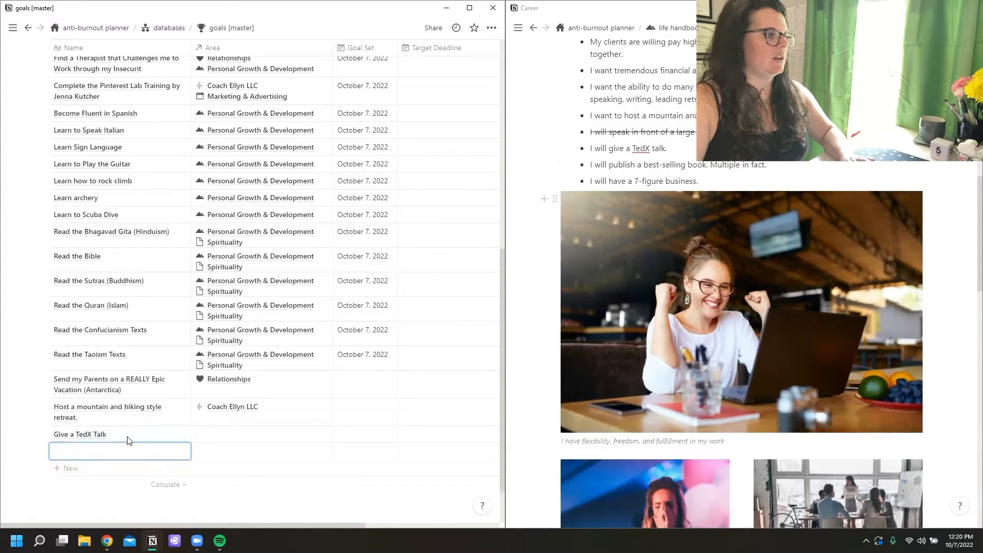
left_click(644, 180)
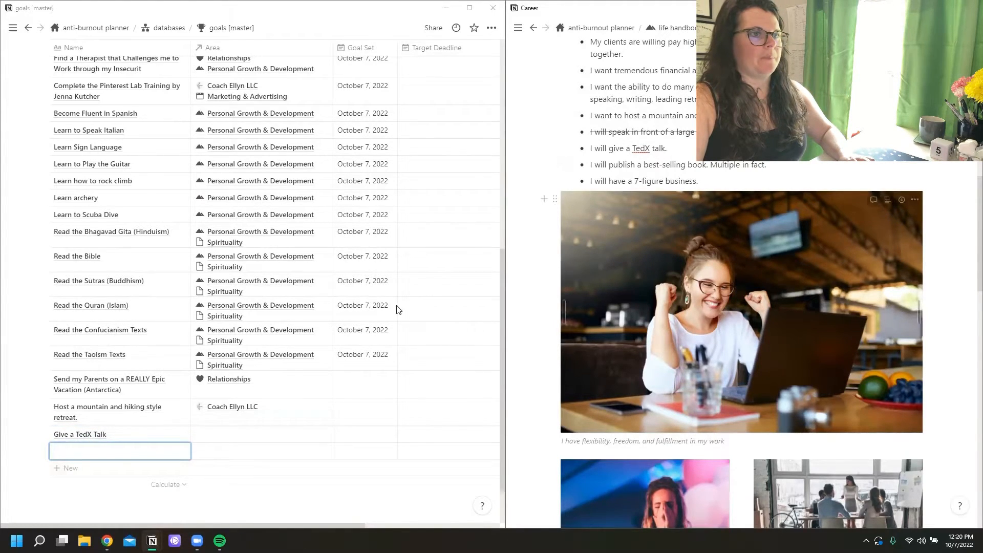
left_click(43, 451)
left_click(34, 406)
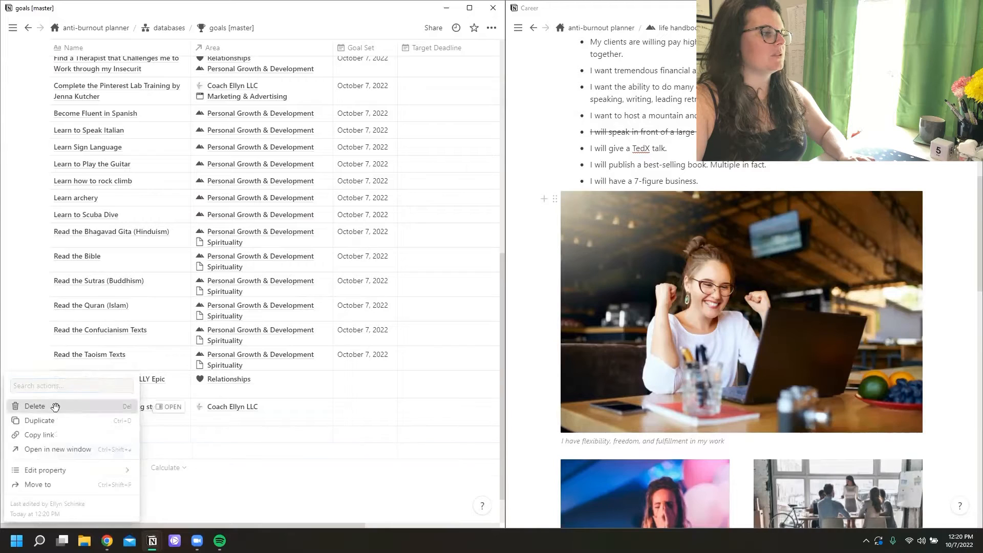
left_click(222, 434)
left_click(254, 381)
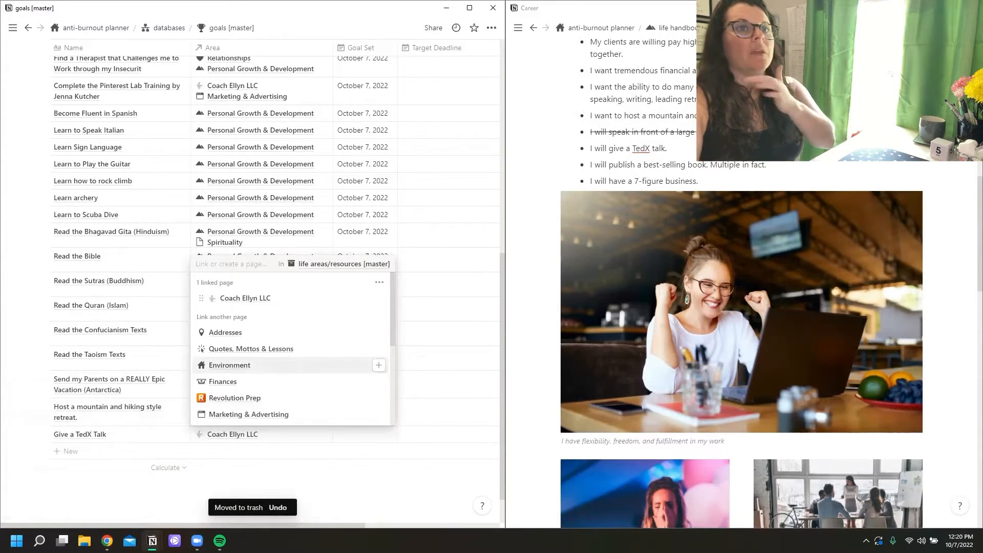
Step: Widen the goals window and set Goal Set to October 7, 2022 for the parents' vacation, mountain retreat and TedX Talk goals
left_click(505, 107)
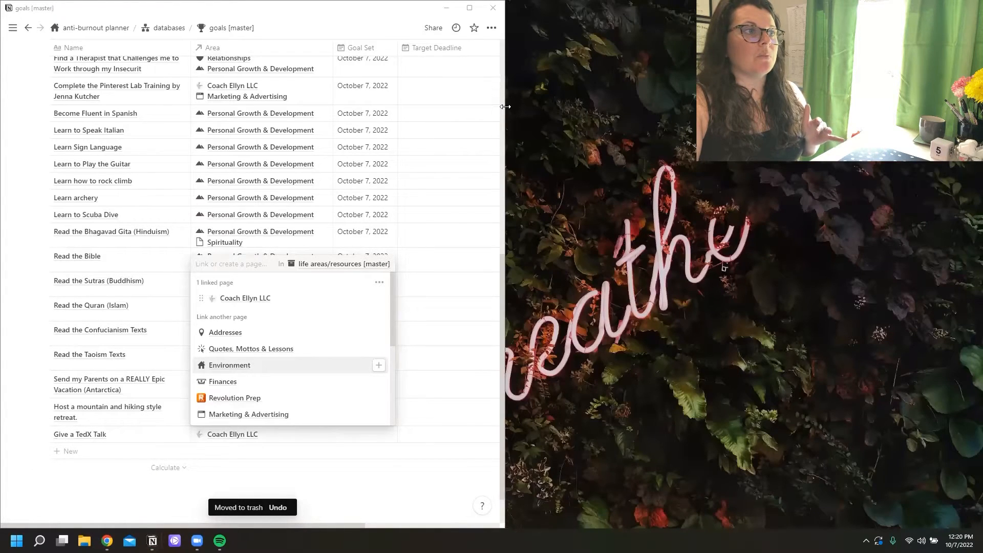
left_click_drag(506, 107, 982, 118)
left_click(612, 285)
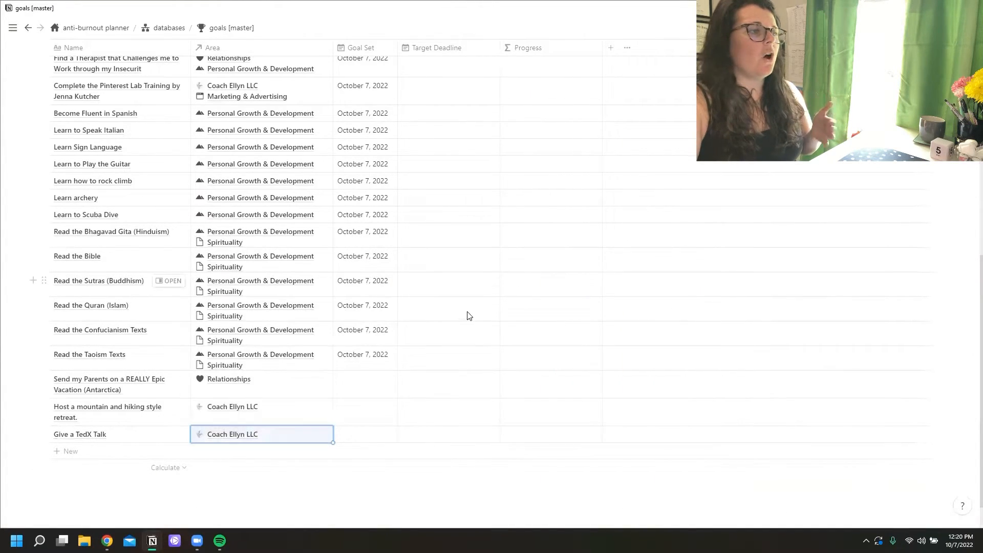
left_click(374, 379)
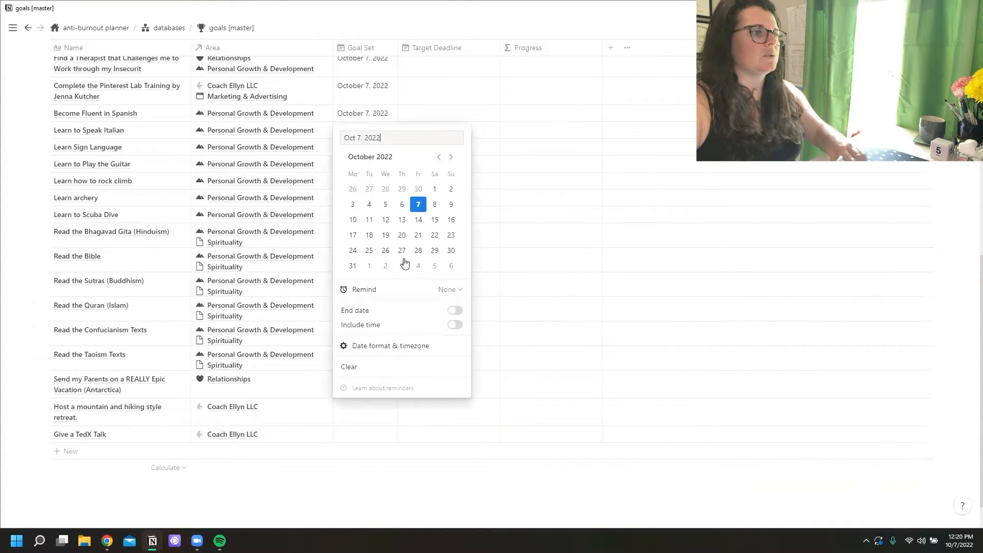
left_click(345, 401)
left_click(355, 418)
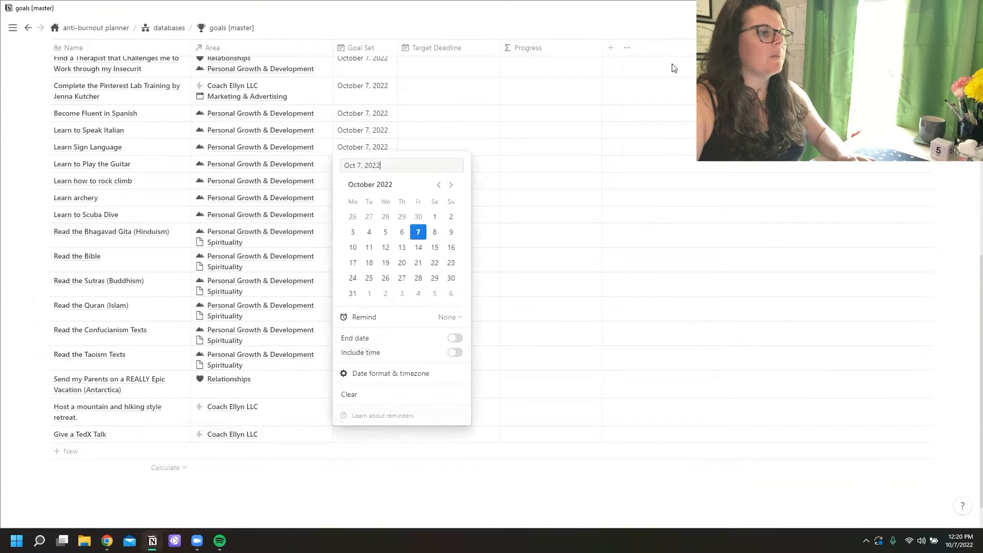
left_click(347, 441)
left_click(358, 437)
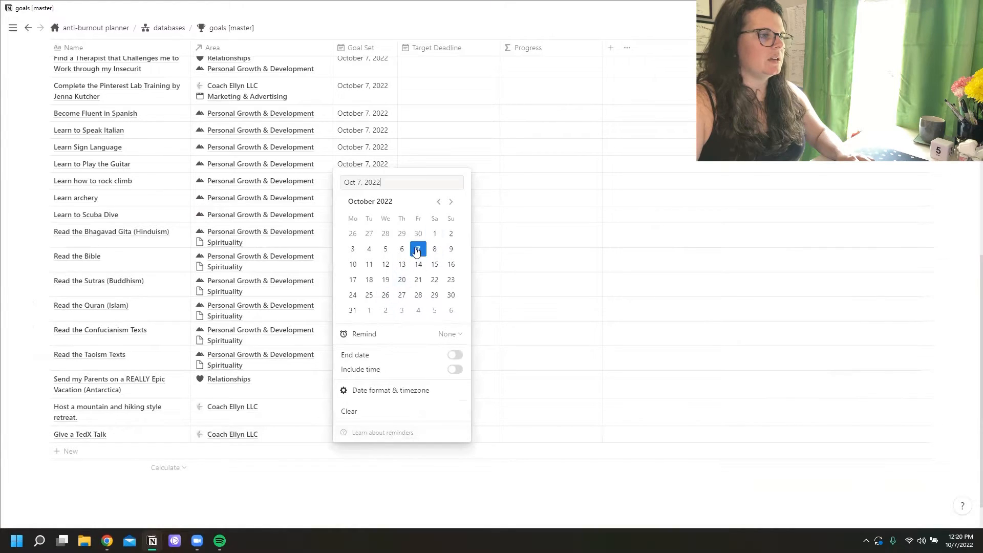
left_click(555, 417)
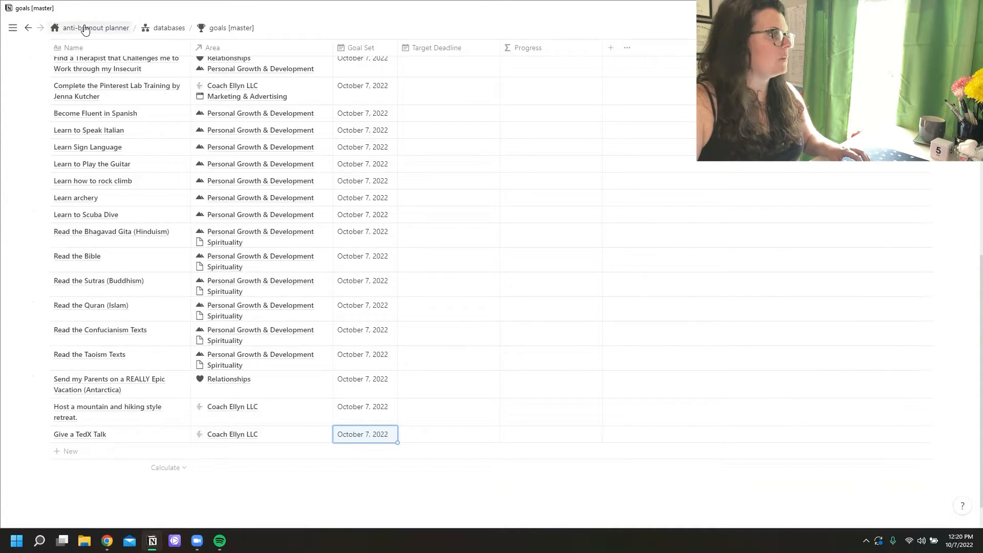
Step: Bring up the Career page in its own window and arrange it side by side with the goals table
key("ctrl+shift+n")
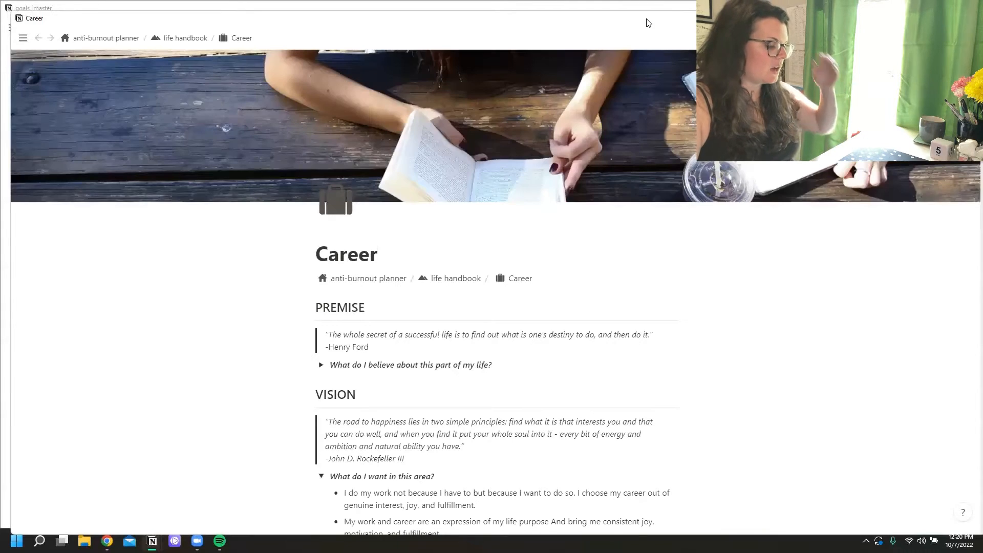
left_click_drag(652, 18, 733, 39)
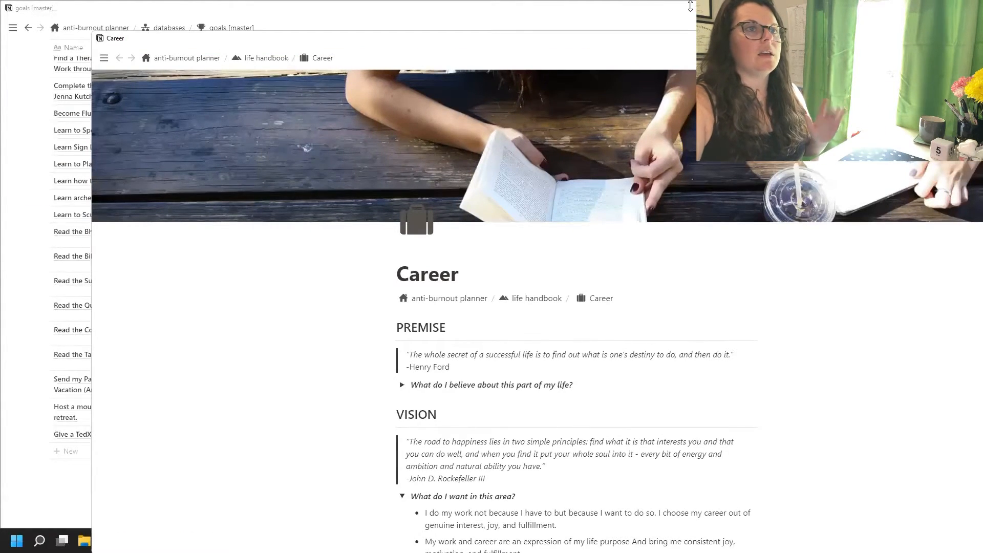
left_click(690, 6)
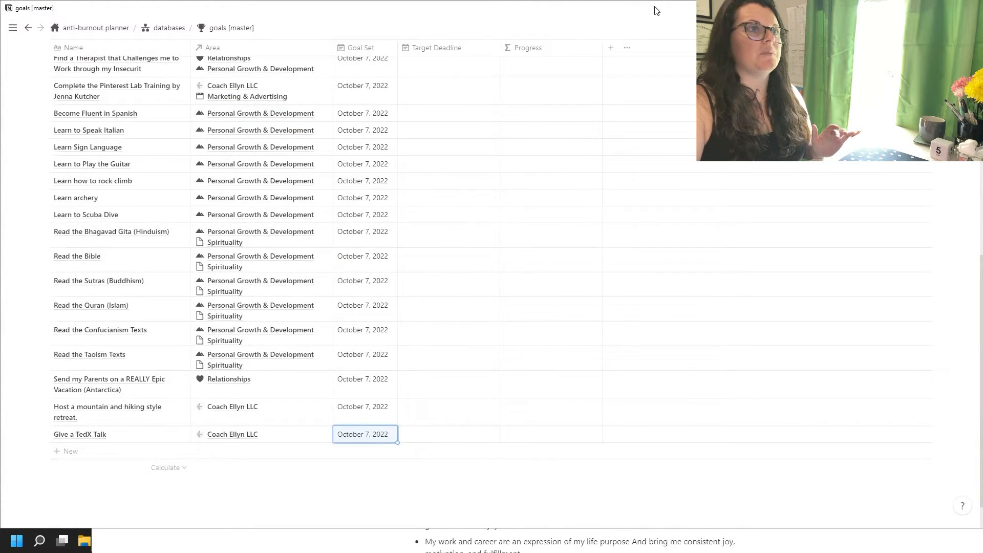
key("super+Left")
left_click(732, 205)
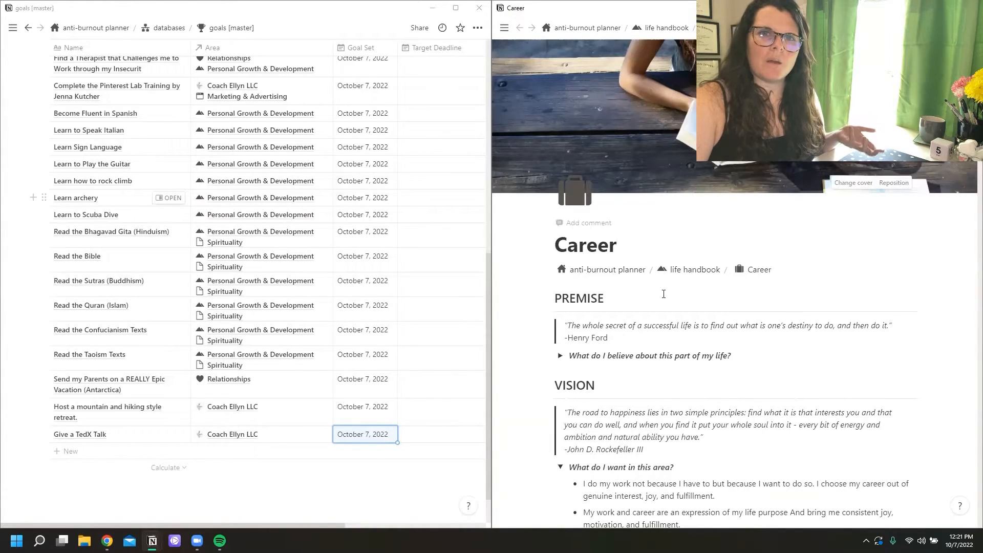
Step: Go from the Career page to the life handbook page's Personal Growth Plan board
scroll(664, 225, "down", 3)
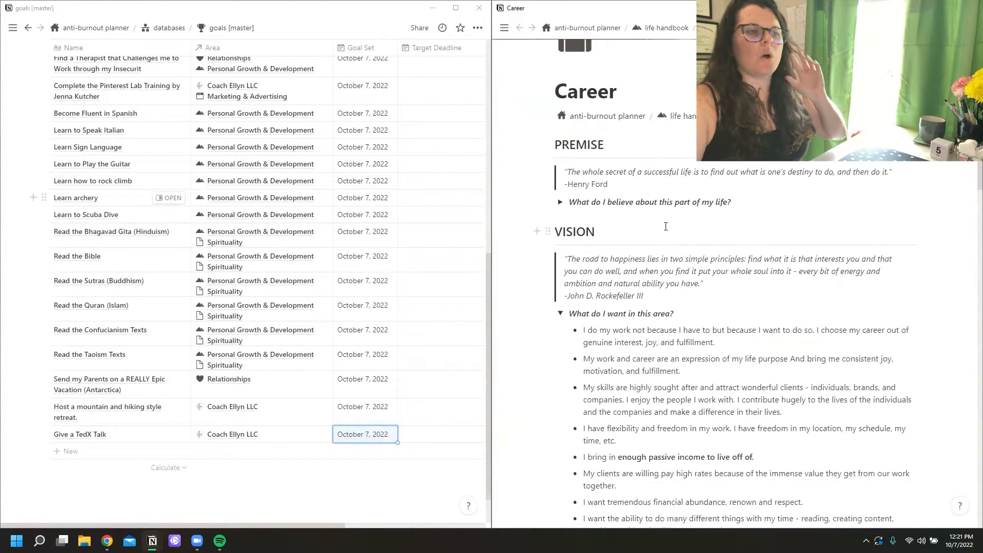
left_click(666, 27)
scroll(733, 266, "down", 10)
scroll(733, 267, "up", 3)
scroll(630, 426, "right", 2)
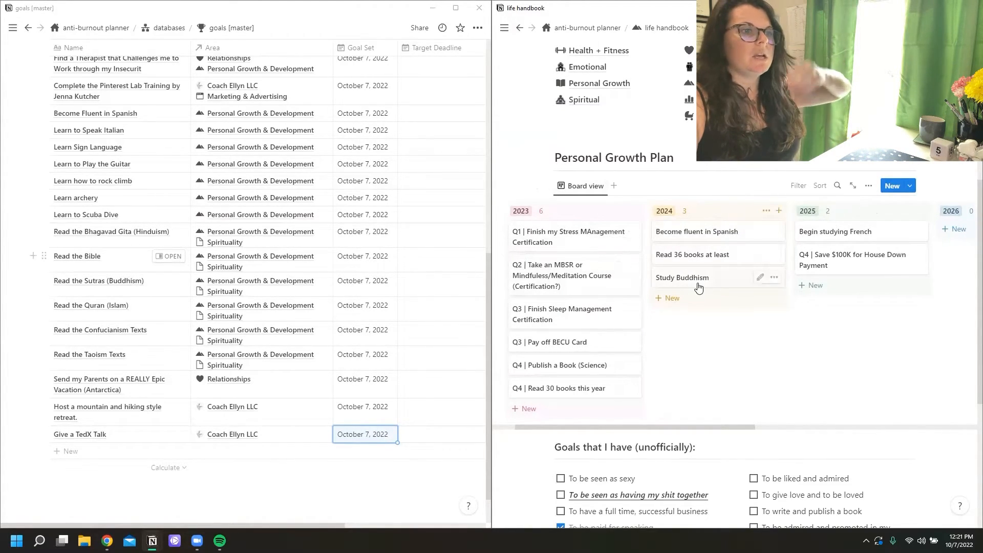
Step: Start a new card in the Personal Growth Plan board's 2023 column with the title prefix "Q2 |"
scroll(332, 207, "up", 5)
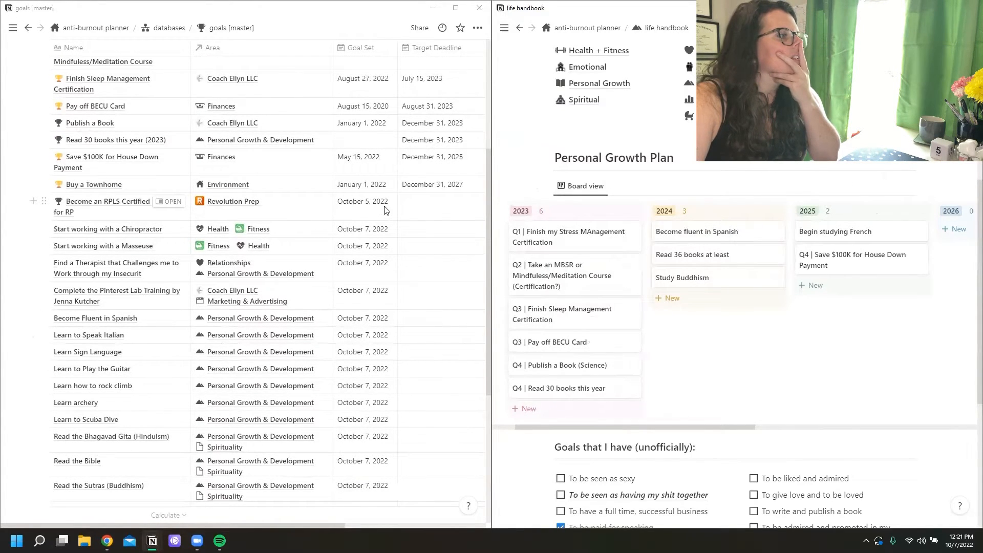
scroll(309, 206, "down", 4)
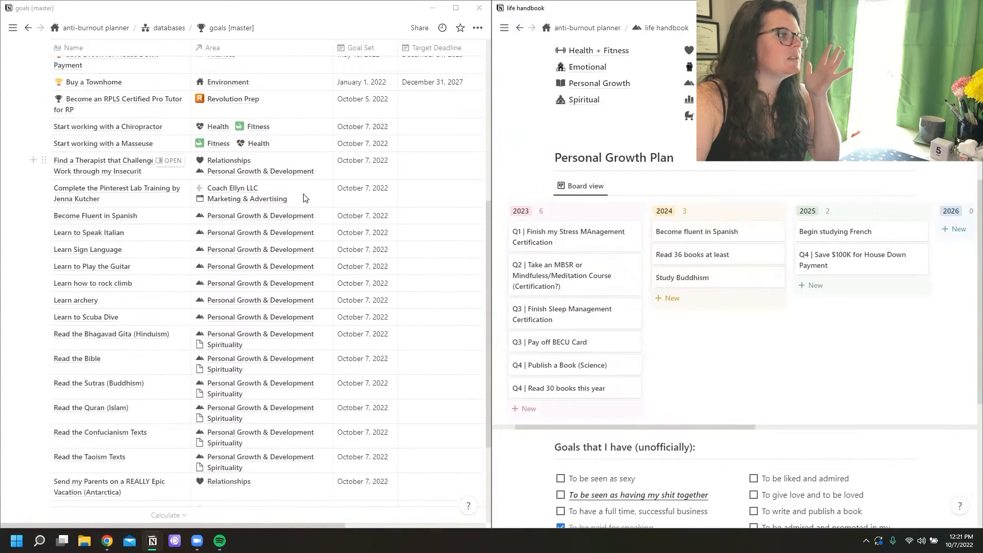
triple_click(104, 76)
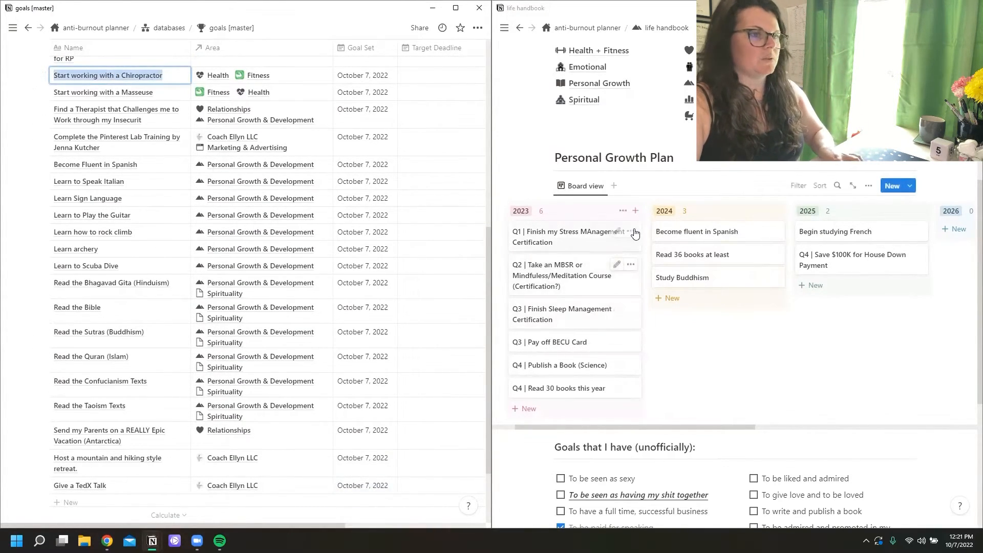
left_click(635, 211)
type("Q2 |")
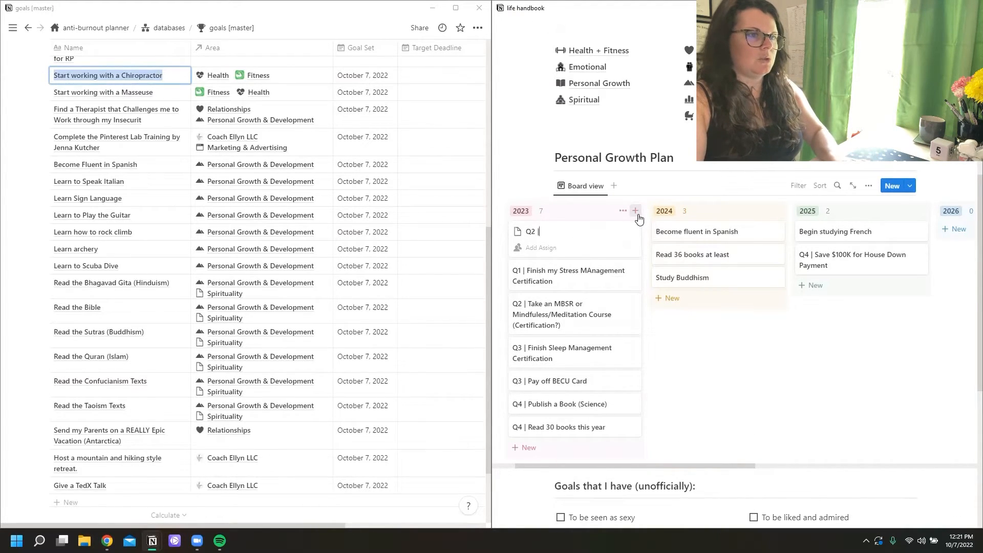
Step: Complete the new card's title with the goal name Start working with a Masseuse and place it after the Q2 MBSR card
scroll(93, 103, "up", 1)
double_click(88, 113)
left_click(88, 114)
key("ctrl+c")
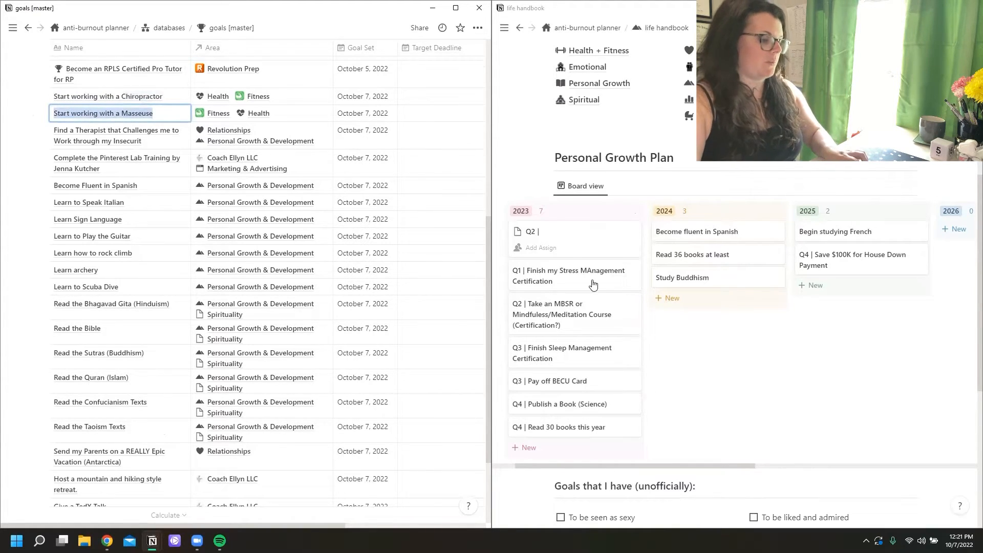
left_click(567, 231)
key("ctrl+v")
key("Return")
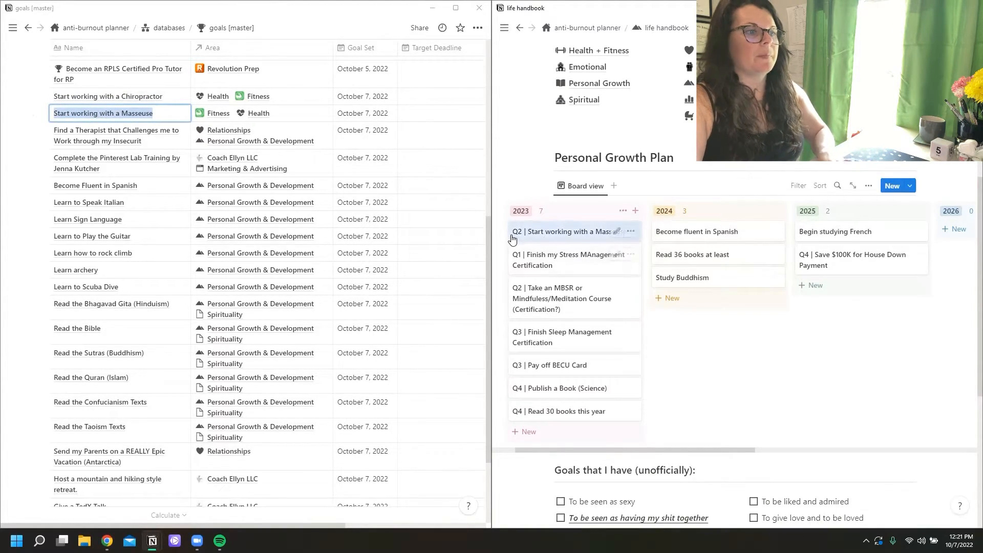
left_click_drag(566, 233, 563, 315)
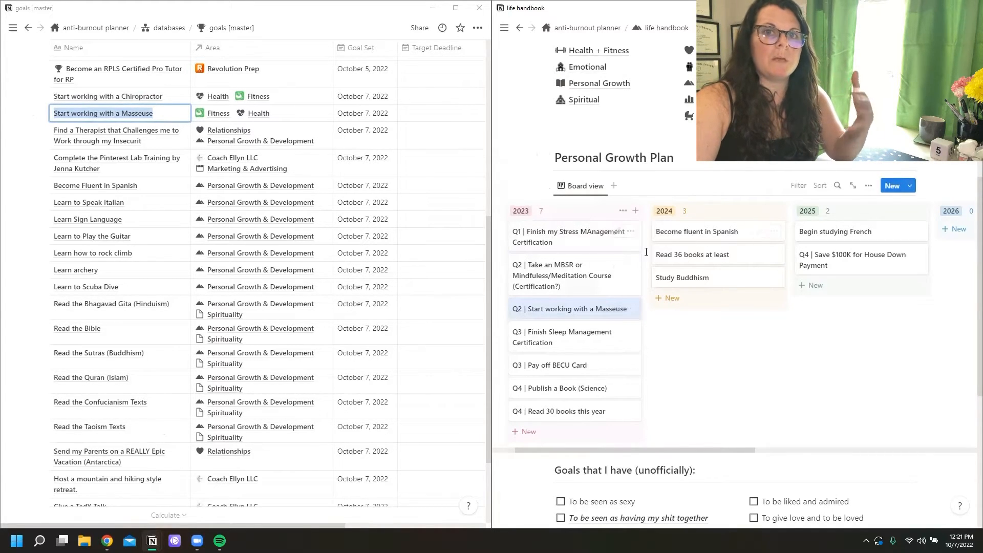
key("Escape")
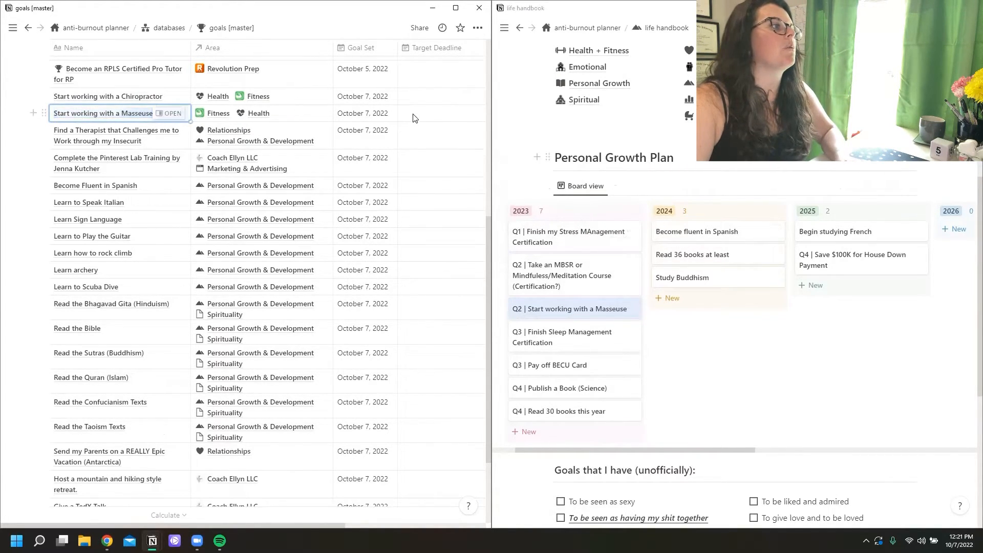
Step: Set the Target Deadline of the Start working with a Masseuse goal to June 30, 2023
left_click(419, 116)
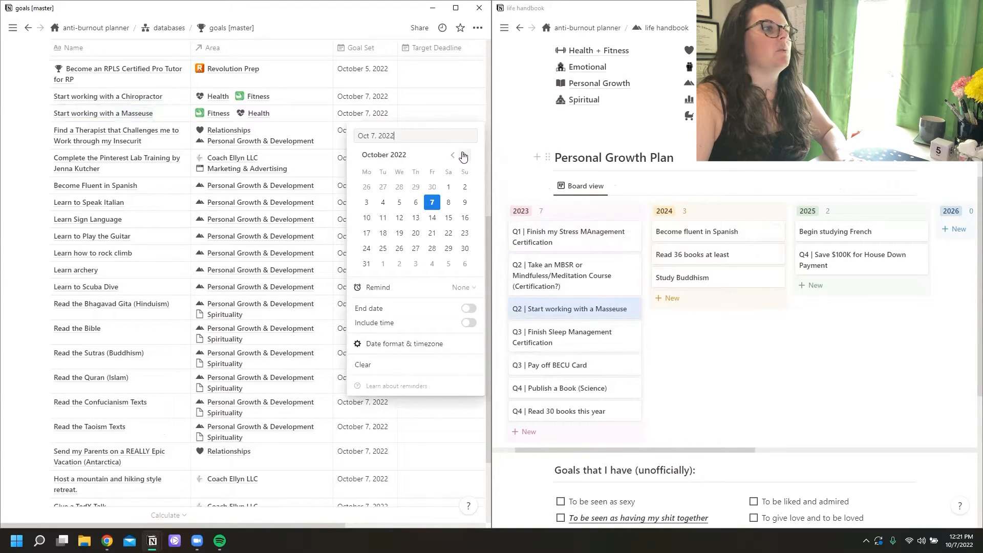
left_click(464, 156)
left_click(464, 155)
left_click(464, 156)
left_click(464, 155)
left_click(464, 156)
left_click(464, 156)
left_click(465, 155)
left_click(464, 155)
left_click(464, 155)
left_click(452, 155)
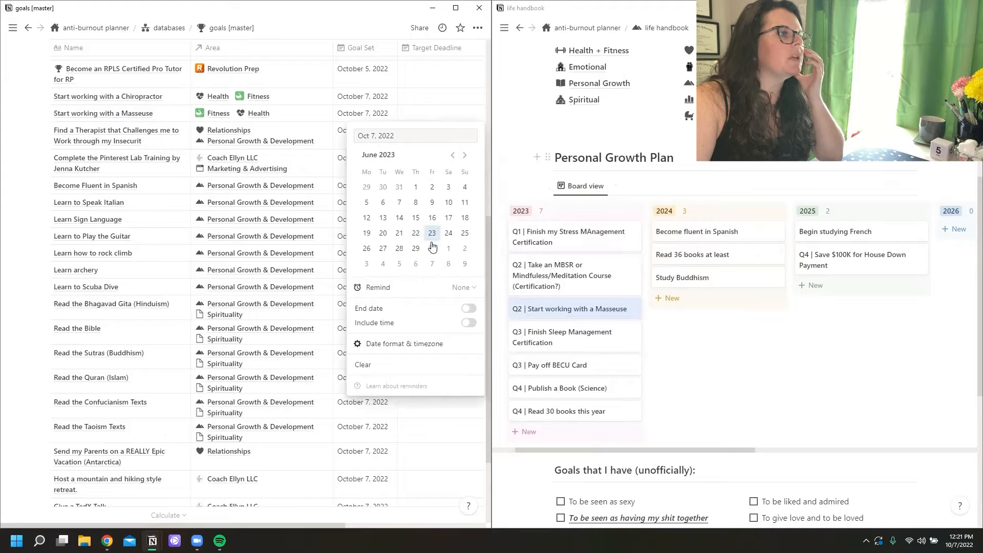
left_click(431, 248)
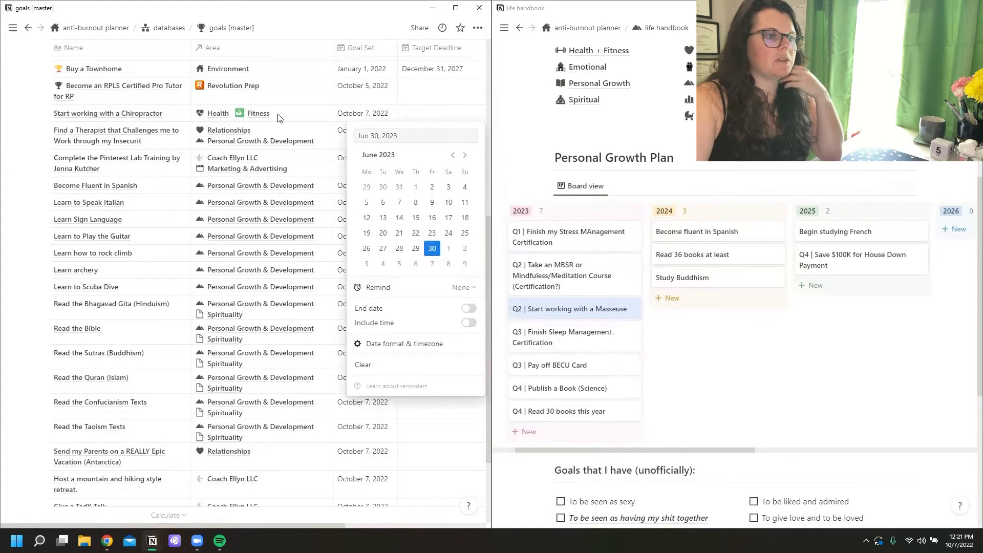
key("Escape")
left_click(385, 245)
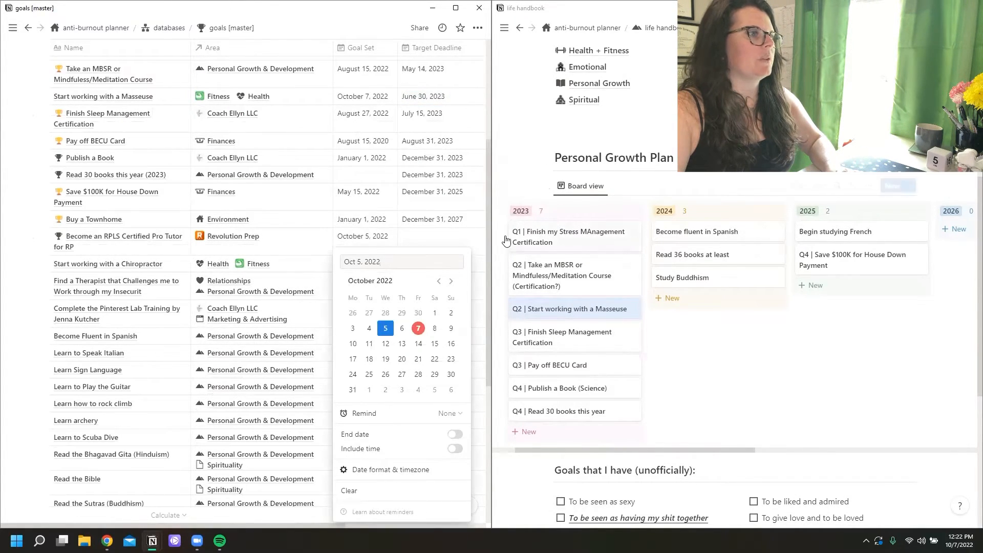
key("Escape")
Step: Set the Target Deadline of the Start working with a Chiropractor goal to December 31, 2023
scroll(123, 195, "down", 1)
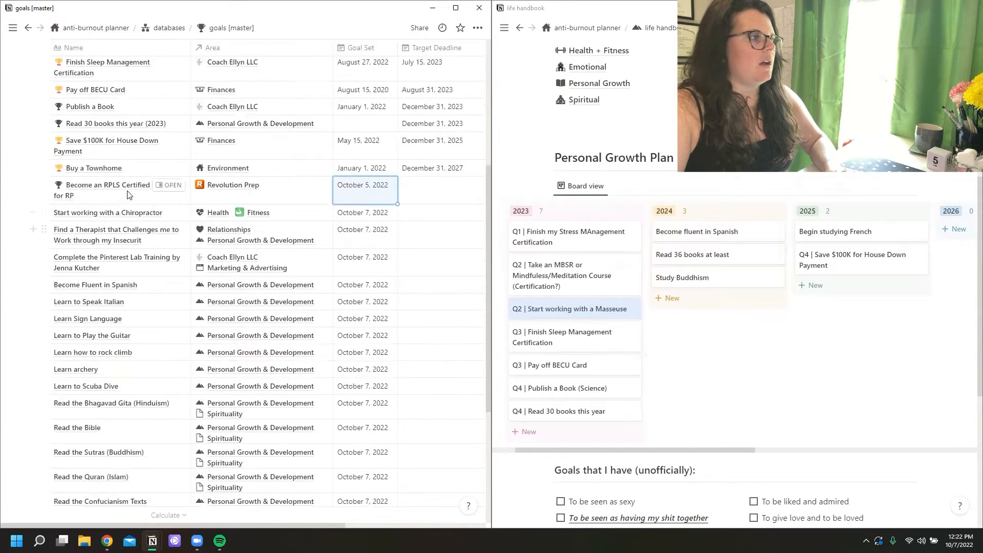
left_click(424, 215)
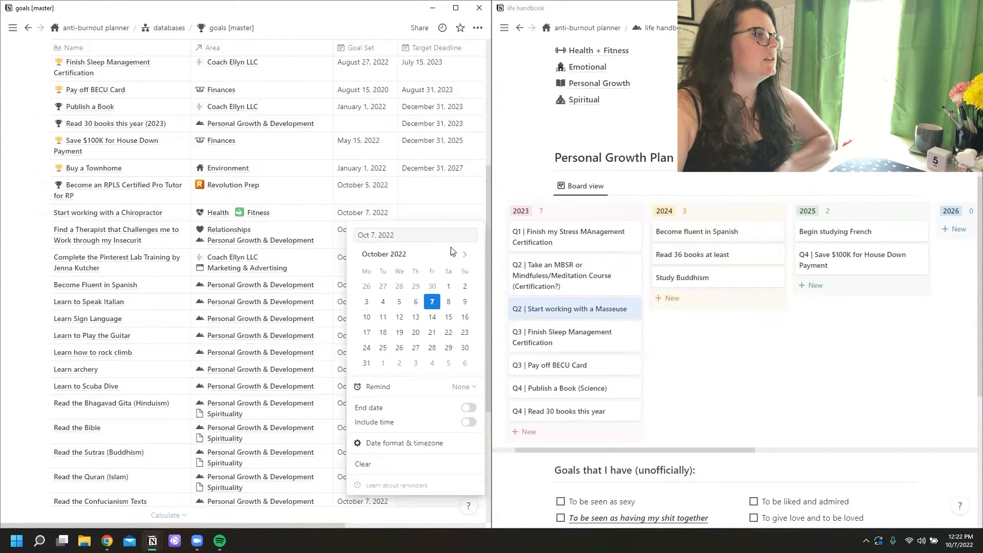
double_click(467, 255)
triple_click(467, 255)
left_click(467, 255)
double_click(467, 255)
triple_click(467, 255)
left_click(468, 255)
left_click(467, 255)
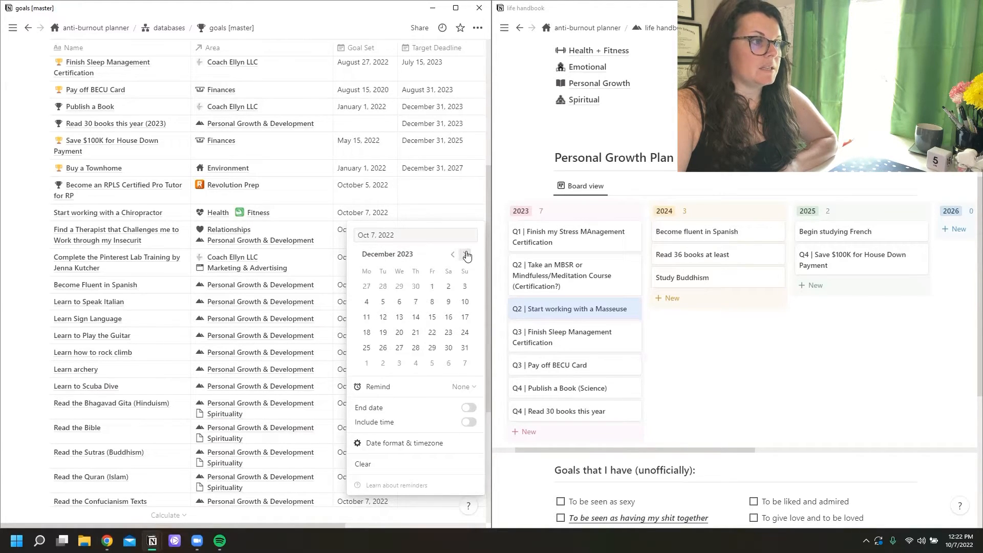
left_click(467, 256)
left_click(464, 348)
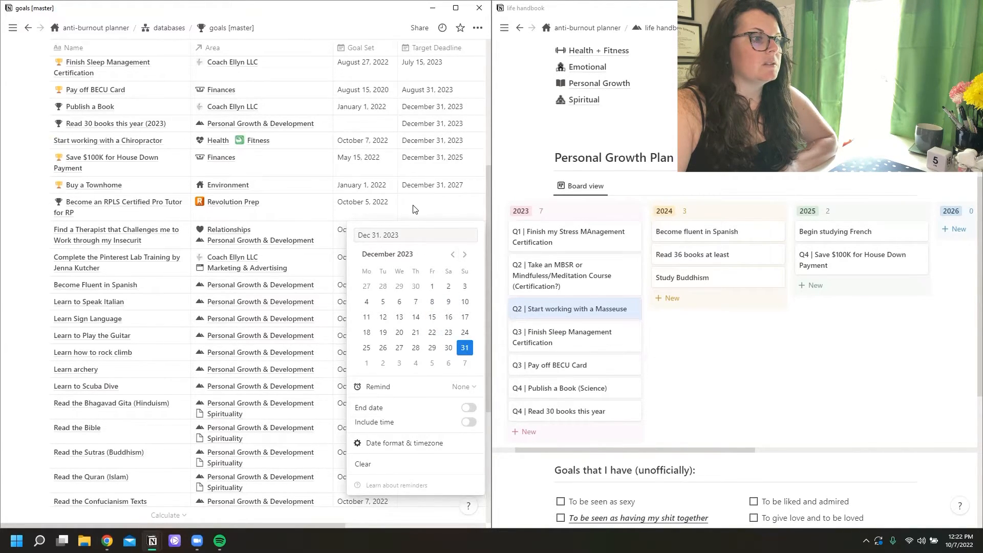
left_click(415, 209)
Step: Add the card "Q4 | Start working with a chiropractor" at the end of the board's 2023 column
left_click(636, 211)
type("Q4 | St")
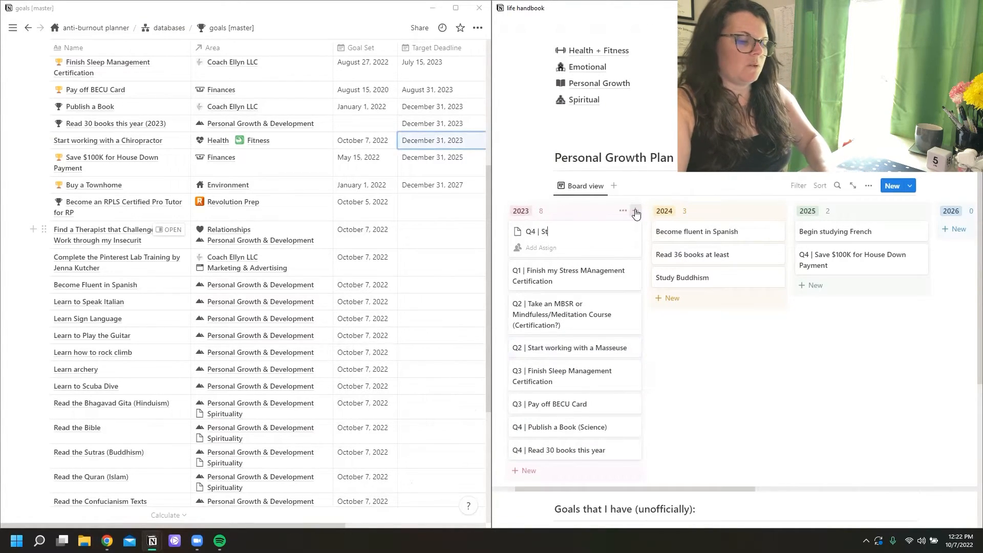
type("art with")
type("ing with a c")
type("hiropractor")
key("Return")
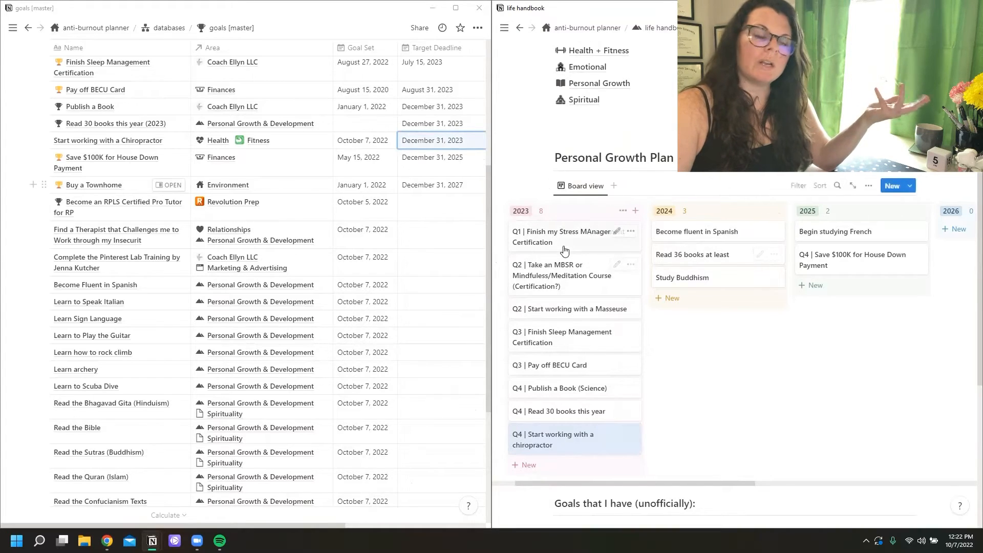
Step: Set the therapist goal's Target Deadline to March 31, 2023, and correct the last word of its name to Insecurities
left_click(589, 240)
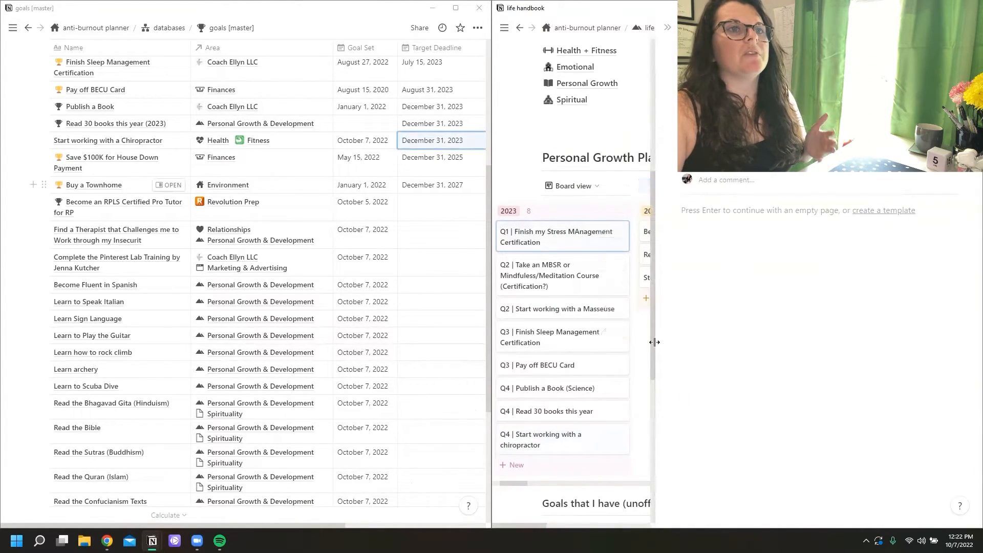
key("Escape")
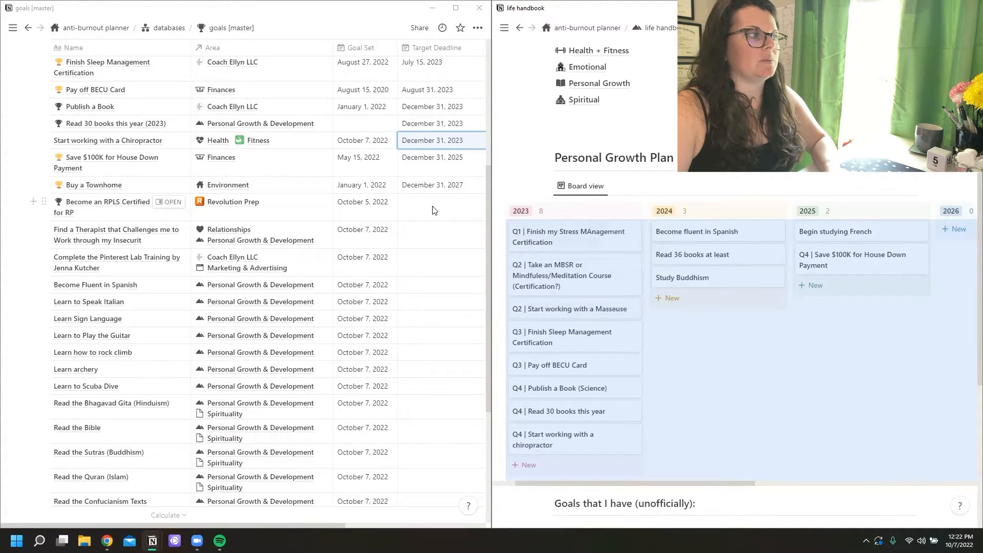
left_click(424, 241)
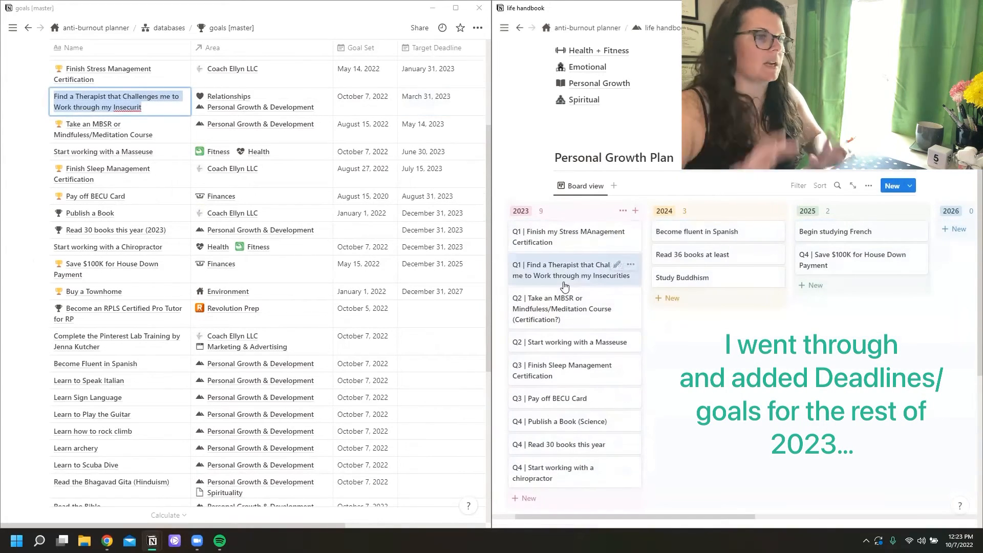
left_click(154, 105)
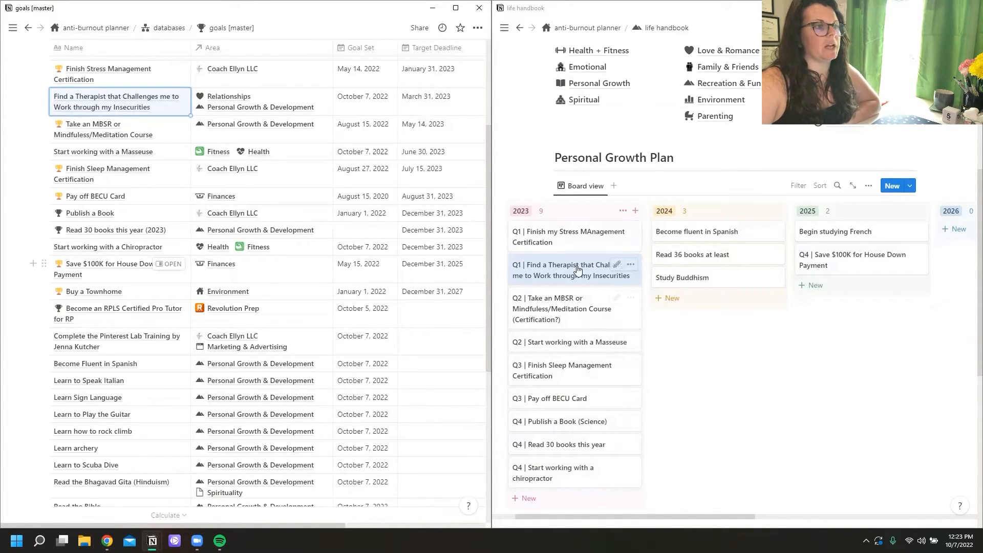
Step: View the details of the Q4 chiropractor card from the 2023 column and close them again
left_click(568, 343)
left_click(552, 478)
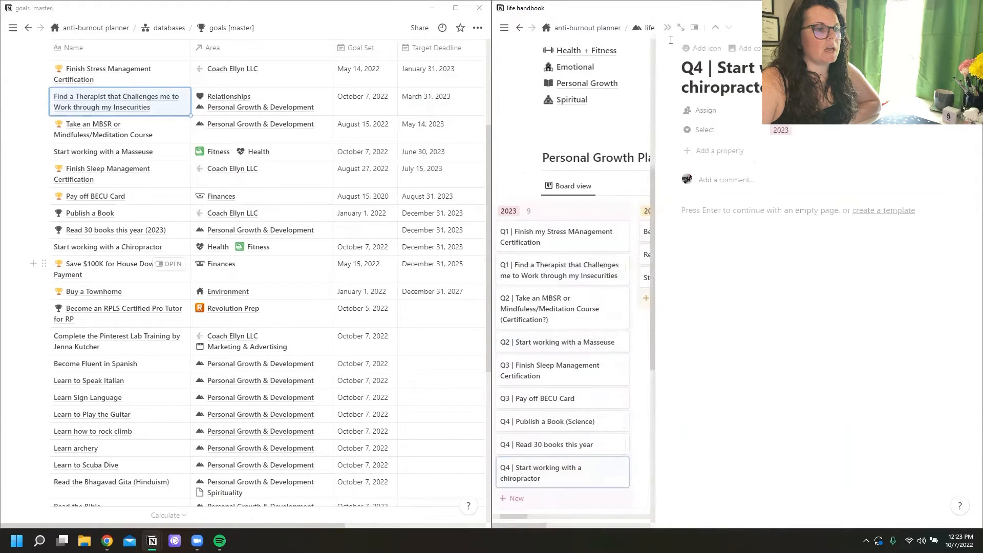
left_click(668, 27)
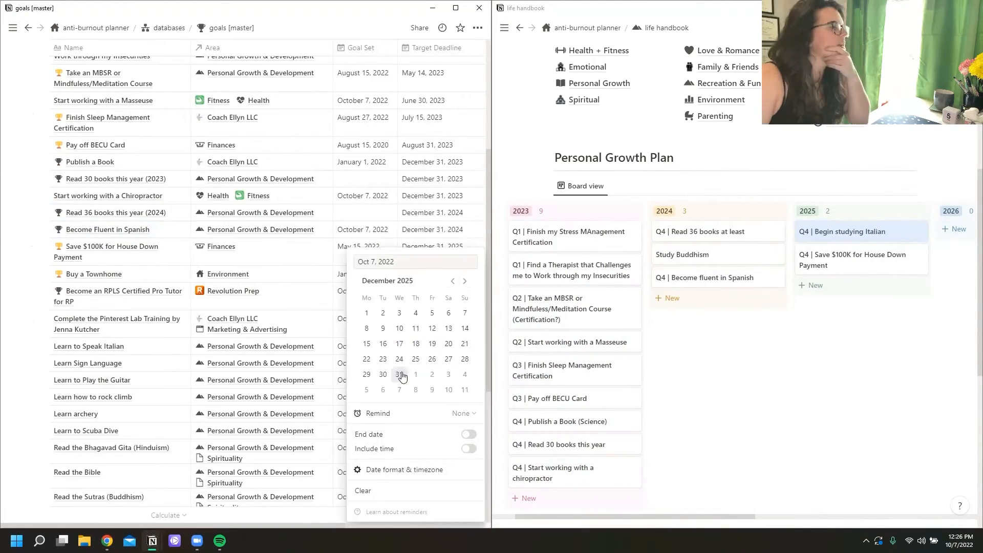
Step: Set the Target Deadline of the Learn to Speak Italian goal to December 31, 2025
key("Escape")
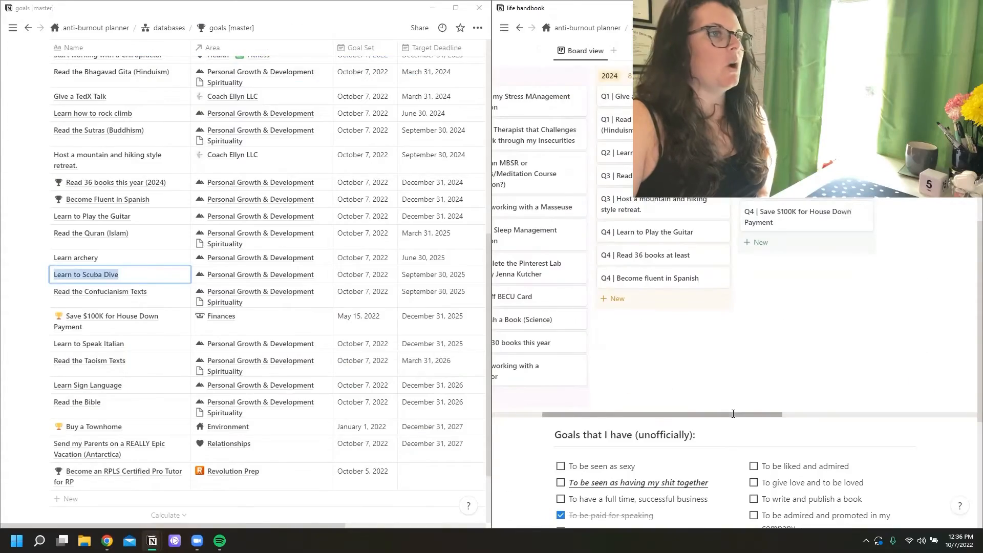
left_click_drag(655, 413, 635, 395)
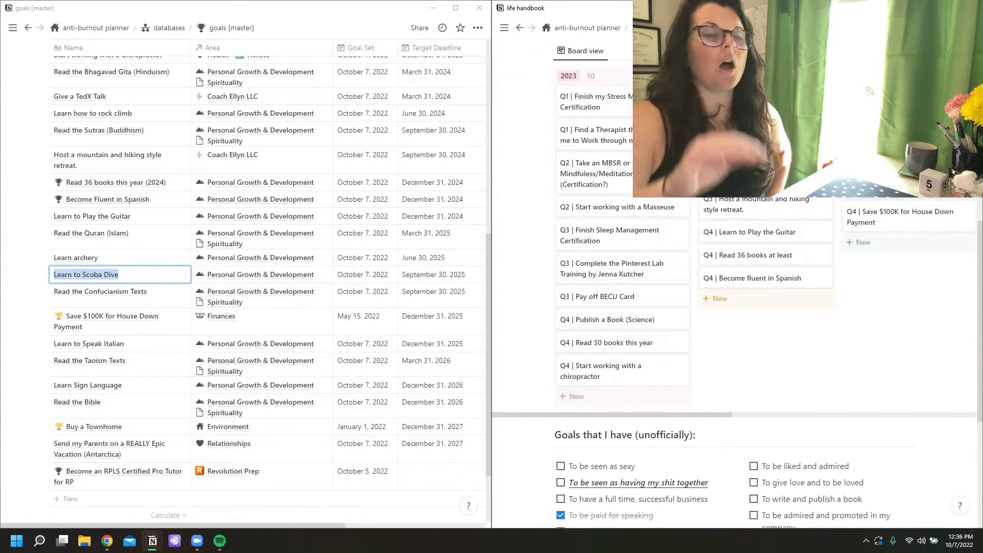
Step: Close the life handbook window, widen the goals window to the full screen, and return to the start of the table
left_click(971, 7)
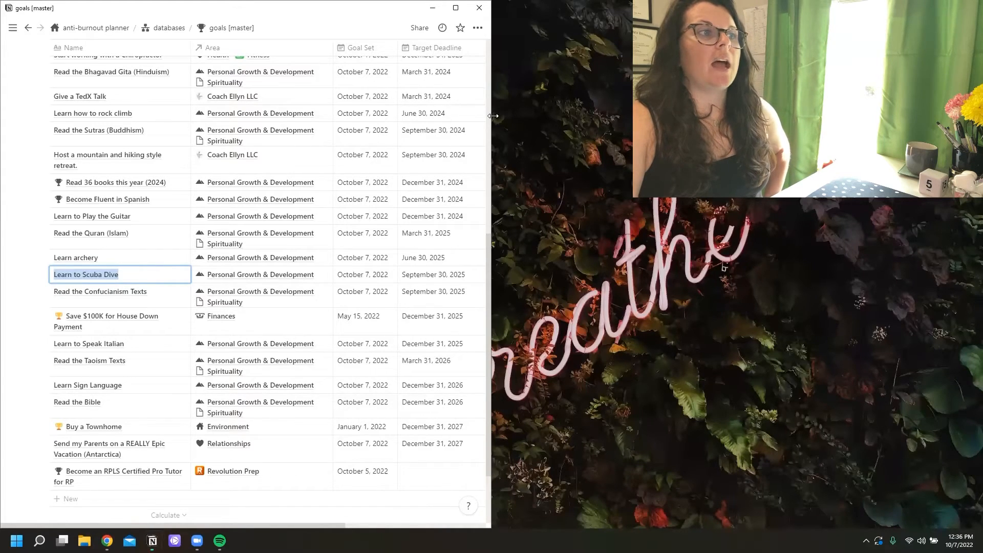
left_click_drag(493, 116, 982, 118)
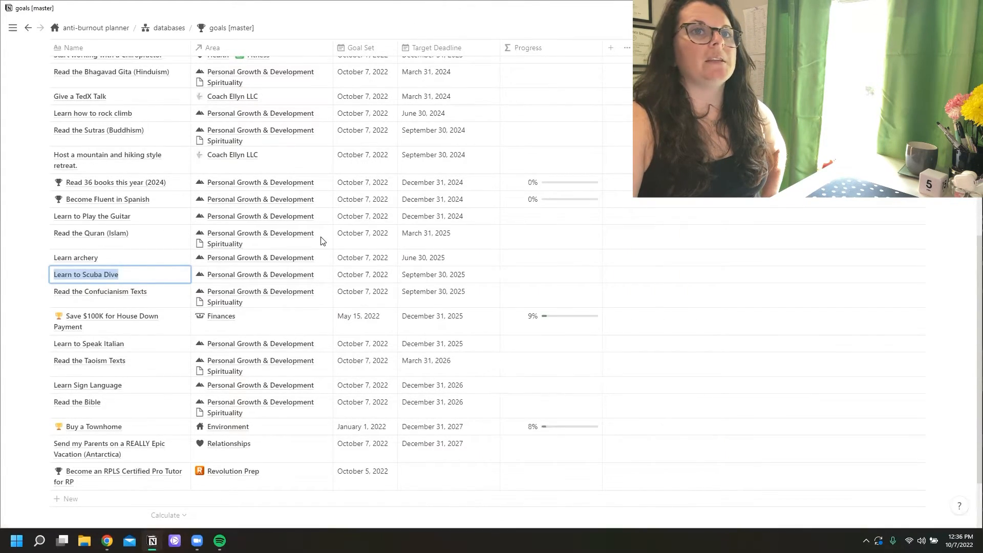
key("Escape")
left_click(485, 329)
key("Escape")
scroll(464, 369, "up", 8)
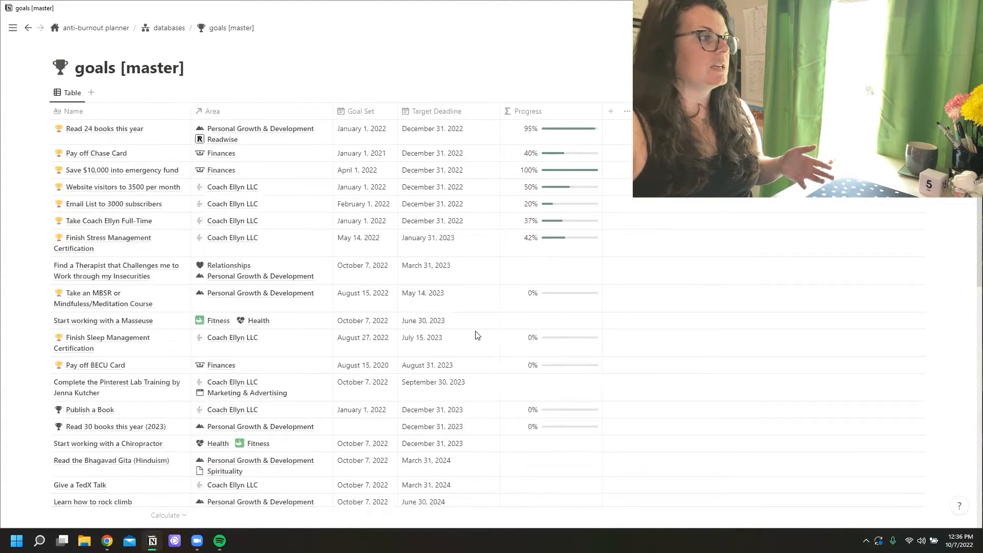
Step: Open the Personal Growth & Development area linked to the Read 24 books this year goal as a full page
left_click(239, 133)
left_click(289, 164)
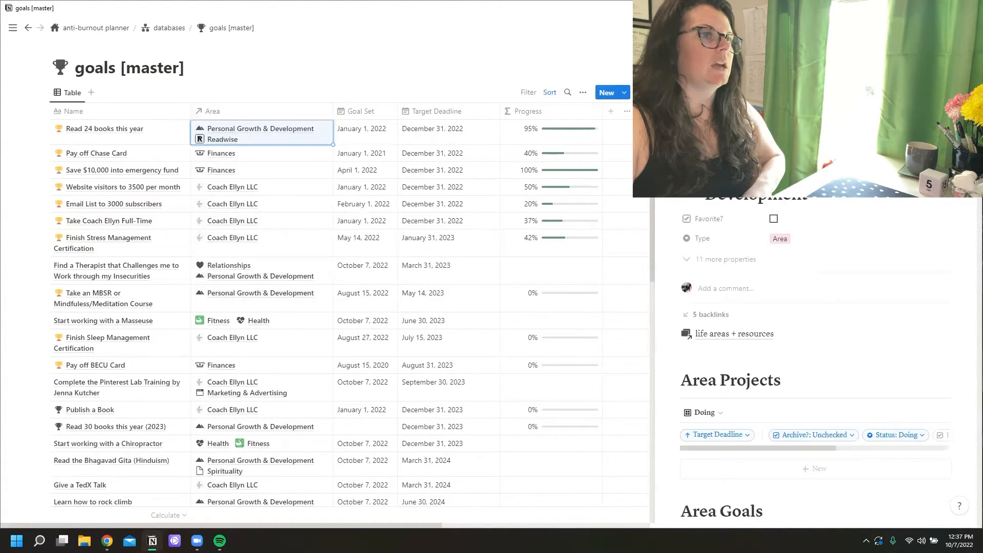
left_click(679, 28)
Step: Review the projects, goals, resources, notes and tasks on the Personal Growth & Development area page
scroll(607, 124, "down", 6)
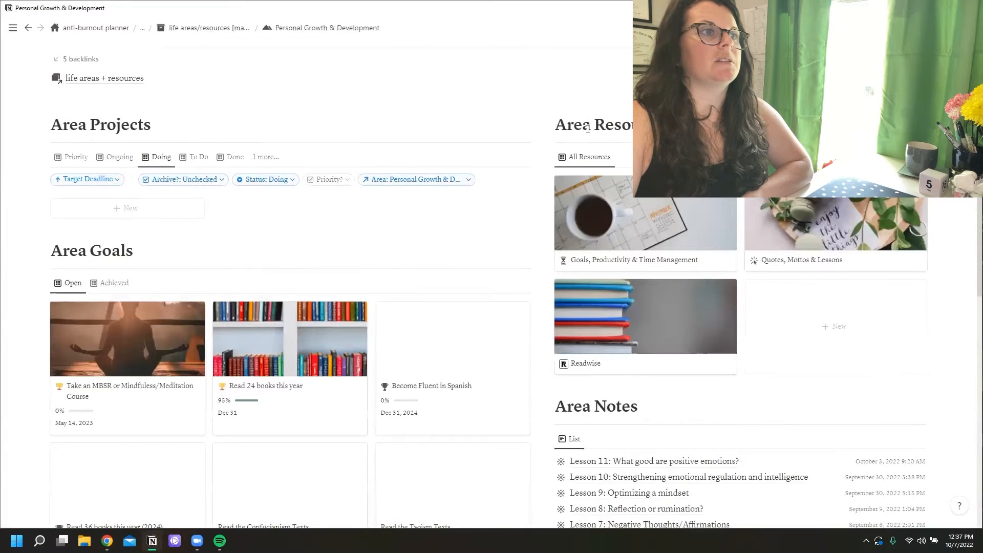
scroll(588, 129, "down", 14)
scroll(309, 321, "up", 20)
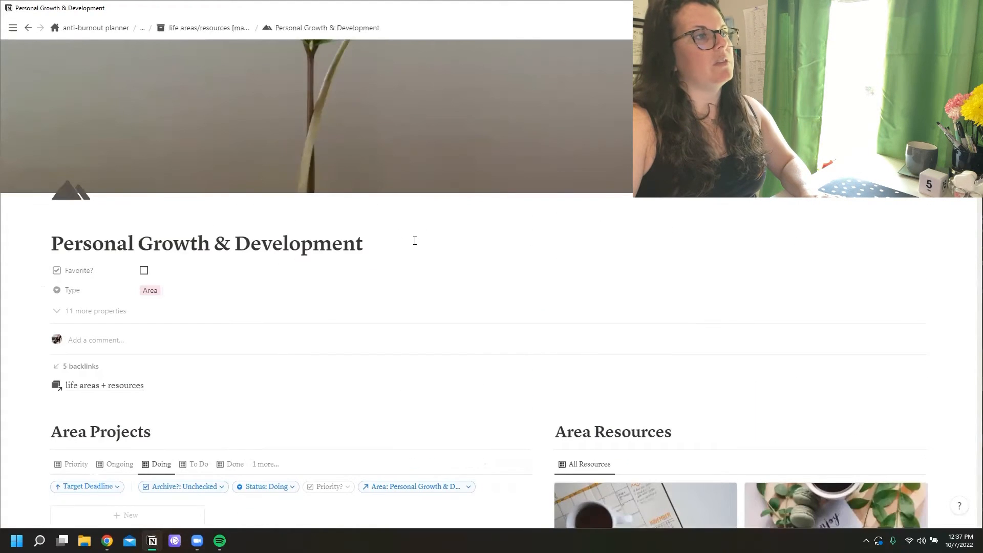
scroll(416, 243, "down", 2)
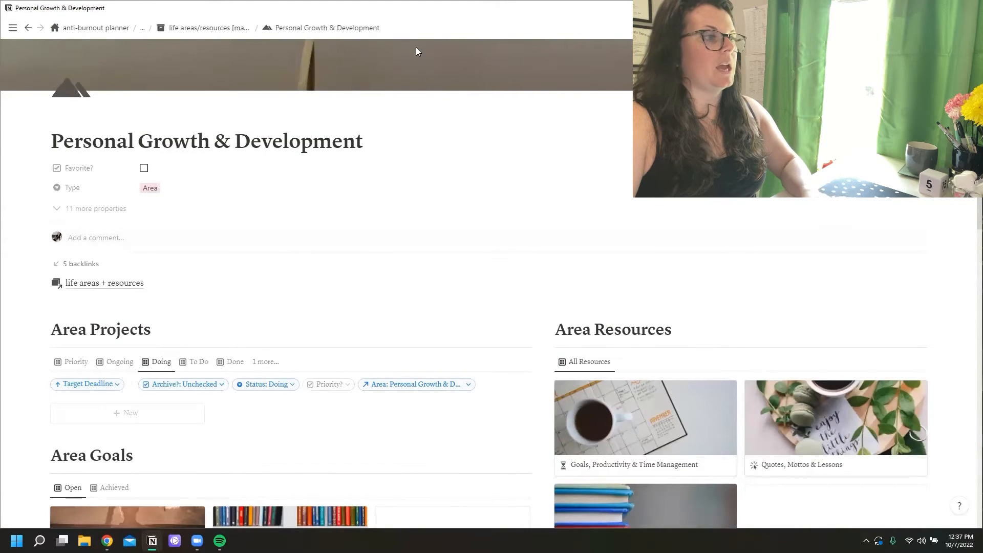
scroll(375, 254, "down", 10)
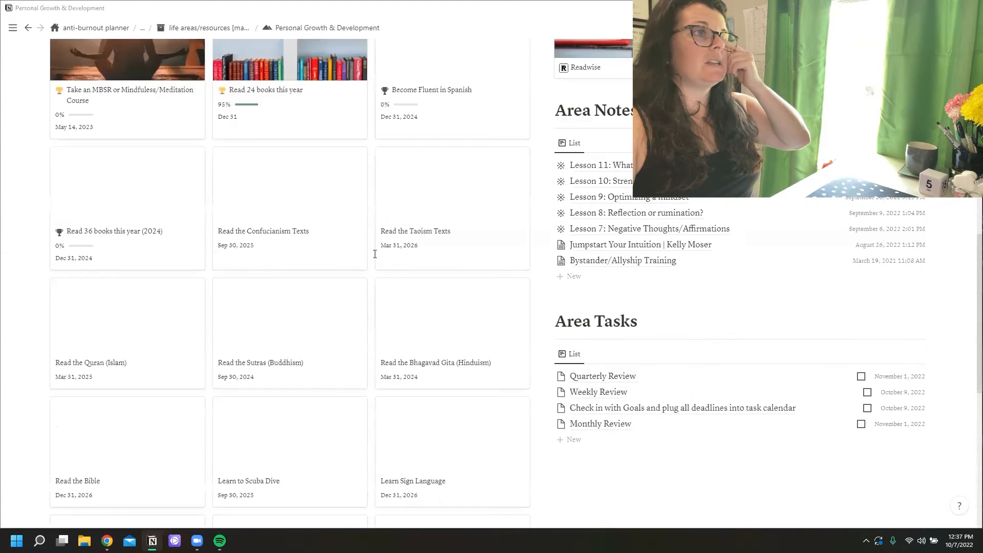
scroll(375, 254, "down", 1)
scroll(376, 257, "up", 6)
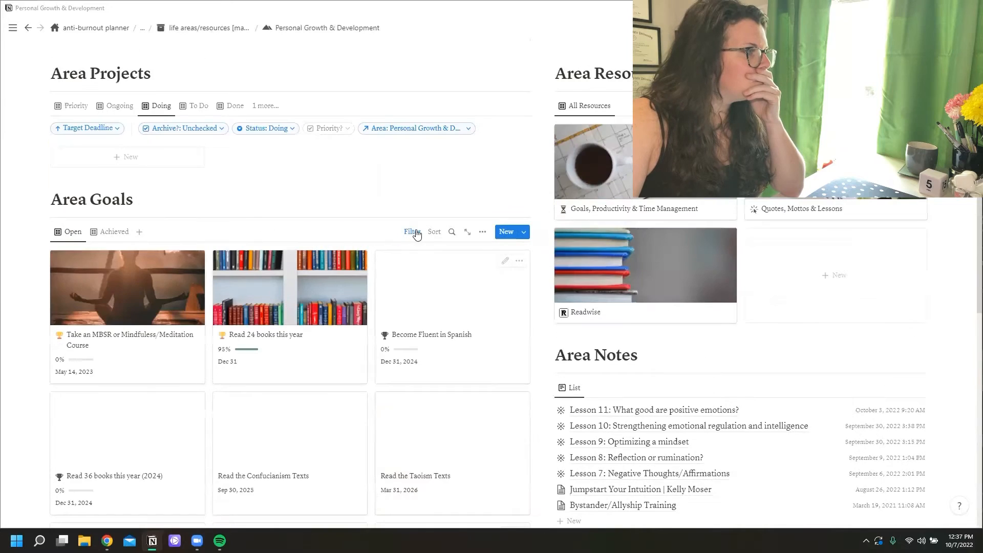
Step: Filter the Open view of Area Goals to show only goals with This Year checked
left_click(331, 256)
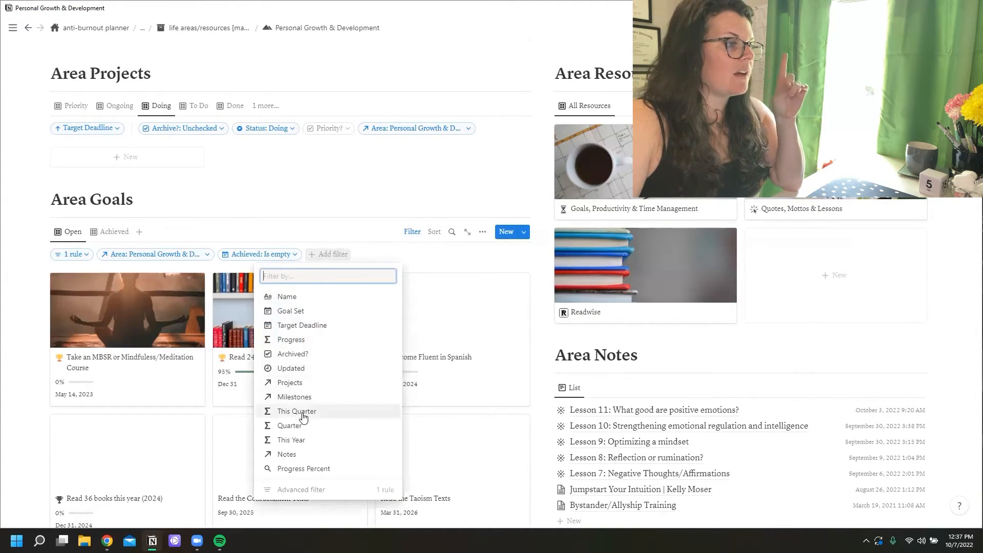
left_click(300, 445)
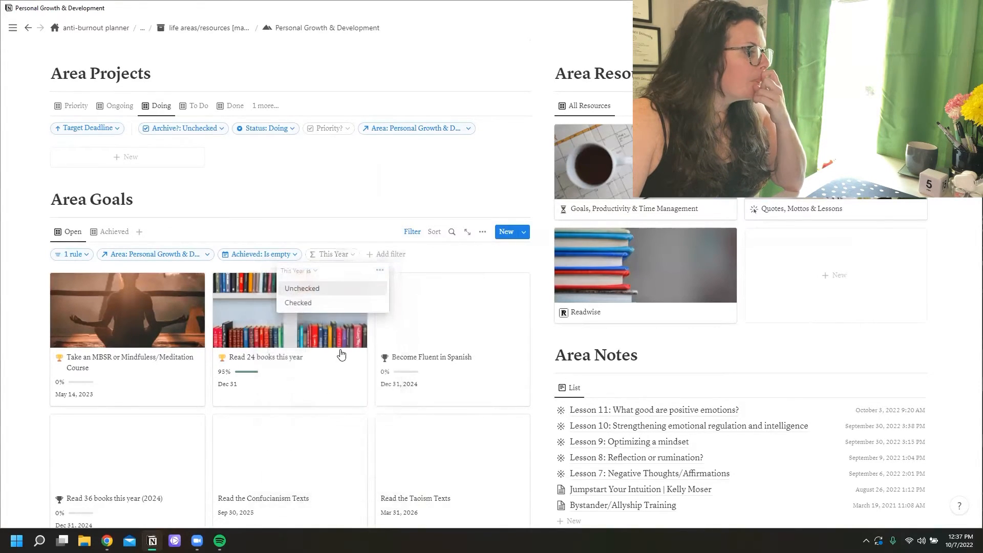
left_click(384, 303)
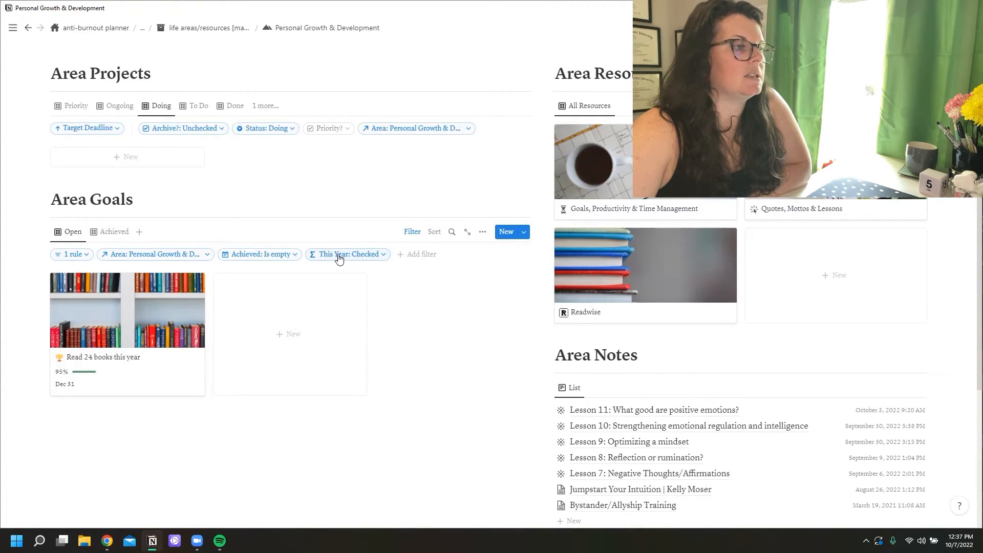
left_click(339, 256)
key("Escape")
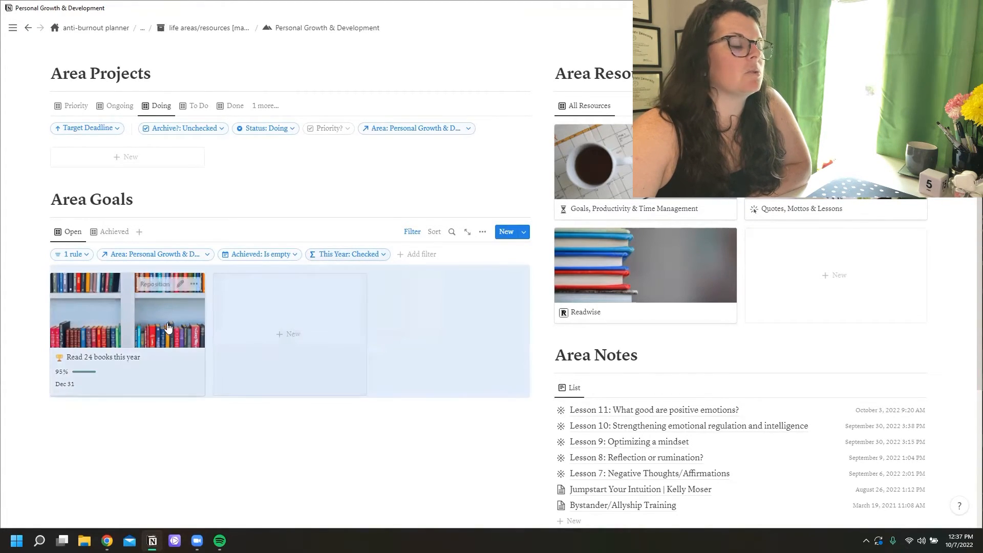
left_click(169, 327)
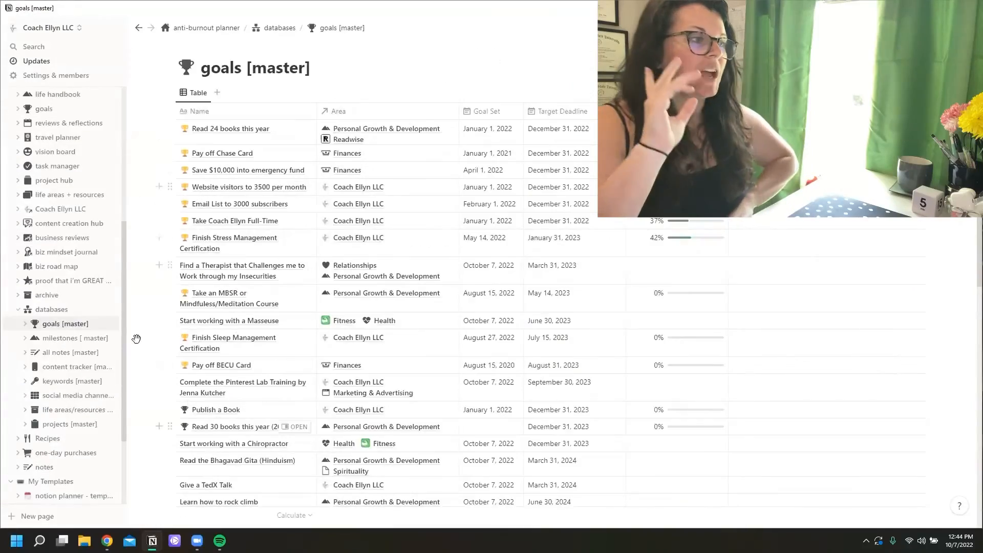
Step: Collapse the databases list, open the goals page, and review its Goals board and Milestones Calendar
left_click(19, 311)
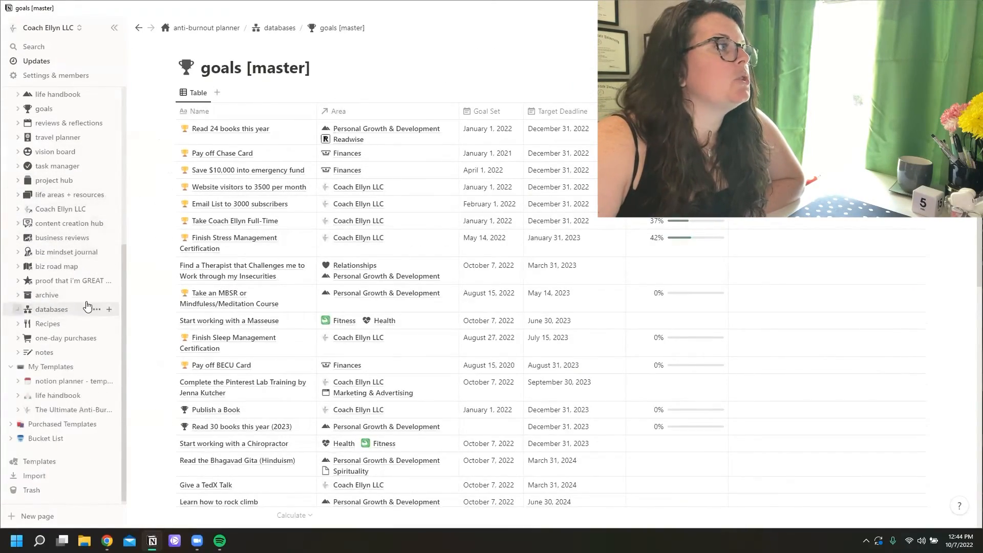
scroll(52, 257, "up", 3)
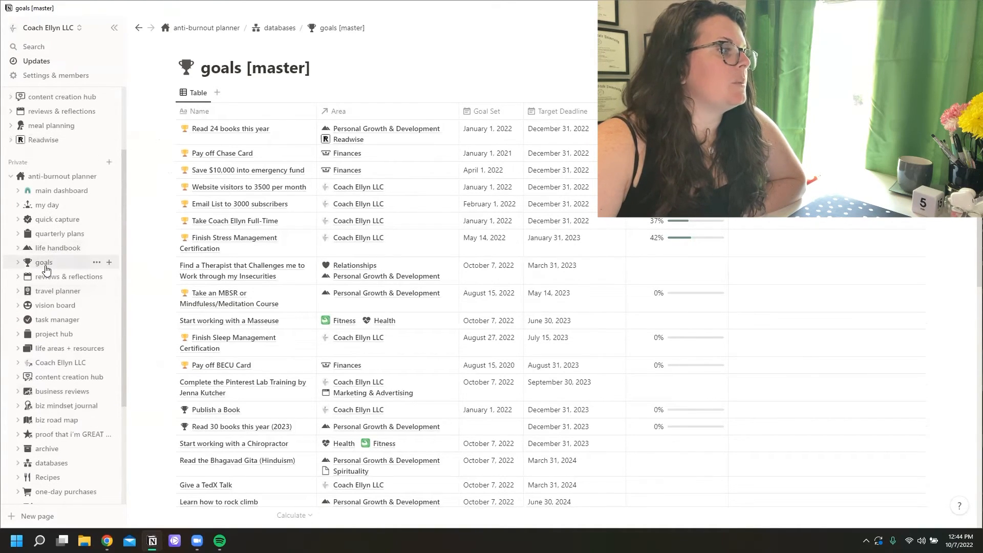
left_click(44, 262)
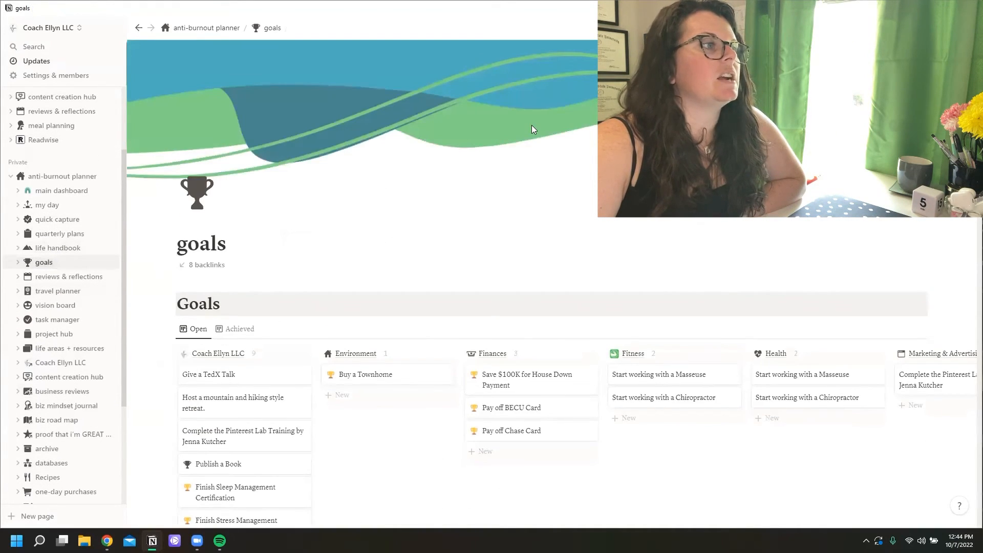
scroll(535, 134, "down", 8)
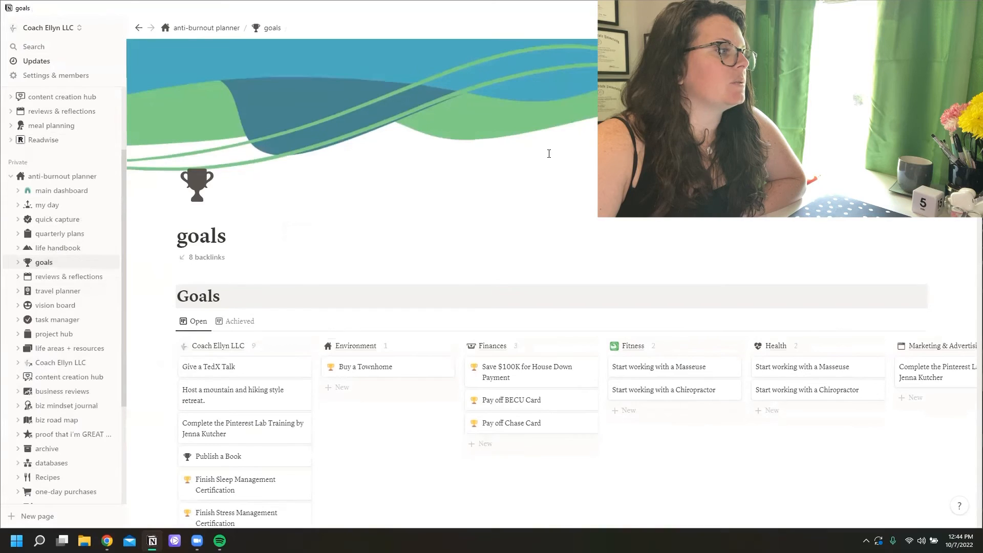
scroll(548, 191, "down", 7)
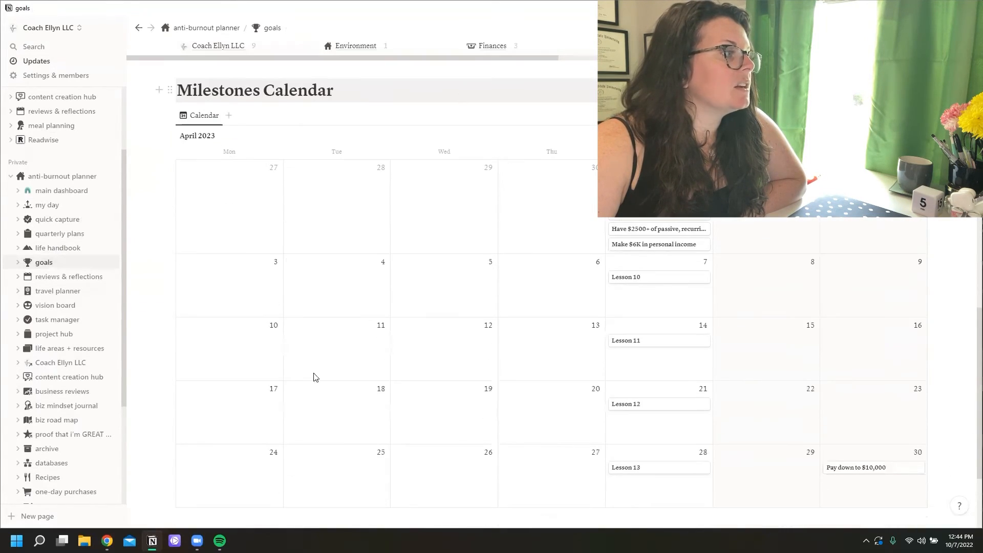
scroll(404, 217, "up", 15)
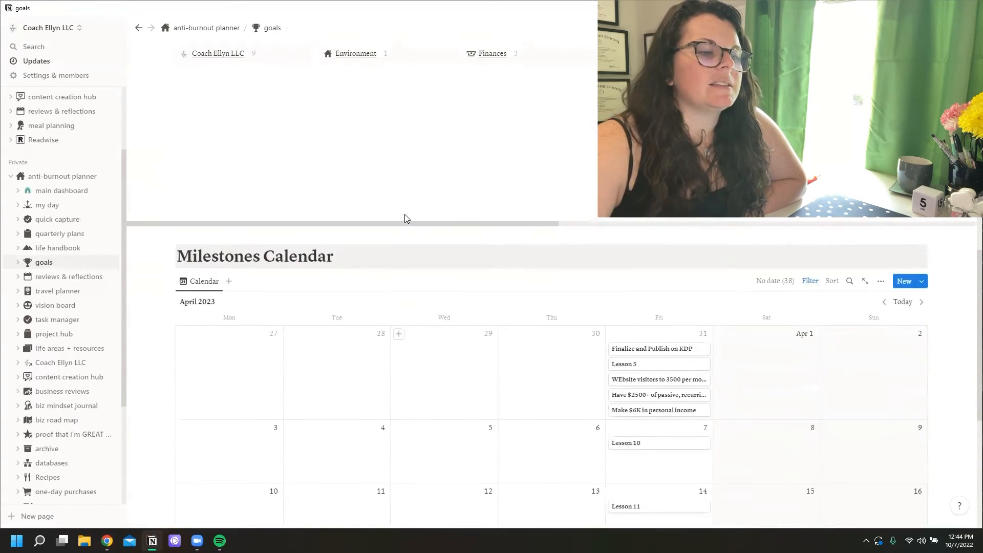
scroll(576, 88, "down", 15)
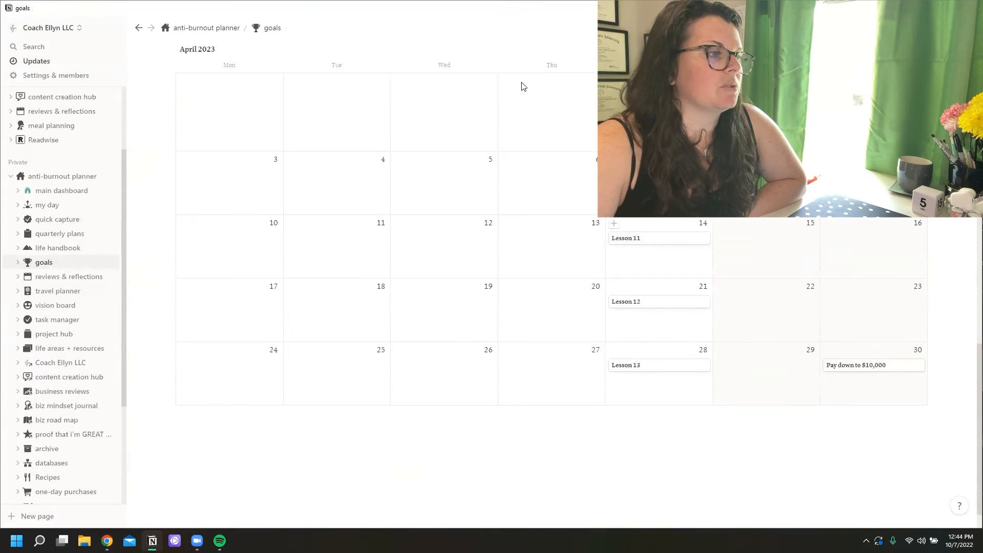
scroll(551, 276, "up", 2)
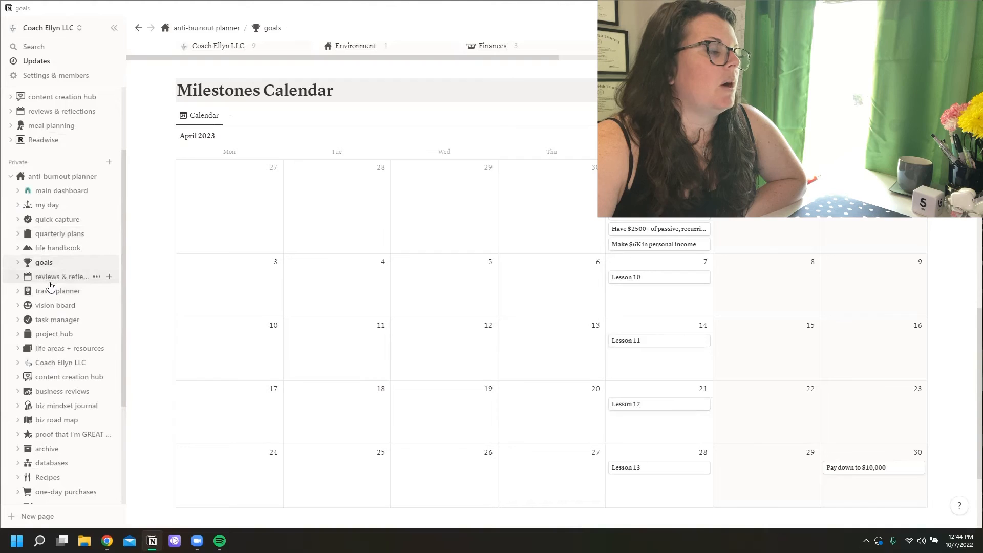
Step: Open the quarterly plans page and review its Upcoming Goals by quarter and for the years ahead
left_click(57, 234)
scroll(855, 279, "down", 7)
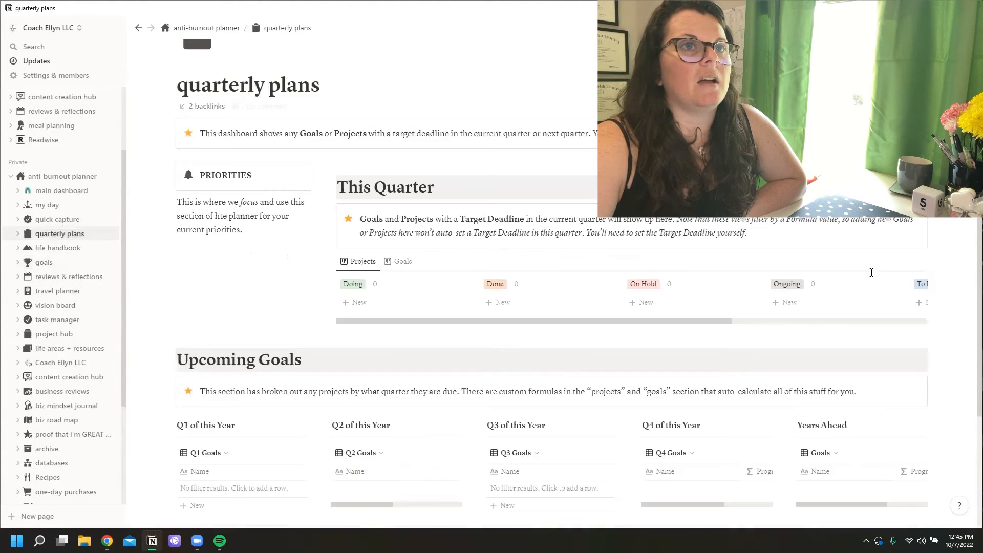
scroll(843, 266, "down", 5)
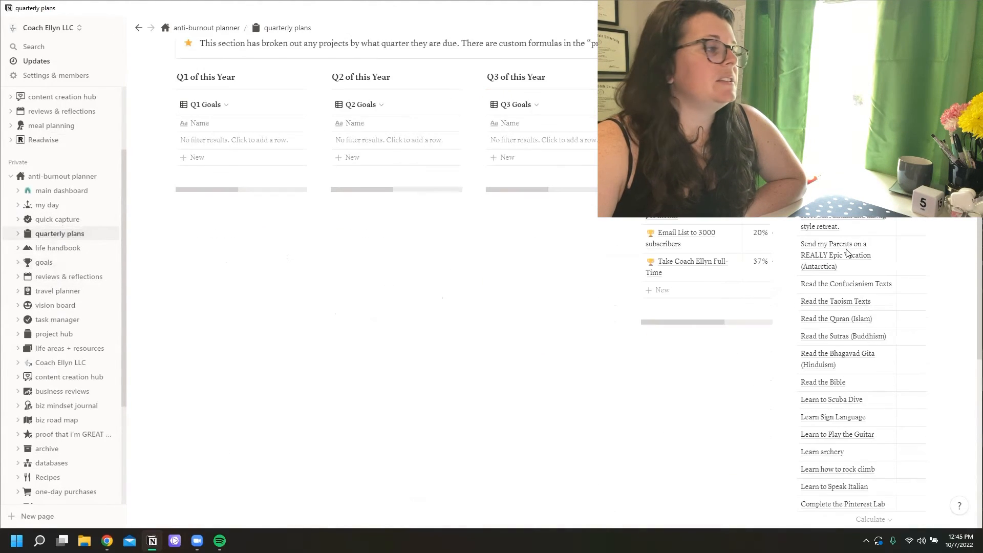
scroll(847, 226, "up", 3)
scroll(847, 220, "up", 2)
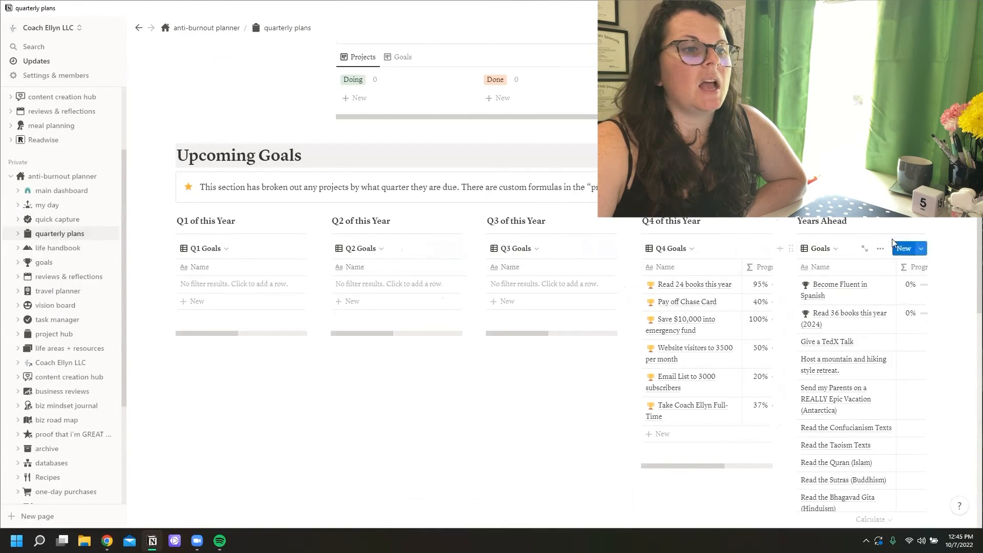
scroll(891, 241, "down", 10)
scroll(845, 369, "up", 4)
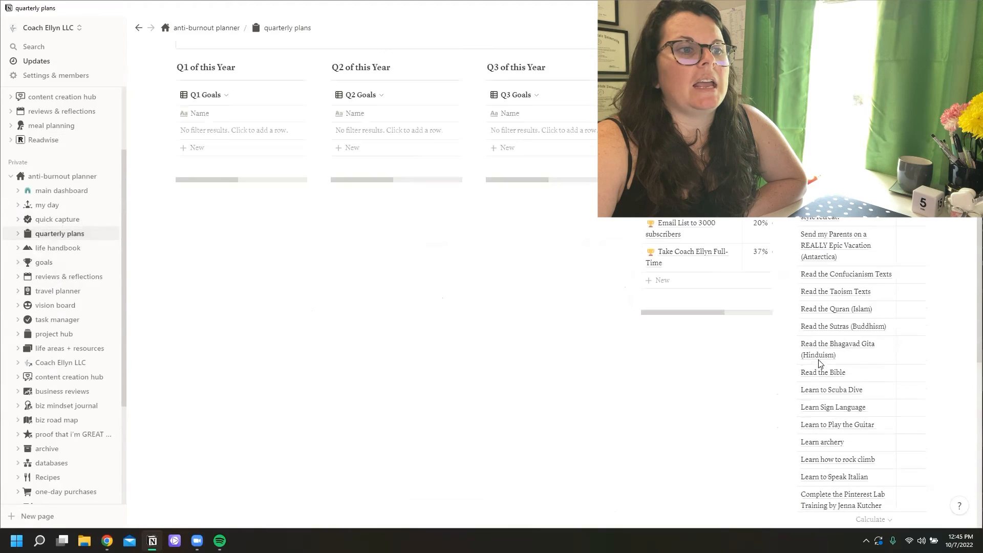
scroll(830, 348, "up", 5)
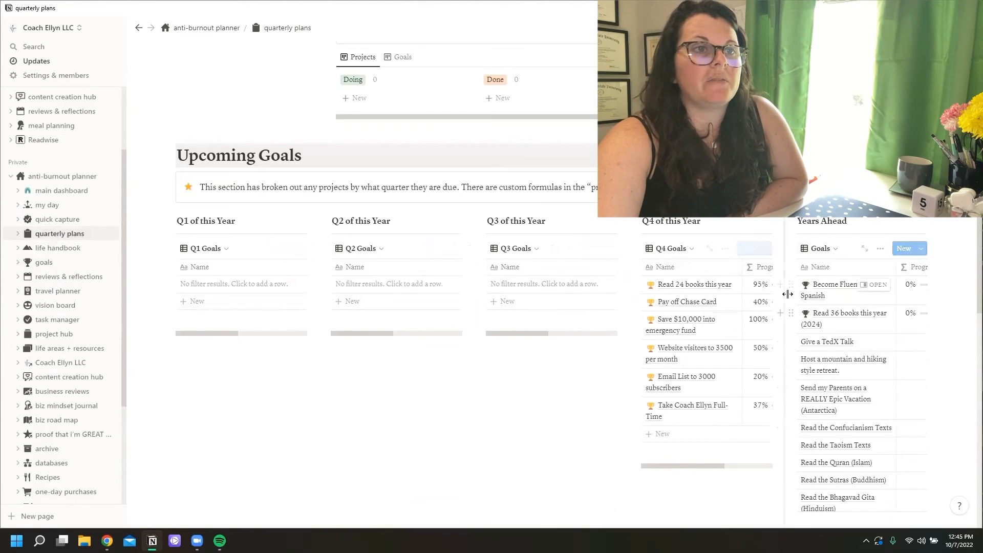
Step: Rename the quarterly plans page to "goal/project planner"
scroll(824, 295, "up", 2)
scroll(477, 138, "up", 4)
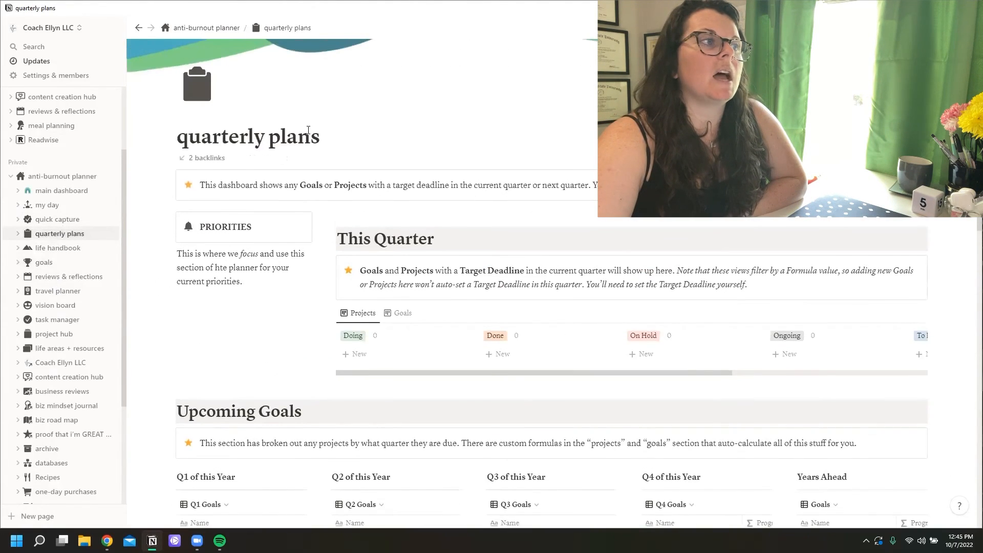
triple_click(228, 196)
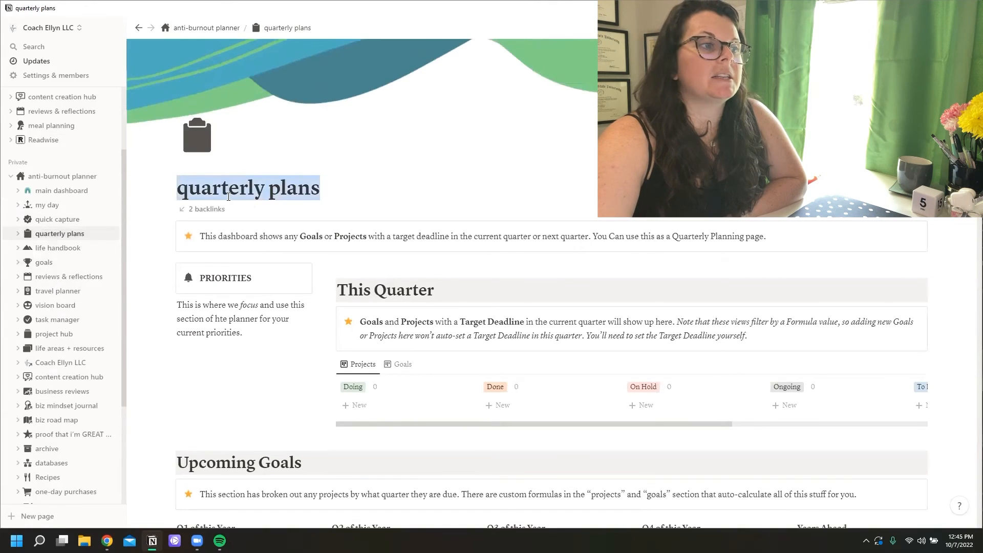
type("goal pl")
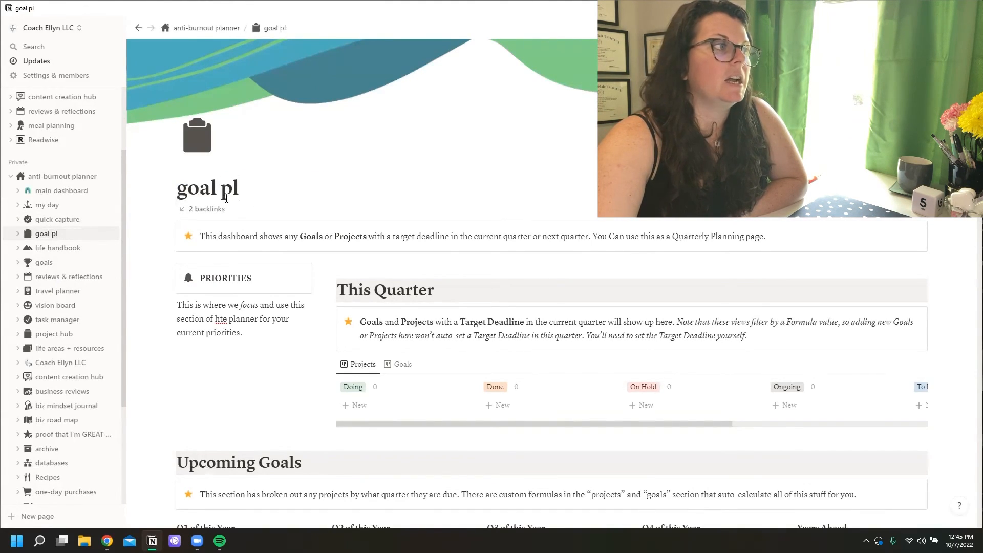
key("ctrl+z")
left_click(227, 195)
triple_click(228, 196)
type("goa")
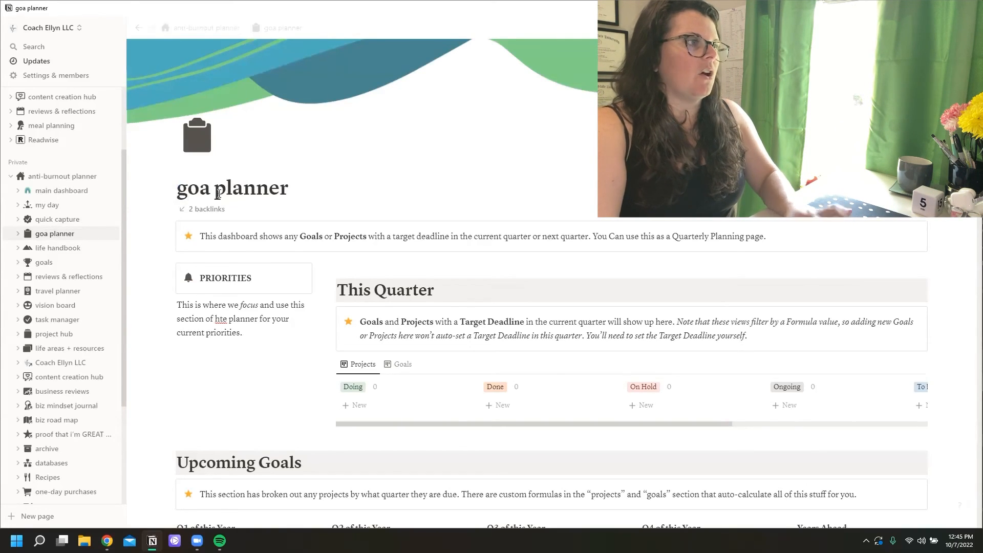
type("l")
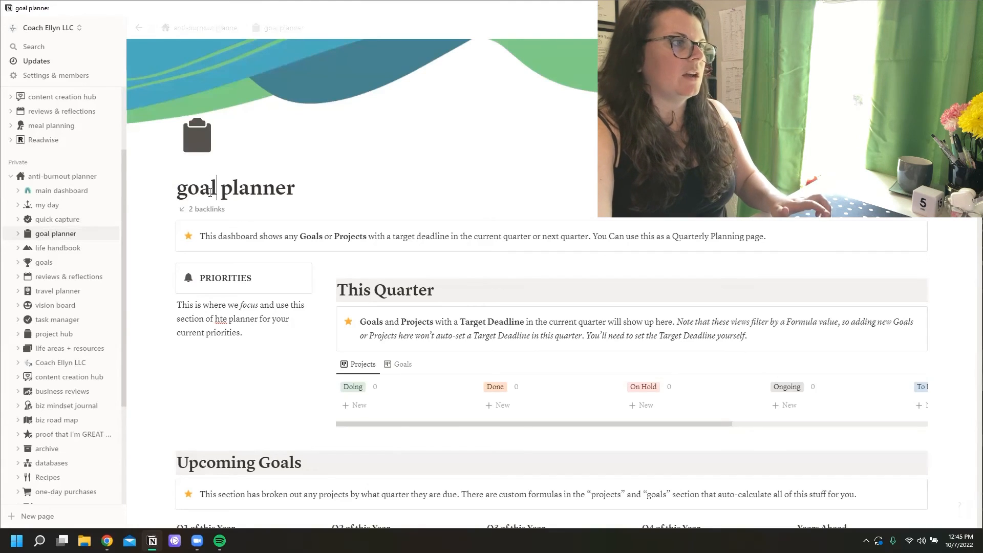
type("/project")
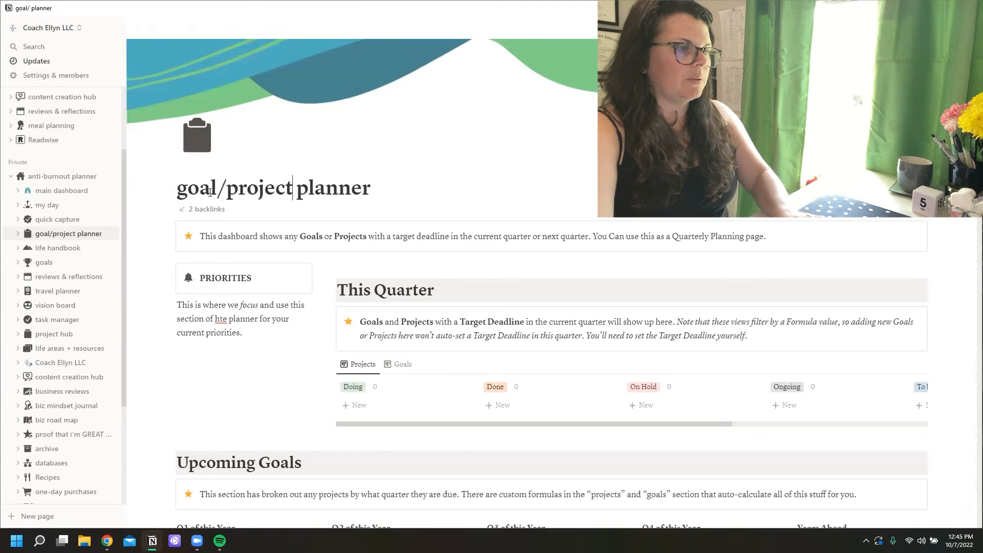
Step: Give the quarterly plans page of the Ultimate Anti-Burnout template under My Templates the same title, "goal/project planner"
triple_click(219, 190)
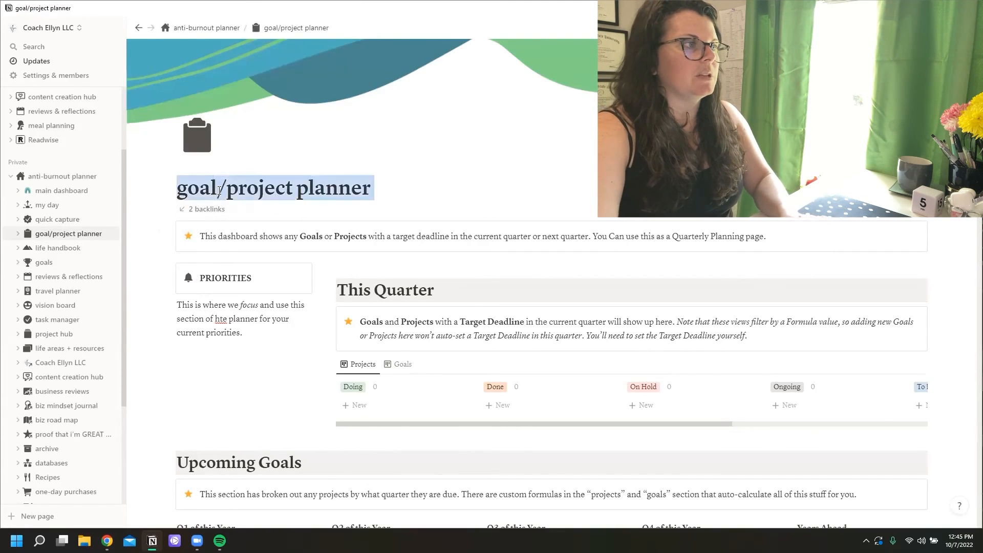
scroll(303, 244, "down", 5)
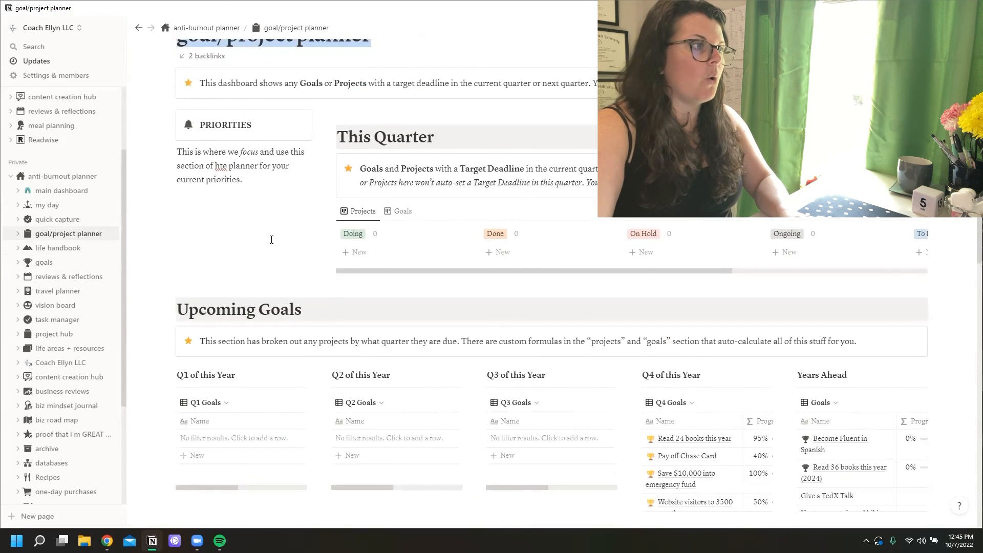
scroll(31, 417, "down", 3)
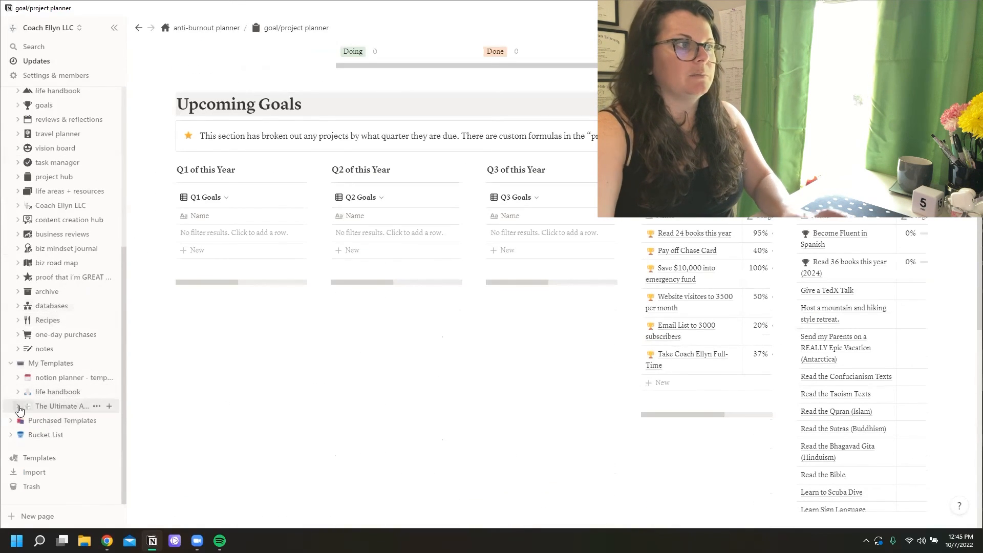
left_click(19, 407)
scroll(85, 315, "down", 5)
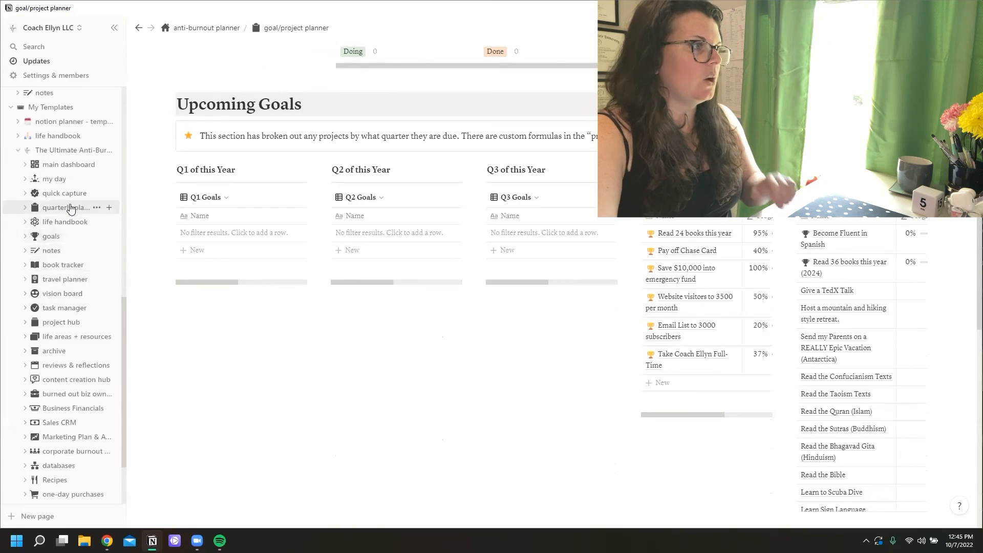
left_click(71, 212)
double_click(244, 249)
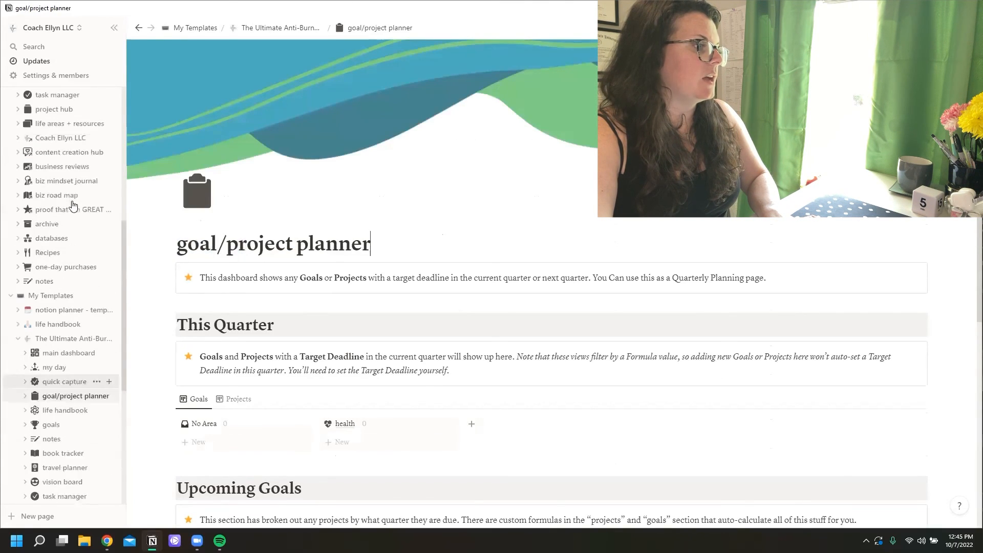
Step: Collapse the template's page list and return to the goal/project planner page in the anti-burnout planner to view its quarterly sections
scroll(73, 204, "up", 1)
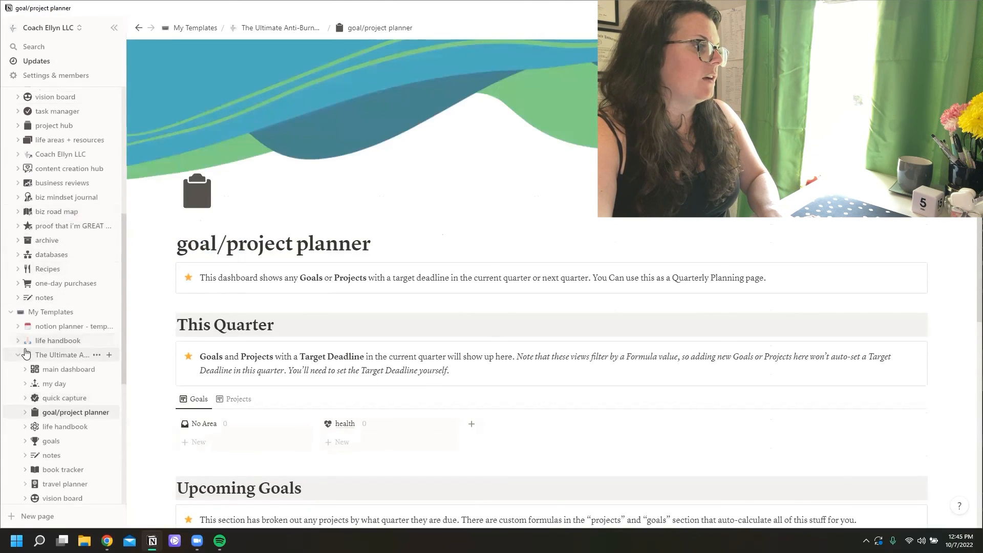
scroll(61, 286, "up", 5)
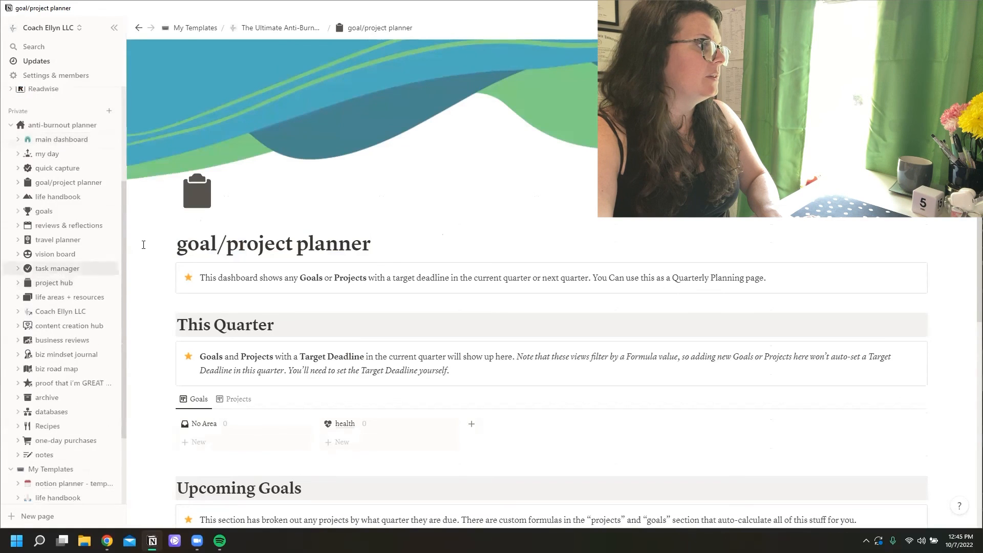
left_click(73, 183)
scroll(586, 193, "down", 3)
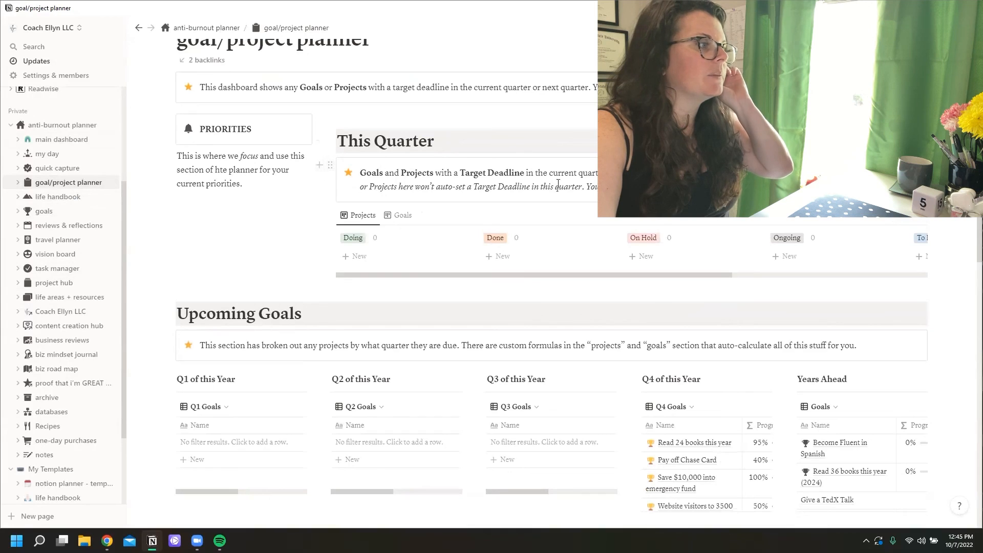